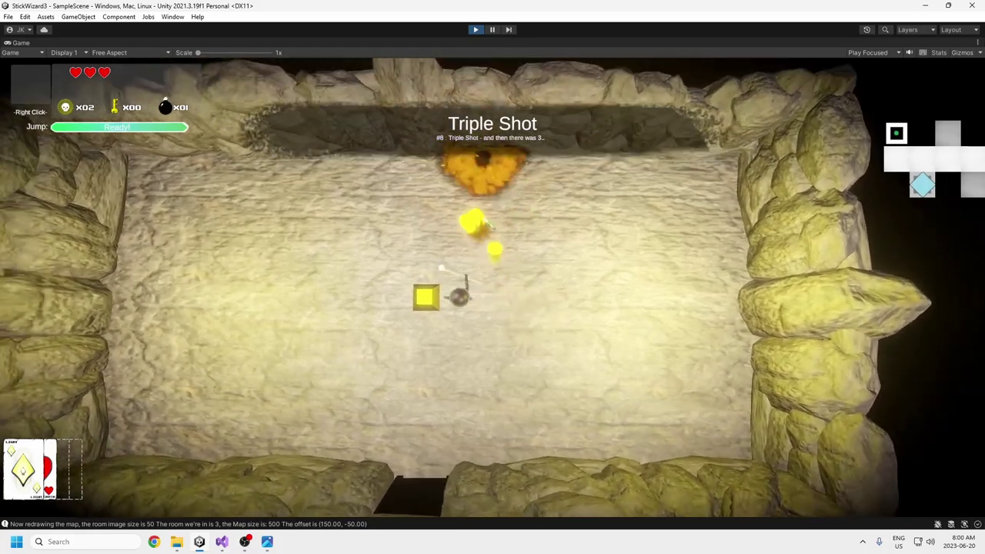
Step: Move through the first room firing projectiles, then exit through the bottom door
{"action": "key", "text": "w"}
{"action": "left_click", "coordinate": [526, 204]}
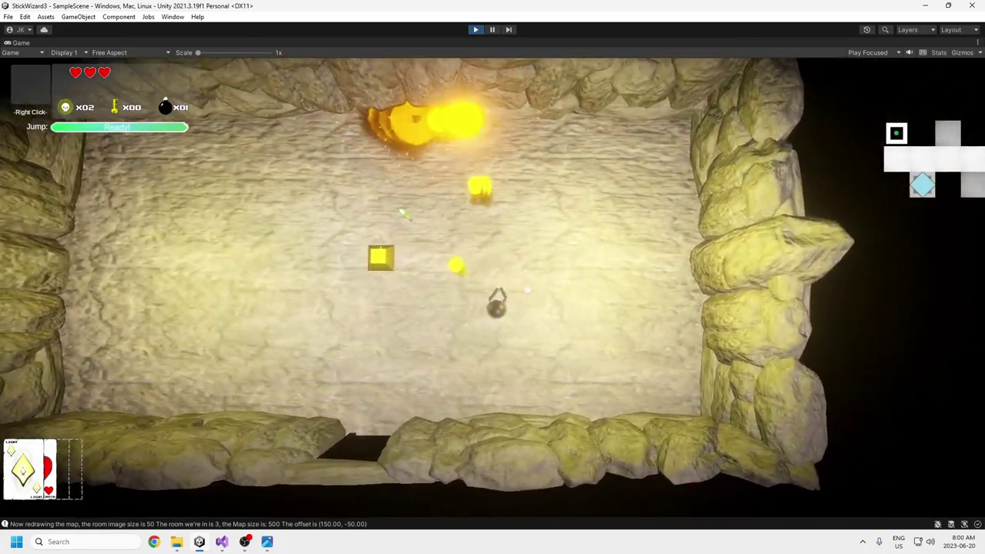
{"action": "key", "text": "a"}
{"action": "key", "text": "s"}
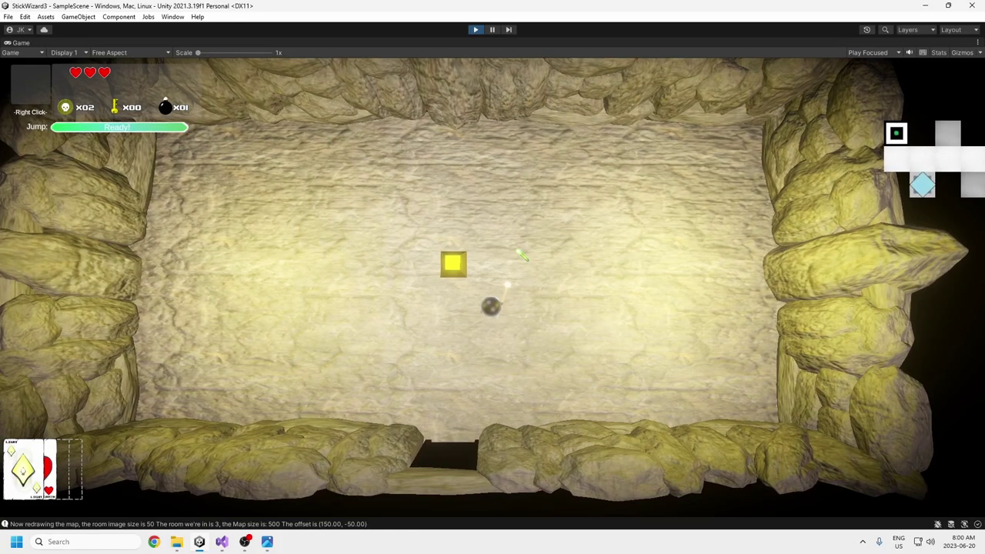
{"action": "key", "text": "s"}
{"action": "left_click", "coordinate": [585, 254]}
{"action": "left_click", "coordinate": [416, 254]}
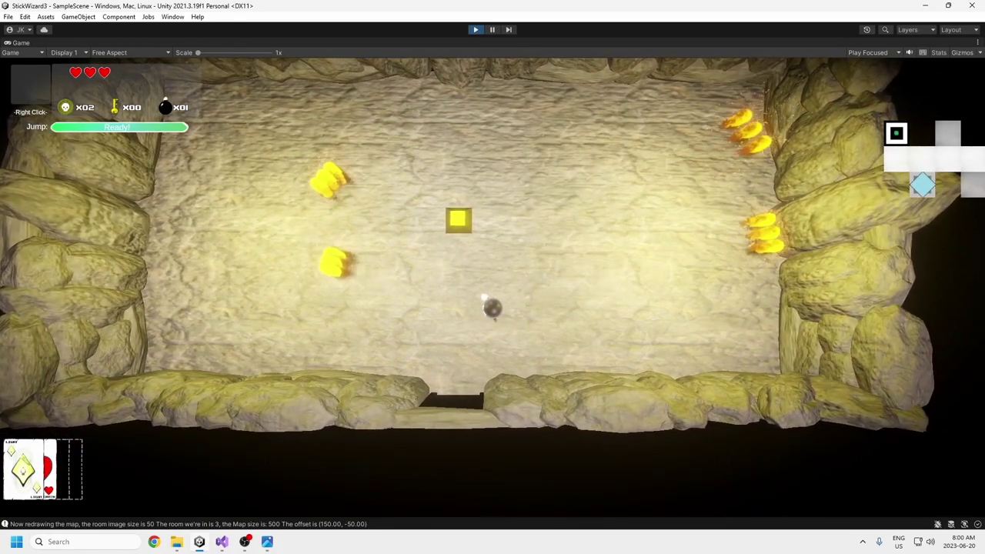
{"action": "key", "text": "s"}
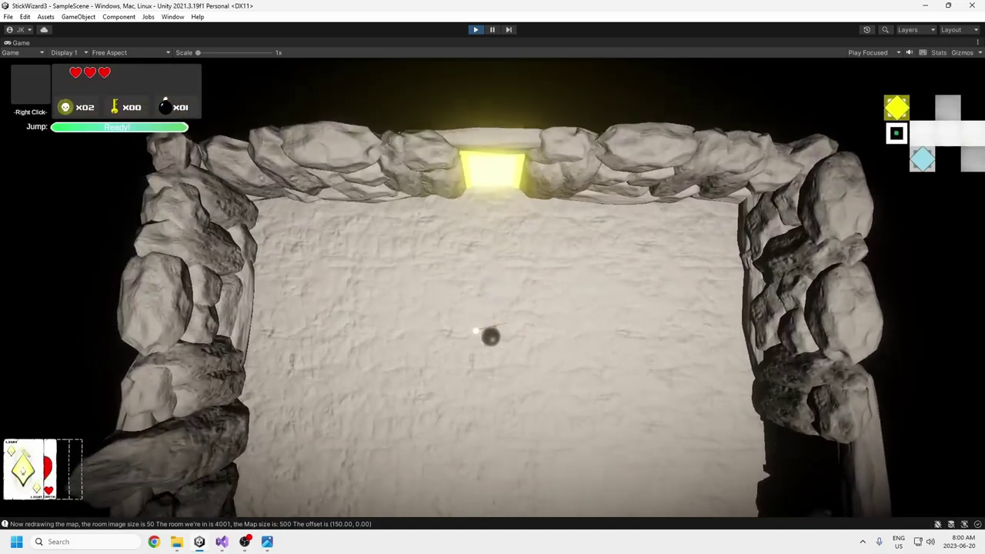
Step: Move around the next room and keep firing projectiles toward the aim point
{"action": "key", "text": "s"}
{"action": "key", "text": "d"}
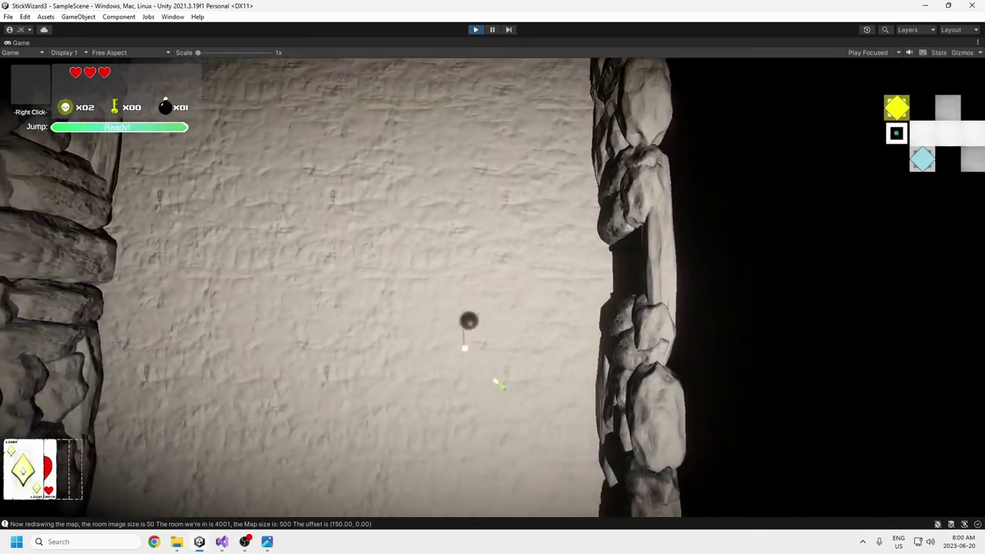
{"action": "key", "text": "w"}
{"action": "key", "text": "a"}
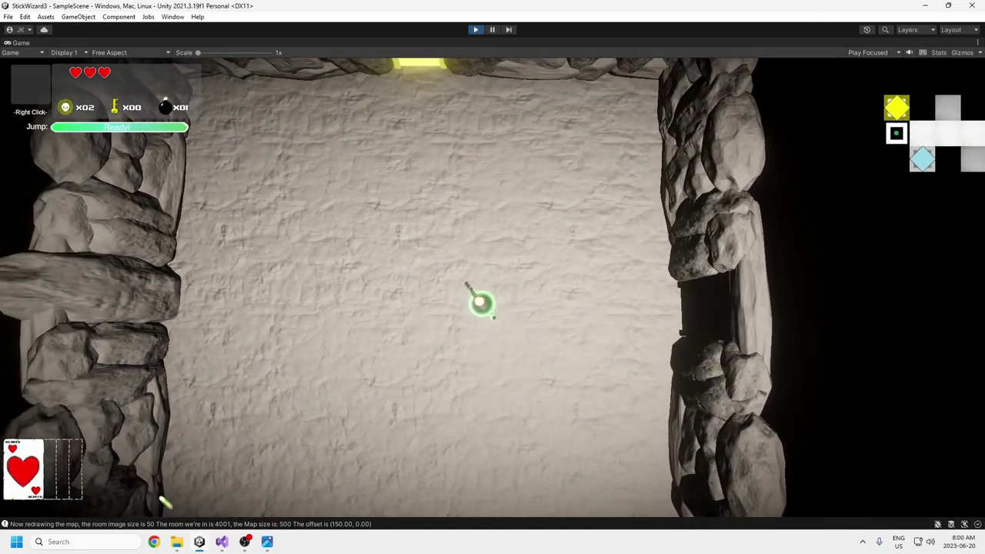
{"action": "key", "text": "s"}
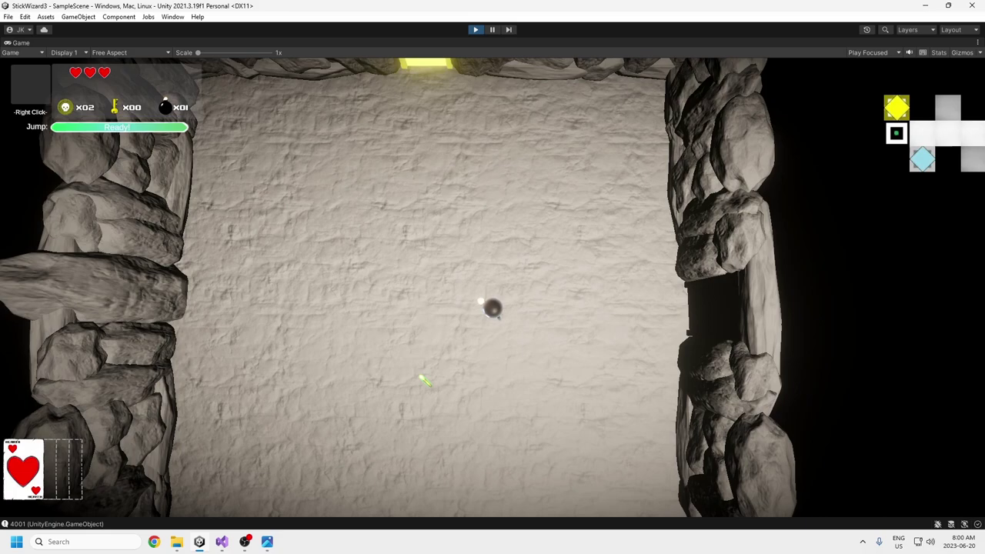
{"action": "key", "text": "s"}
{"action": "key", "text": "a"}
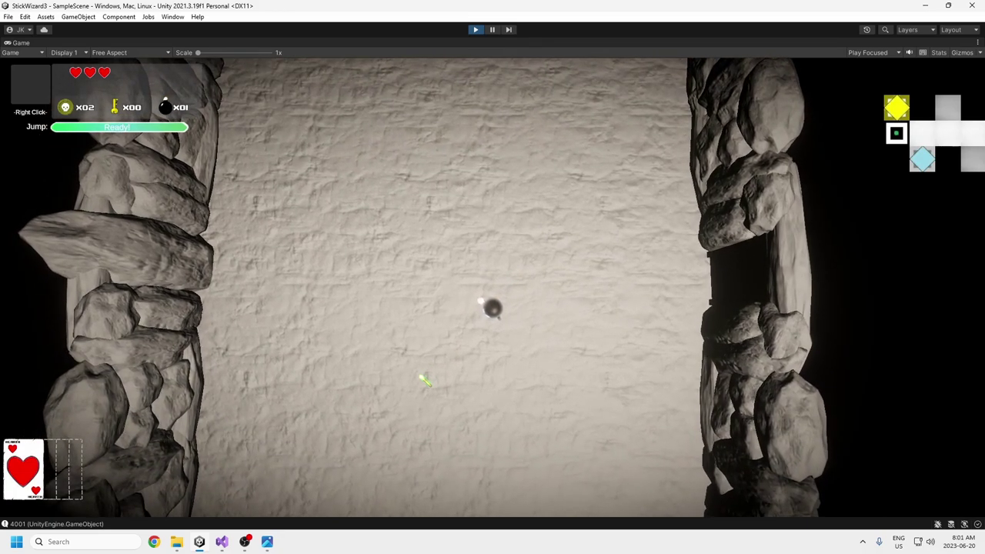
{"action": "key", "text": "w"}
{"action": "key", "text": "a"}
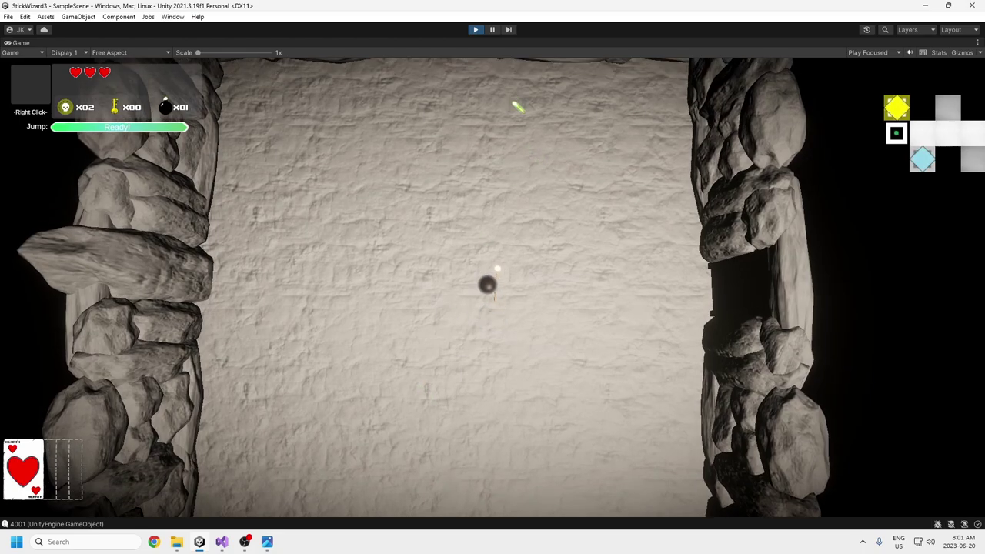
{"action": "left_click", "coordinate": [524, 231]}
{"action": "left_click", "coordinate": [530, 221]}
{"action": "left_click", "coordinate": [523, 223]}
{"action": "left_click", "coordinate": [493, 192]}
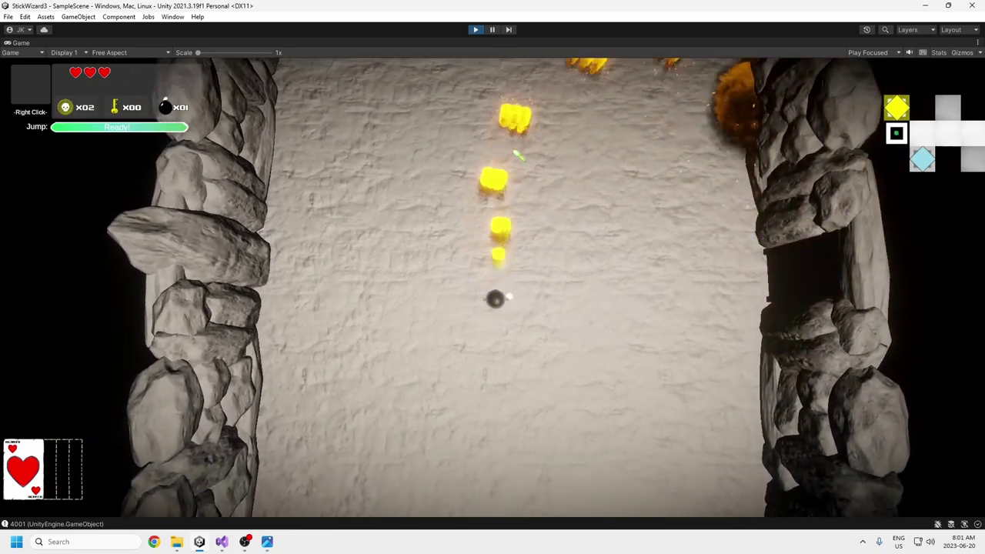
Step: Exit Play mode, then create a FireballTutorial folder under Assets and open it
{"action": "left_click", "coordinate": [475, 29]}
{"action": "left_click", "coordinate": [31, 431]}
{"action": "right_click", "coordinate": [36, 433]}
{"action": "mouse_move", "coordinate": [54, 153]}
{"action": "left_click", "coordinate": [227, 152]}
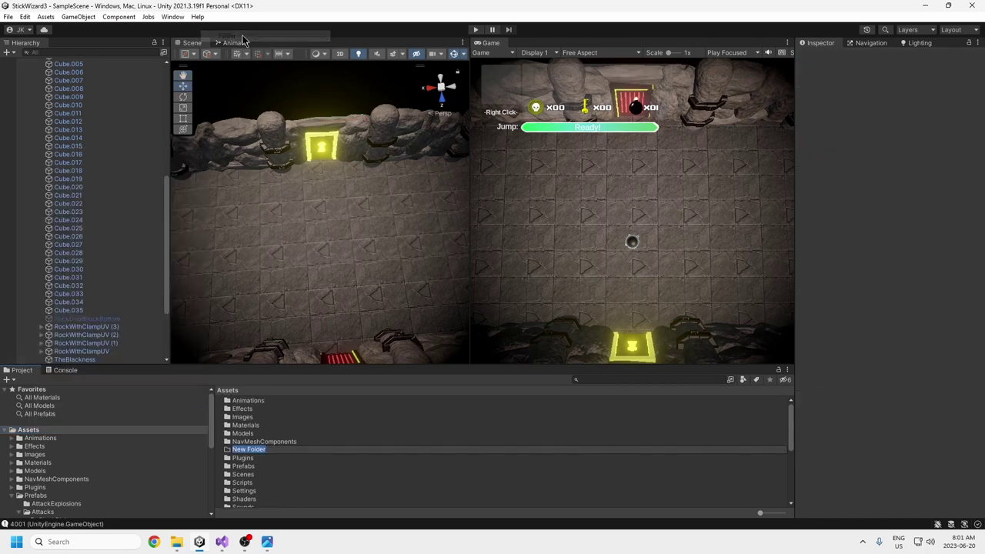
{"action": "type", "text": "FireballTuto"}
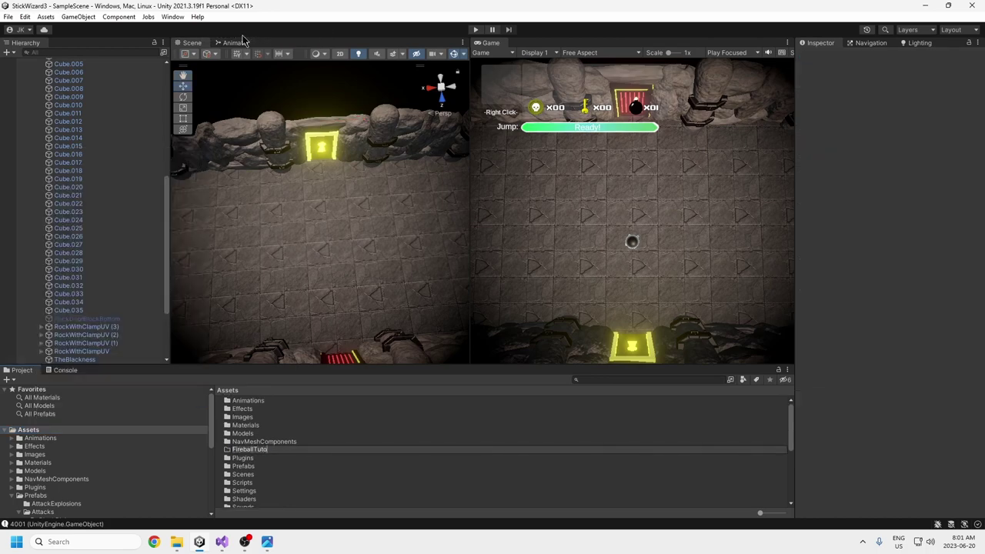
{"action": "key", "text": "Return"}
{"action": "double_click", "coordinate": [299, 419]}
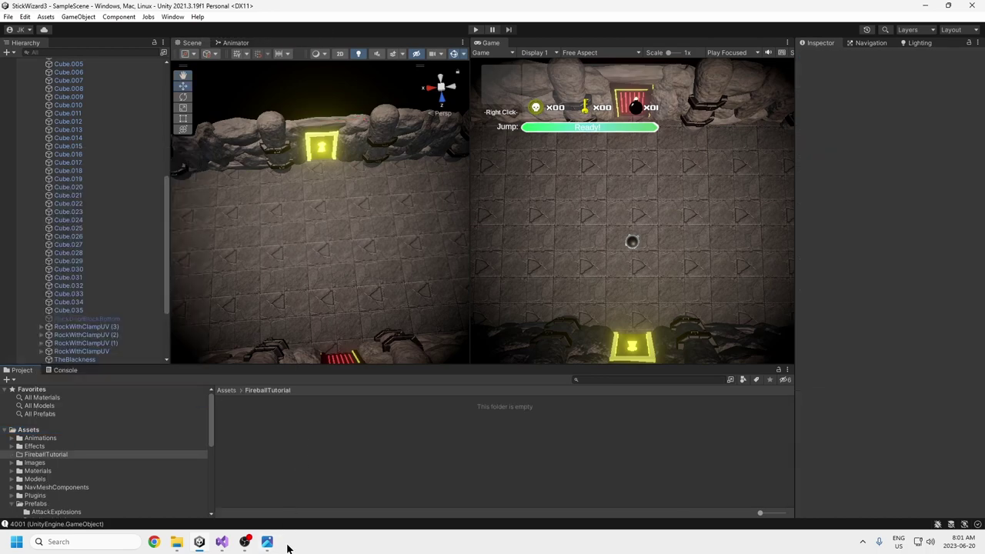
Step: Close the Fireball1.png preview and drag the image from Downloads into the FireballTutorial folder
{"action": "left_click", "coordinate": [285, 492]}
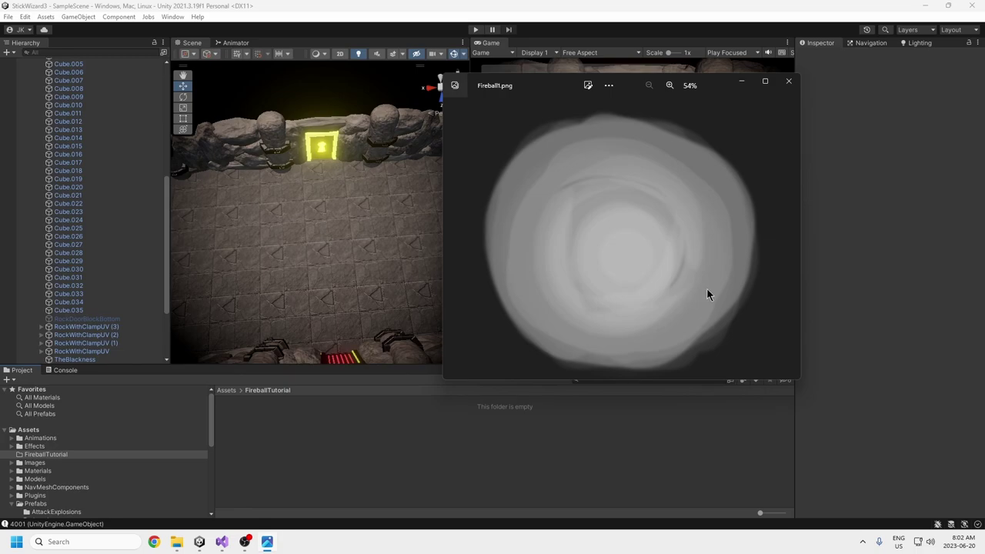
{"action": "left_click", "coordinate": [789, 83]}
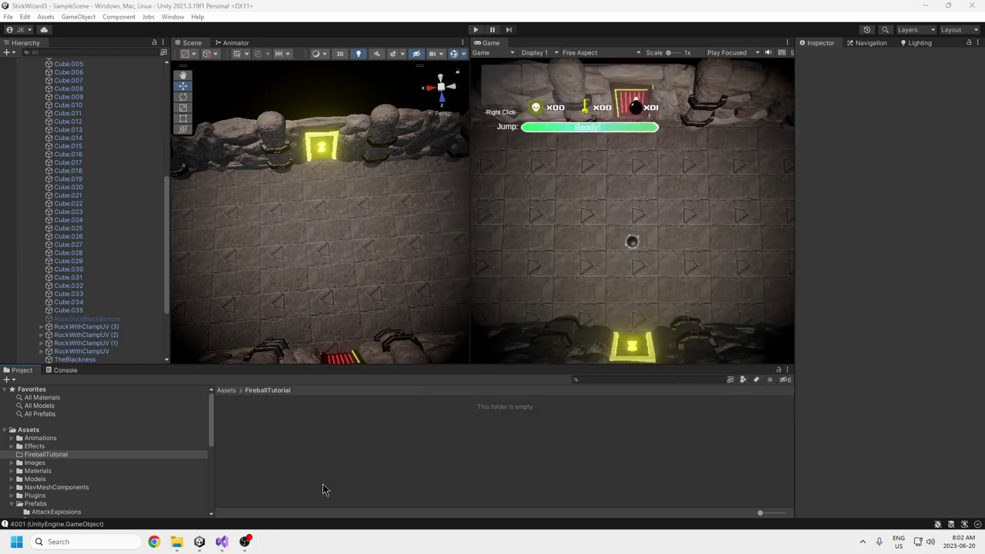
{"action": "left_click", "coordinate": [177, 542]}
{"action": "left_click", "coordinate": [440, 285]}
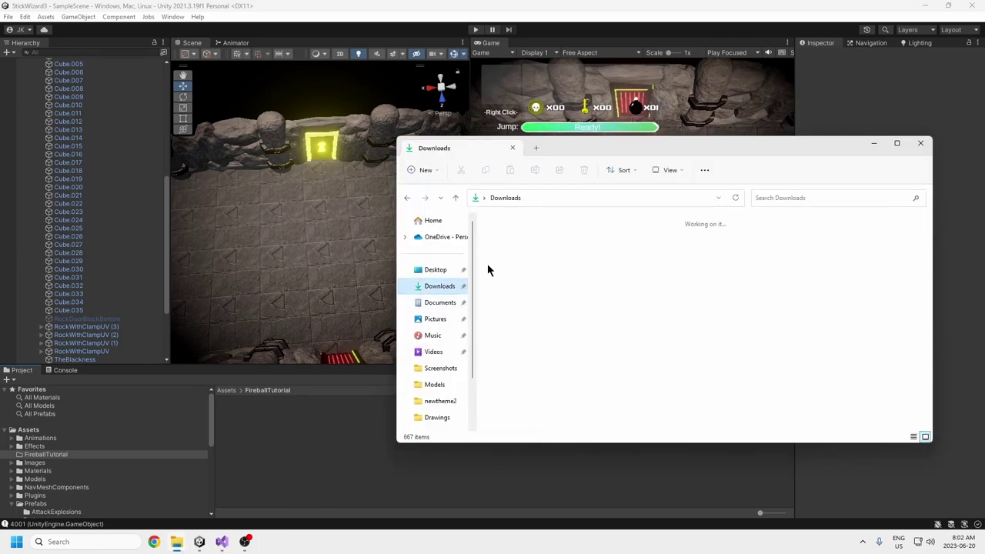
{"action": "left_click_drag", "start_coordinate": [509, 260], "coordinate": [342, 404]}
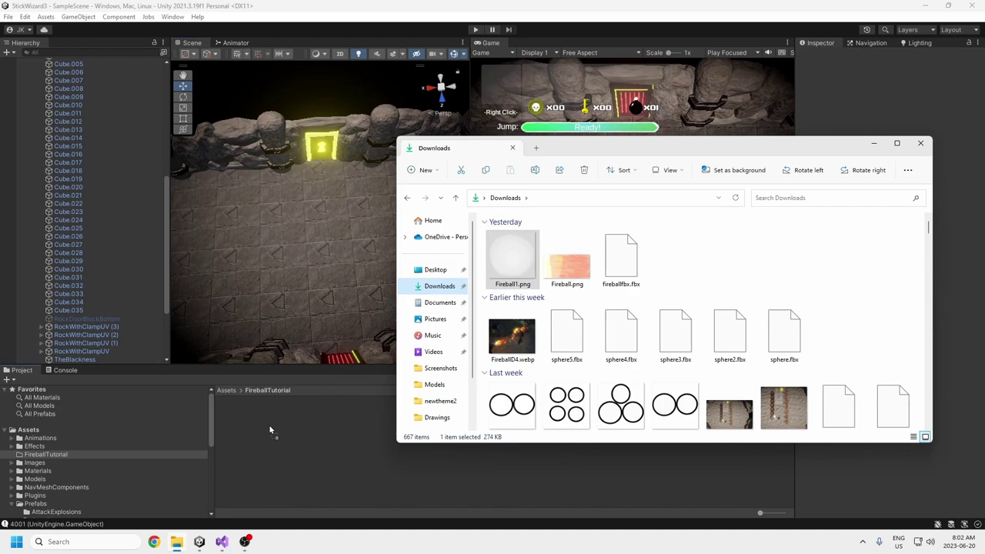
{"action": "left_click_drag", "start_coordinate": [269, 430], "coordinate": [270, 425]}
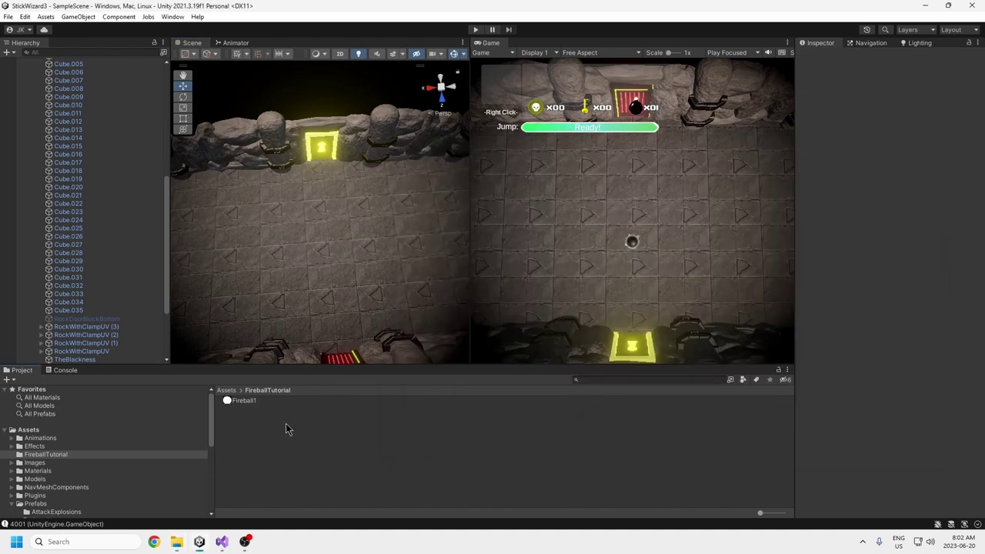
Step: Change Fireball1's Texture Type to Sprite (2D and UI) and apply the import settings
{"action": "left_click", "coordinate": [887, 87]}
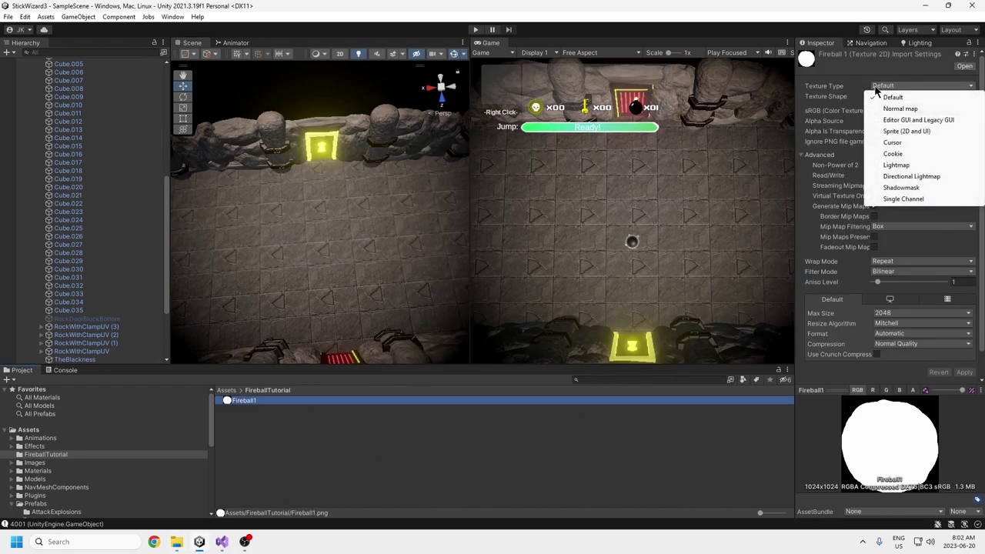
{"action": "left_click", "coordinate": [905, 131]}
{"action": "left_click", "coordinate": [963, 383]}
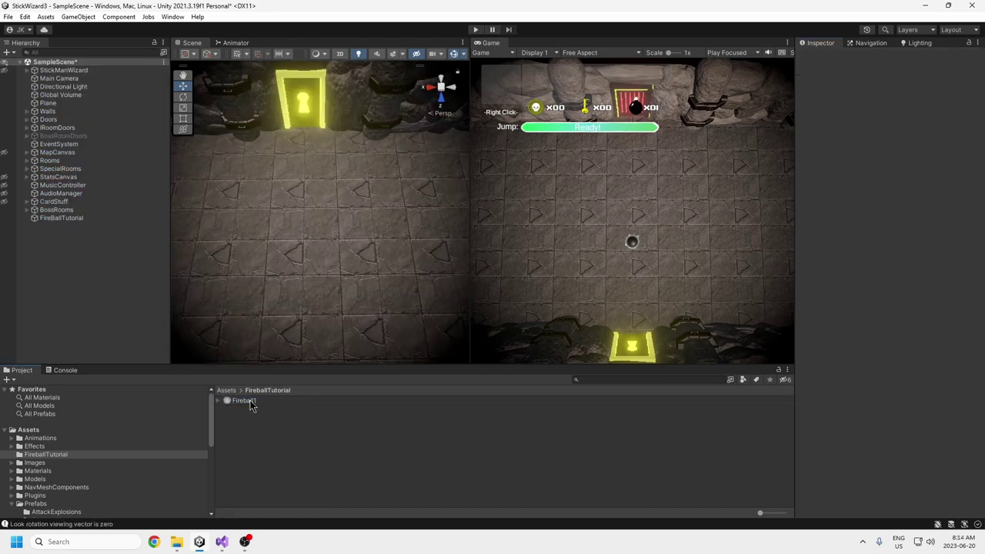
{"action": "left_click", "coordinate": [248, 401]}
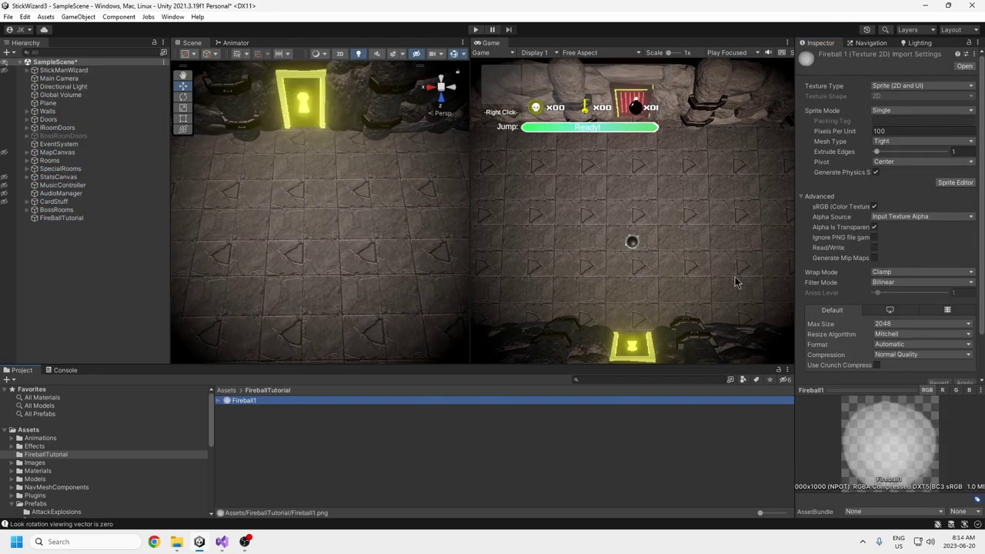
{"action": "left_click", "coordinate": [268, 426]}
Step: Create a Visual Effect Graph asset named FireballTutorial in the FireballTutorial folder
{"action": "right_click", "coordinate": [269, 427]}
{"action": "mouse_move", "coordinate": [312, 150]}
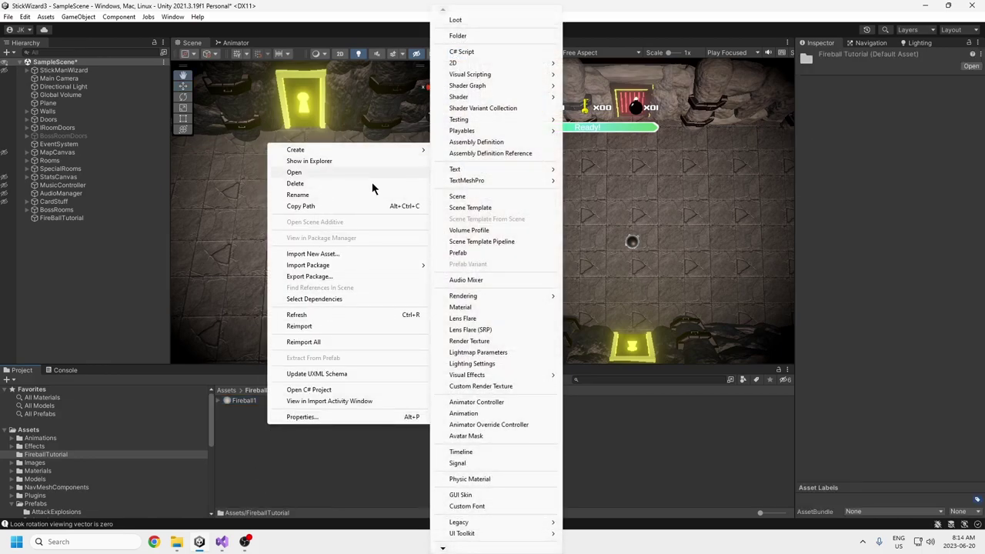
{"action": "mouse_move", "coordinate": [470, 374]}
{"action": "left_click", "coordinate": [608, 376]}
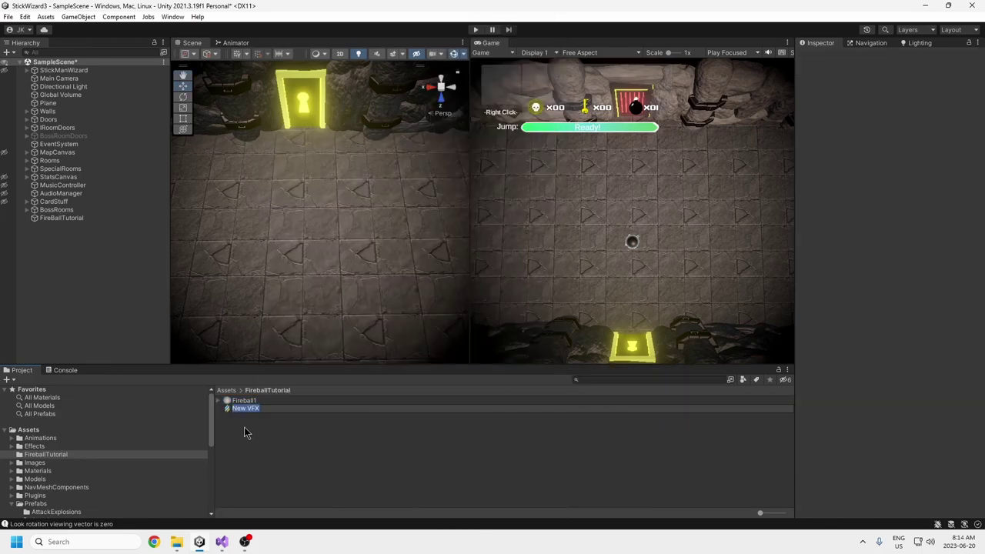
{"action": "type", "text": "FireballTutorial"}
{"action": "left_click", "coordinate": [250, 434]}
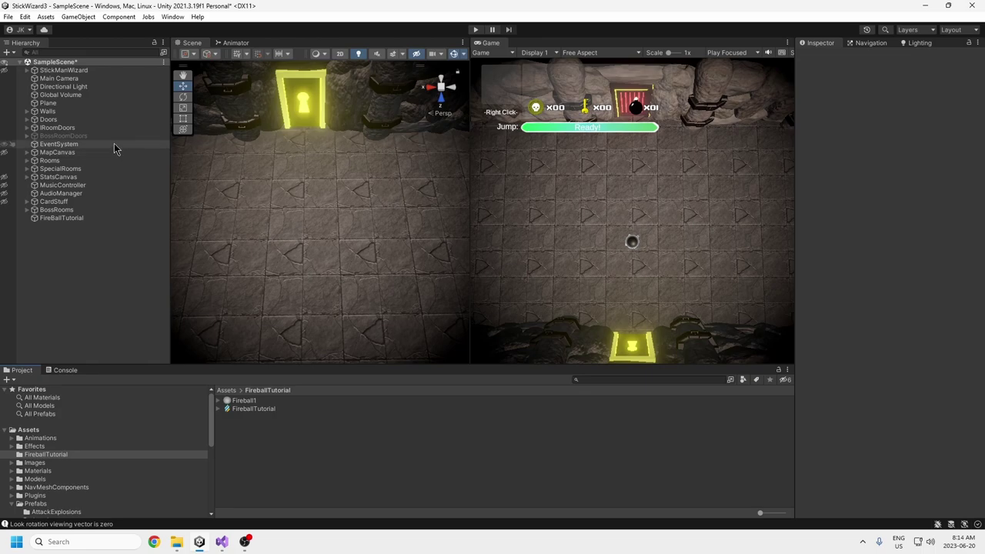
Step: Save the scene, then open the Package Manager and clear its search
{"action": "left_click", "coordinate": [7, 16]}
{"action": "left_click", "coordinate": [25, 68]}
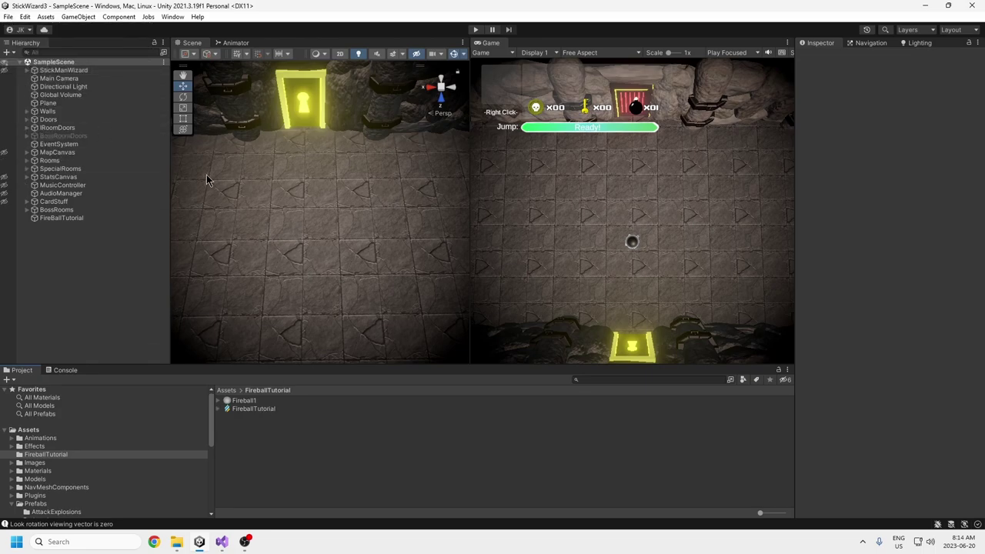
{"action": "left_click", "coordinate": [173, 17]}
{"action": "left_click", "coordinate": [205, 133]}
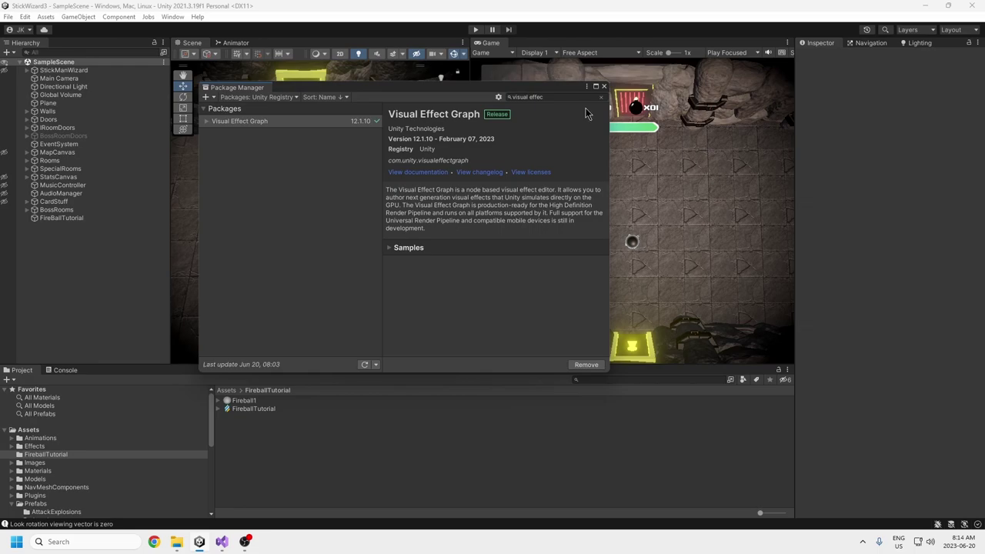
{"action": "left_click", "coordinate": [601, 97]}
Step: Search packages for 'visual' and view the installed Visual Effect Graph 12.1.10 details
{"action": "left_click", "coordinate": [294, 99]}
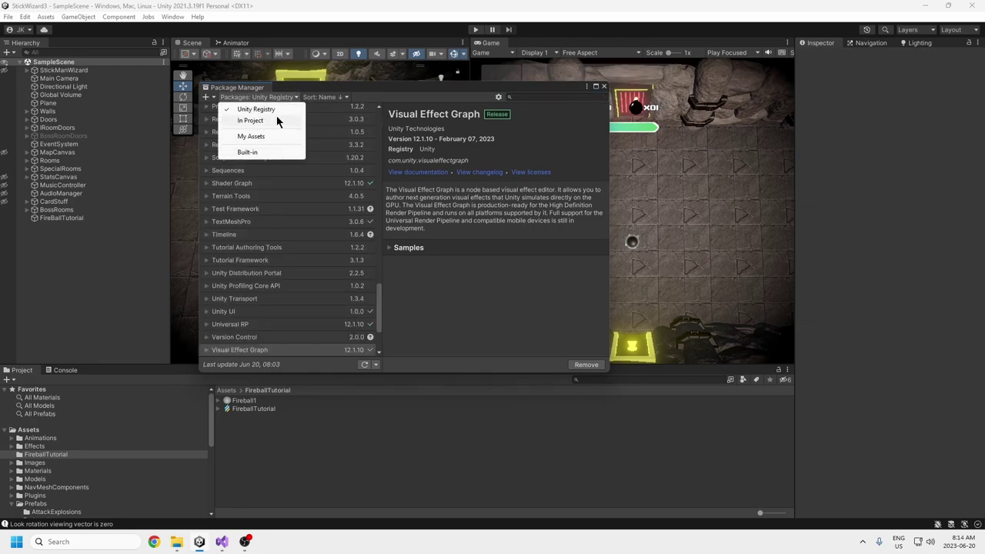
{"action": "left_click", "coordinate": [467, 97]}
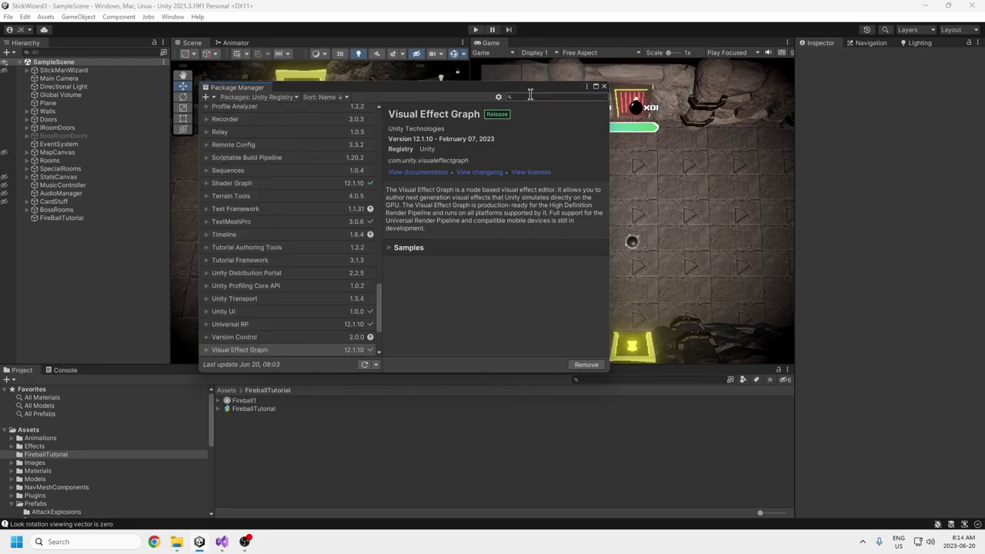
{"action": "type", "text": "visualo"}
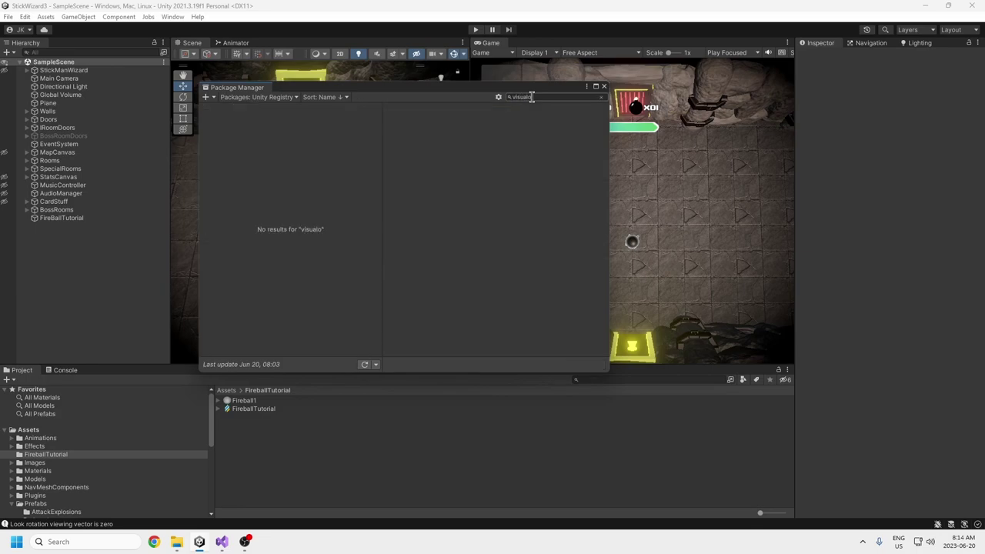
{"action": "key", "text": "BackSpace"}
{"action": "left_click", "coordinate": [254, 123]}
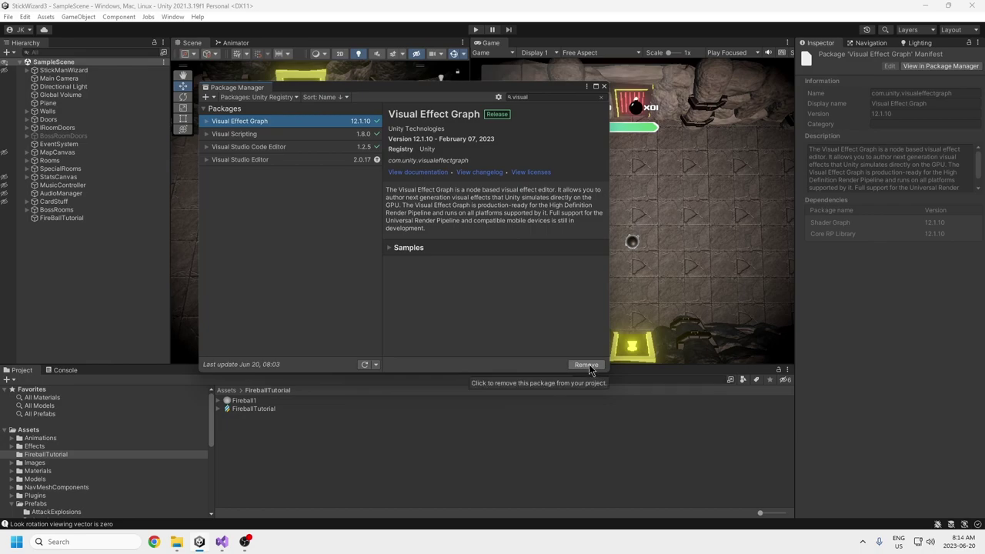
Step: Close the Package Manager and delete the FireballTutorial object from the scene
{"action": "left_click", "coordinate": [605, 87]}
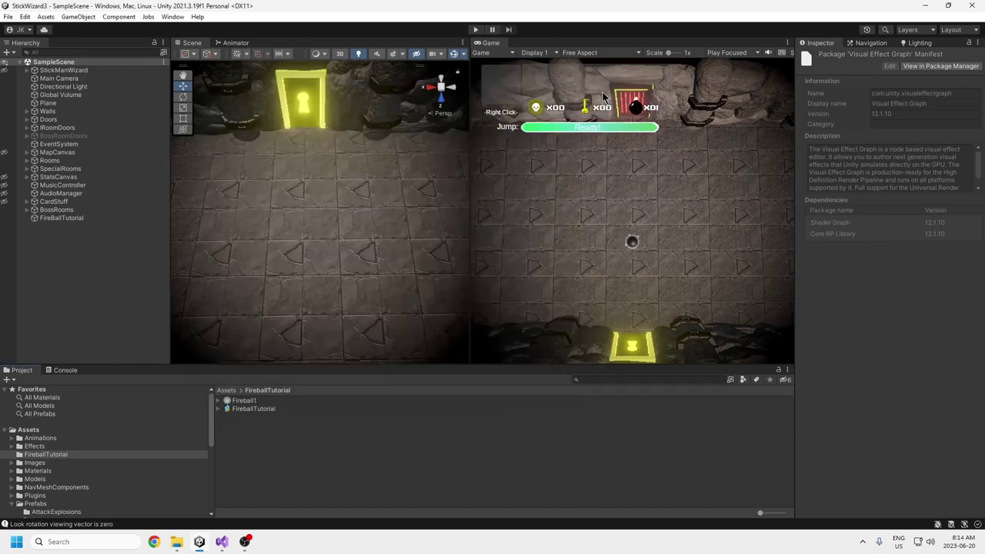
{"action": "left_click", "coordinate": [269, 410]}
{"action": "left_click", "coordinate": [77, 218]}
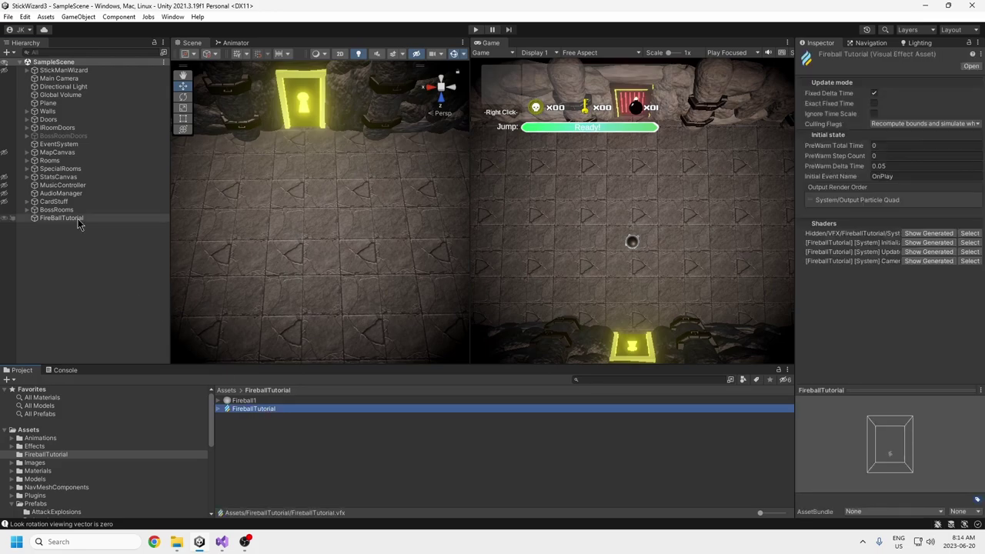
{"action": "key", "text": "Delete"}
Step: Restore the FireballTutorial object with Ctrl+Z, frame it, and select its graph asset
{"action": "left_click", "coordinate": [250, 409]}
{"action": "left_click", "coordinate": [88, 257]}
{"action": "key", "text": "ctrl+z"}
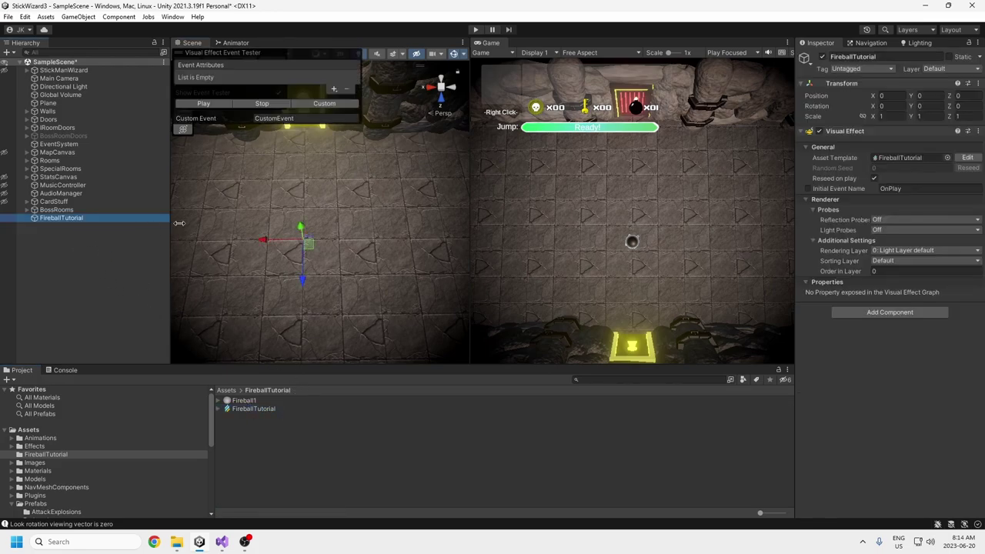
{"action": "key", "text": "f"}
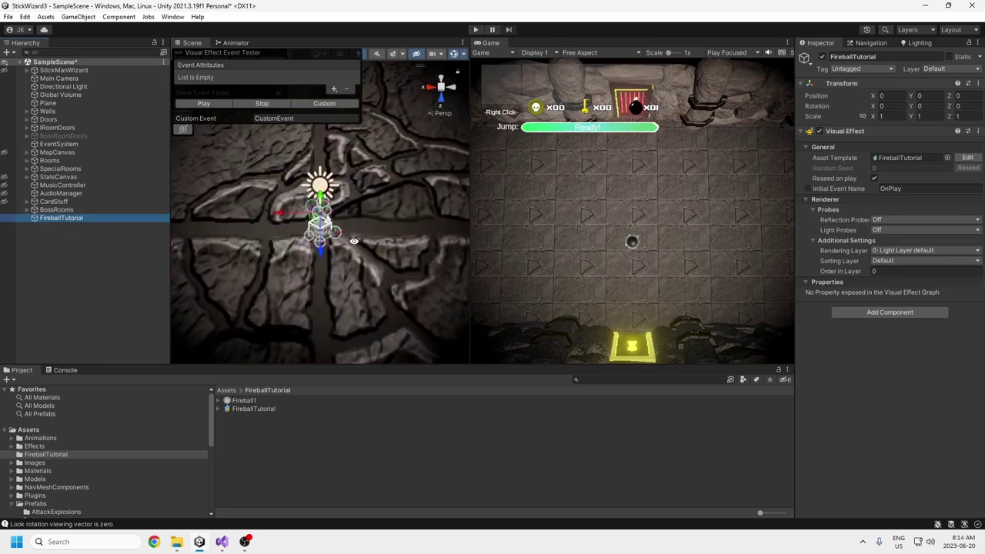
{"action": "left_click", "coordinate": [258, 409]}
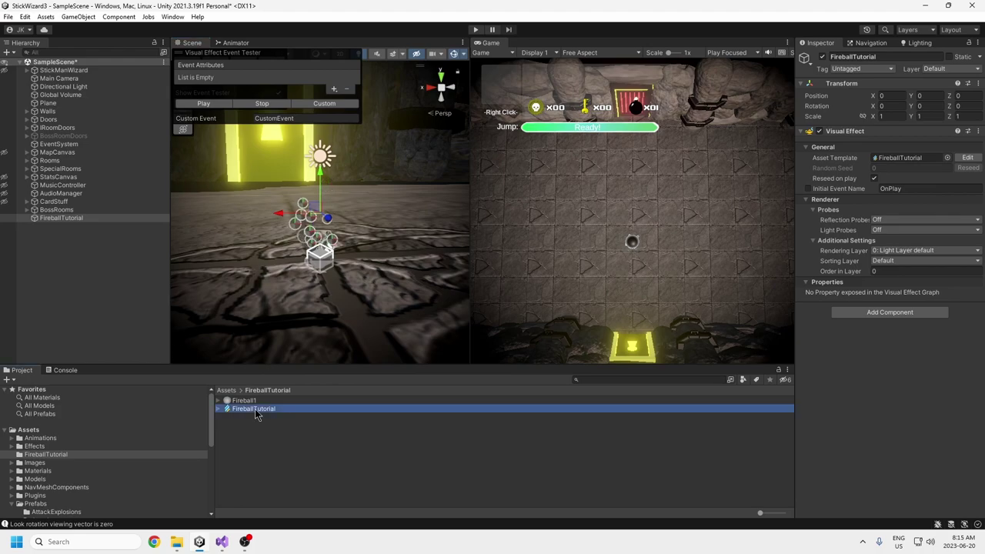
Step: Open FireballTutorial in the VFX Graph editor, attach it to the scene object, and frame it
{"action": "double_click", "coordinate": [257, 409]}
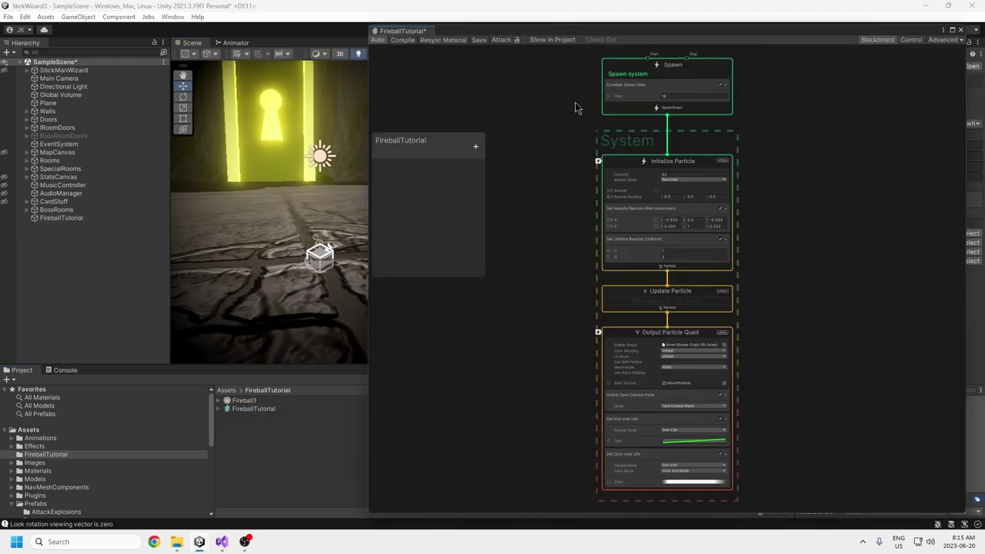
{"action": "right_click_drag", "start_coordinate": [307, 223], "coordinate": [276, 254]}
{"action": "middle_click_drag", "start_coordinate": [275, 254], "coordinate": [312, 287]}
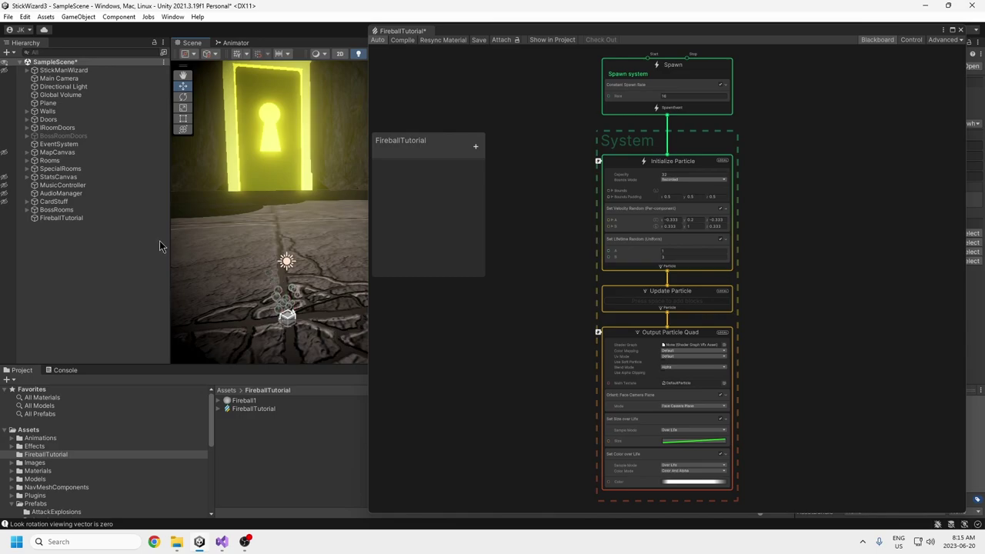
{"action": "middle_click_drag", "start_coordinate": [307, 299], "coordinate": [292, 273]}
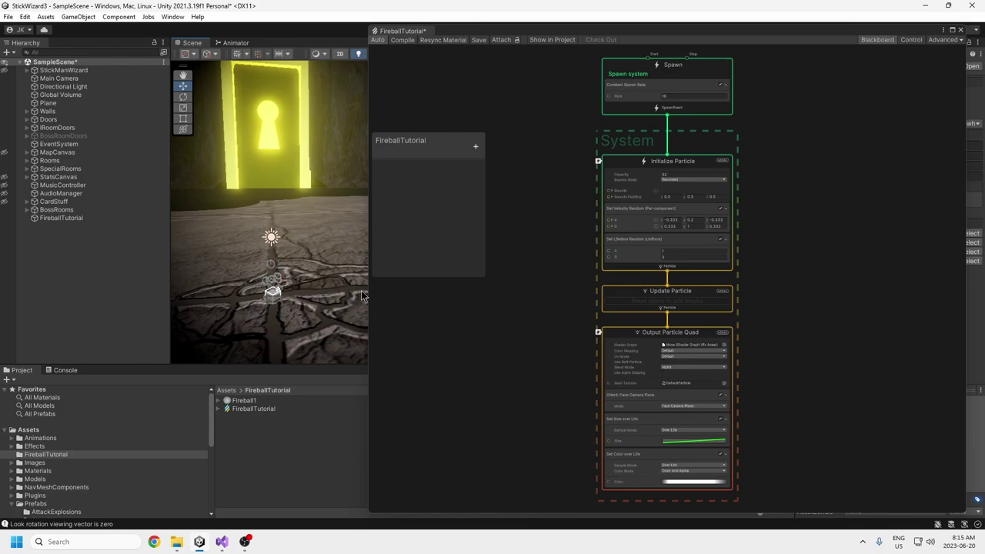
{"action": "left_click", "coordinate": [77, 220]}
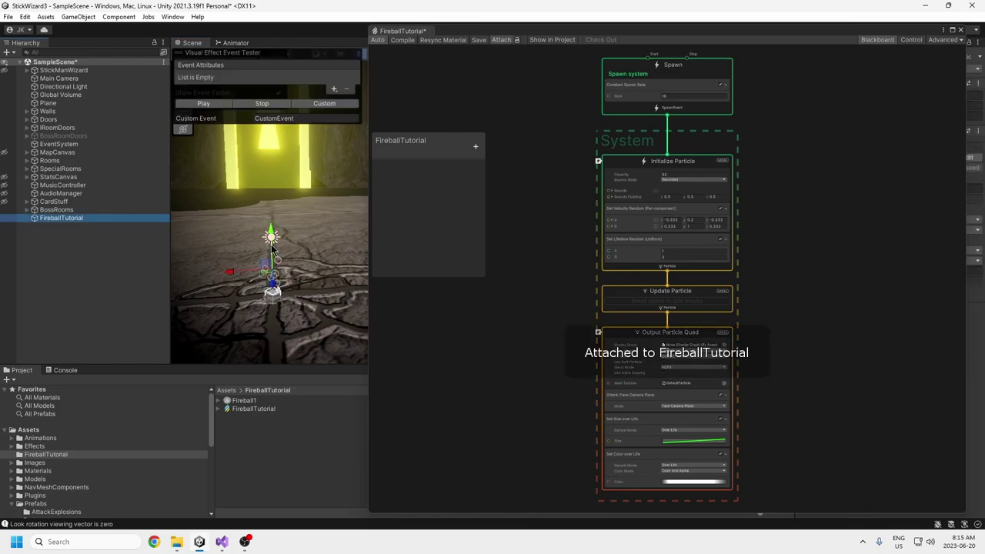
{"action": "key", "text": "f"}
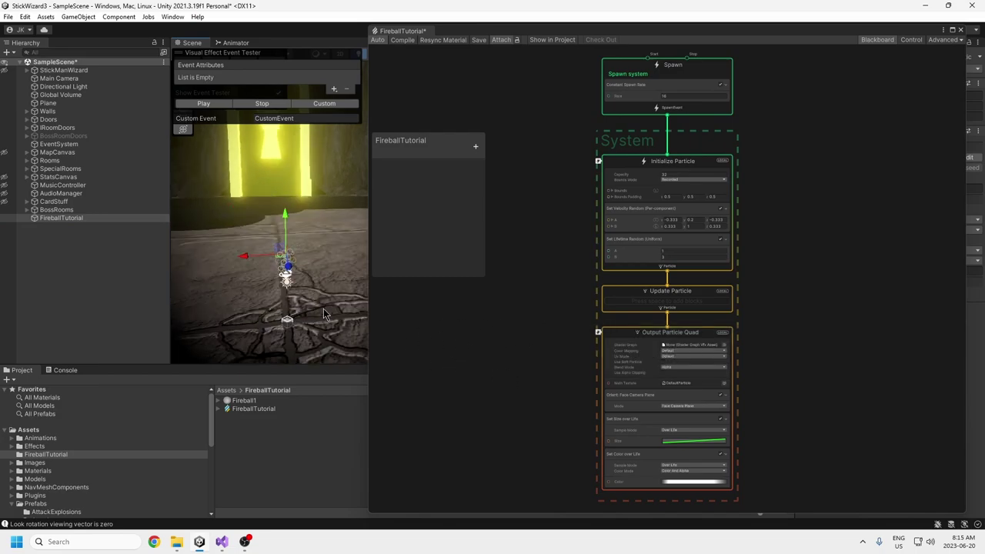
{"action": "scroll", "coordinate": [323, 286], "scroll_direction": "down", "scroll_amount": 3}
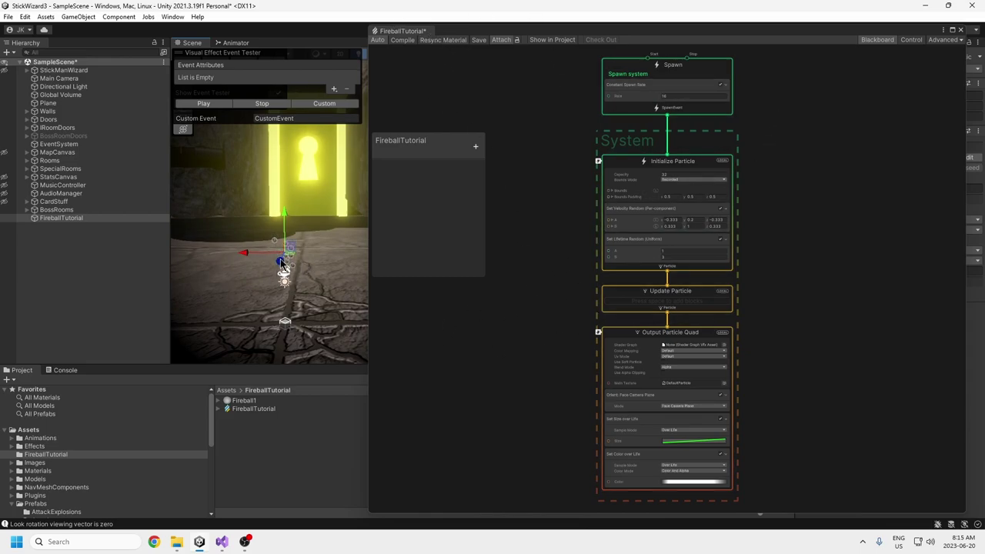
Step: Drag Fireball1 onto the Output Particle Quad's Main Texture field
{"action": "scroll", "coordinate": [590, 448], "scroll_direction": "down", "scroll_amount": 2}
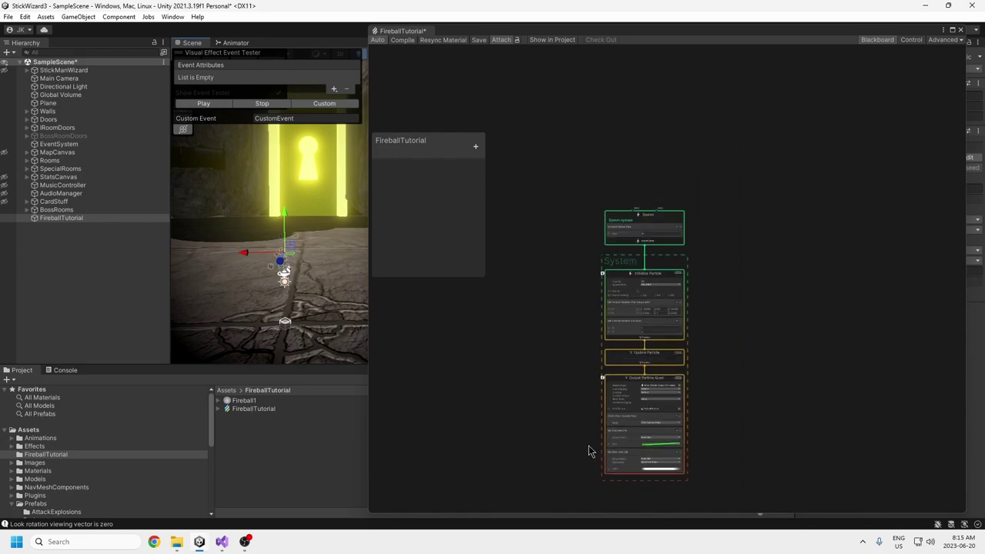
{"action": "scroll", "coordinate": [578, 448], "scroll_direction": "up", "scroll_amount": 3}
{"action": "scroll", "coordinate": [578, 448], "scroll_direction": "down", "scroll_amount": 1}
{"action": "left_click_drag", "start_coordinate": [254, 400], "coordinate": [634, 317]}
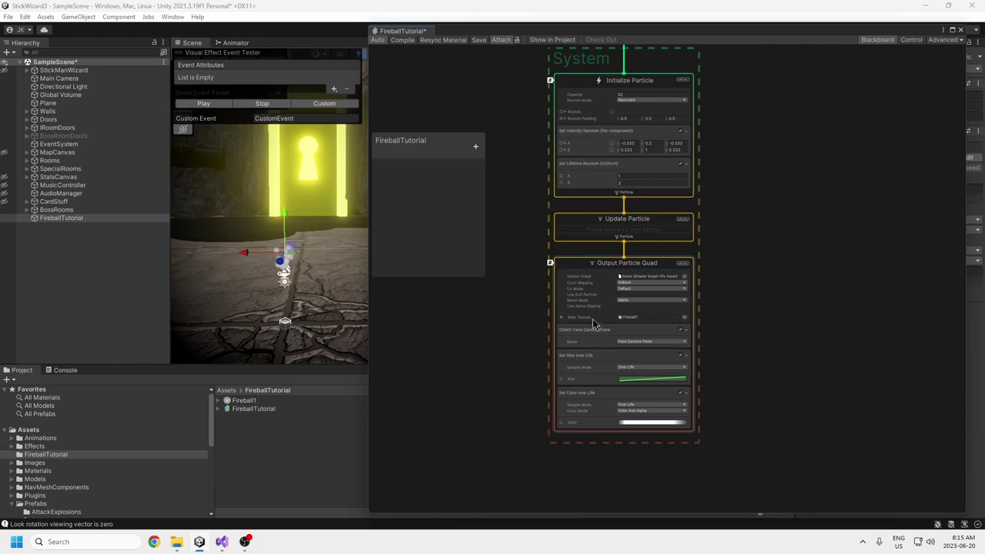
Step: Inspect the spawn Rate, Capacity, and size and colour blocks across the graph
{"action": "middle_click_drag", "start_coordinate": [501, 297], "coordinate": [499, 344]}
{"action": "scroll", "coordinate": [498, 344], "scroll_direction": "up", "scroll_amount": 3}
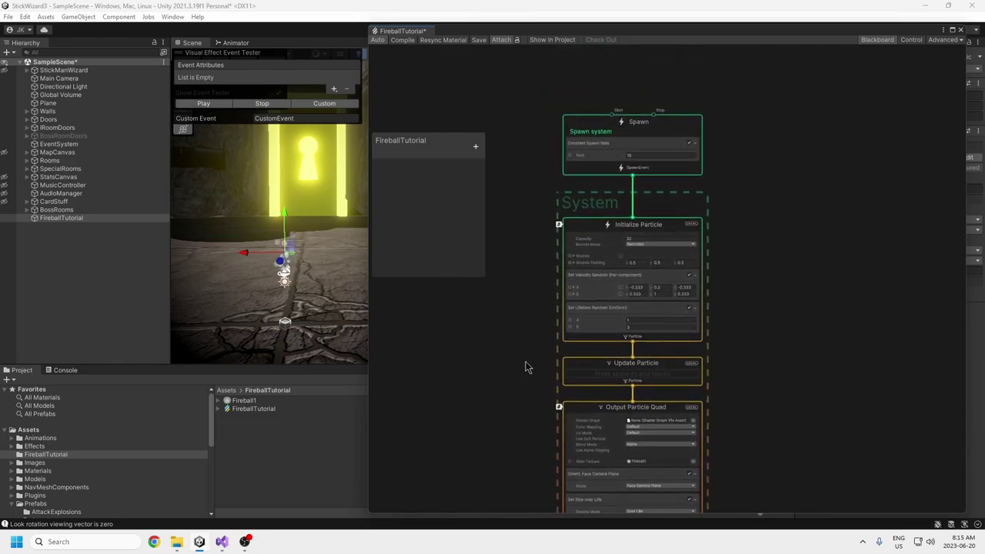
{"action": "left_click", "coordinate": [677, 146]}
{"action": "left_click", "coordinate": [622, 257]}
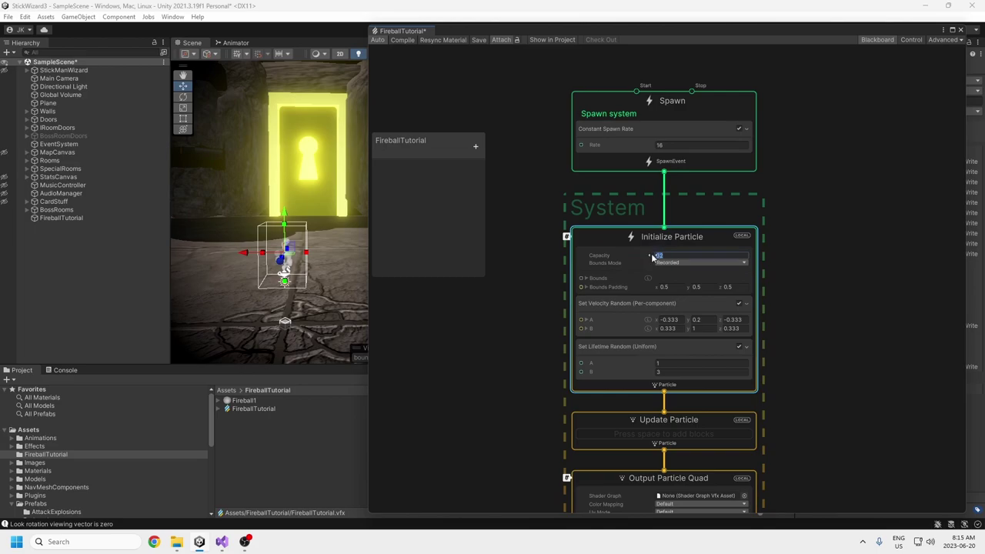
{"action": "middle_click_drag", "start_coordinate": [526, 348], "coordinate": [508, 250]}
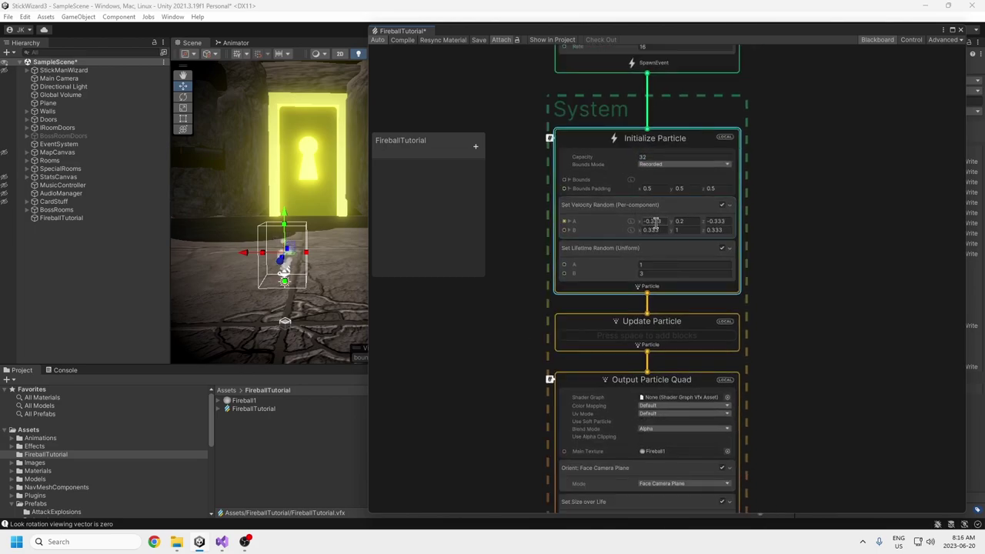
{"action": "left_click", "coordinate": [583, 267]}
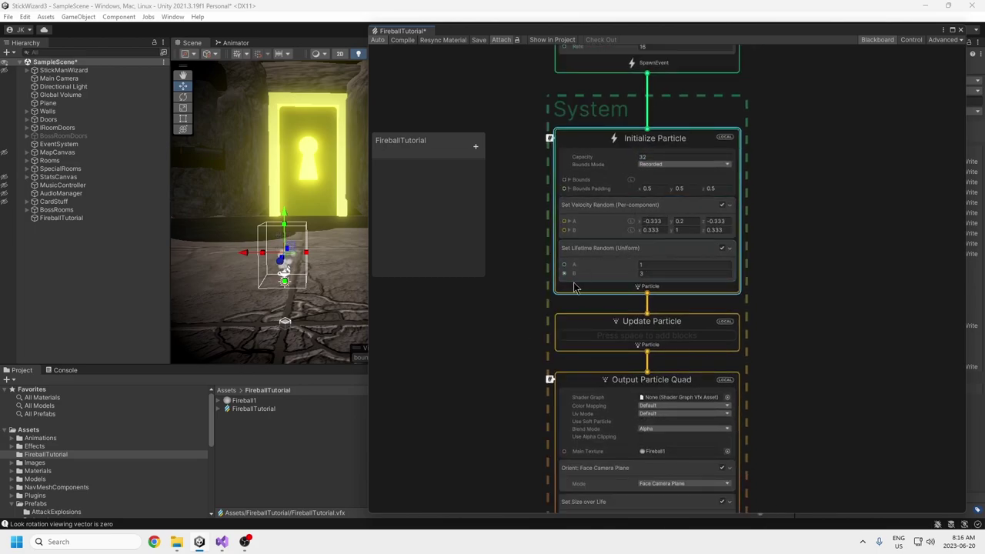
{"action": "middle_click_drag", "start_coordinate": [573, 287], "coordinate": [532, 330]}
{"action": "middle_click_drag", "start_coordinate": [528, 369], "coordinate": [482, 282]}
{"action": "mouse_move", "coordinate": [559, 386]}
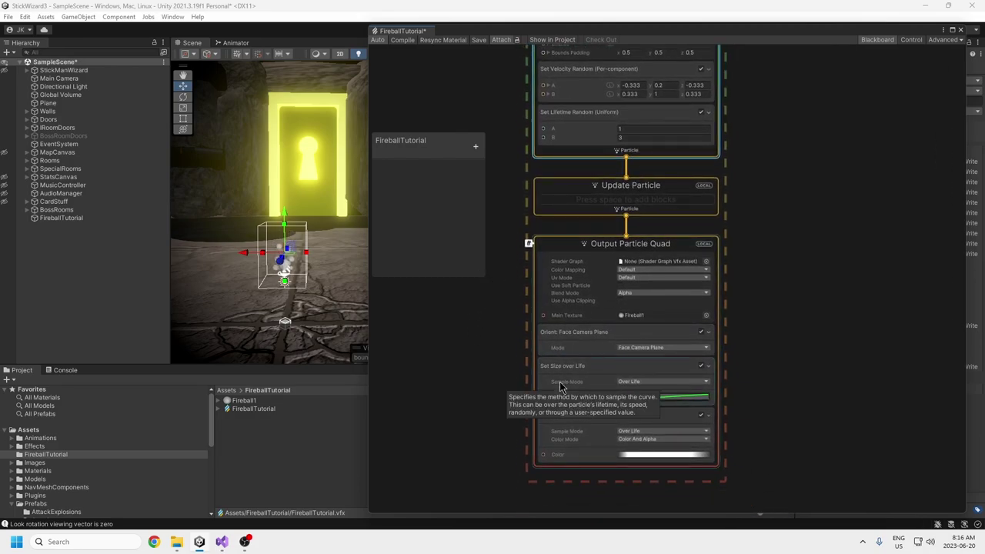
{"action": "middle_click_drag", "start_coordinate": [489, 311], "coordinate": [535, 511]}
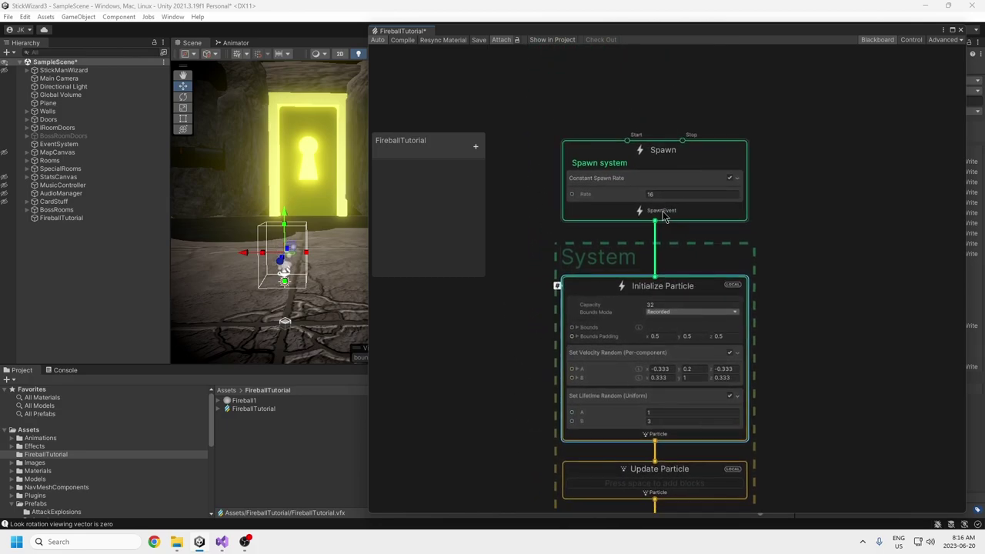
Step: Enter 500 for Constant Spawn Rate's Rate and 15000 for Initialize Particle's Capacity
{"action": "left_click", "coordinate": [676, 195]}
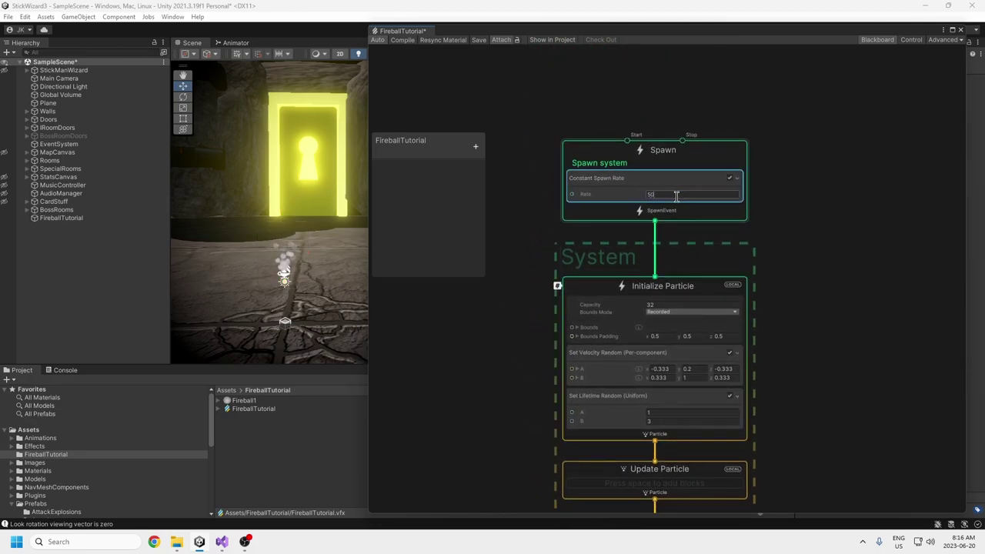
{"action": "type", "text": "500"}
{"action": "left_click", "coordinate": [613, 303]}
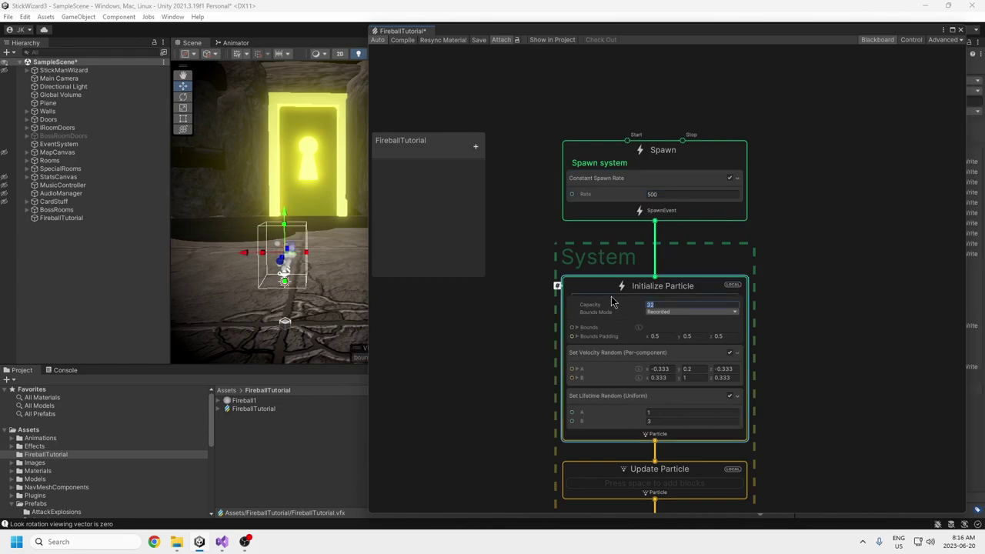
{"action": "key", "text": "Return"}
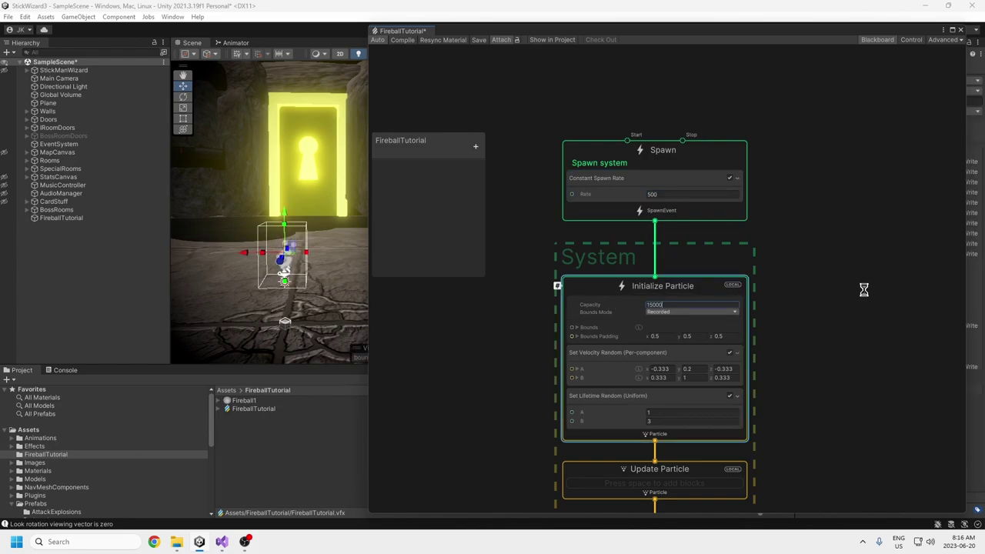
{"action": "left_click", "coordinate": [766, 305]}
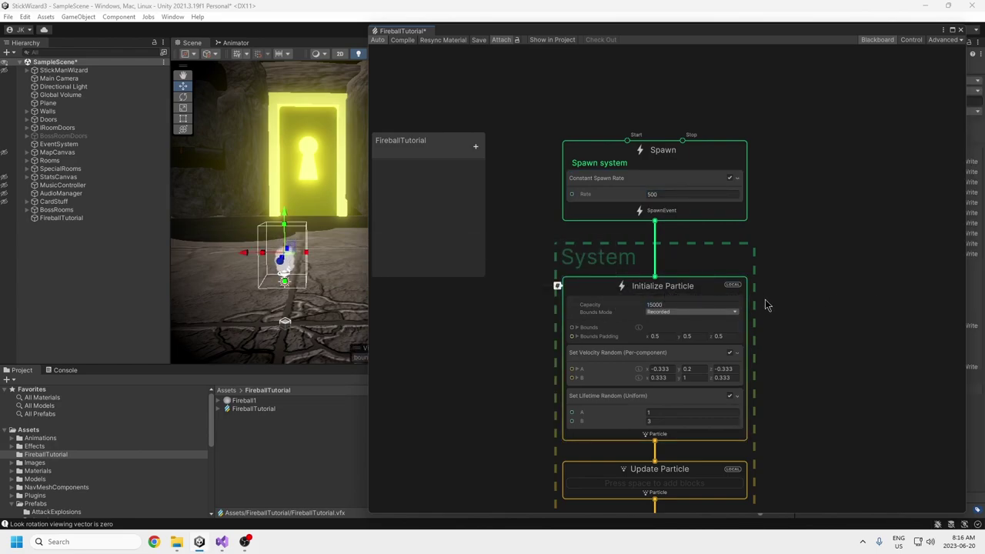
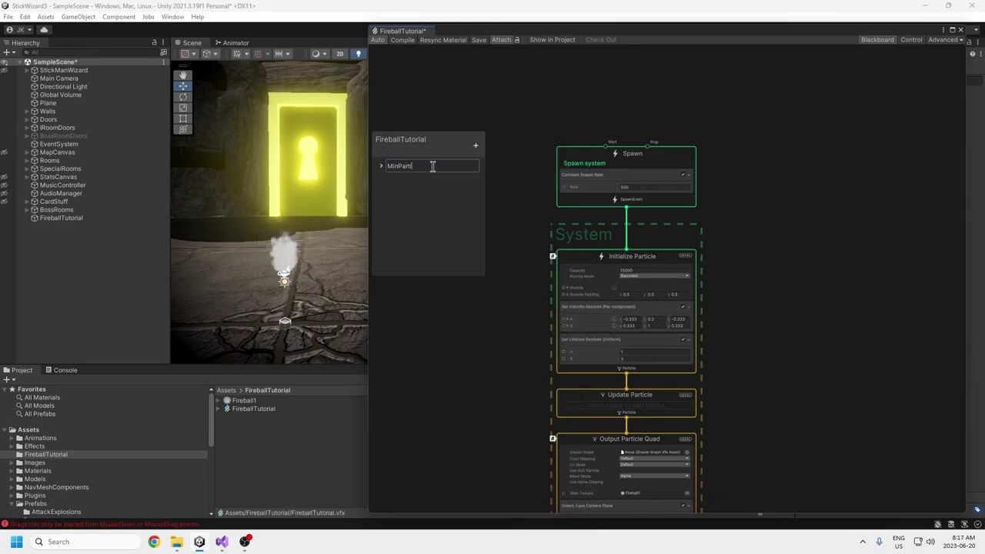
Step: Name the first Vector3 property MinParticleSpeed, add a second named MaxParticleSpeed, and expand MinParticleSpeed
{"action": "type", "text": "MinParticleSpeed"}
{"action": "key", "text": "Return"}
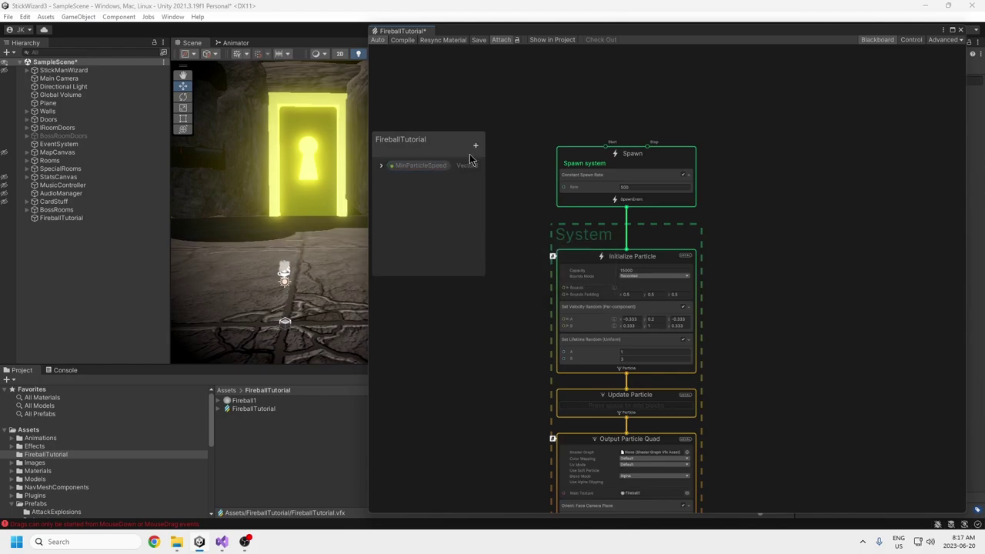
{"action": "left_click", "coordinate": [476, 146]}
{"action": "left_click", "coordinate": [520, 512]}
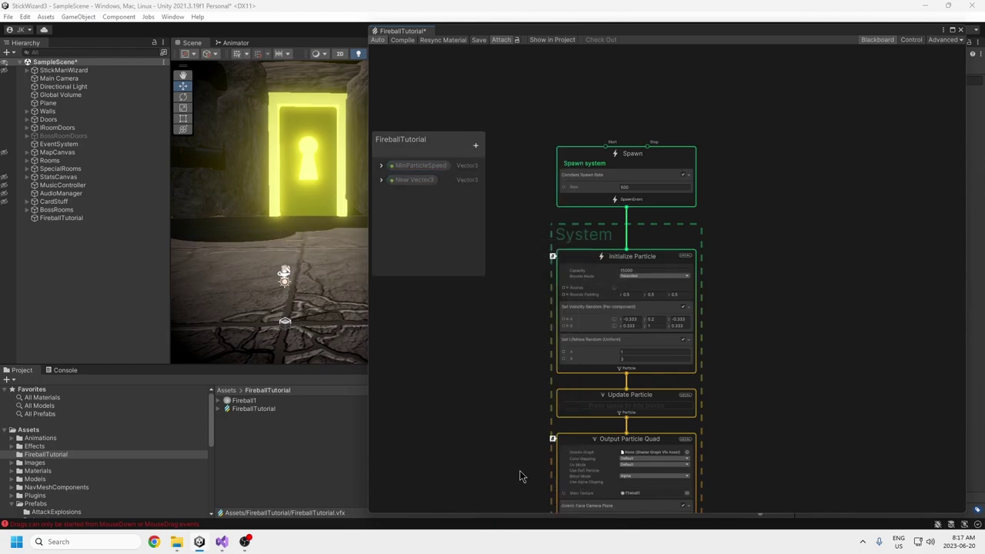
{"action": "type", "text": "MaxParticleSpeed"}
{"action": "key", "text": "Return"}
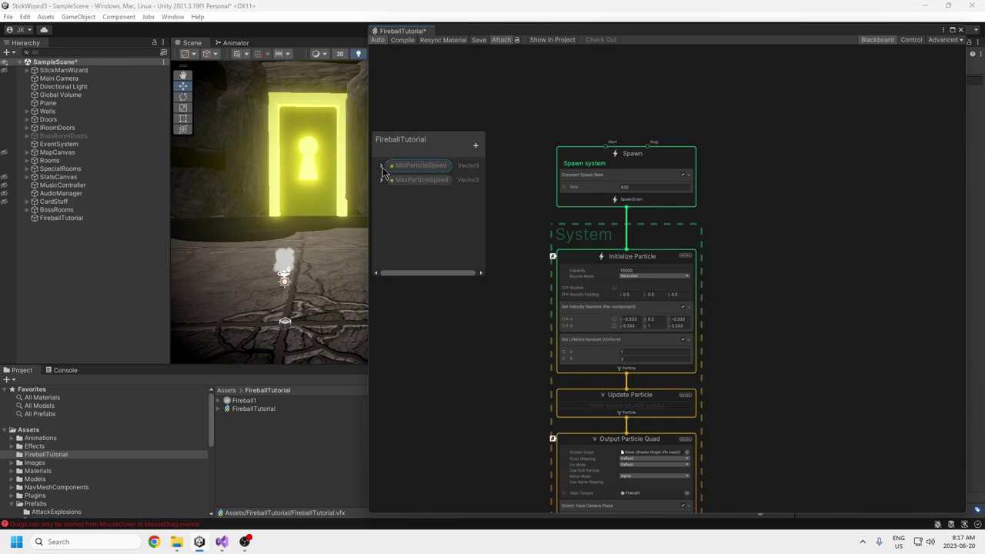
{"action": "left_click", "coordinate": [382, 166]}
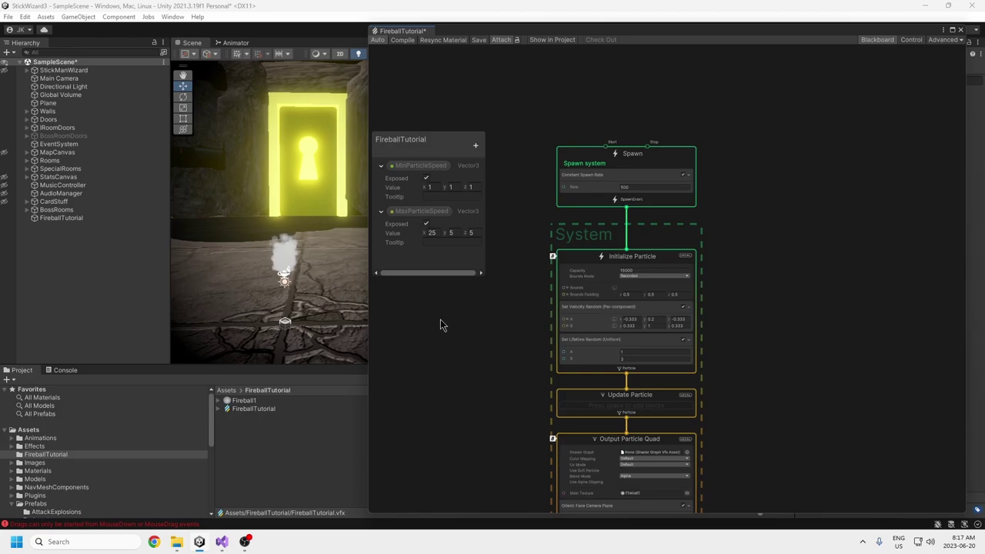
Step: Place MinParticleSpeed and MaxParticleSpeed nodes and wire them to Set Velocity Random's A and B
{"action": "middle_click_drag", "start_coordinate": [514, 382], "coordinate": [516, 308]}
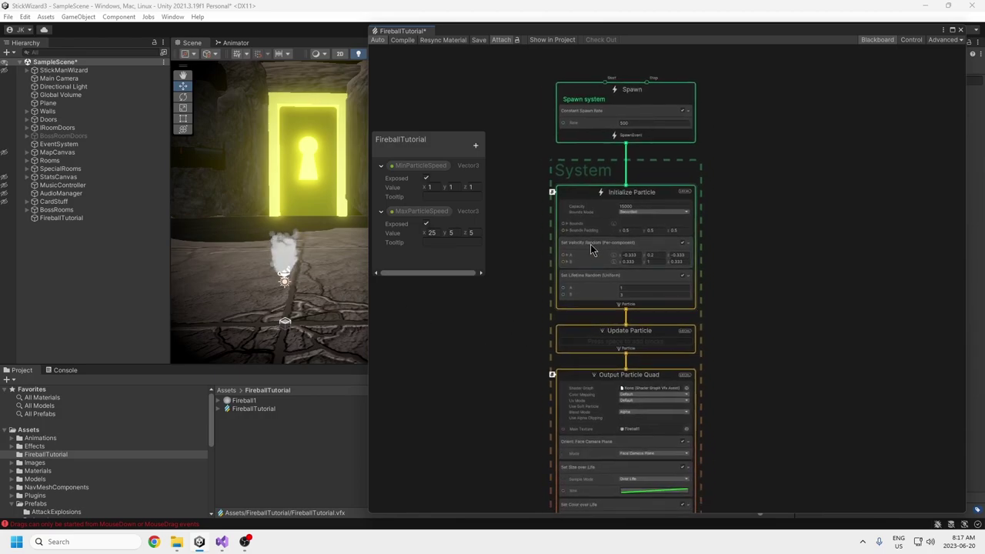
{"action": "middle_click_drag", "start_coordinate": [594, 252], "coordinate": [630, 272]}
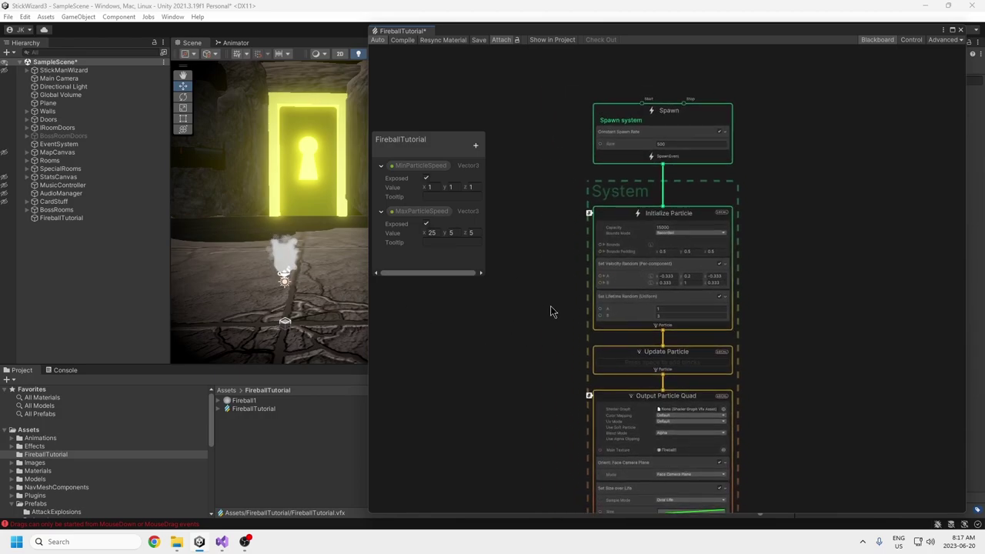
{"action": "left_click_drag", "start_coordinate": [507, 265], "coordinate": [514, 269]}
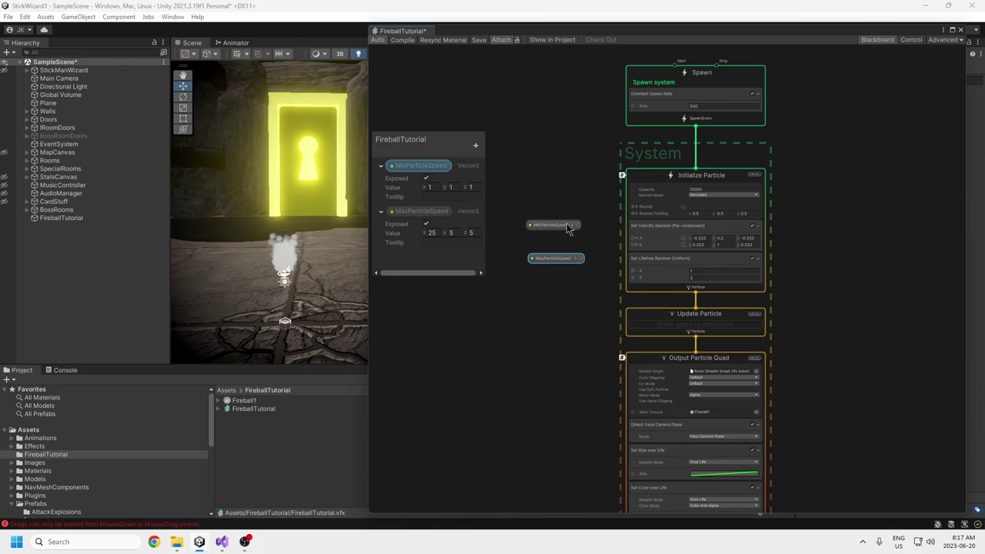
{"action": "left_click_drag", "start_coordinate": [578, 226], "coordinate": [631, 238]}
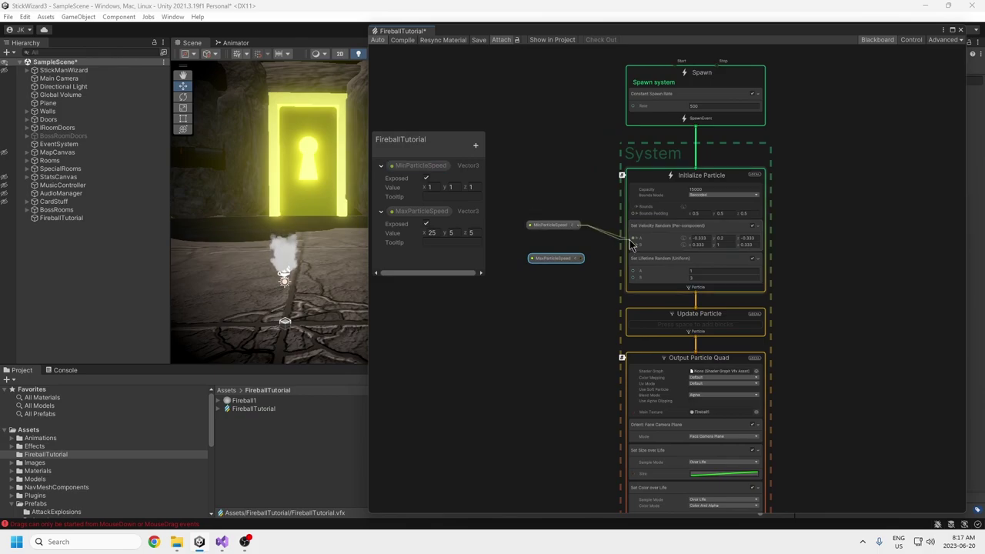
{"action": "left_click_drag", "start_coordinate": [581, 258], "coordinate": [633, 244]}
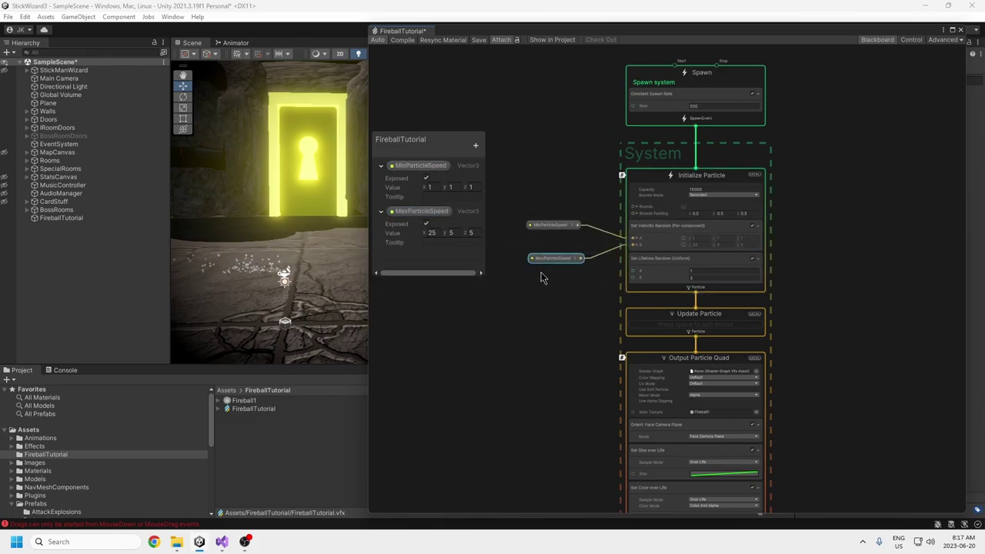
Step: Turn and zoom the Scene view to frame the fireball's particles
{"action": "right_click_drag", "start_coordinate": [362, 281], "coordinate": [518, 286]}
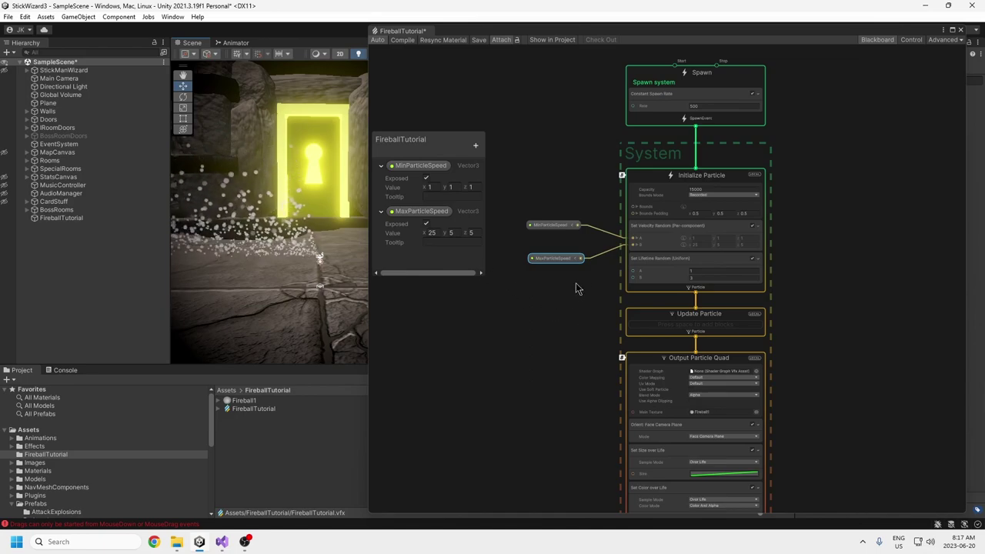
{"action": "middle_click_drag", "start_coordinate": [604, 299], "coordinate": [600, 332]}
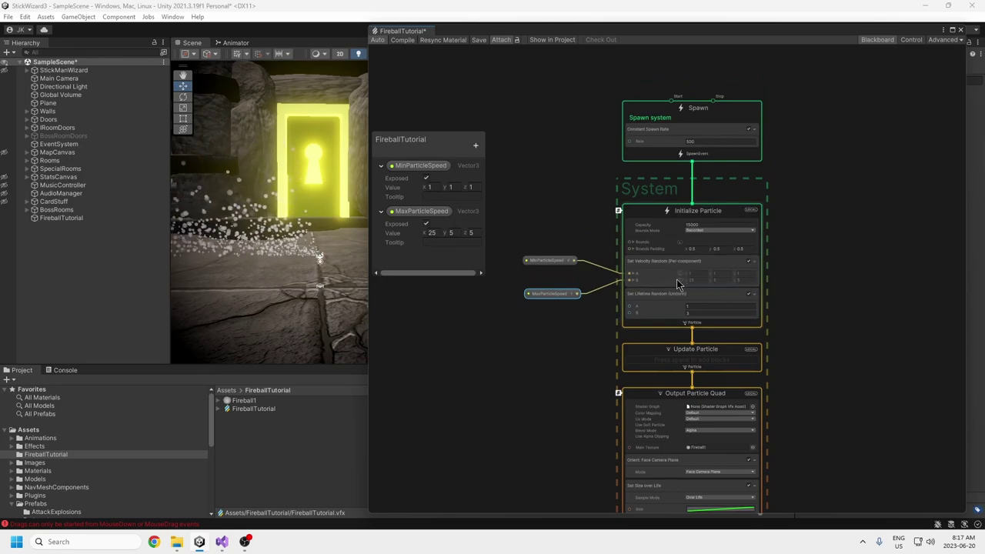
{"action": "scroll", "coordinate": [314, 312], "scroll_direction": "up", "scroll_amount": 3}
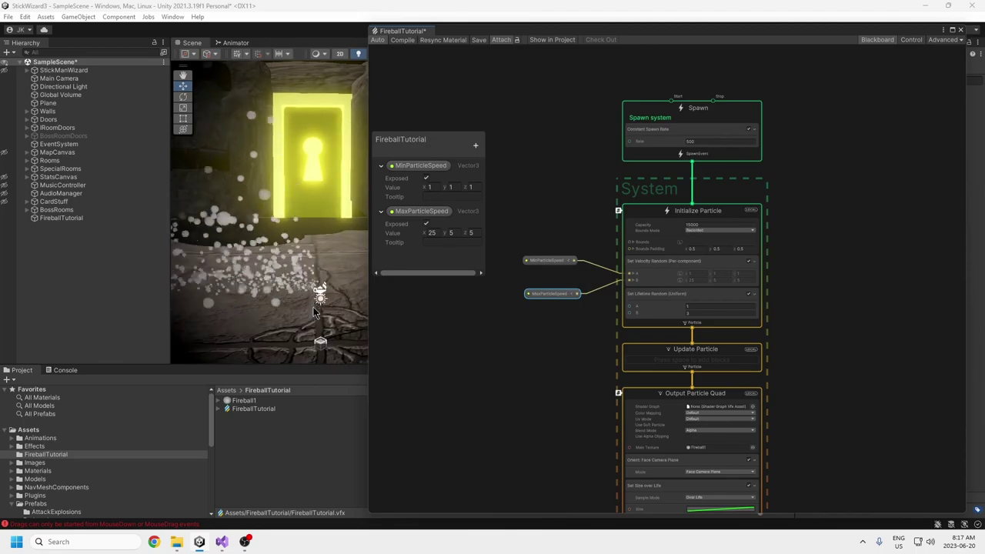
{"action": "mouse_move", "coordinate": [314, 311]}
{"action": "middle_mouse_down"}
{"action": "mouse_move", "coordinate": [292, 253]}
{"action": "mouse_move", "coordinate": [281, 284]}
{"action": "mouse_move", "coordinate": [297, 322]}
{"action": "middle_mouse_up"}
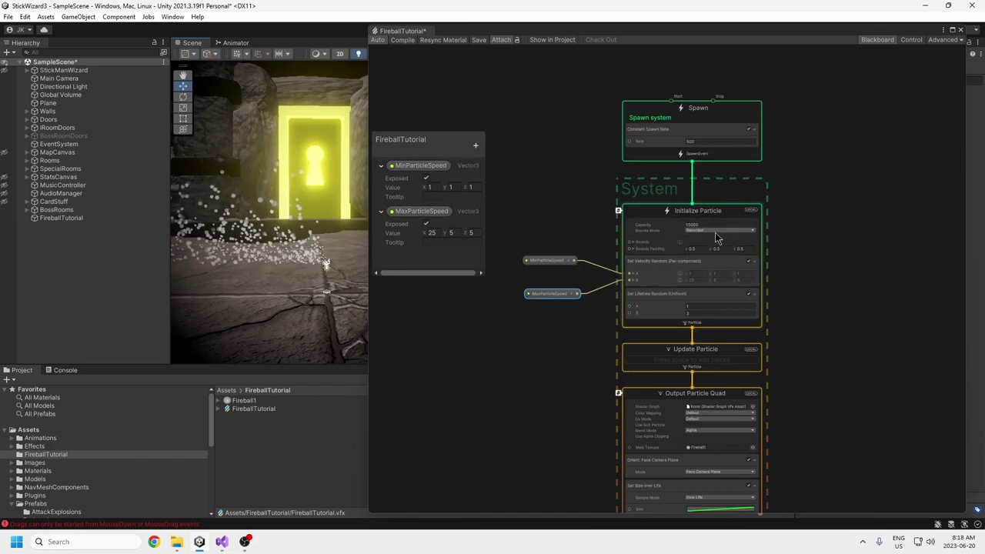
Step: Add a Set Position (Arc Sphere) block to Initialize Particle via the 'sphere' search
{"action": "left_click", "coordinate": [715, 262]}
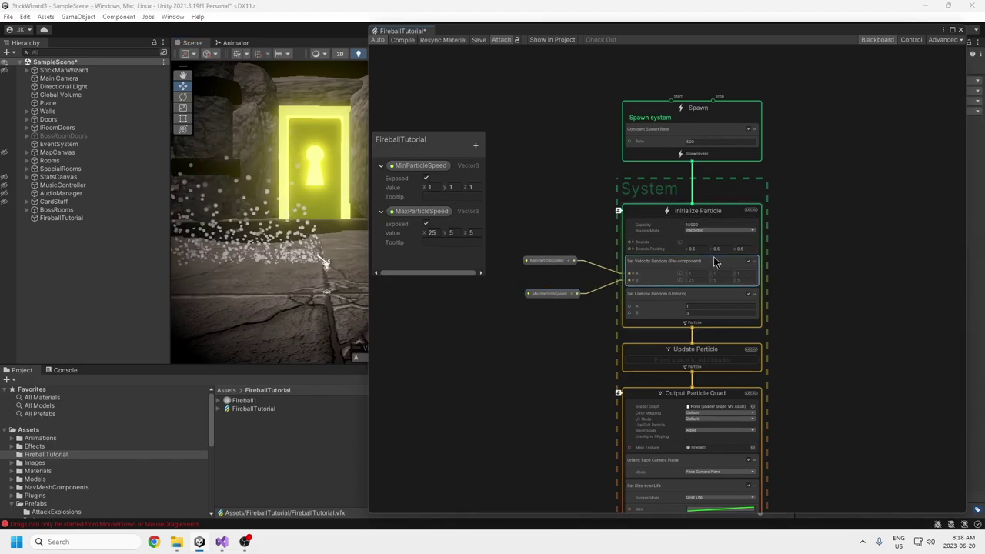
{"action": "key", "text": "space"}
{"action": "type", "text": "sphere"}
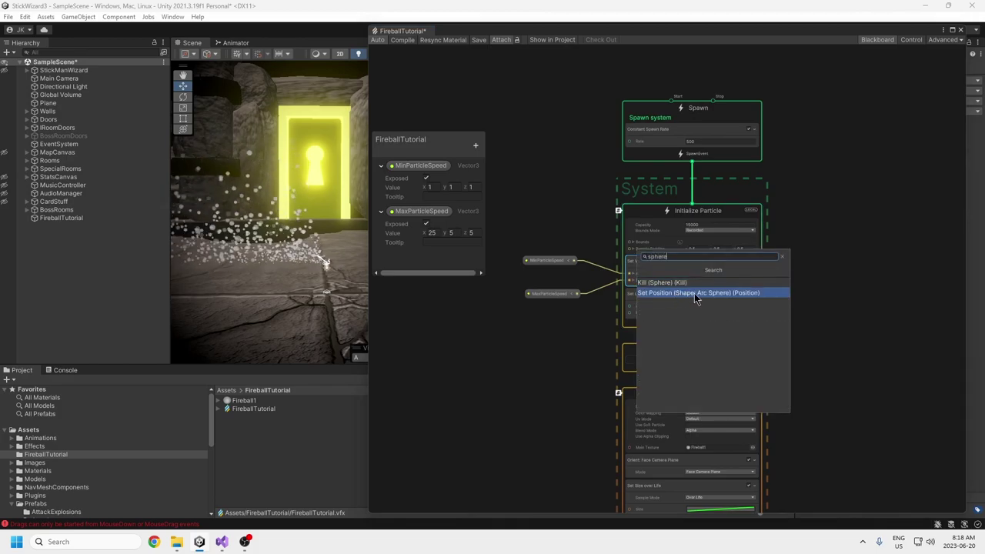
{"action": "key", "text": "Escape"}
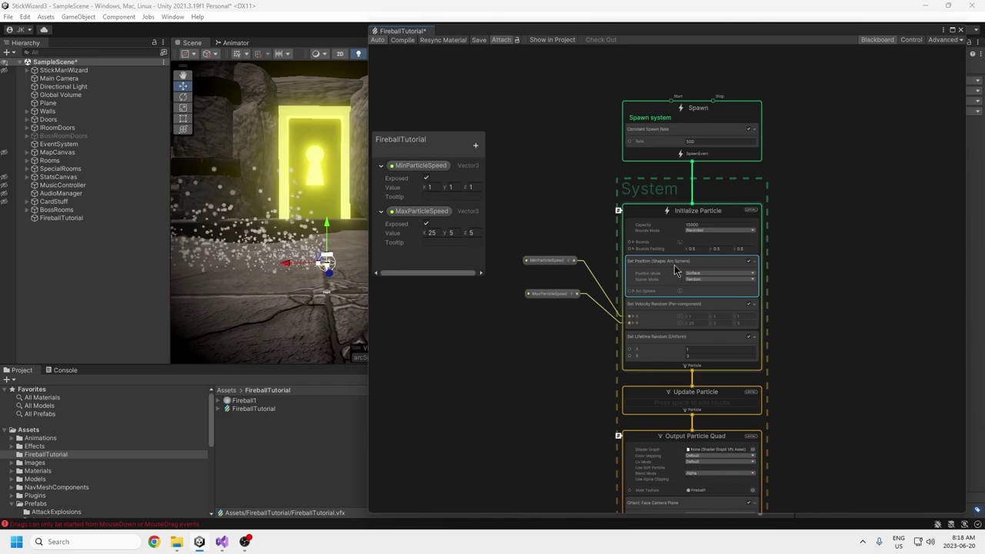
{"action": "middle_click_drag", "start_coordinate": [652, 312], "coordinate": [653, 280]}
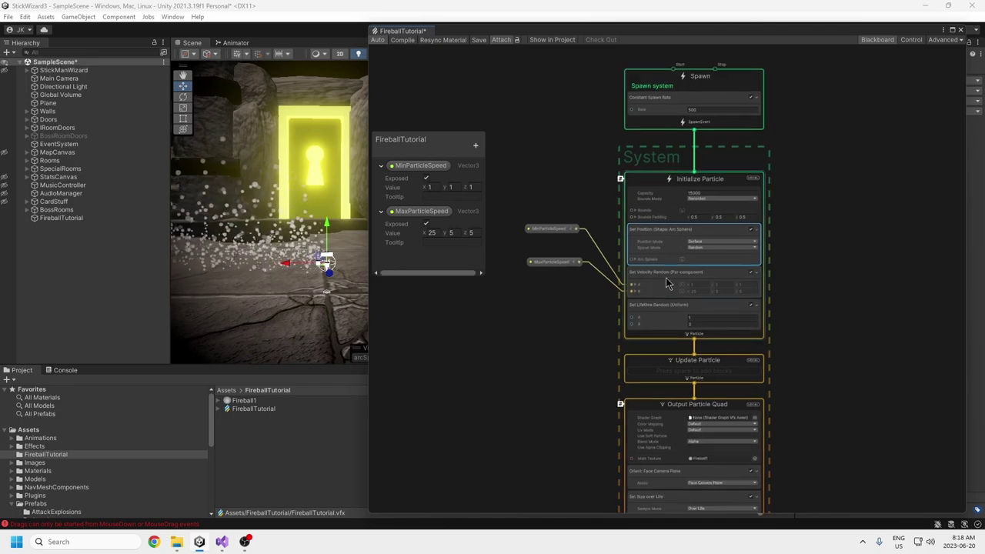
{"action": "middle_click_drag", "start_coordinate": [273, 285], "coordinate": [305, 315]}
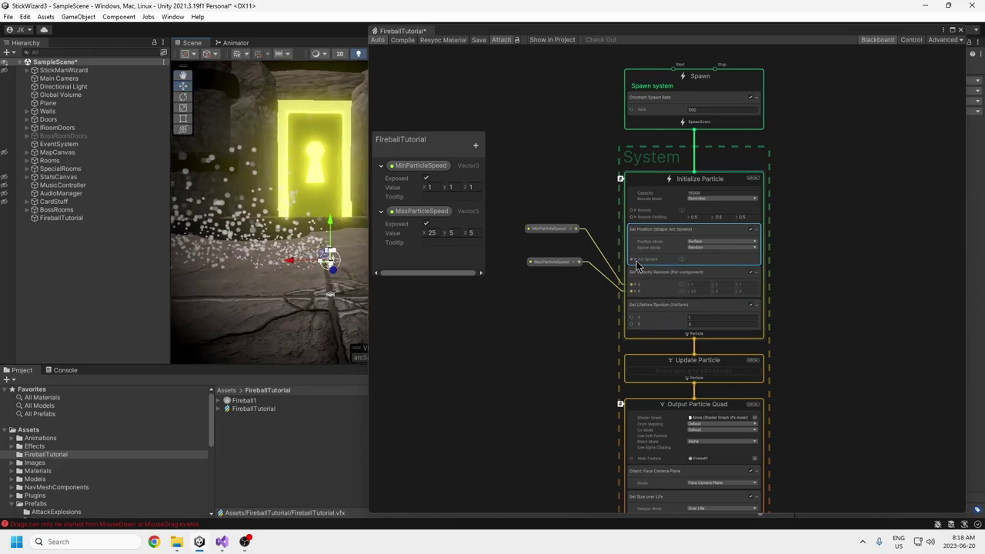
Step: Set the Arc Sphere radius to 2 and move the effect up to the glowing door
{"action": "left_click", "coordinate": [631, 258]}
{"action": "left_click", "coordinate": [637, 266]}
{"action": "left_click", "coordinate": [691, 280]}
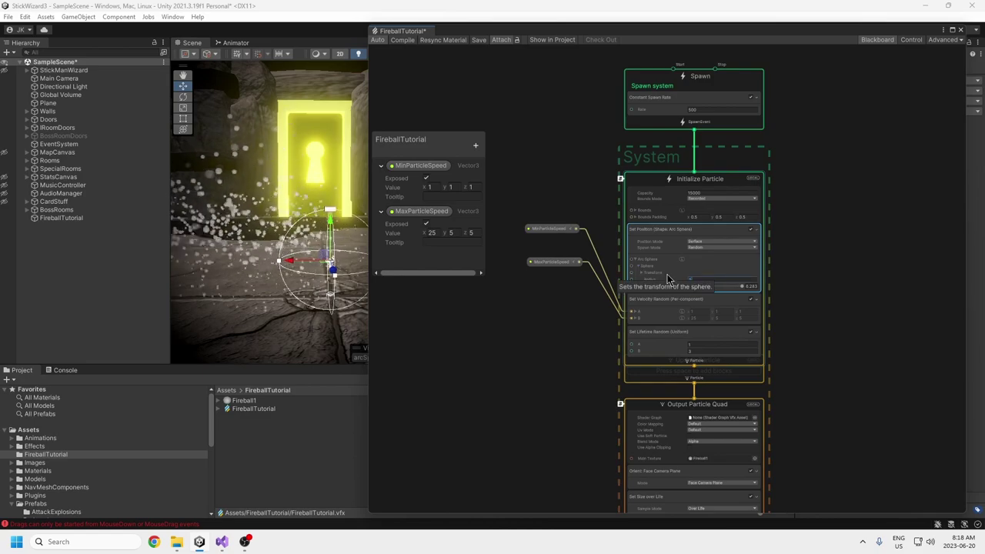
{"action": "scroll", "coordinate": [287, 304], "scroll_direction": "down", "scroll_amount": 3}
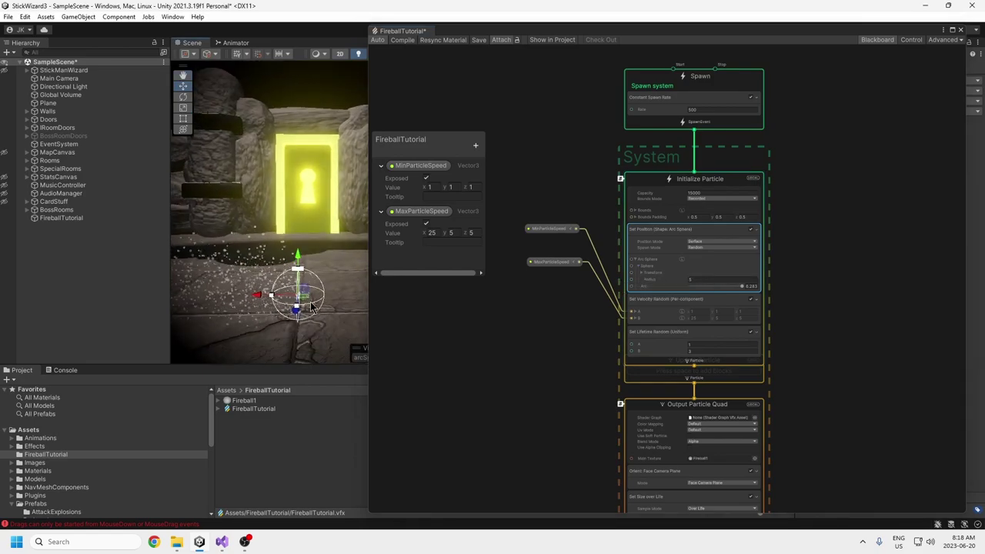
{"action": "key", "text": "w"}
{"action": "left_click_drag", "start_coordinate": [320, 249], "coordinate": [322, 197]}
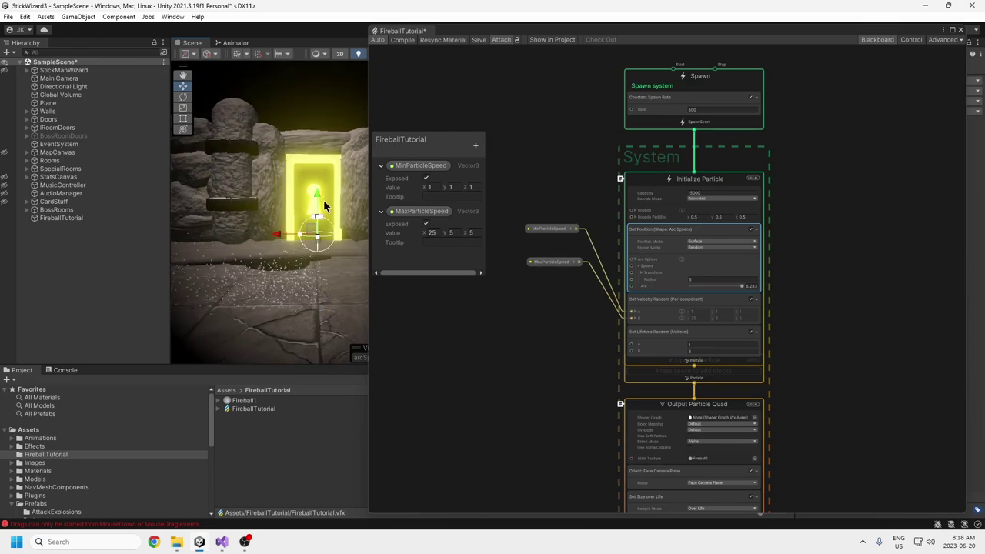
{"action": "double_click", "coordinate": [689, 280]}
{"action": "type", "text": "2"}
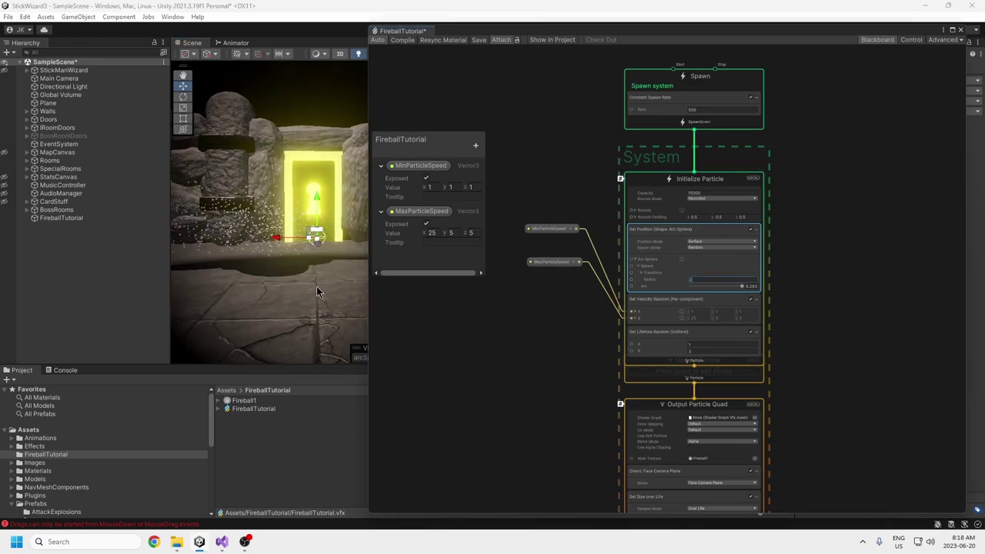
{"action": "mouse_move", "coordinate": [295, 223]}
{"action": "middle_mouse_down"}
{"action": "mouse_move", "coordinate": [304, 238]}
{"action": "mouse_move", "coordinate": [300, 222]}
{"action": "middle_mouse_up"}
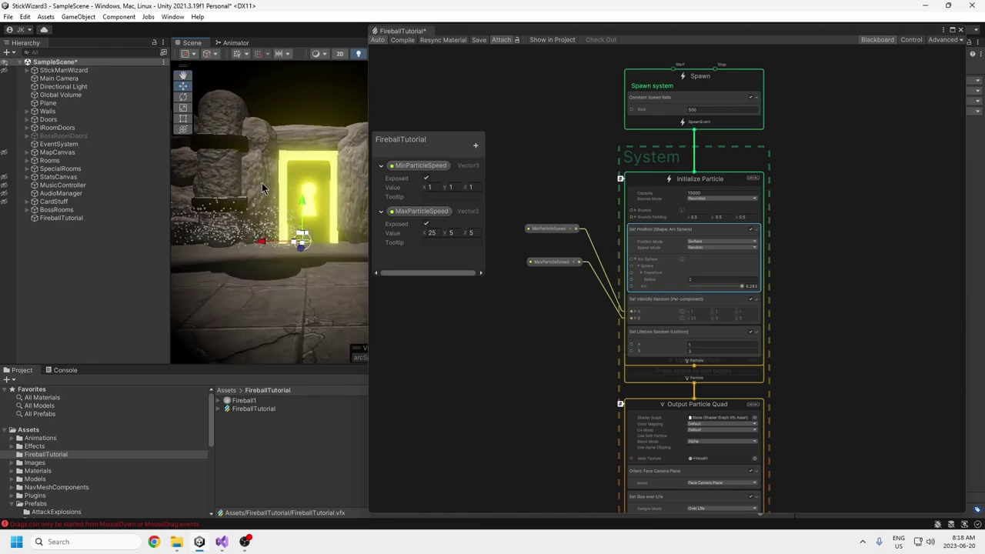
Step: Change MinParticleSpeed Y/Z to -2 and MaxParticleSpeed Y/Z to 2, then drop the graph window to show the Game view
{"action": "left_click", "coordinate": [453, 187]}
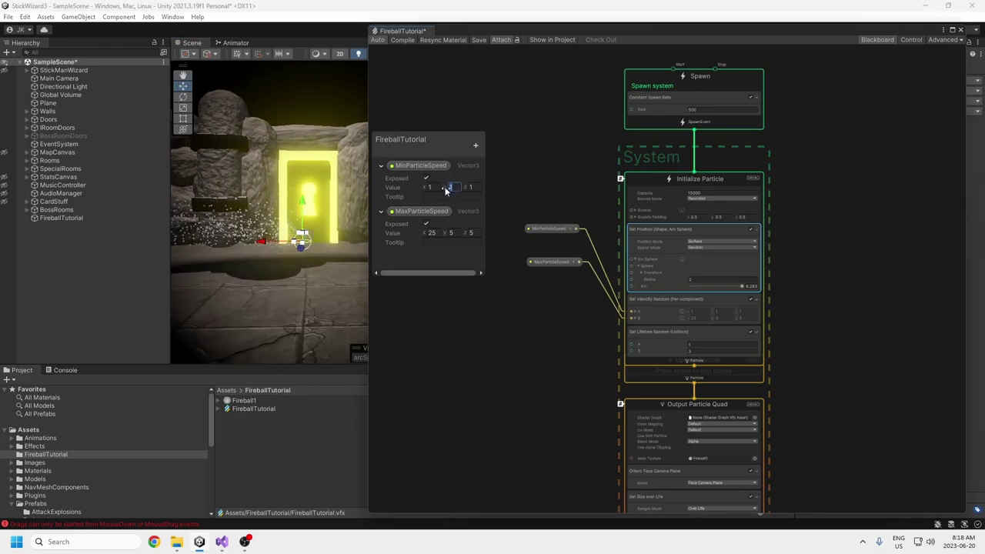
{"action": "type", "text": "5"}
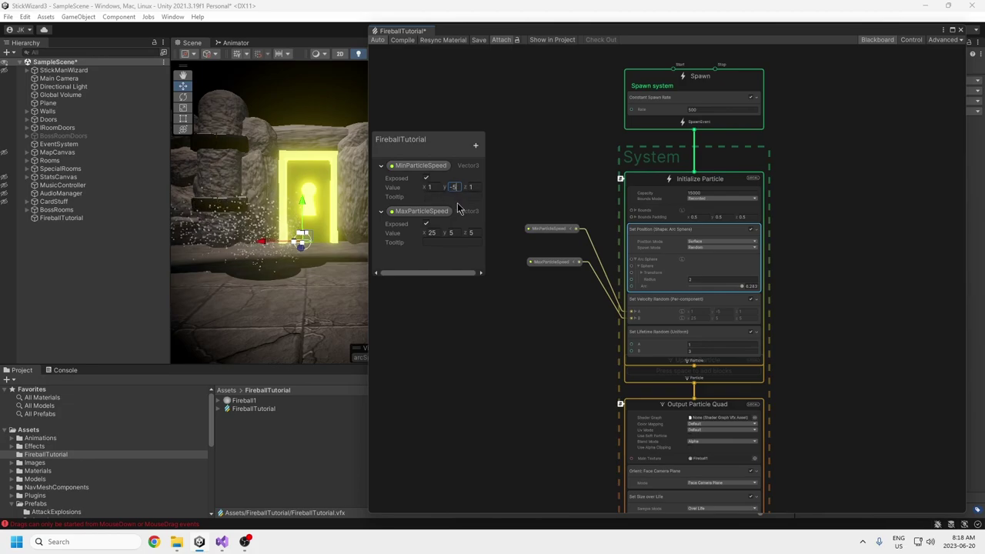
{"action": "key", "text": "Return"}
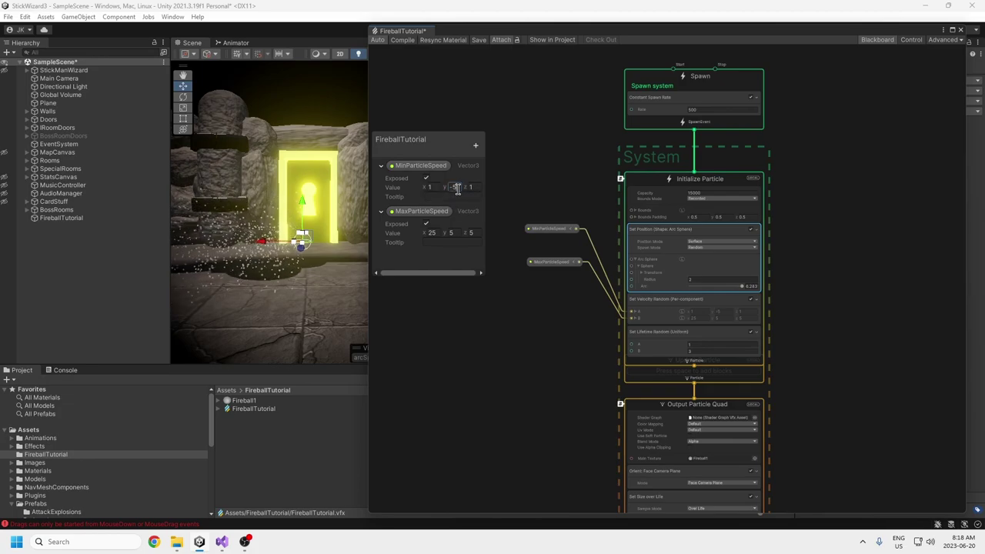
{"action": "type", "text": "-2"}
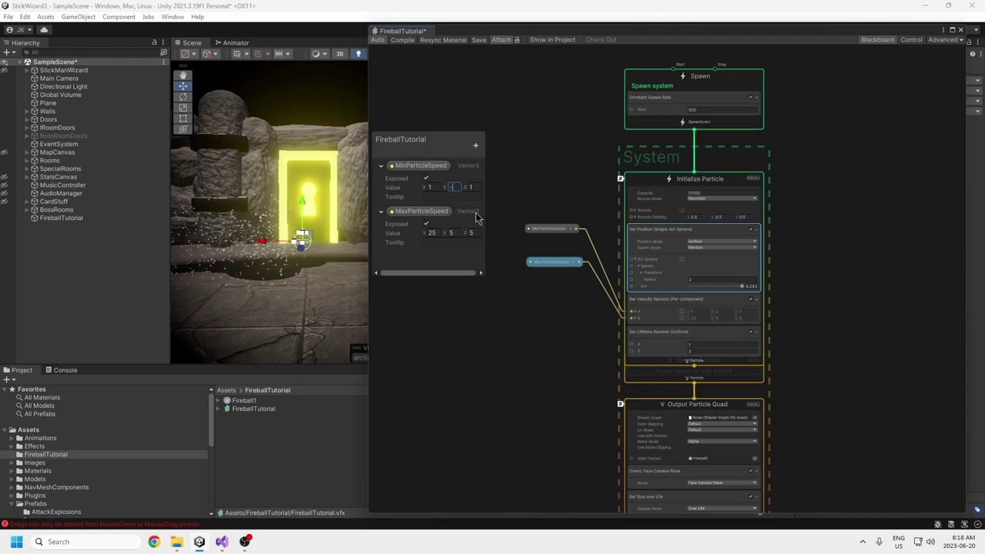
{"action": "left_click", "coordinate": [452, 233]}
{"action": "type", "text": "2"}
{"action": "left_click", "coordinate": [471, 187]}
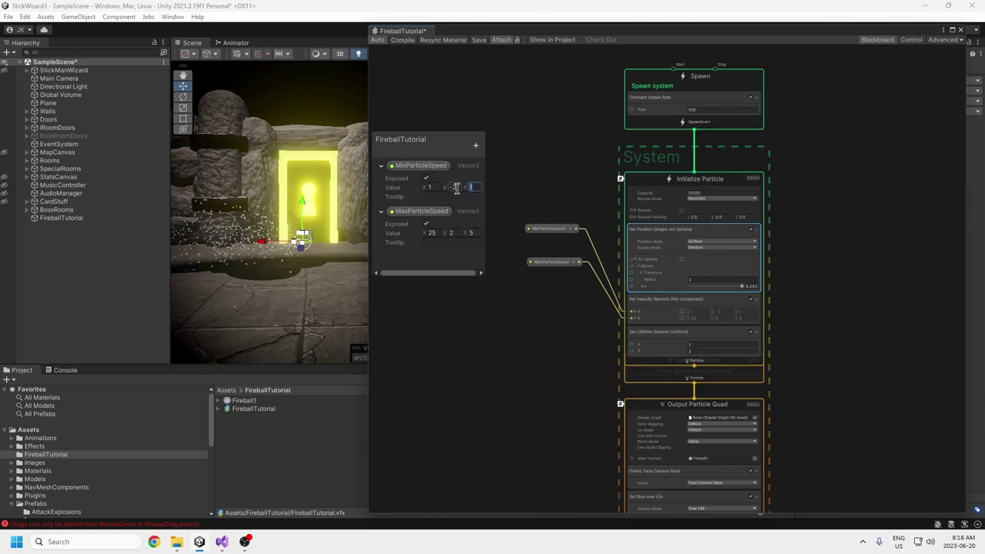
{"action": "type", "text": "-2"}
{"action": "left_click", "coordinate": [471, 233]}
{"action": "type", "text": "2"}
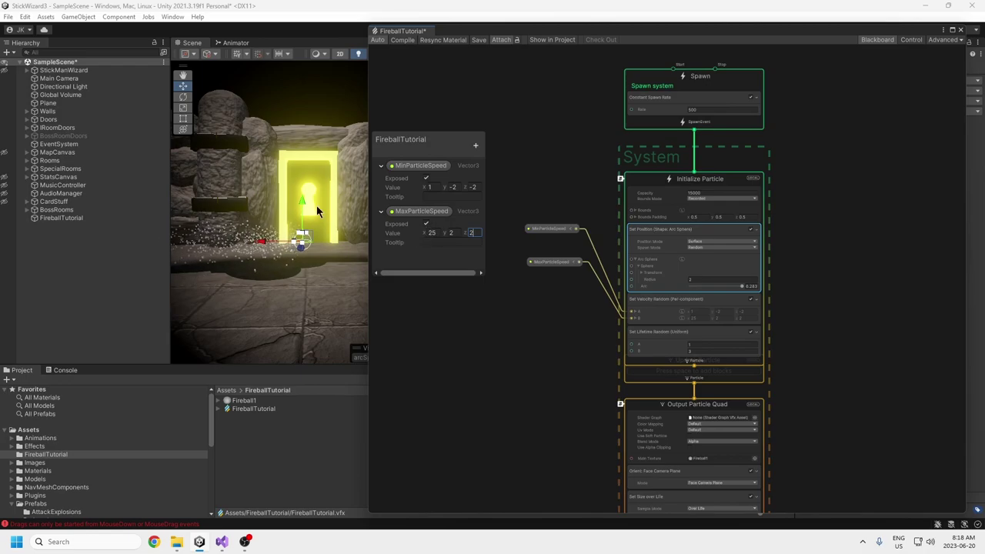
{"action": "left_click_drag", "start_coordinate": [467, 30], "coordinate": [438, 263]}
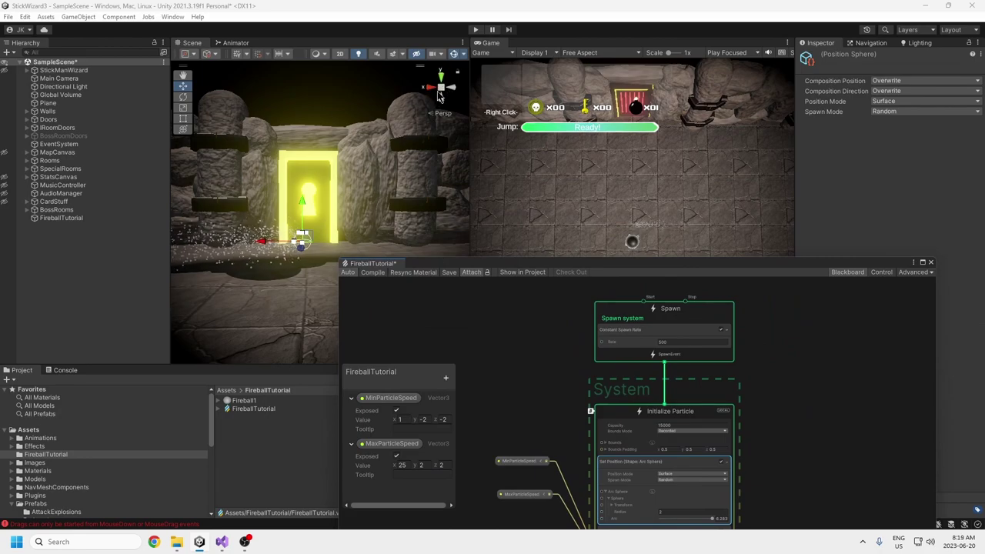
Step: Orbit the Scene view around the particles, then enlarge the FireballTutorial graph over the Game view
{"action": "left_click_drag", "start_coordinate": [440, 94], "coordinate": [445, 91]}
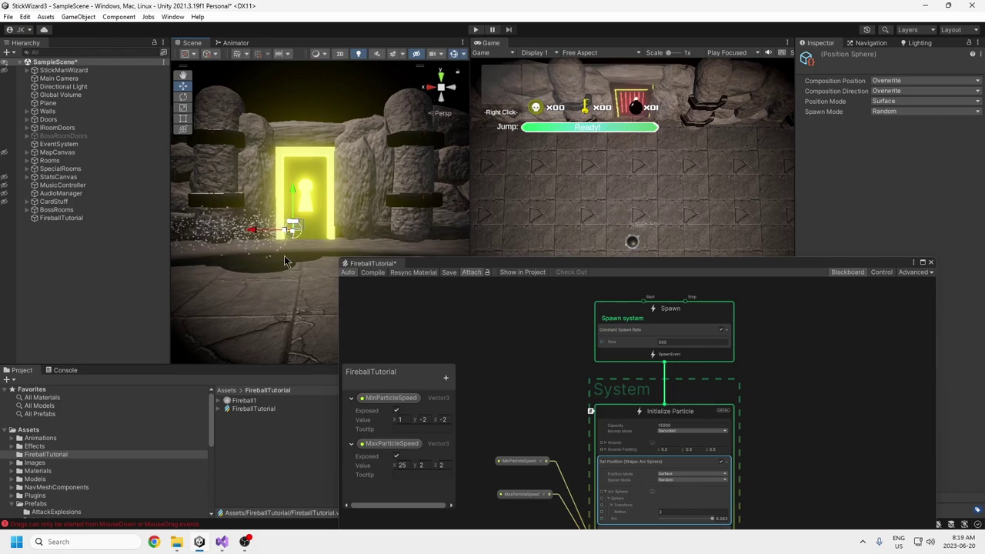
{"action": "left_click_drag", "start_coordinate": [352, 196], "coordinate": [254, 216], "text": "alt"}
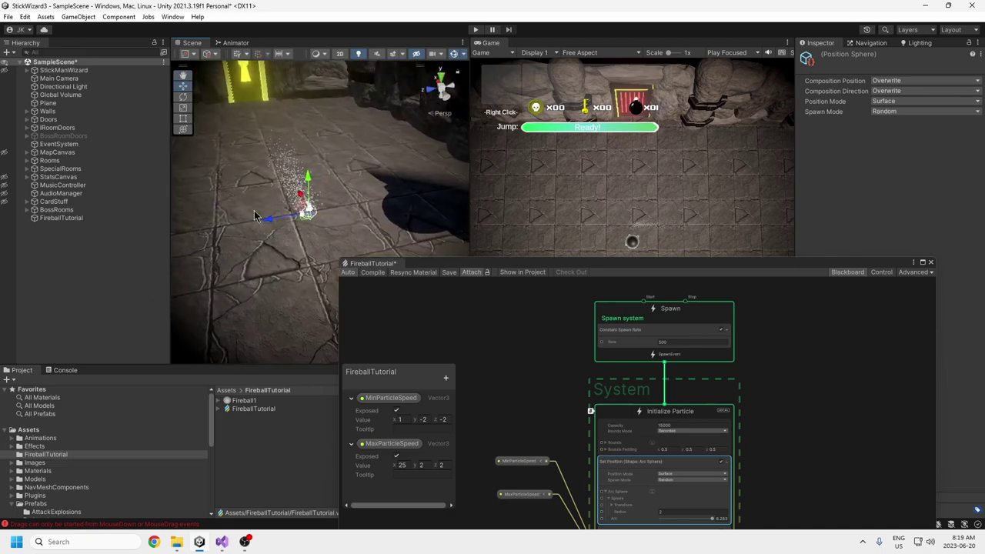
{"action": "left_click_drag", "start_coordinate": [256, 245], "coordinate": [485, 195], "text": "alt"}
{"action": "left_click_drag", "start_coordinate": [517, 268], "coordinate": [534, 72]}
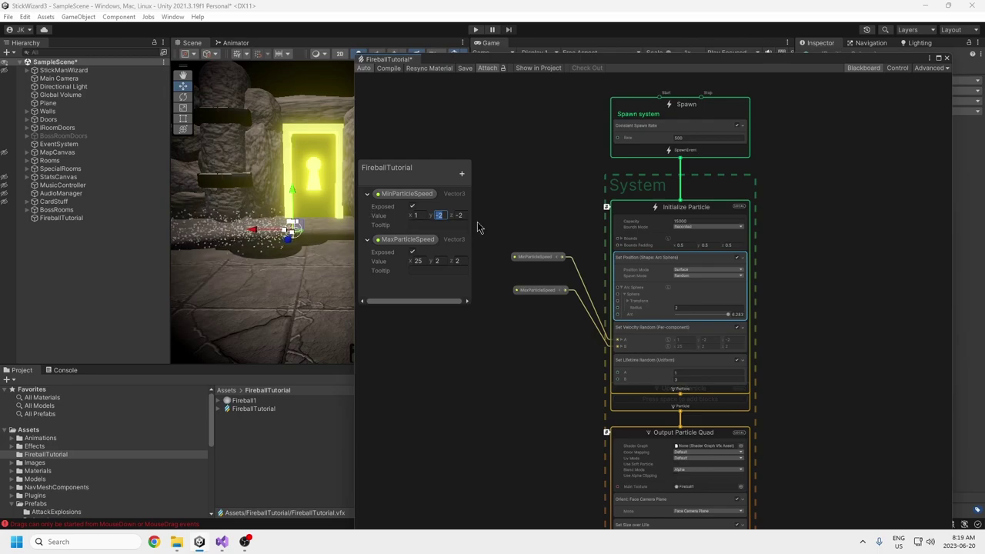
Step: Add a Set Size block with default size 0.1 to Initialize Particle and expose its Inspector settings
{"action": "key", "text": "Return"}
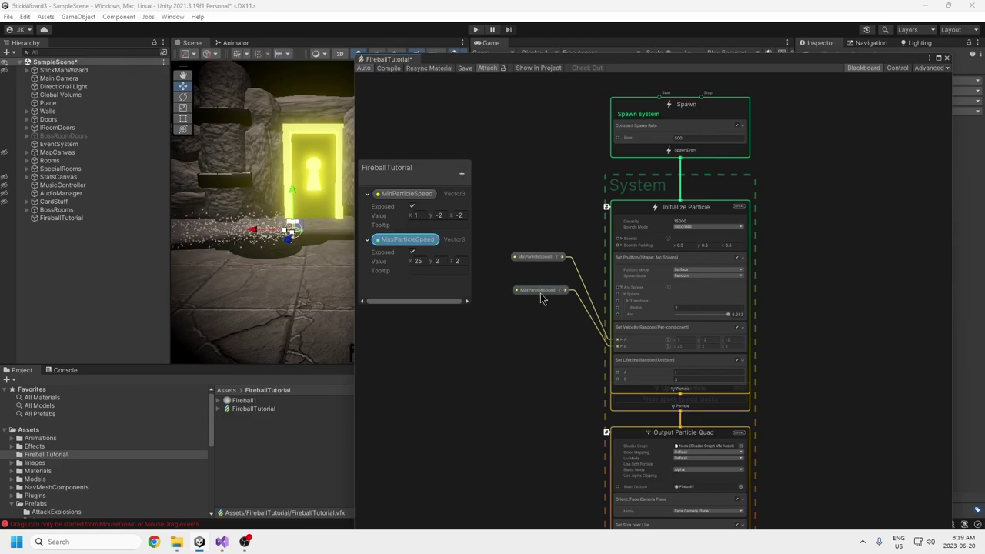
{"action": "middle_click_drag", "start_coordinate": [528, 344], "coordinate": [482, 308]}
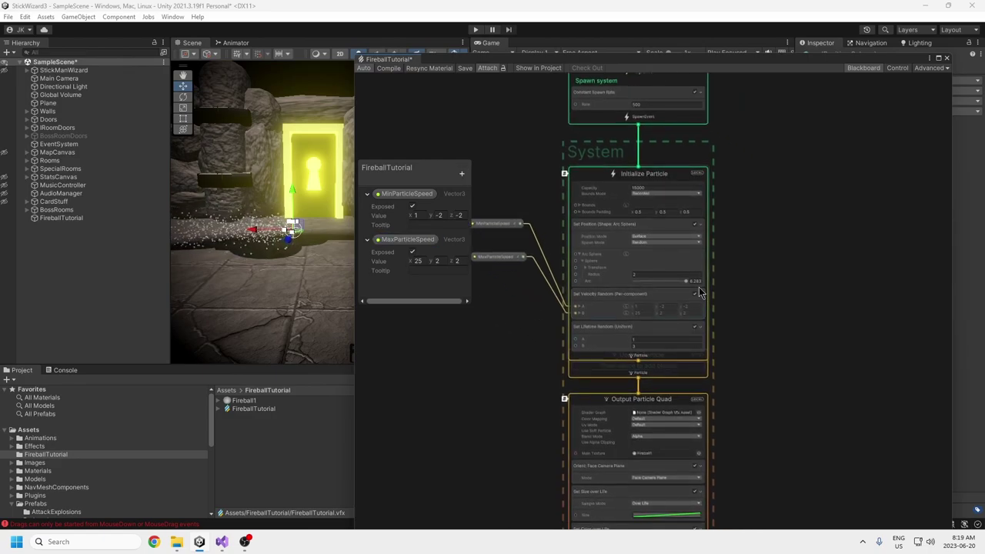
{"action": "left_click", "coordinate": [639, 231]}
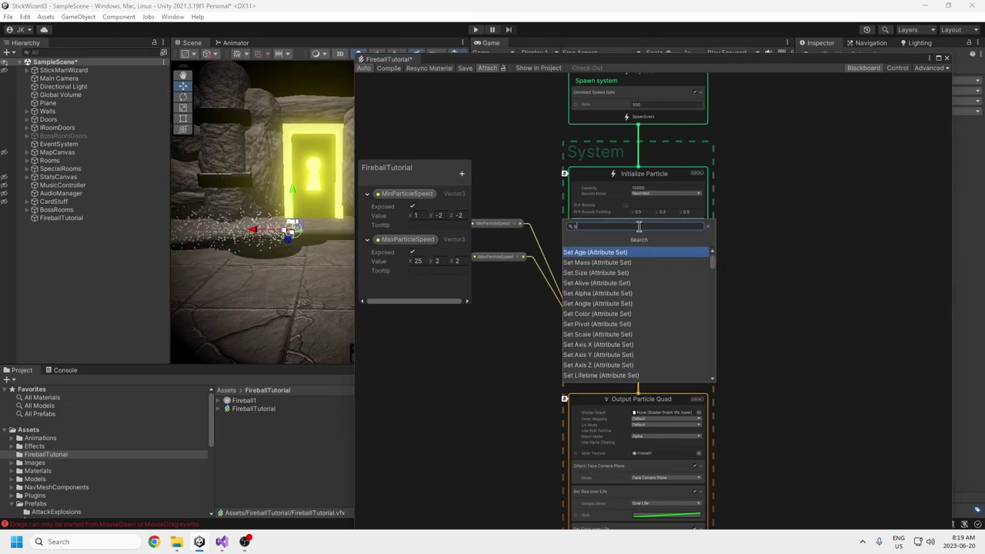
{"action": "key", "text": "Escape"}
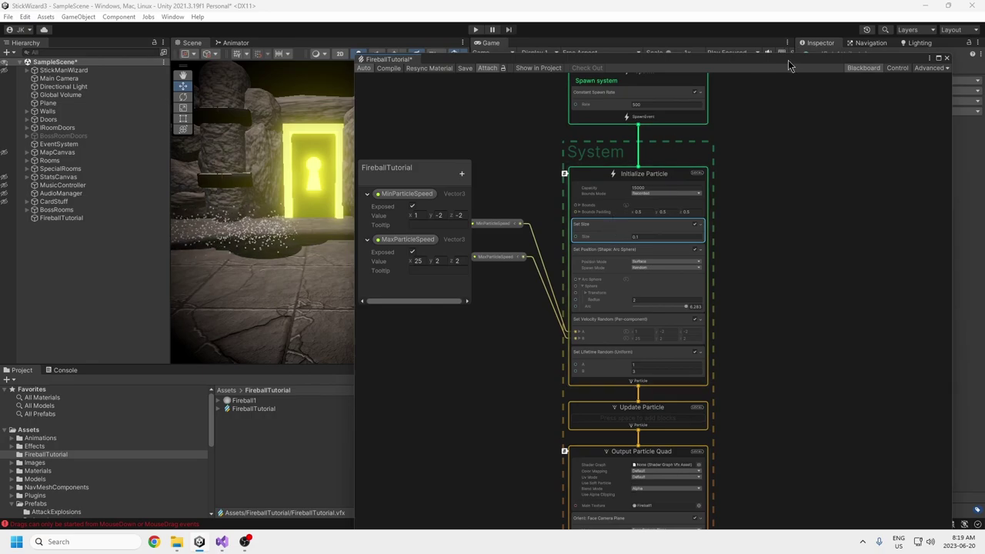
{"action": "left_click_drag", "start_coordinate": [786, 65], "coordinate": [623, 56]}
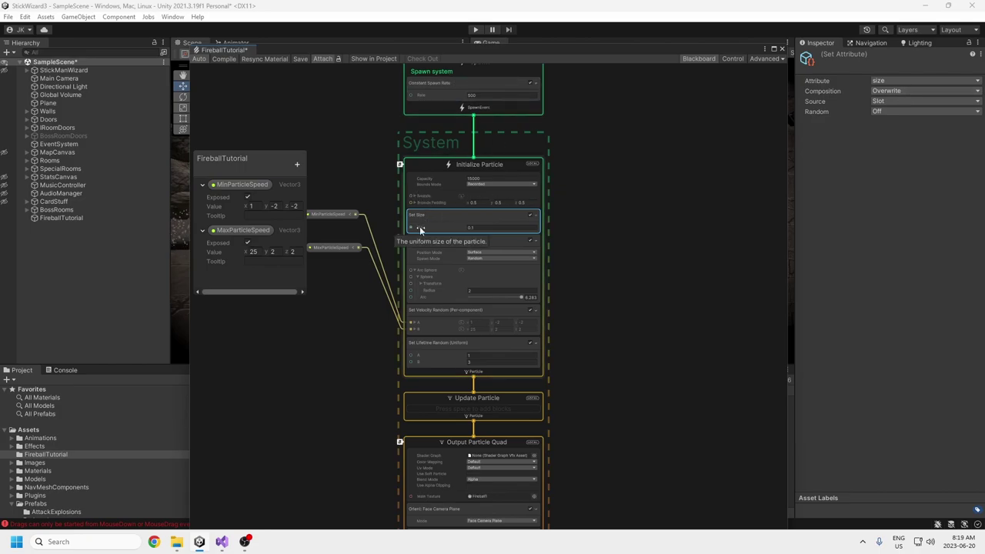
Step: Keep Set Size's composition as Overwrite and set its Random mode to PerComponent
{"action": "left_click", "coordinate": [899, 92]}
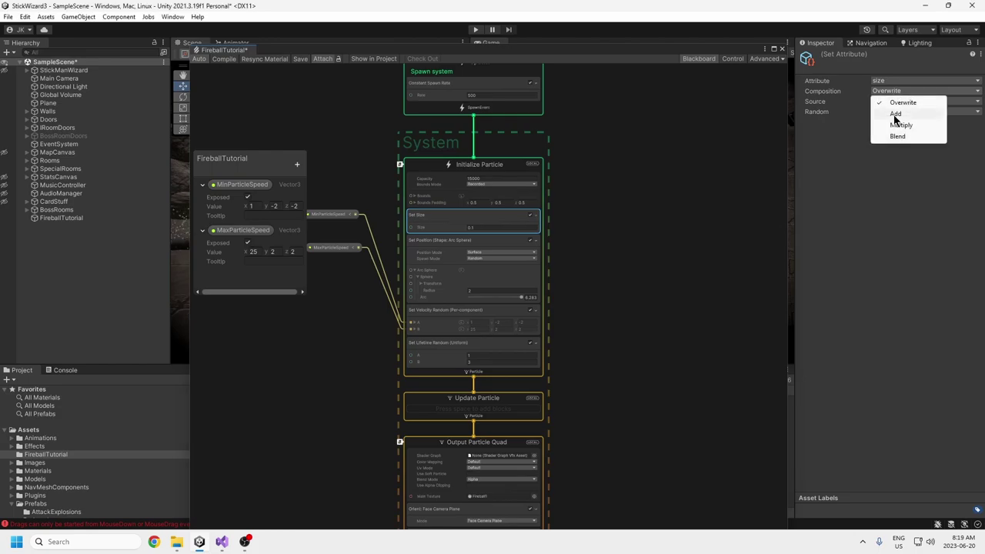
{"action": "left_click", "coordinate": [855, 211]}
{"action": "left_click", "coordinate": [885, 112]}
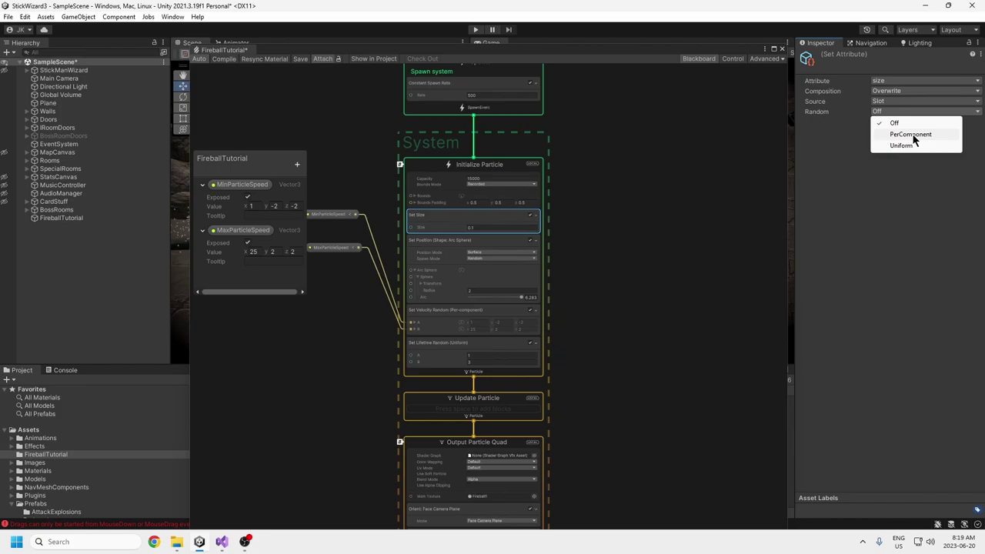
{"action": "left_click", "coordinate": [911, 135]}
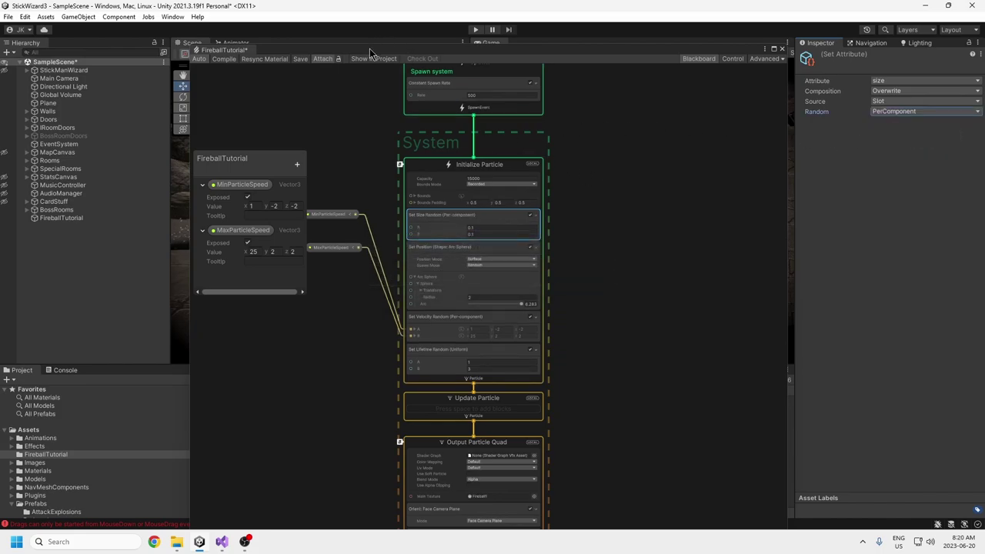
{"action": "double_click", "coordinate": [369, 51]}
Step: Enter size range A 35 and B 45, then select the Set Size over Life block
{"action": "left_click", "coordinate": [708, 228]}
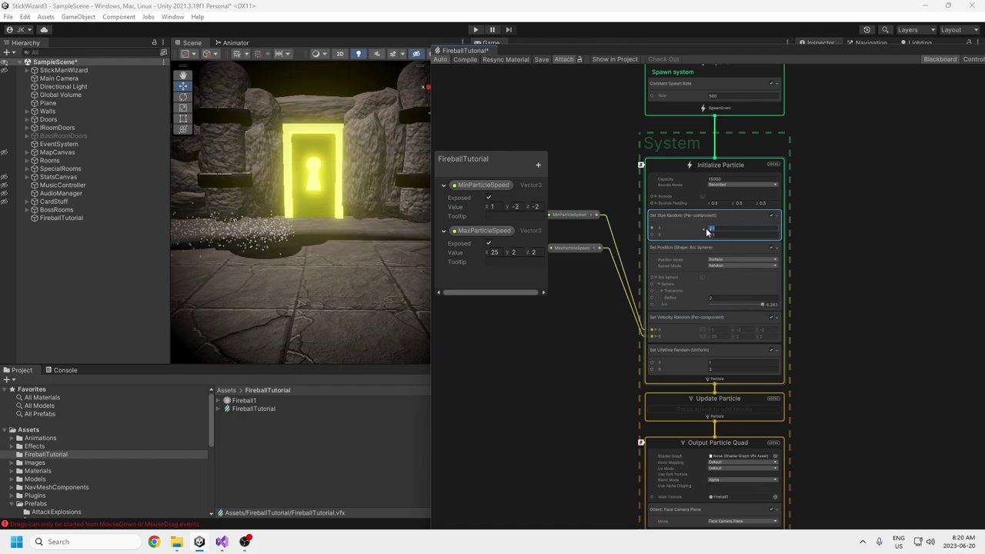
{"action": "key", "text": "Return"}
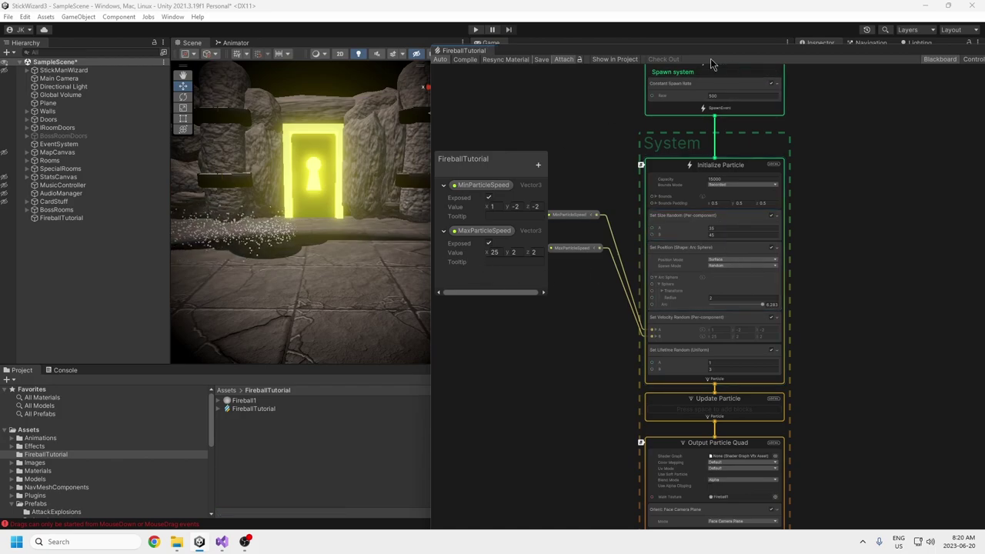
{"action": "left_click_drag", "start_coordinate": [693, 55], "coordinate": [559, 49]}
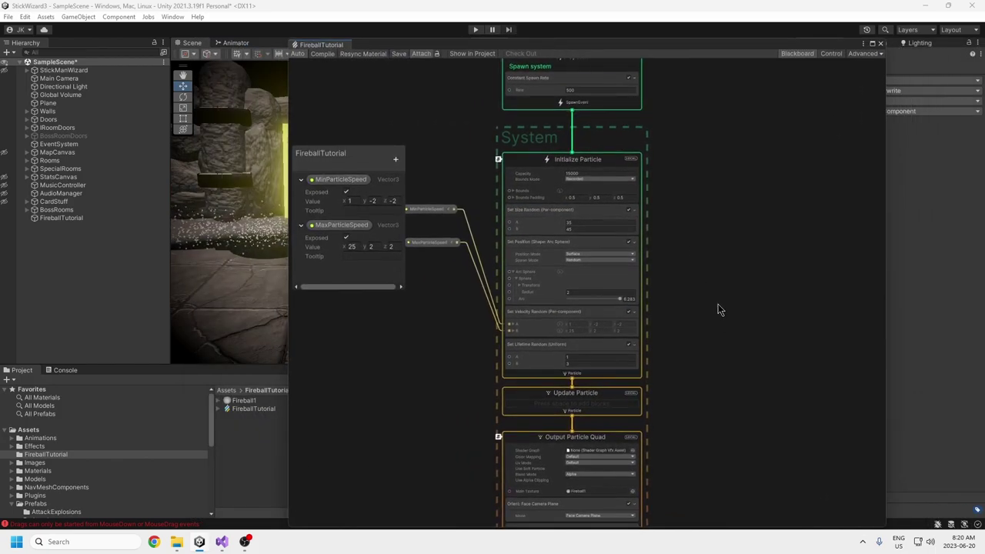
{"action": "scroll", "coordinate": [709, 289], "scroll_direction": "down", "scroll_amount": 5}
{"action": "left_click", "coordinate": [491, 377]}
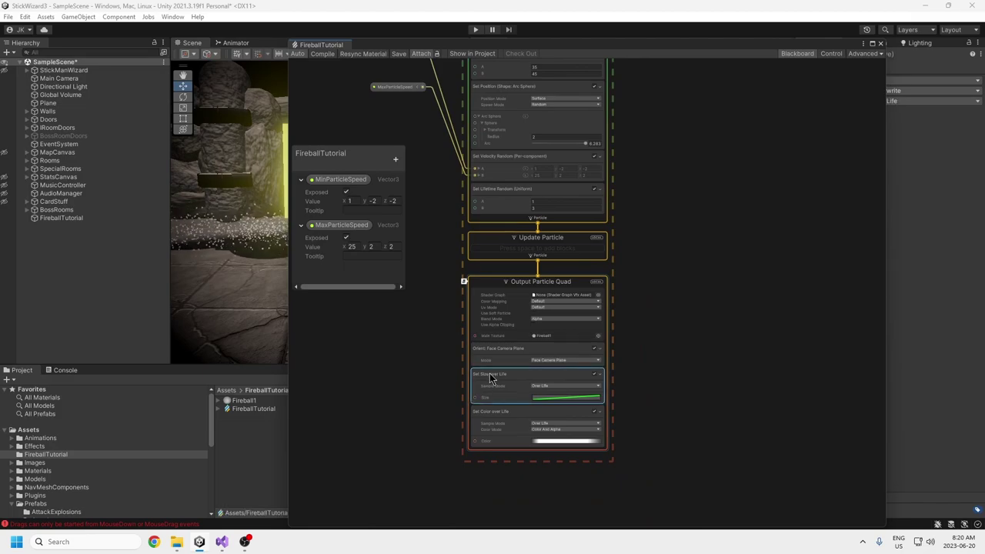
{"action": "left_click_drag", "start_coordinate": [744, 46], "coordinate": [673, 47]}
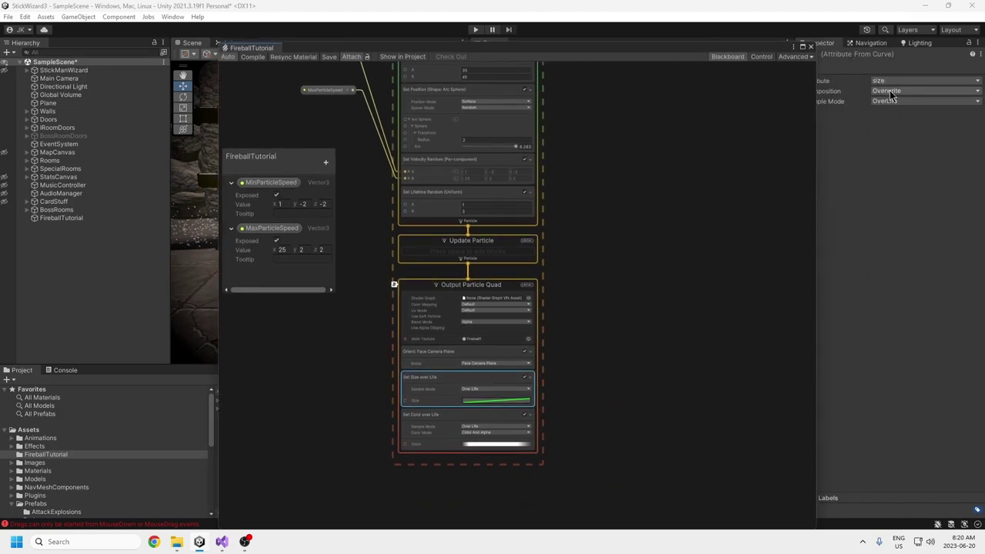
{"action": "scroll", "coordinate": [496, 254], "scroll_direction": "up", "scroll_amount": 4}
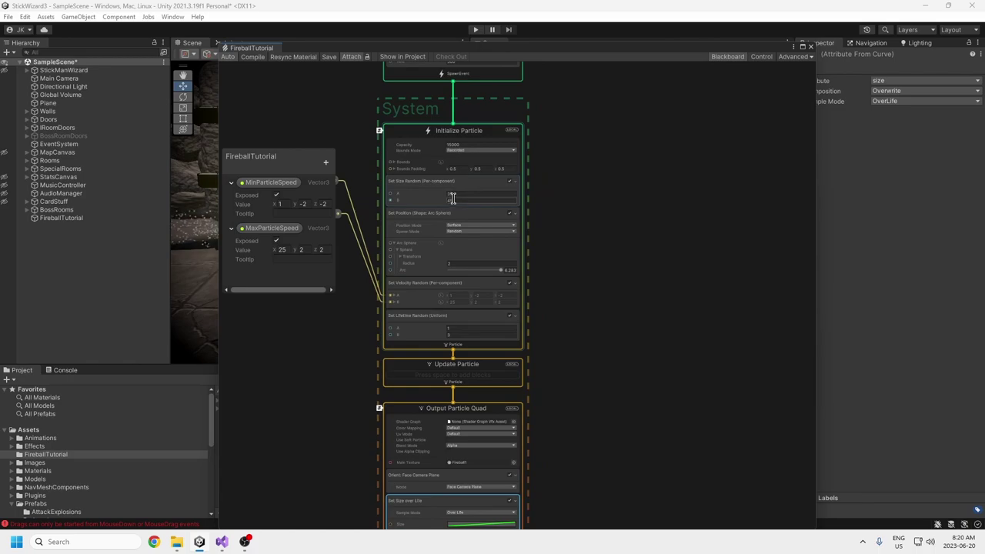
Step: Delete both the size-over-life and color-over-life blocks from the output context
{"action": "scroll", "coordinate": [615, 393], "scroll_direction": "down", "scroll_amount": 3}
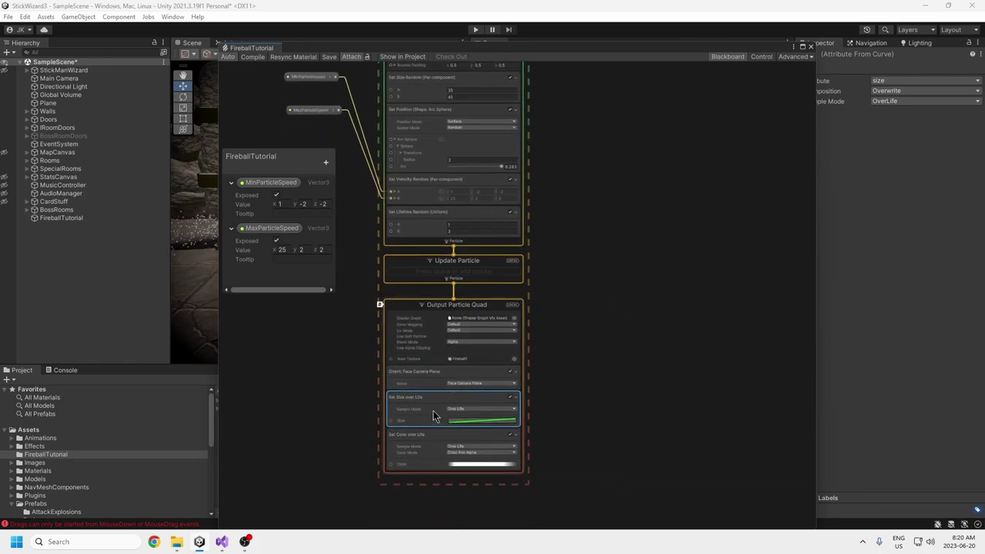
{"action": "key", "text": "Delete"}
{"action": "left_click", "coordinate": [425, 396]}
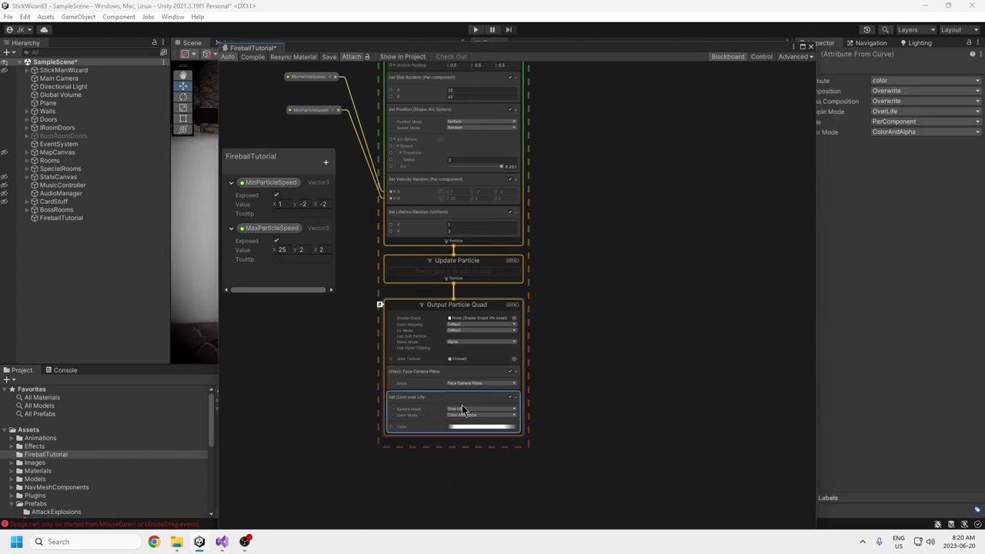
{"action": "key", "text": "Delete"}
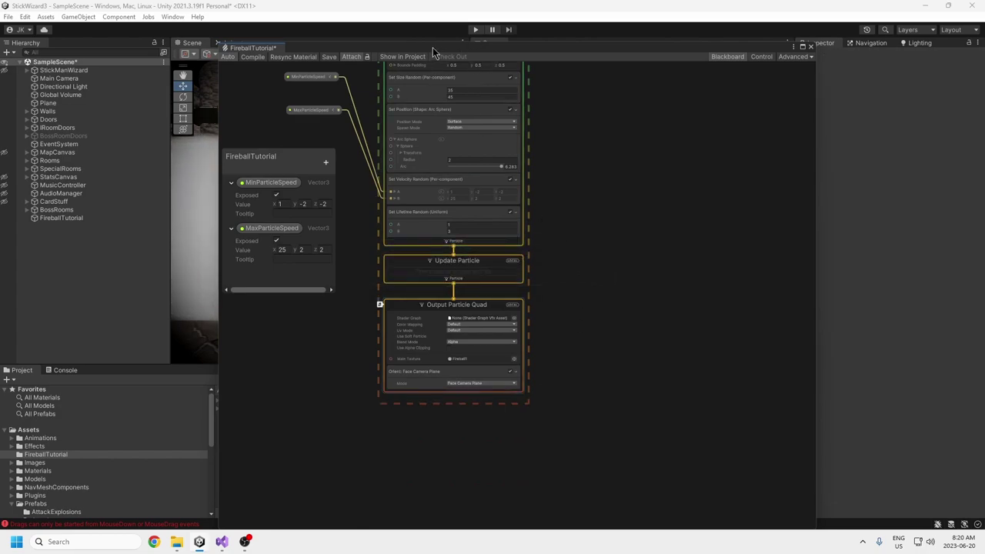
{"action": "left_click_drag", "start_coordinate": [433, 47], "coordinate": [635, 38]}
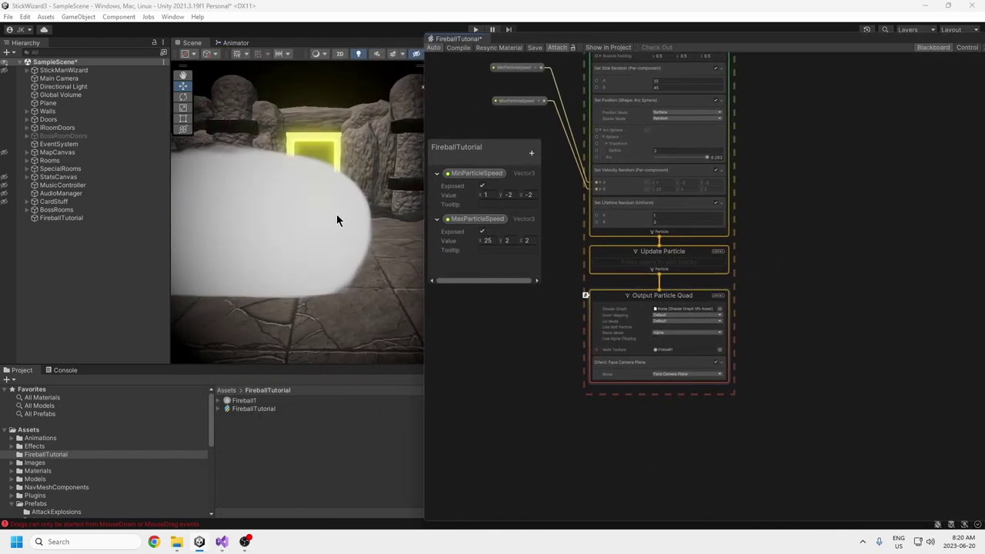
{"action": "middle_click_drag", "start_coordinate": [336, 213], "coordinate": [374, 278]}
{"action": "scroll", "coordinate": [374, 284], "scroll_direction": "down", "scroll_amount": 5}
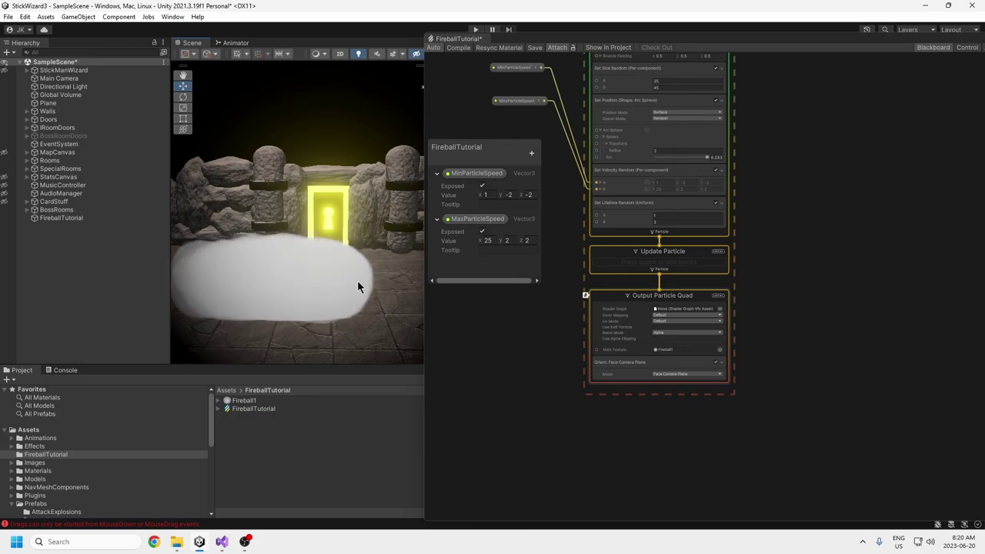
{"action": "middle_click_drag", "start_coordinate": [369, 276], "coordinate": [338, 246]}
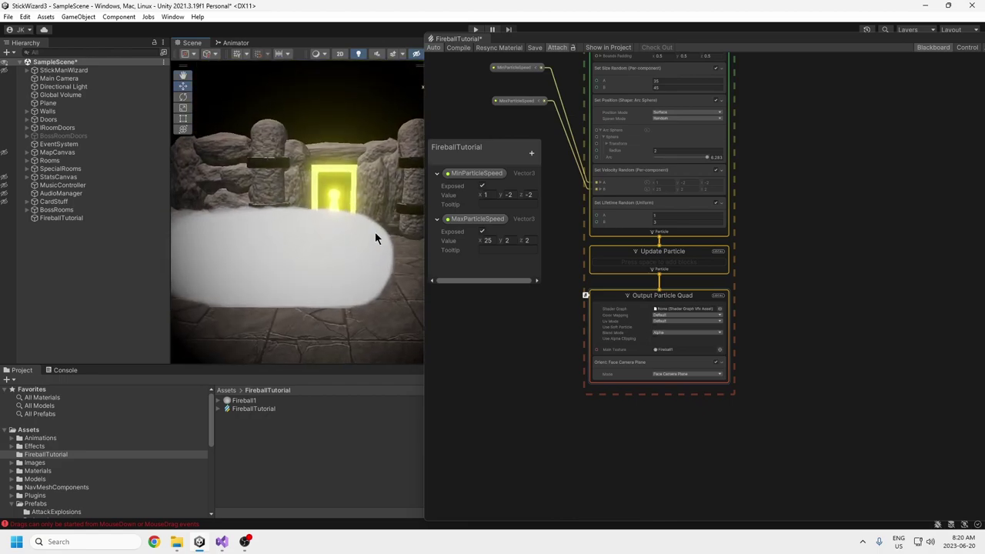
{"action": "middle_click_drag", "start_coordinate": [180, 251], "coordinate": [257, 264]}
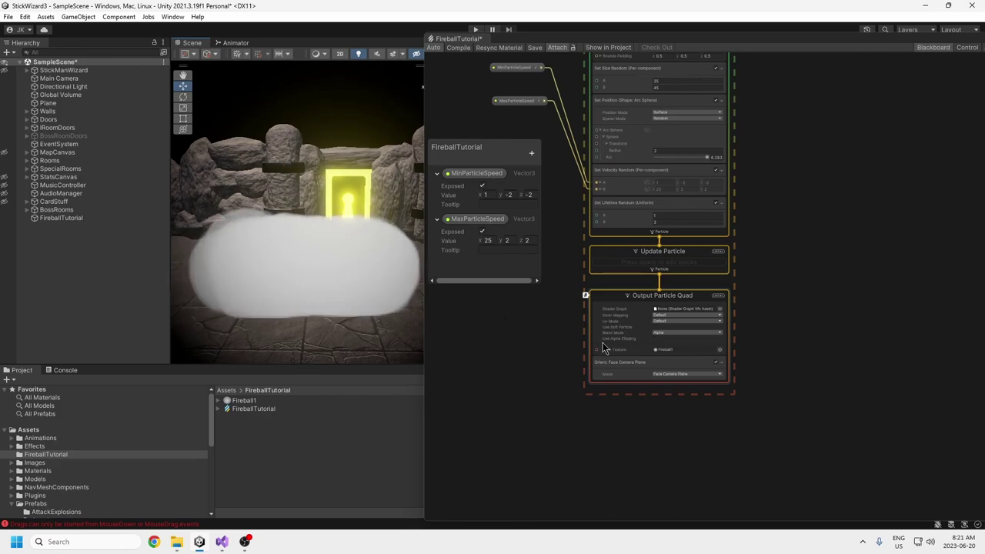
{"action": "middle_click_drag", "start_coordinate": [747, 392], "coordinate": [760, 347]}
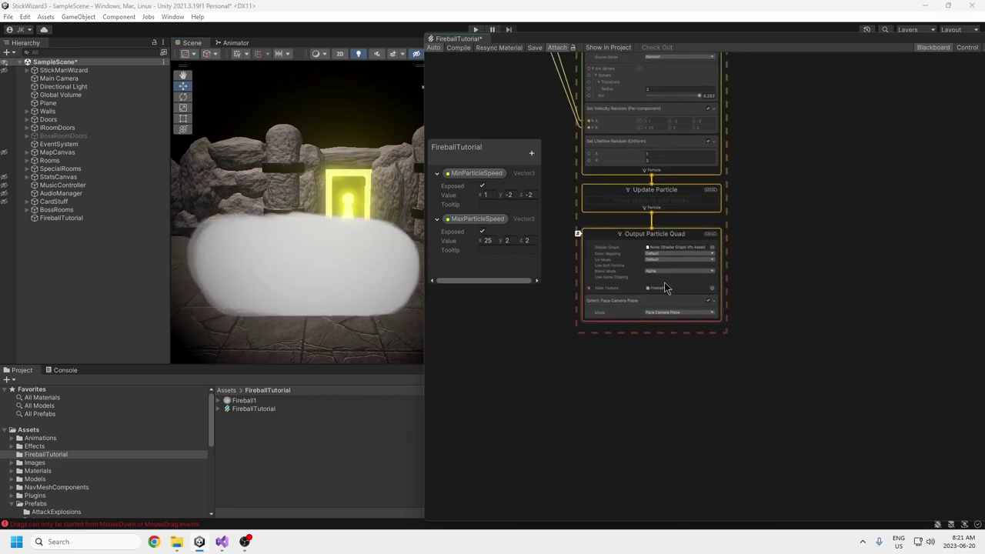
Step: Add a Set Size over Life block to Output Particle Quad with its composition set to Multiply
{"action": "left_click", "coordinate": [636, 235]}
{"action": "left_click", "coordinate": [639, 301]}
{"action": "key", "text": "space"}
{"action": "type", "text": "size"}
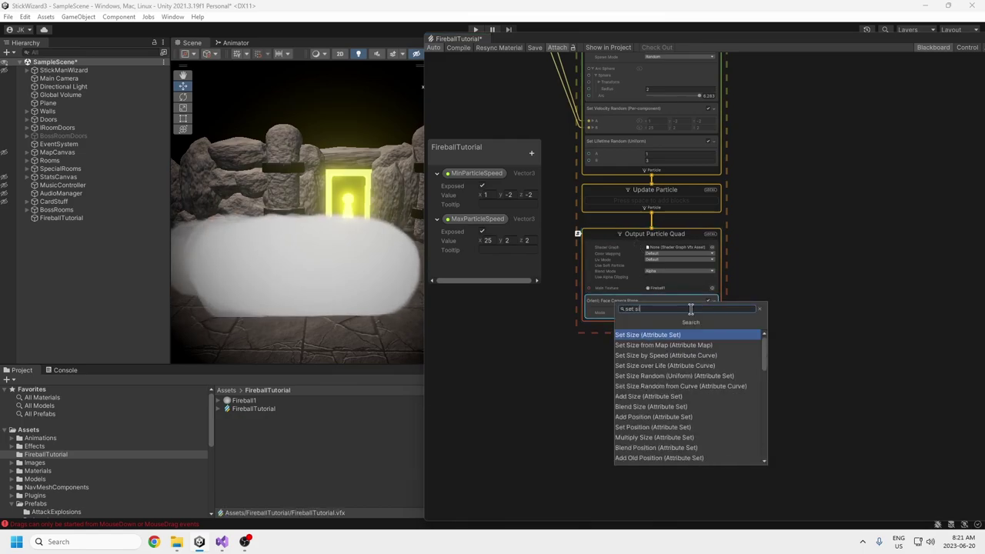
{"action": "key", "text": "Return"}
{"action": "left_click_drag", "start_coordinate": [787, 44], "coordinate": [559, 80]}
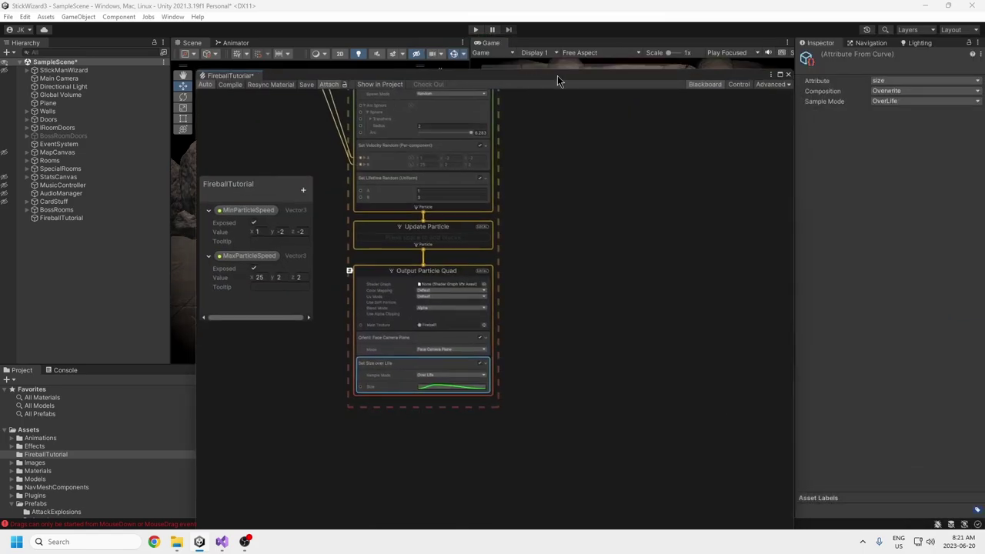
{"action": "left_click", "coordinate": [892, 91]}
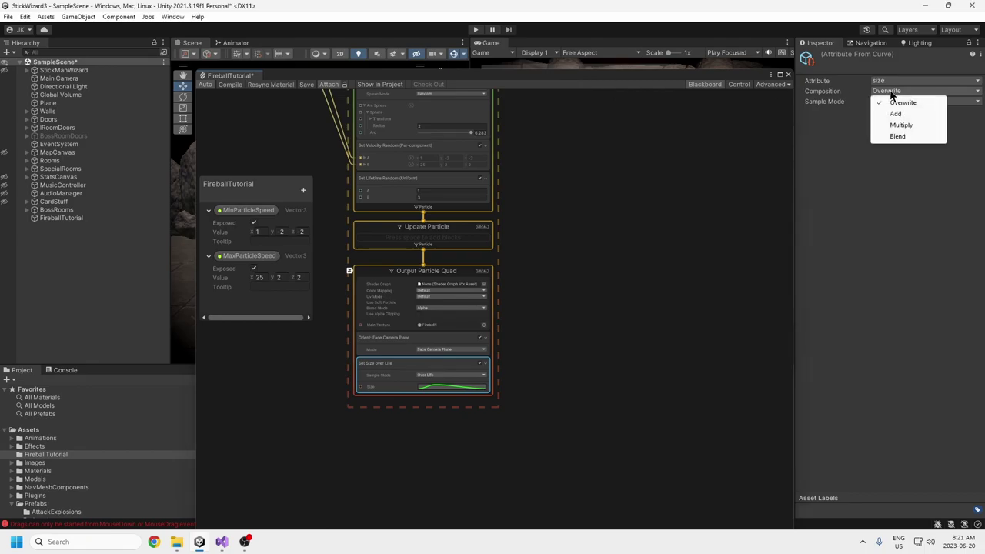
{"action": "left_click", "coordinate": [910, 125]}
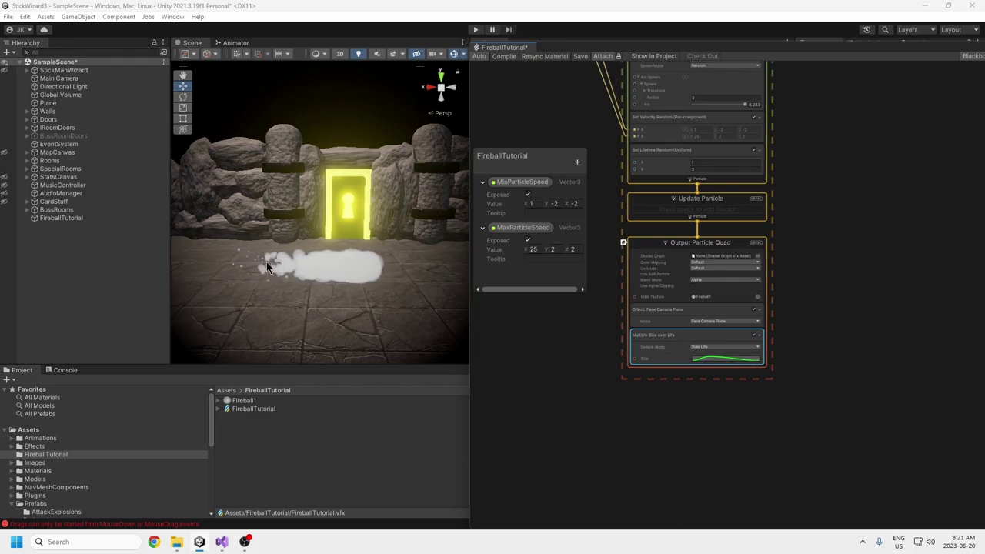
Step: Drag the size-over-life curve's end key down to about -0.196 so particles taper out
{"action": "left_click", "coordinate": [725, 358]}
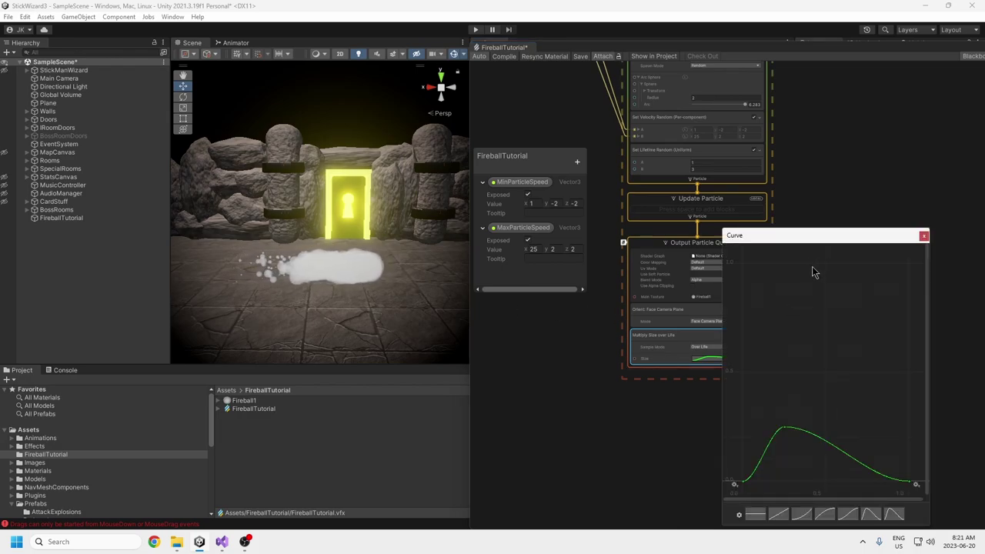
{"action": "left_click_drag", "start_coordinate": [802, 251], "coordinate": [733, 171]}
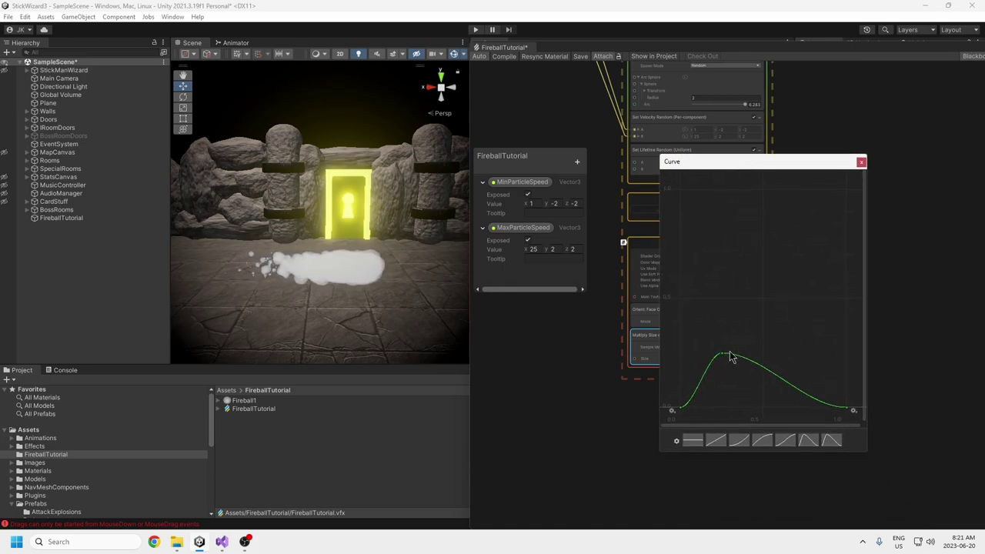
{"action": "mouse_move", "coordinate": [724, 358]}
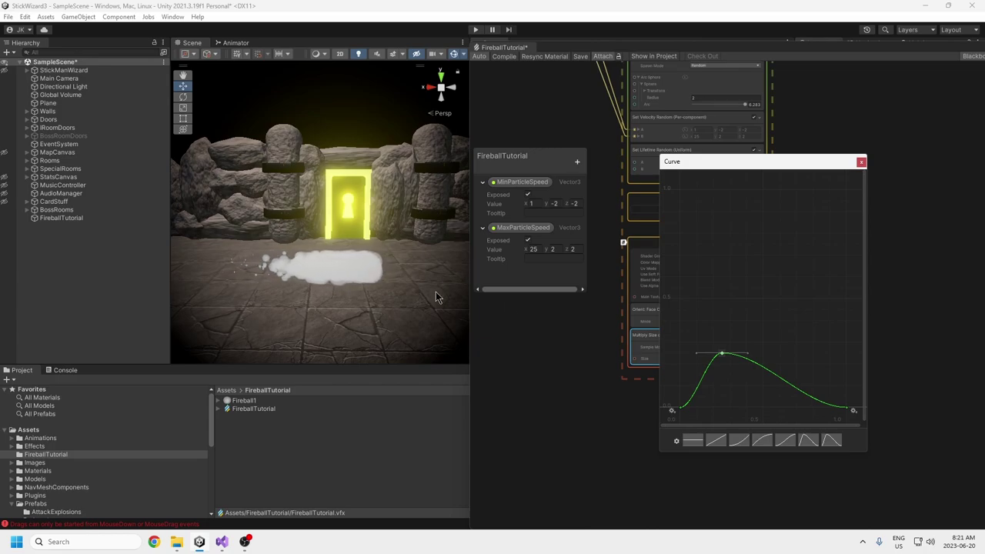
{"action": "middle_click_drag", "start_coordinate": [835, 381], "coordinate": [793, 322]}
{"action": "mouse_move", "coordinate": [789, 319]}
{"action": "left_mouse_down"}
{"action": "mouse_move", "coordinate": [787, 361]}
{"action": "mouse_move", "coordinate": [789, 316]}
{"action": "left_mouse_up"}
{"action": "right_click_drag", "start_coordinate": [331, 338], "coordinate": [399, 326]}
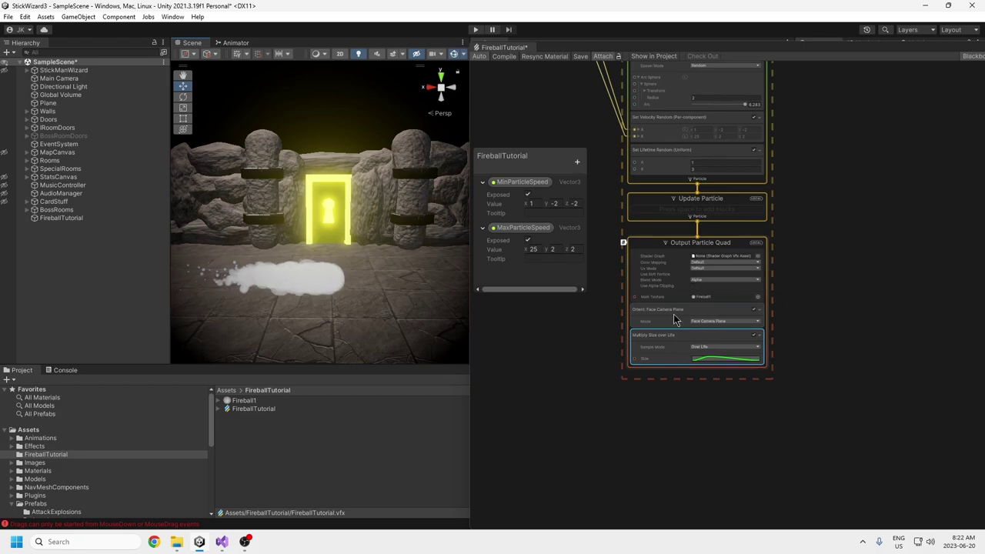
Step: Add a Set Color over Life block to Output Particle Quad and open its colour gradient
{"action": "key", "text": "space"}
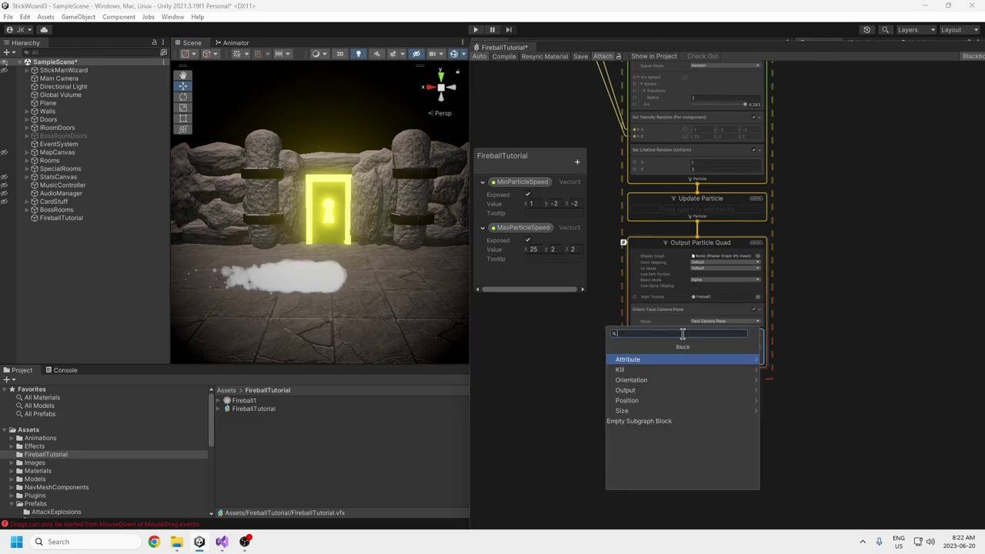
{"action": "type", "text": "set color over life"}
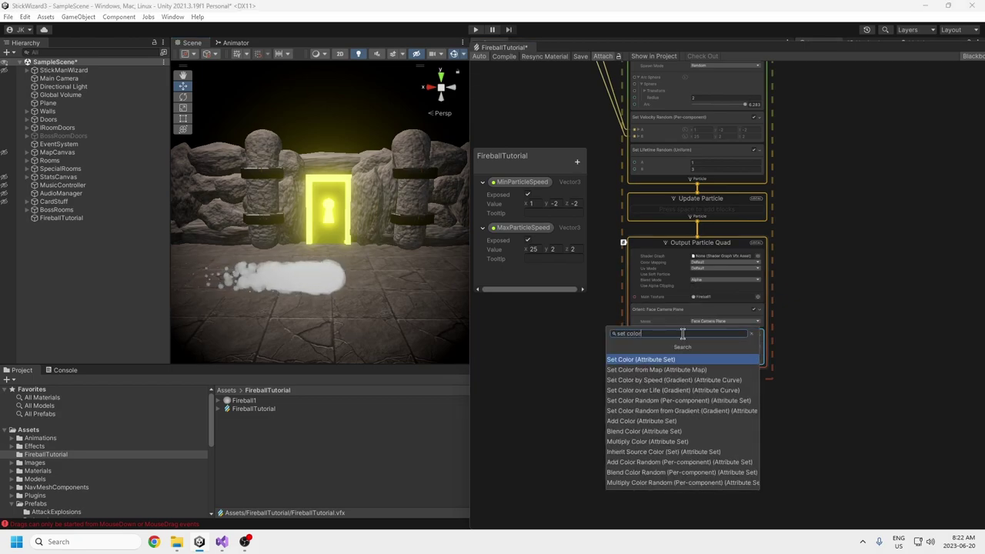
{"action": "key", "text": "Return"}
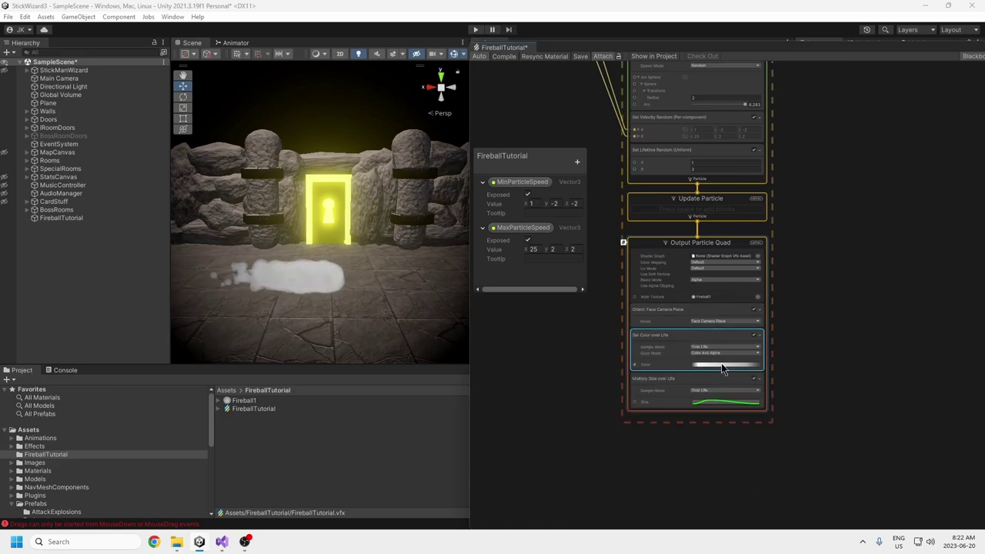
{"action": "middle_click_drag", "start_coordinate": [571, 385], "coordinate": [563, 442]}
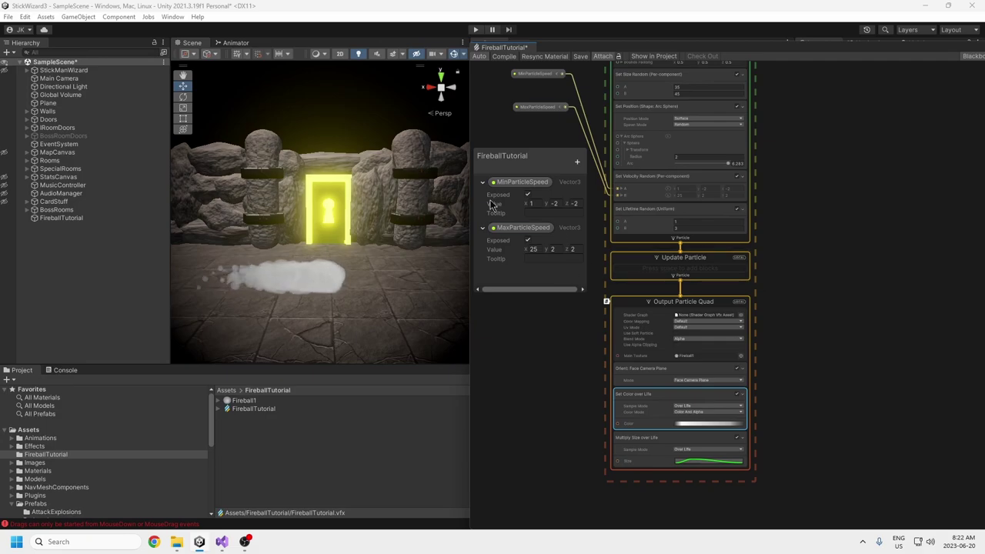
{"action": "left_click", "coordinate": [708, 424]}
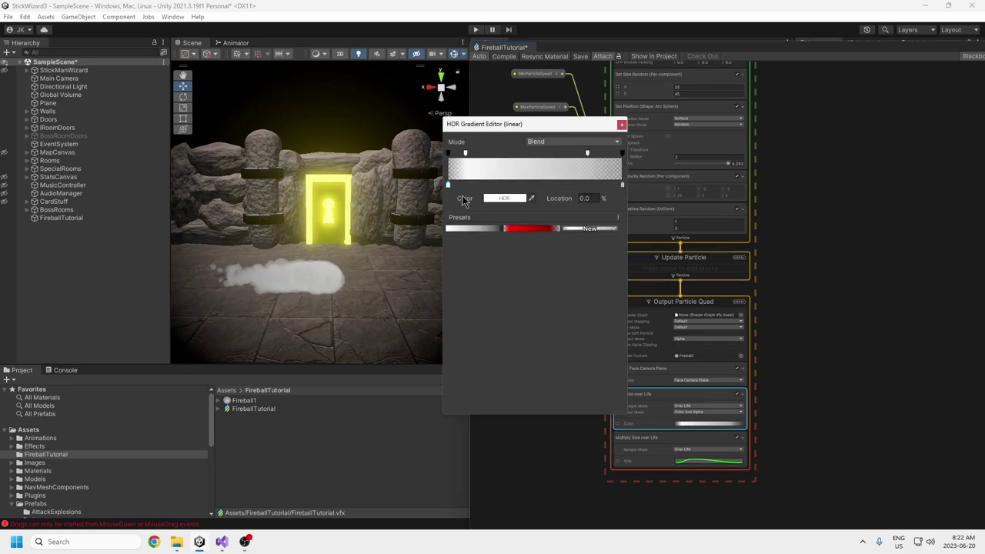
Step: Make the gradient's starting key orange with HDR intensity 4.1
{"action": "left_click", "coordinate": [504, 198]}
{"action": "left_click_drag", "start_coordinate": [566, 259], "coordinate": [550, 405]}
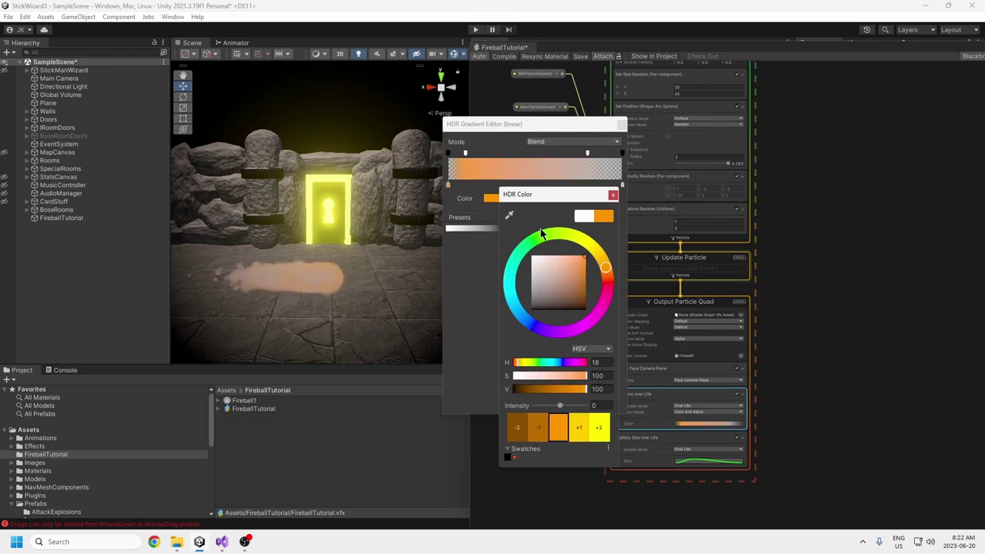
{"action": "left_click_drag", "start_coordinate": [560, 409], "coordinate": [570, 409]}
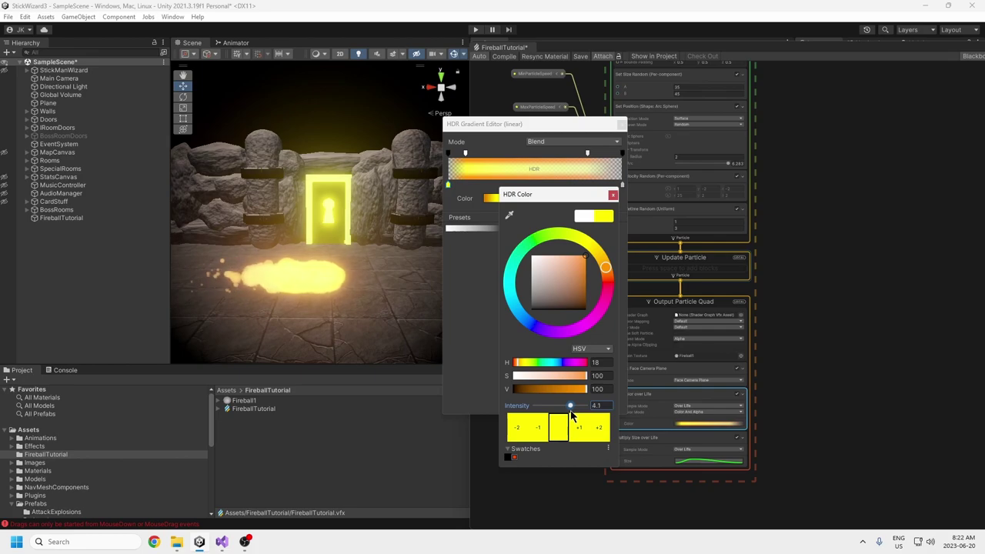
{"action": "left_click", "coordinate": [613, 194]}
Step: Set the gradient's end key colour to red
{"action": "left_click", "coordinate": [622, 186]}
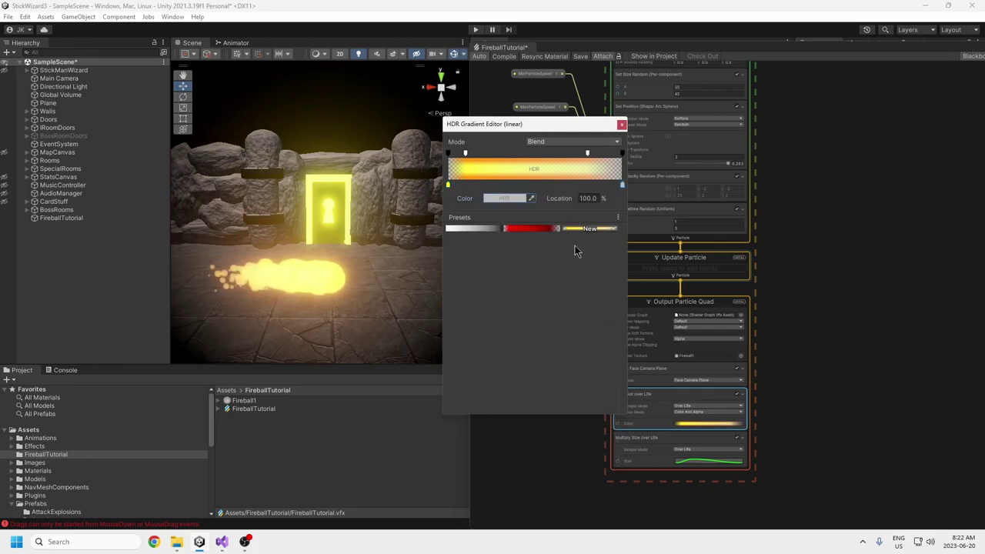
{"action": "left_click", "coordinate": [504, 198]}
{"action": "left_click_drag", "start_coordinate": [572, 286], "coordinate": [610, 239]}
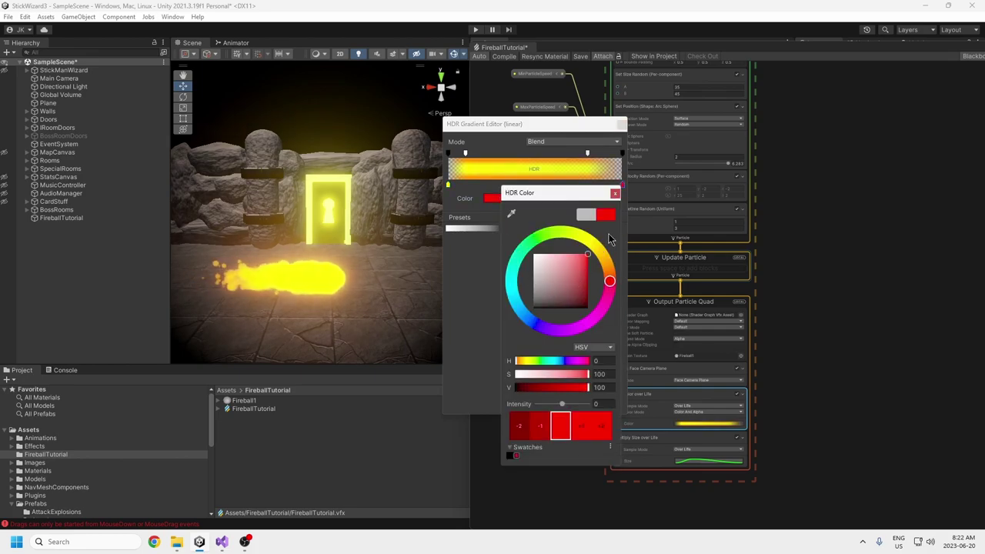
{"action": "left_click", "coordinate": [221, 277]}
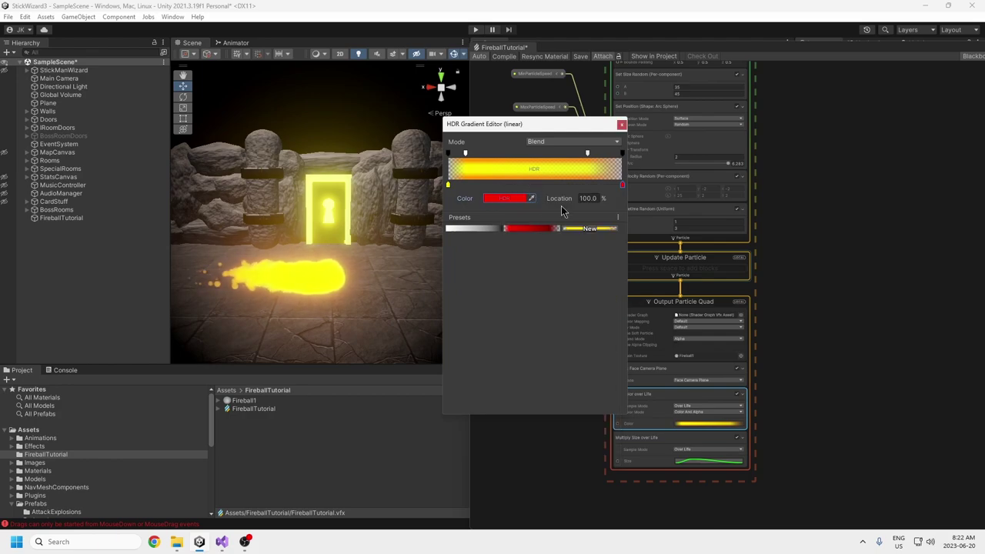
Step: Add a middle colour key partway along the gradient and make it pink-red
{"action": "left_click", "coordinate": [561, 185]}
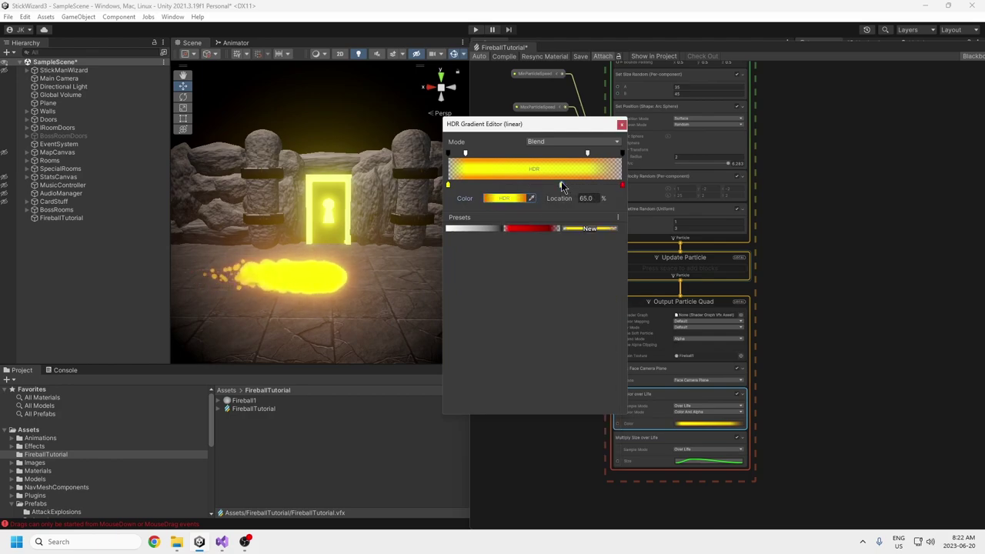
{"action": "left_click", "coordinate": [504, 198]}
{"action": "left_click_drag", "start_coordinate": [618, 295], "coordinate": [618, 282]}
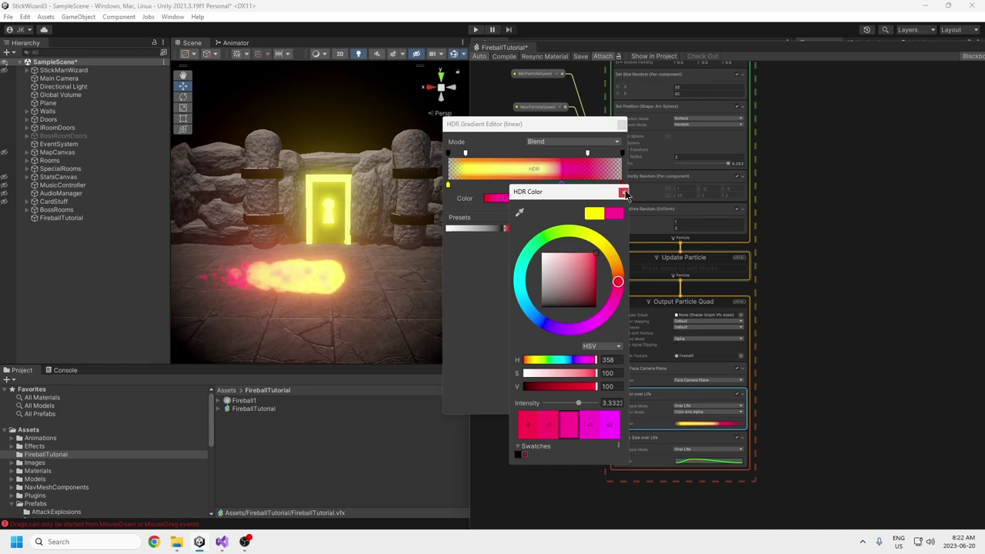
{"action": "left_click", "coordinate": [624, 191]}
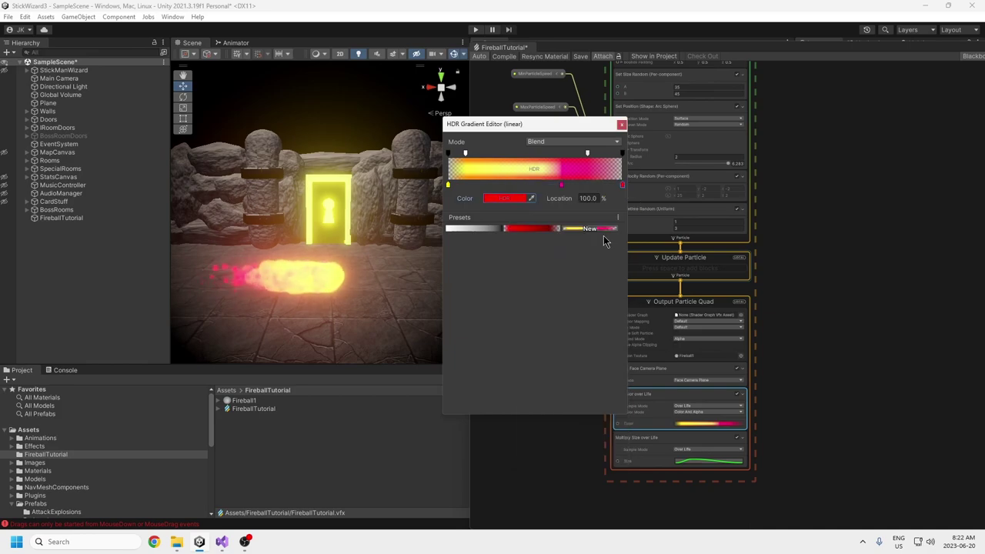
Step: Darken the end key to black and slightly lower a key's HDR intensity
{"action": "left_click", "coordinate": [506, 199]}
{"action": "left_click_drag", "start_coordinate": [566, 284], "coordinate": [511, 362]}
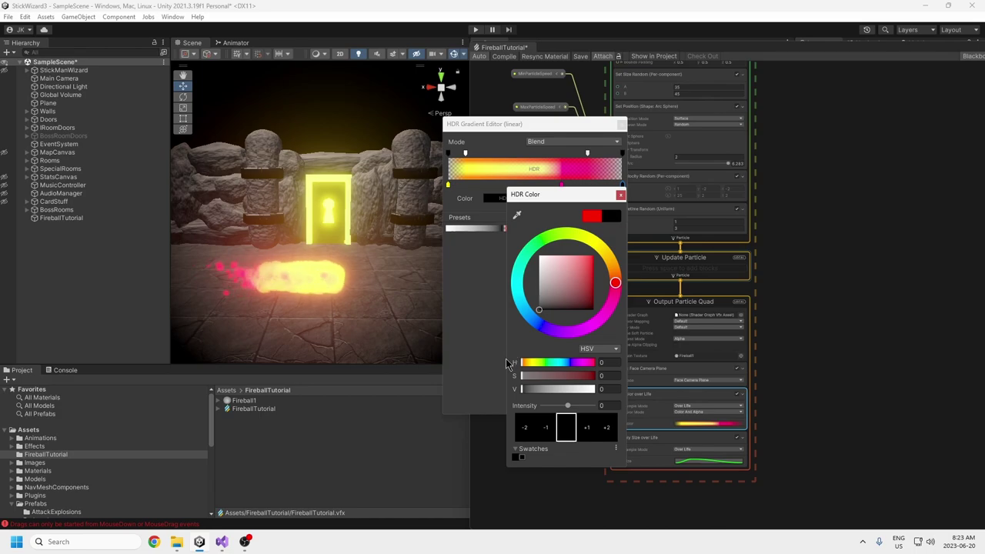
{"action": "key", "text": "Escape"}
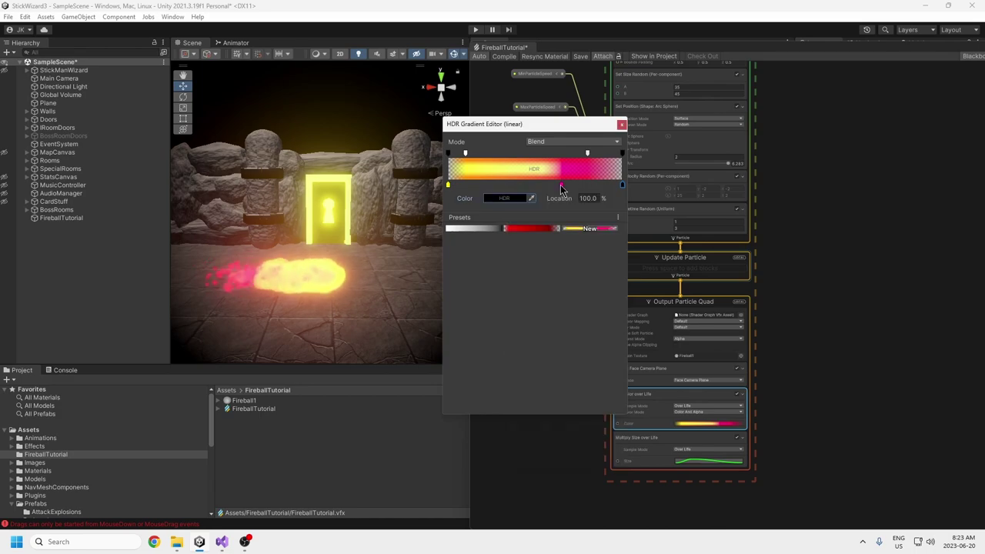
{"action": "left_click", "coordinate": [510, 198]}
{"action": "left_click_drag", "start_coordinate": [576, 406], "coordinate": [558, 400]}
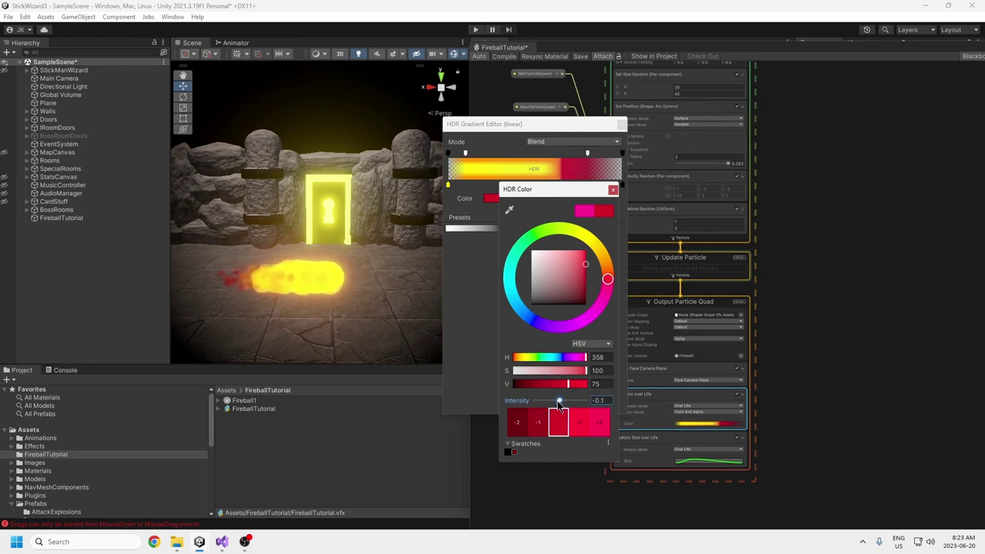
{"action": "key", "text": "Escape"}
Step: Slide the middle key to about 56% and change it from red to orange
{"action": "mouse_move", "coordinate": [561, 185]}
{"action": "left_mouse_down"}
{"action": "mouse_move", "coordinate": [535, 188]}
{"action": "mouse_move", "coordinate": [551, 190]}
{"action": "left_mouse_up"}
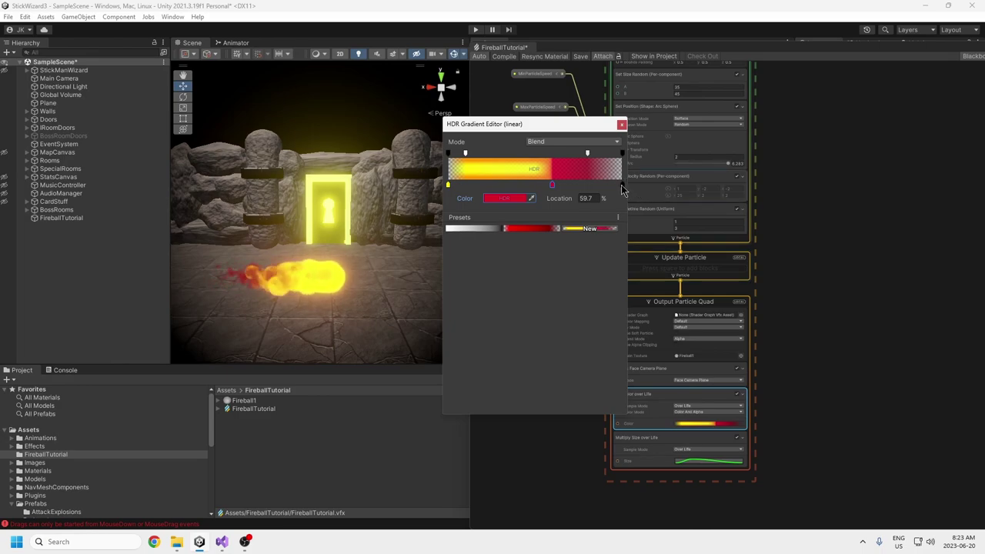
{"action": "left_click", "coordinate": [505, 202]}
{"action": "mouse_move", "coordinate": [613, 273]}
{"action": "left_mouse_down"}
{"action": "mouse_move", "coordinate": [613, 261]}
{"action": "mouse_move", "coordinate": [577, 266]}
{"action": "mouse_move", "coordinate": [591, 261]}
{"action": "mouse_move", "coordinate": [591, 273]}
{"action": "left_mouse_up"}
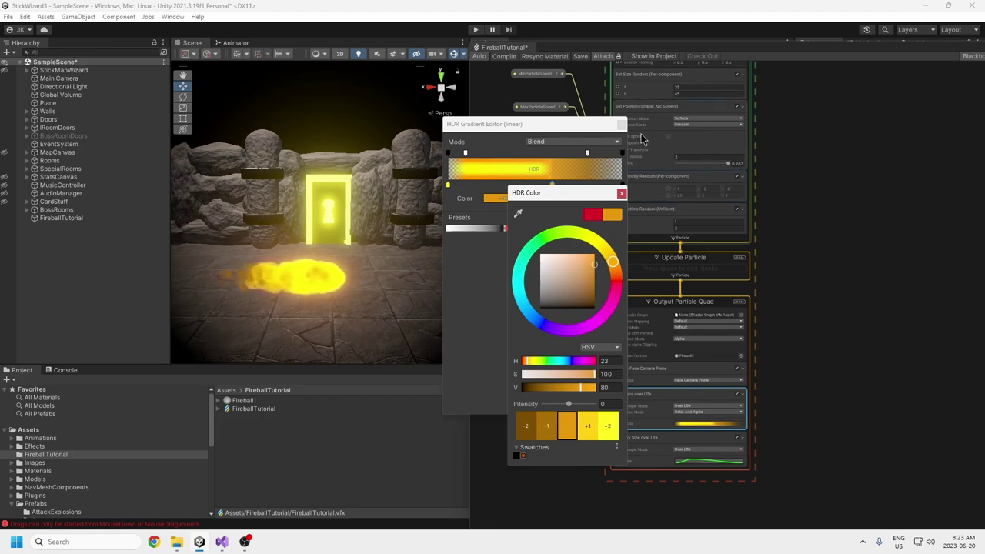
{"action": "left_click", "coordinate": [798, 381]}
{"action": "left_click", "coordinate": [798, 381]}
Step: Reopen the colour-over-life gradient to check the yellow-to-orange result
{"action": "middle_click_drag", "start_coordinate": [799, 381], "coordinate": [768, 325]}
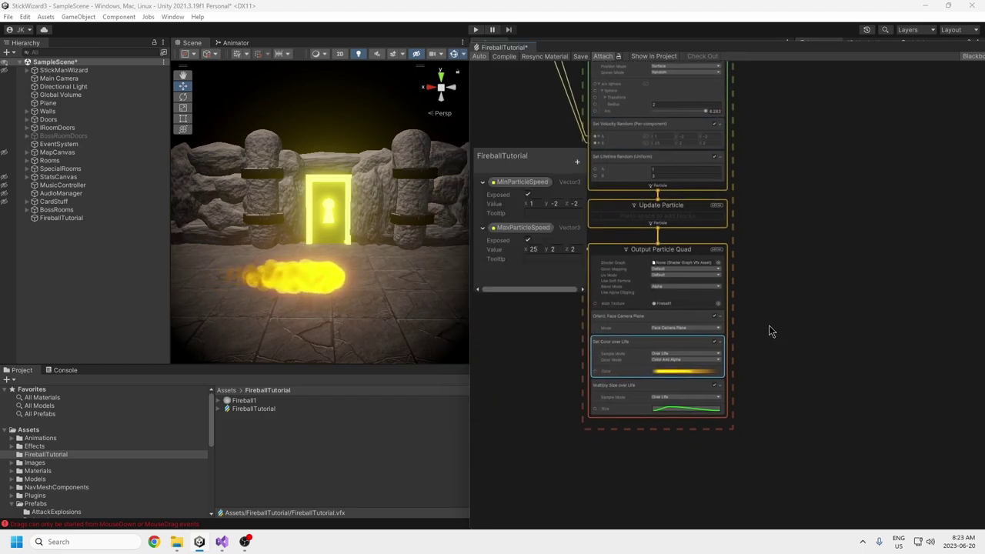
{"action": "left_click", "coordinate": [695, 370]}
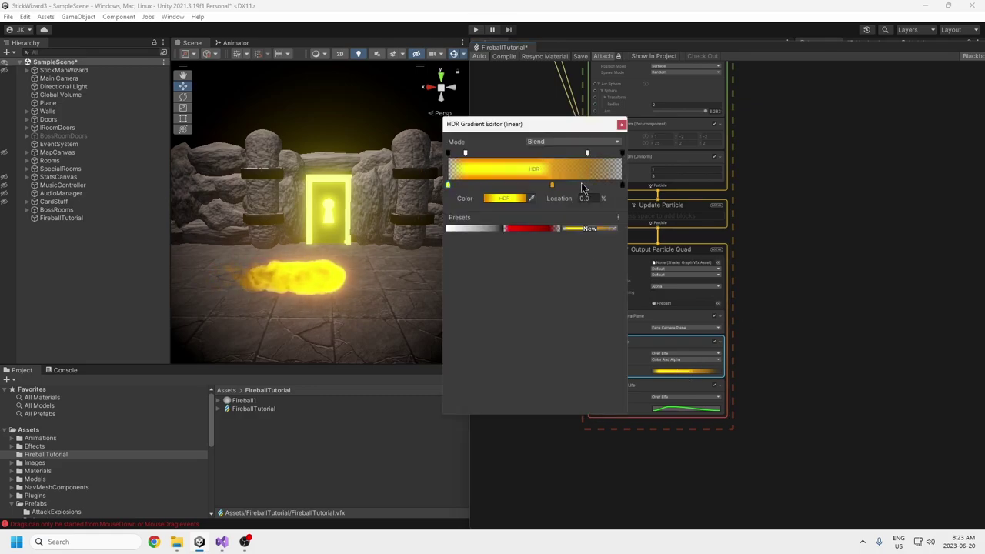
{"action": "left_click", "coordinate": [361, 266]}
{"action": "right_click_drag", "start_coordinate": [370, 213], "coordinate": [397, 254]}
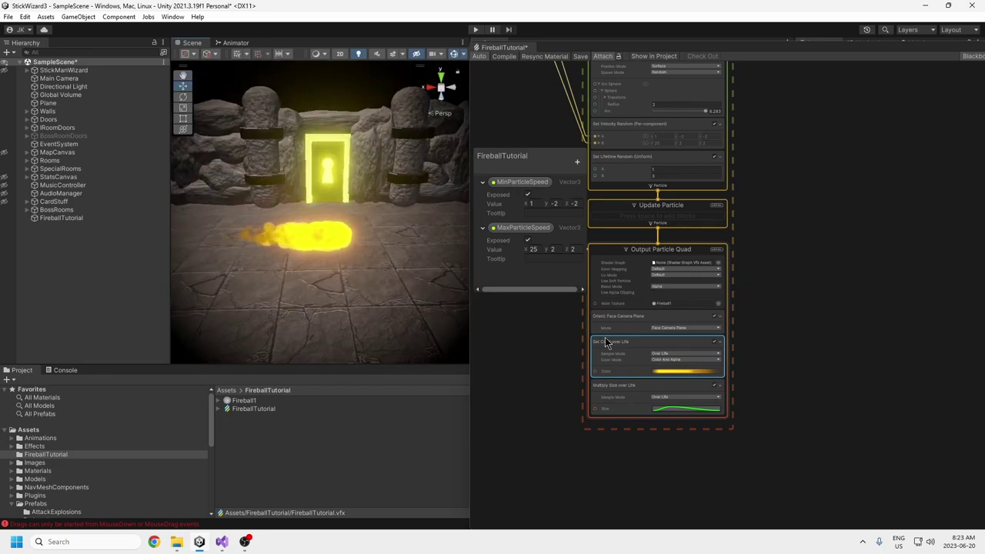
Step: Raise the size curve's first key to about 0.505 and smooth the middle into a downward slope
{"action": "left_click", "coordinate": [662, 412]}
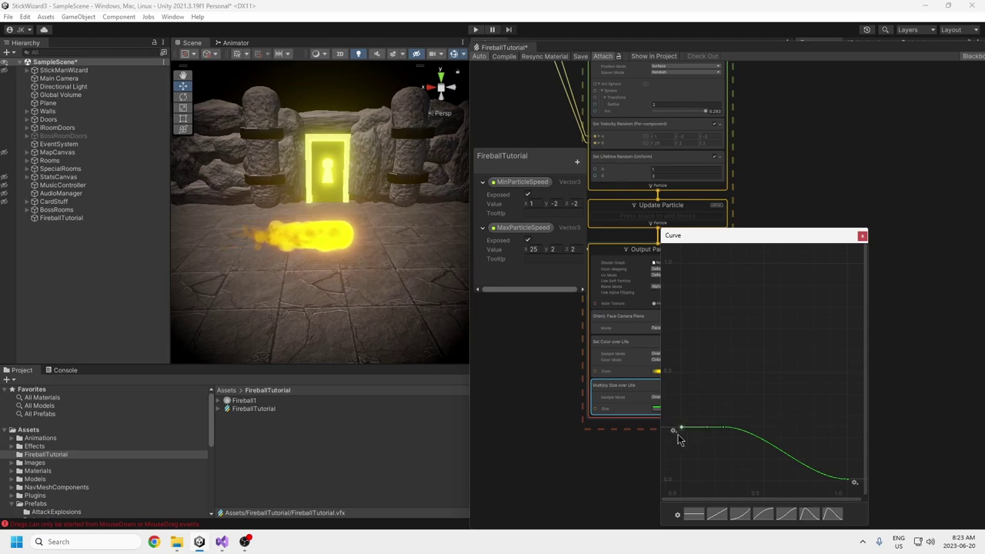
{"action": "right_click_drag", "start_coordinate": [373, 299], "coordinate": [302, 187]}
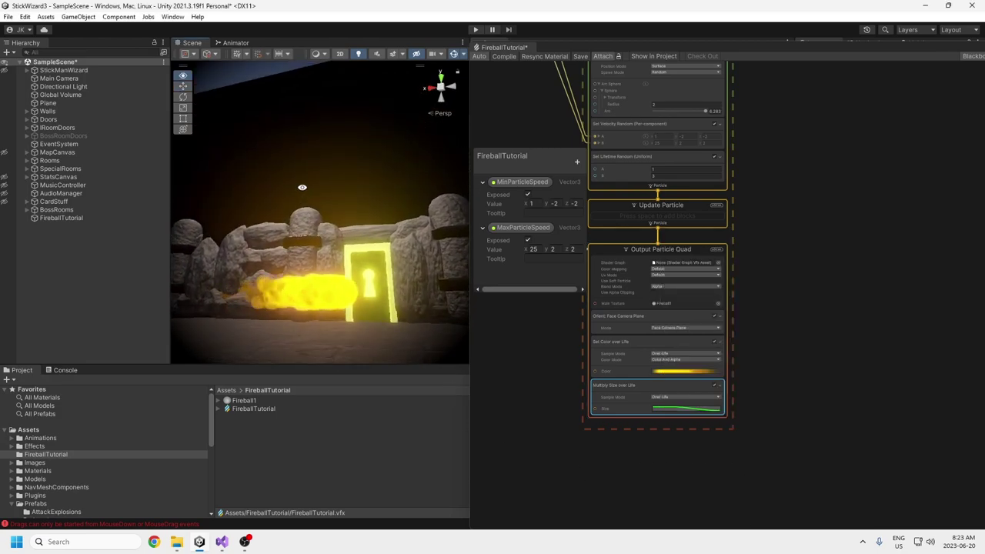
{"action": "left_click", "coordinate": [679, 411]}
{"action": "left_click_drag", "start_coordinate": [698, 431], "coordinate": [701, 385]}
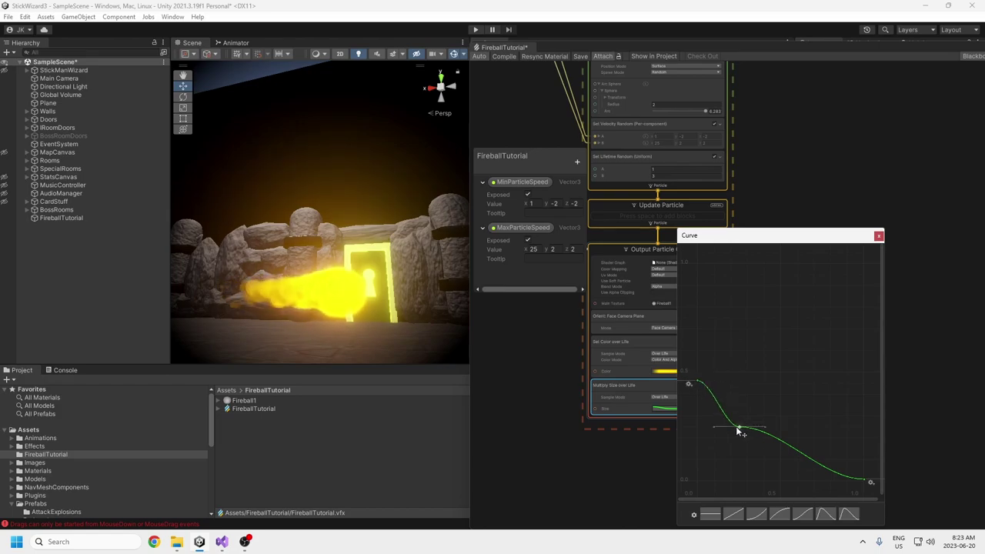
{"action": "left_click_drag", "start_coordinate": [715, 433], "coordinate": [718, 408]}
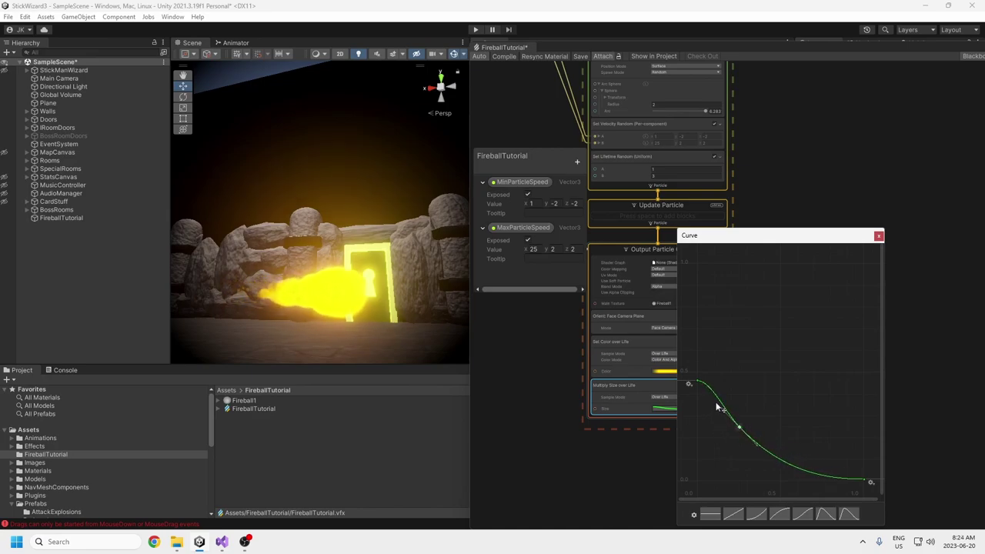
{"action": "right_click_drag", "start_coordinate": [406, 299], "coordinate": [435, 389]}
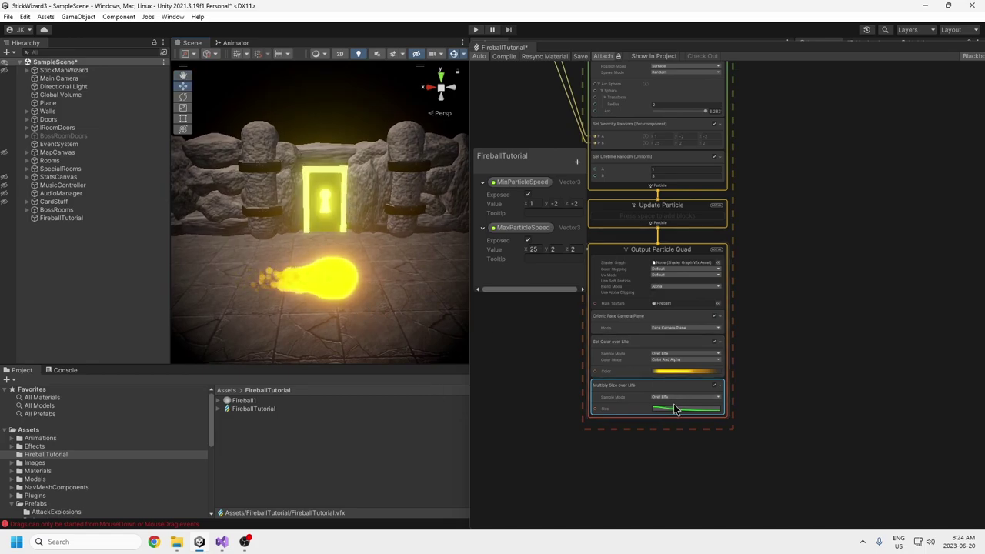
{"action": "left_click", "coordinate": [670, 372]}
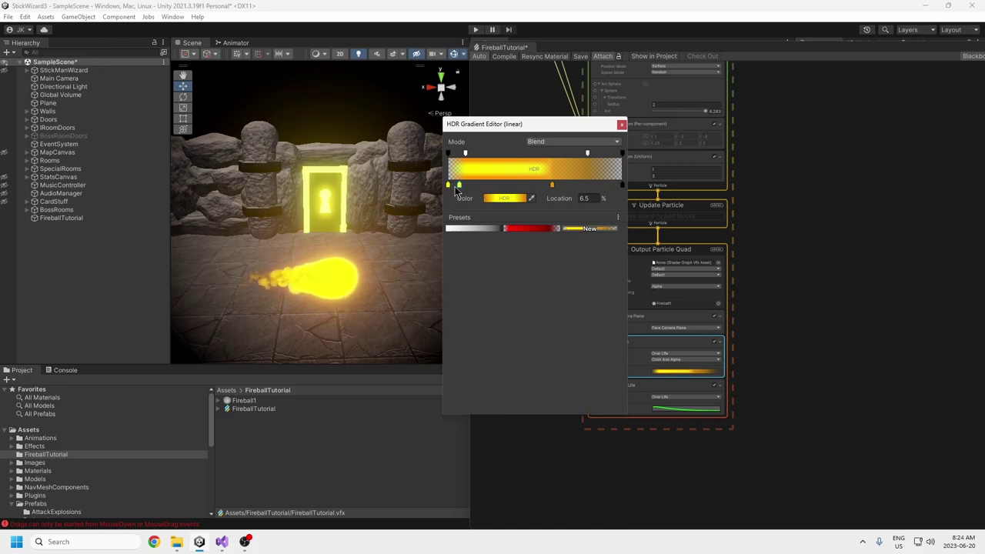
Step: Raise the leftmost gradient key's HDR intensity to 10, then dial it back to about 6.8
{"action": "left_click", "coordinate": [508, 199]}
{"action": "left_click_drag", "start_coordinate": [582, 401], "coordinate": [579, 406]}
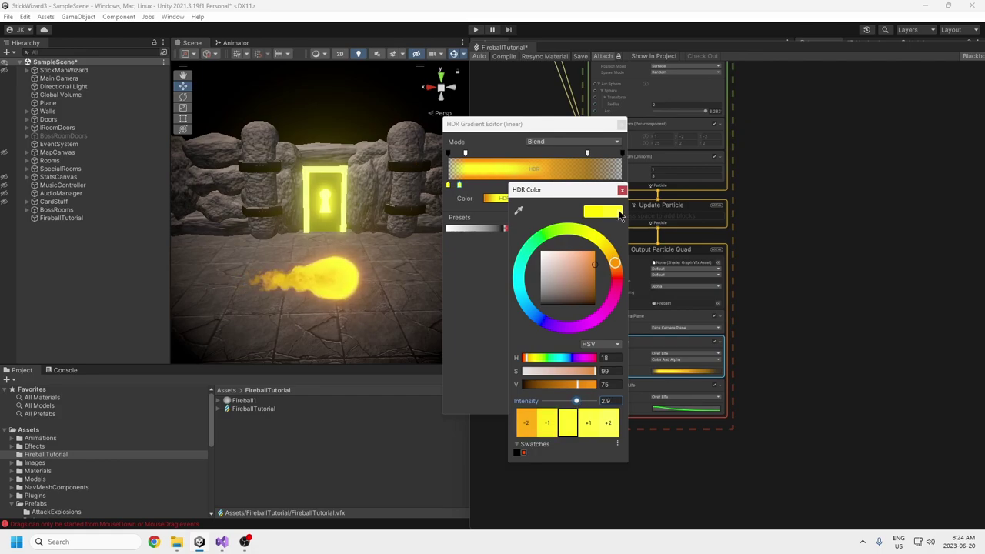
{"action": "left_click", "coordinate": [447, 184]}
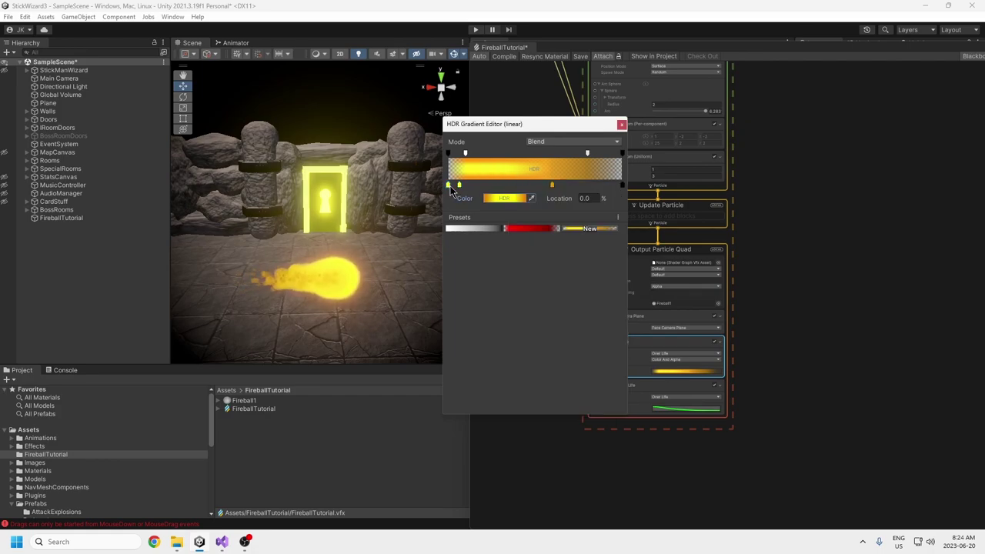
{"action": "left_click", "coordinate": [504, 199]}
{"action": "left_click", "coordinate": [604, 405]}
{"action": "type", "text": "10"}
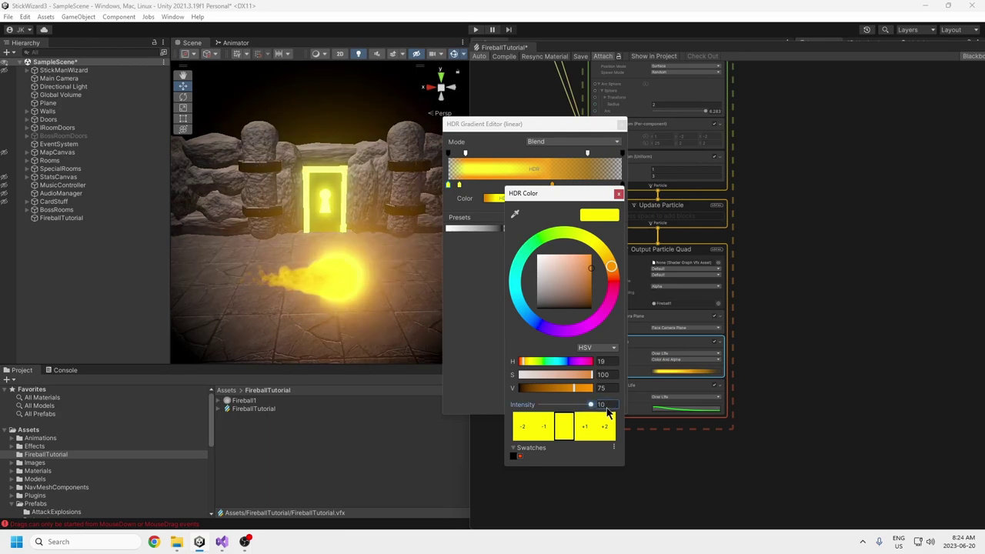
{"action": "left_click_drag", "start_coordinate": [591, 406], "coordinate": [582, 408]}
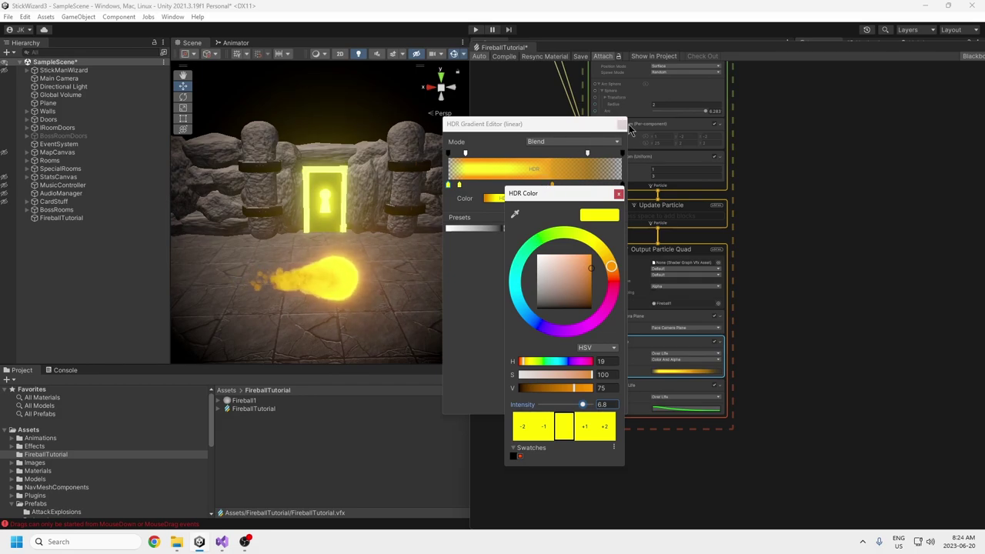
{"action": "left_click", "coordinate": [622, 126]}
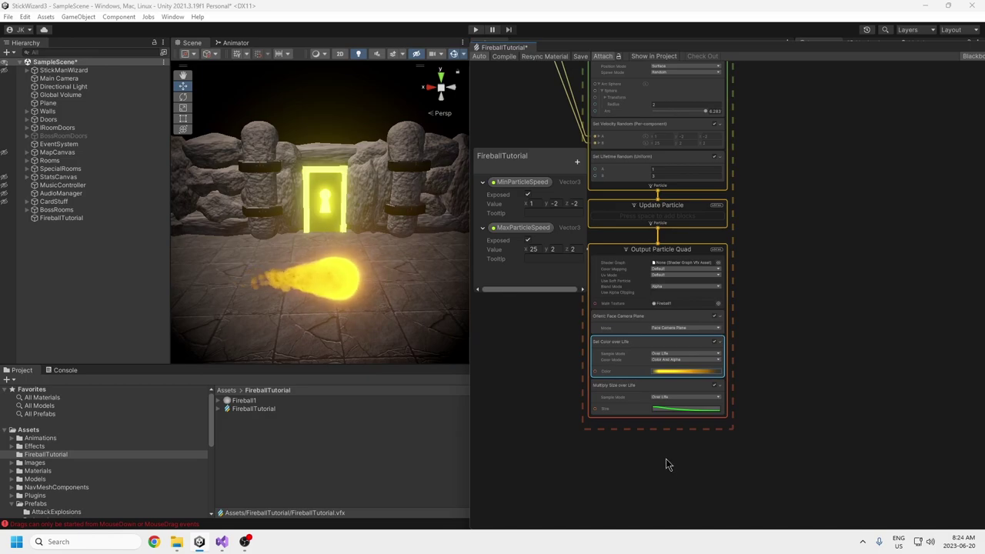
Step: Reopen the gradient and try a green hue on the first key before closing it
{"action": "middle_click_drag", "start_coordinate": [665, 416], "coordinate": [645, 402]}
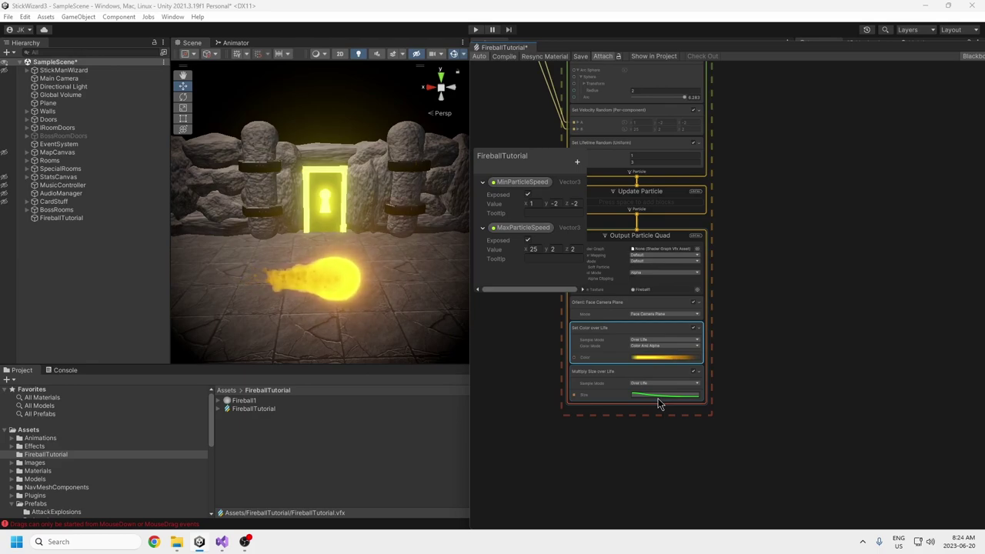
{"action": "left_click", "coordinate": [668, 357]}
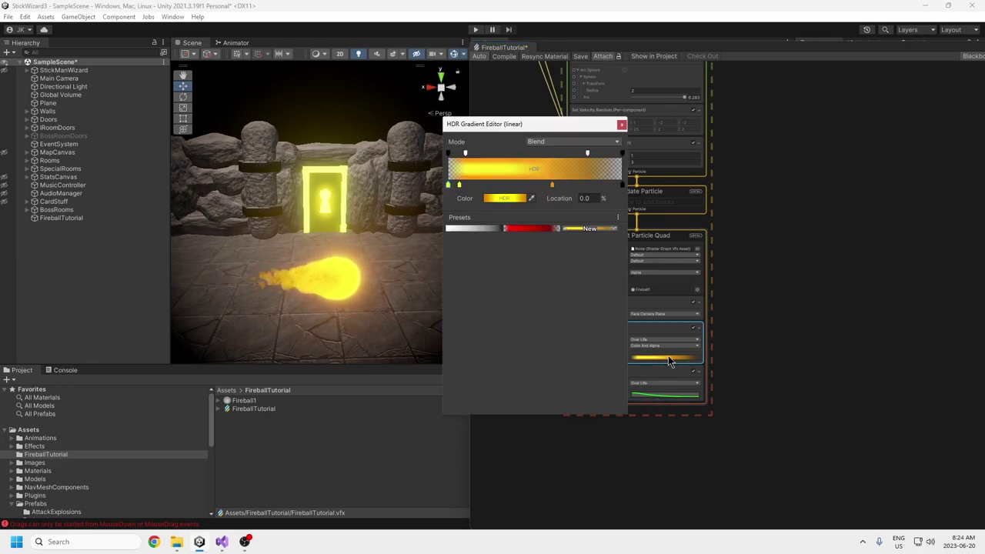
{"action": "left_click", "coordinate": [512, 199]}
{"action": "left_click", "coordinate": [561, 234]}
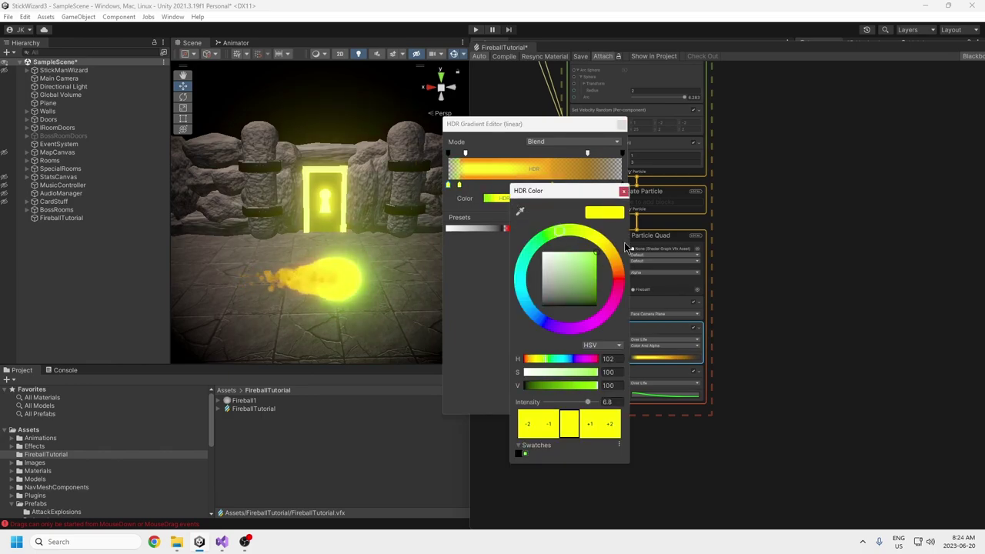
{"action": "left_click", "coordinate": [455, 193]}
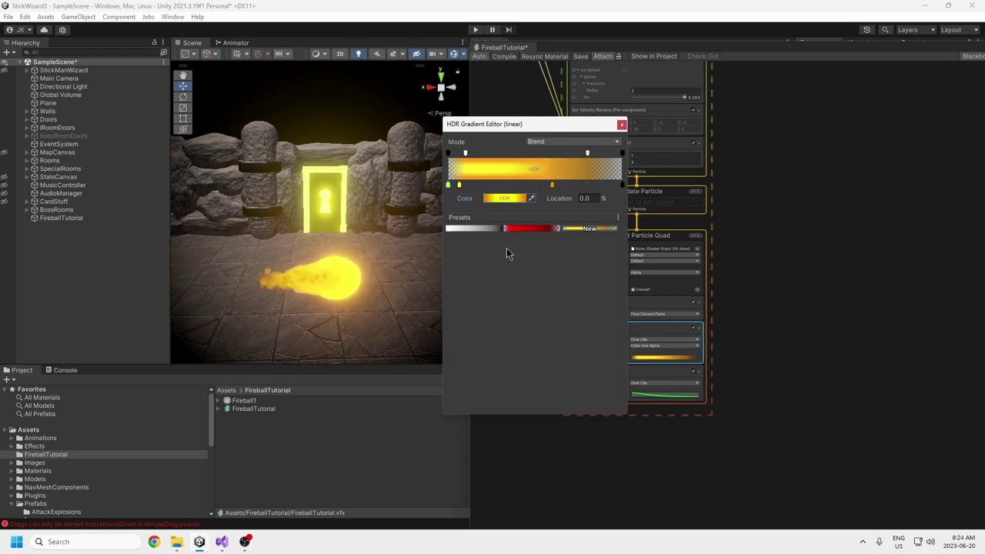
{"action": "left_click", "coordinate": [622, 126]}
Step: Copy and paste the whole fireball system, placing System (1) beside the original
{"action": "scroll", "coordinate": [754, 339], "scroll_direction": "down", "scroll_amount": 3}
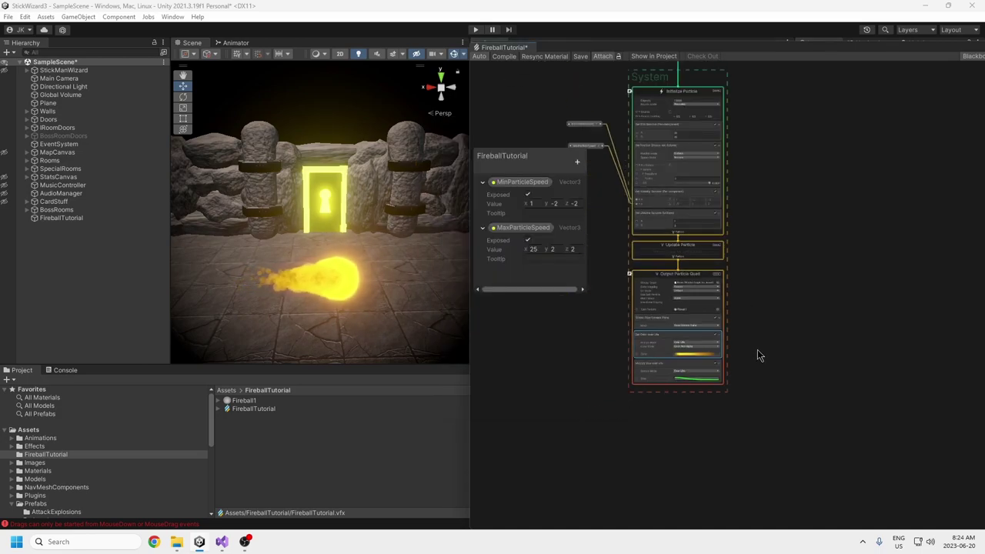
{"action": "scroll", "coordinate": [787, 377], "scroll_direction": "down", "scroll_amount": 2}
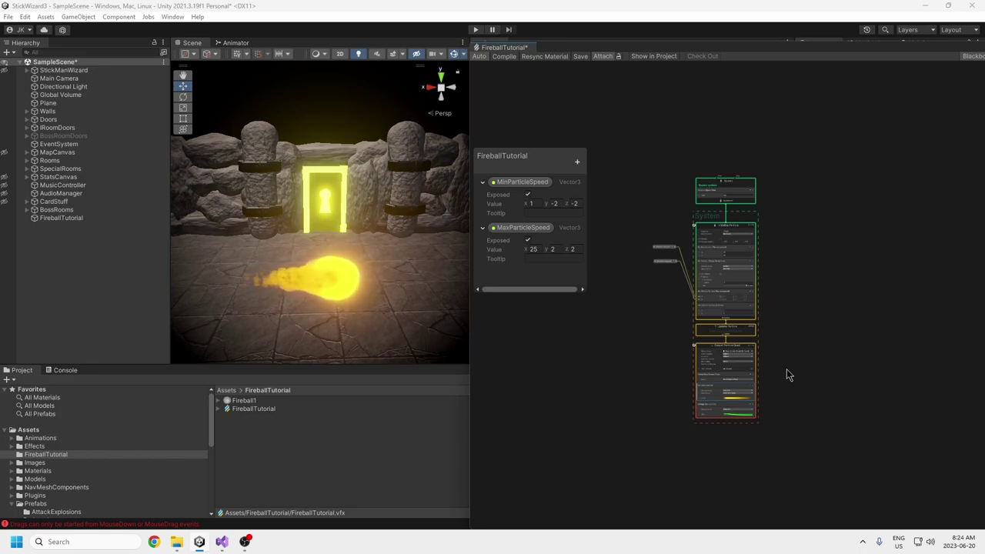
{"action": "middle_click_drag", "start_coordinate": [833, 344], "coordinate": [822, 305]}
{"action": "left_click_drag", "start_coordinate": [637, 413], "coordinate": [639, 412]}
{"action": "middle_click_drag", "start_coordinate": [844, 385], "coordinate": [761, 378]}
{"action": "key", "text": "ctrl+c"}
{"action": "key", "text": "ctrl+v"}
{"action": "left_click_drag", "start_coordinate": [795, 177], "coordinate": [758, 138]}
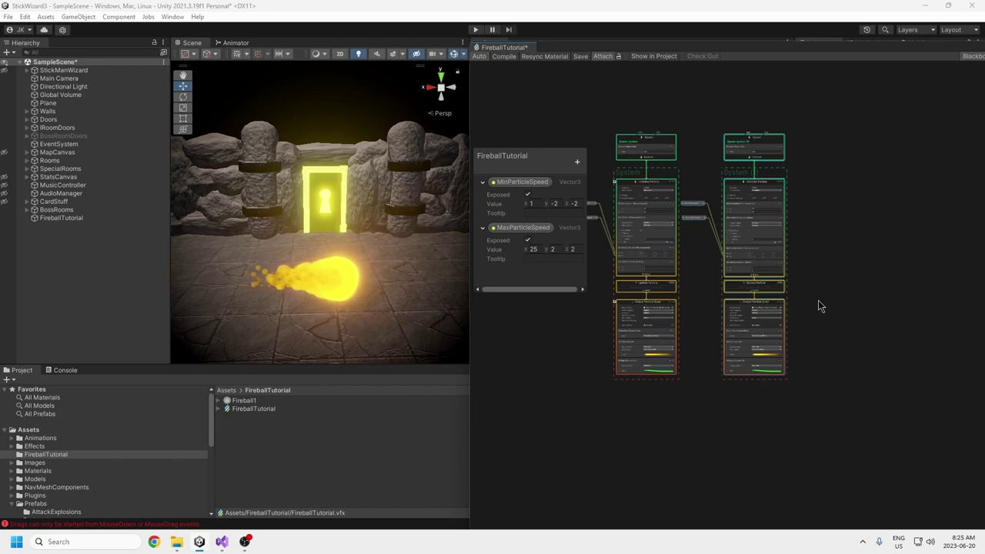
{"action": "scroll", "coordinate": [776, 406], "scroll_direction": "up", "scroll_amount": 4}
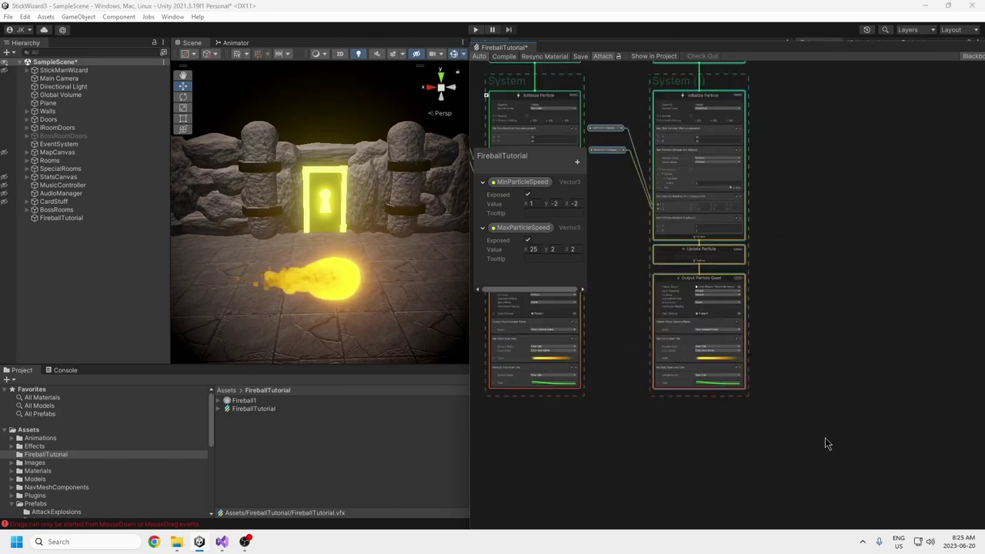
{"action": "middle_click_drag", "start_coordinate": [804, 440], "coordinate": [769, 459]}
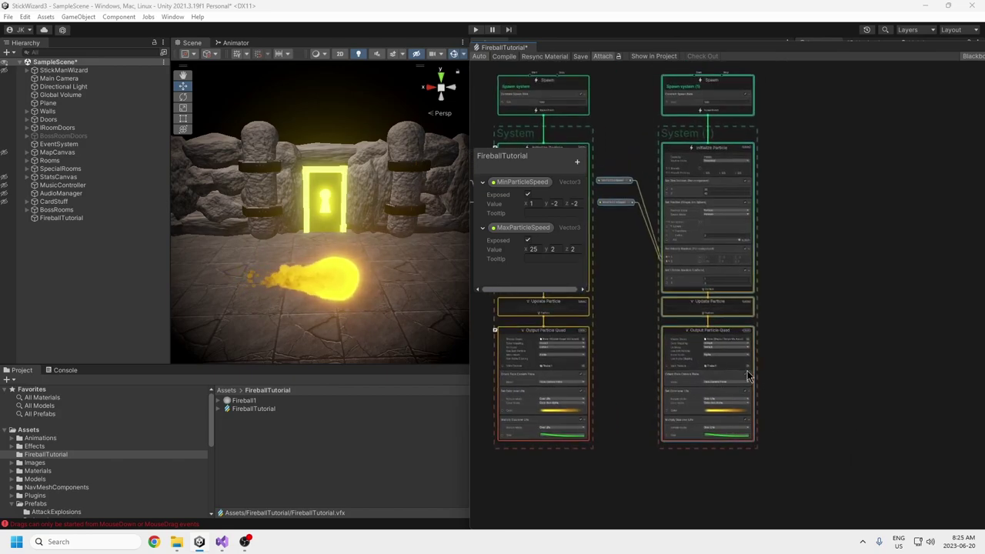
{"action": "left_click", "coordinate": [334, 445]}
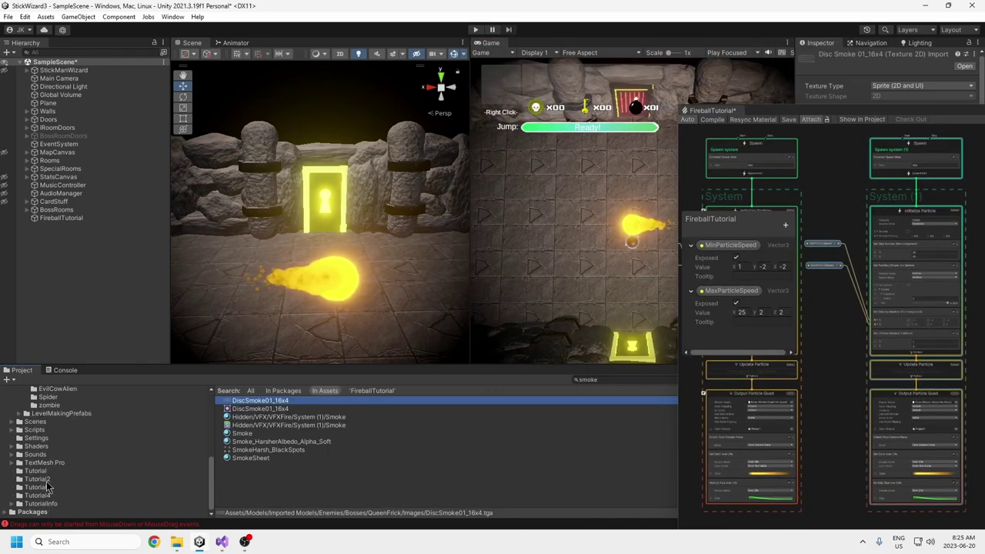
Step: Browse the Project window to the FireballTutorial folder's contents
{"action": "left_click", "coordinate": [50, 440]}
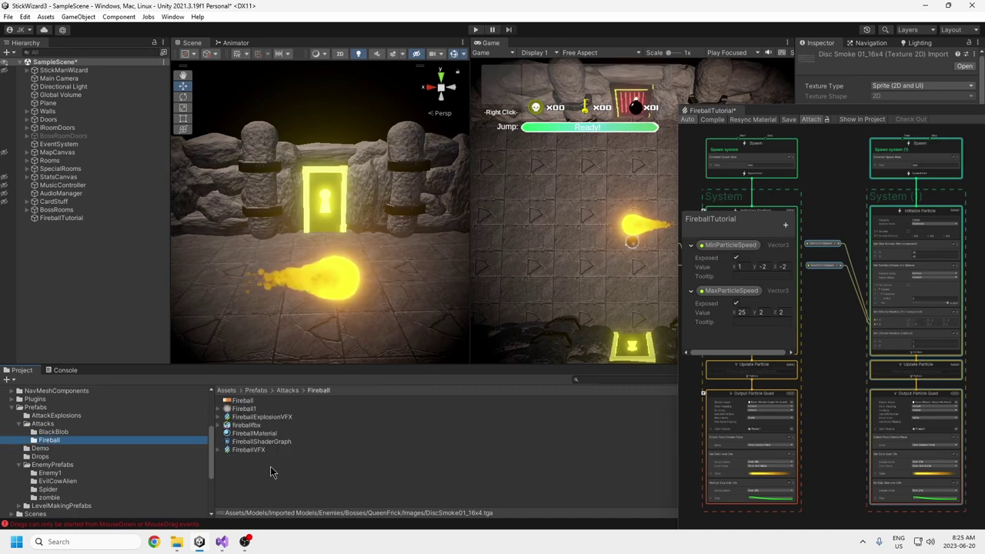
{"action": "scroll", "coordinate": [56, 426], "scroll_direction": "up", "scroll_amount": 4}
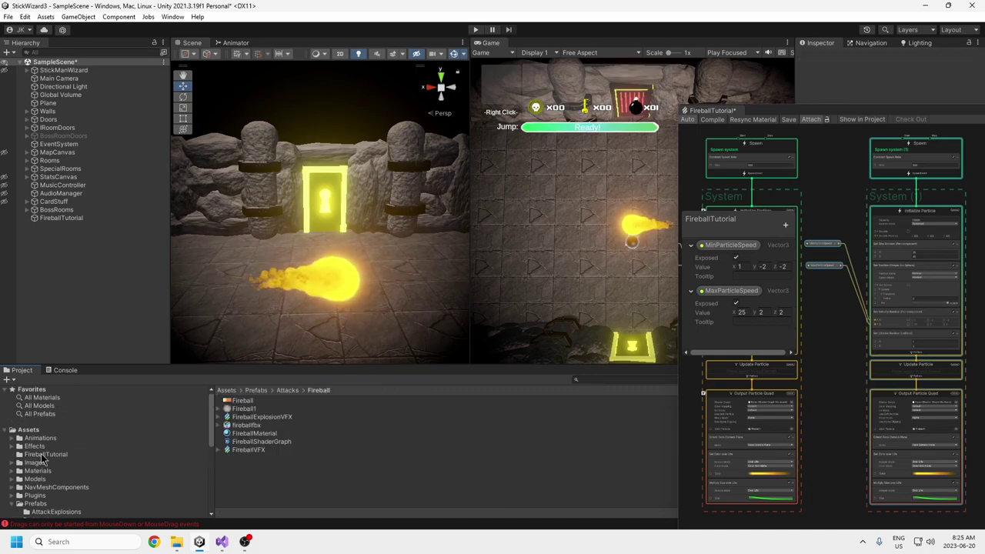
{"action": "left_click", "coordinate": [46, 454]}
{"action": "left_click", "coordinate": [260, 400]}
{"action": "left_click_drag", "start_coordinate": [755, 134], "coordinate": [708, 139]}
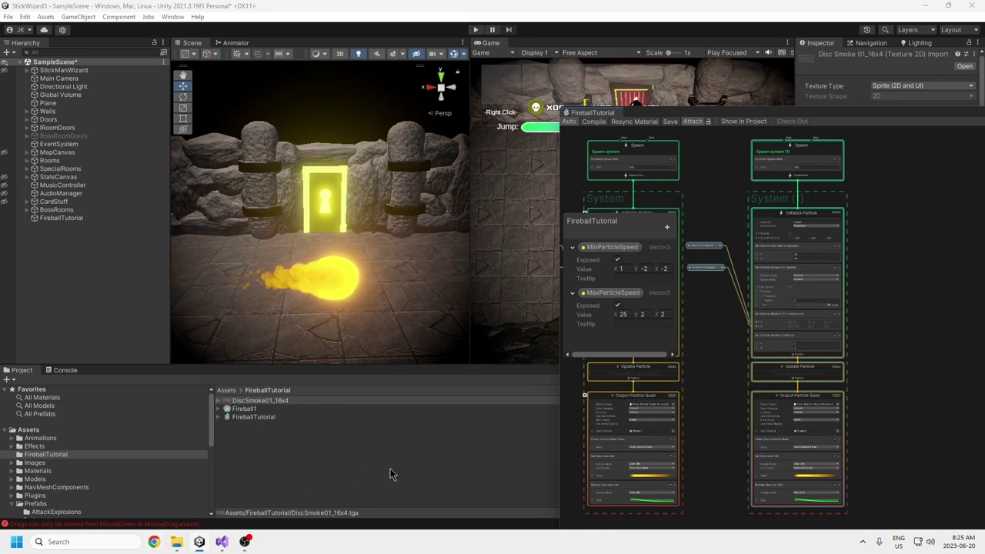
{"action": "scroll", "coordinate": [878, 381], "scroll_direction": "right", "scroll_amount": 2}
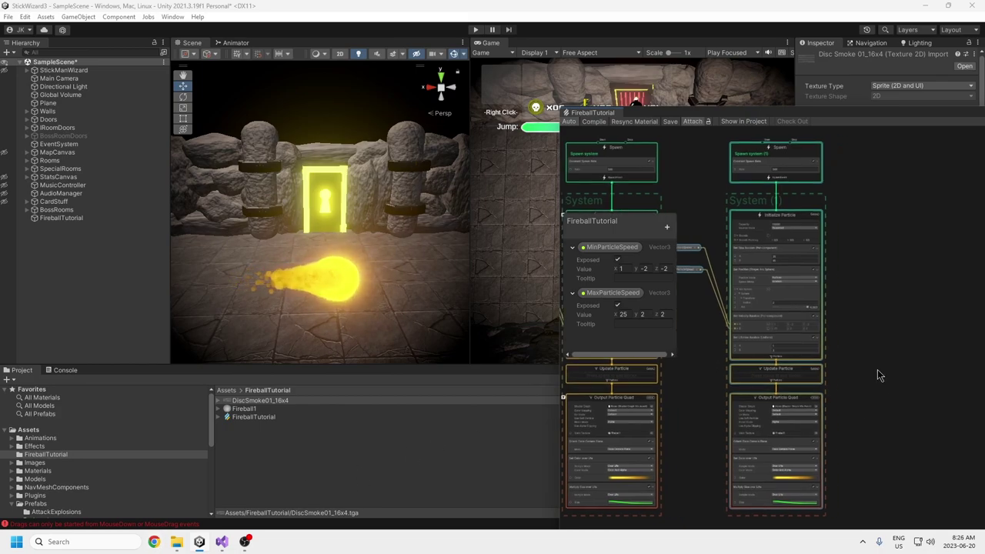
{"action": "scroll", "coordinate": [857, 438], "scroll_direction": "down", "scroll_amount": 3}
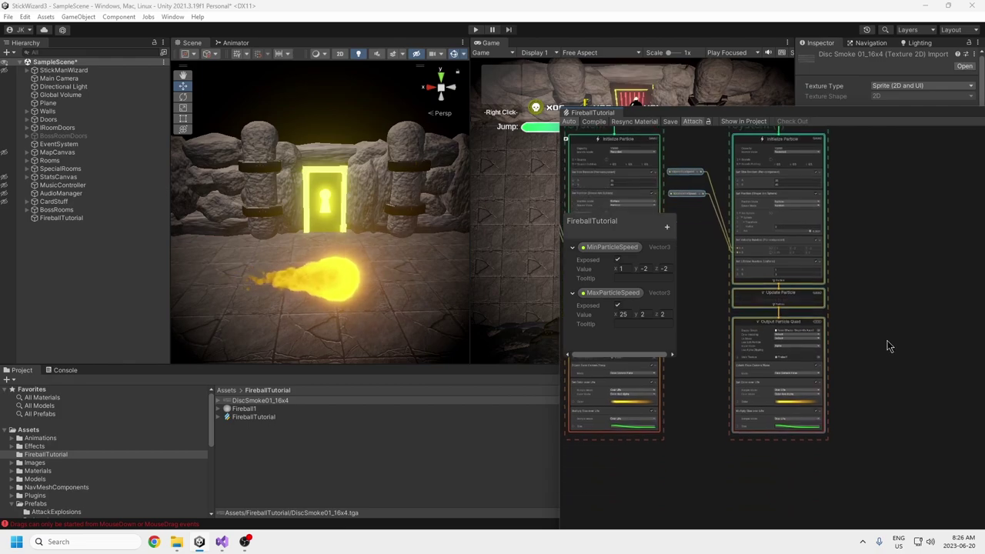
Step: Delete System (1)'s colour and size-over-life blocks and assign DiscSmoke01_16x4 as Main Texture
{"action": "left_click", "coordinate": [761, 390]}
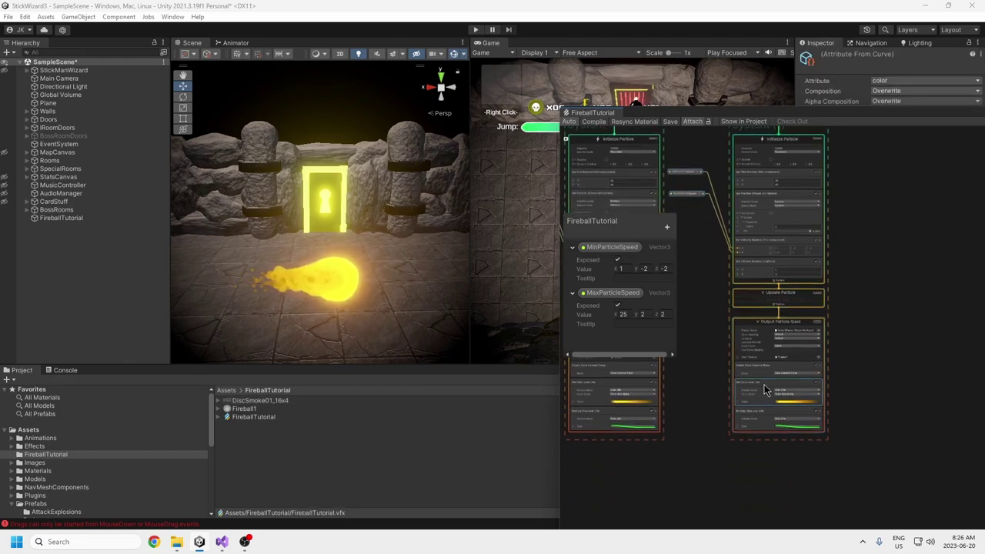
{"action": "key", "text": "Delete"}
{"action": "left_click", "coordinate": [762, 390]}
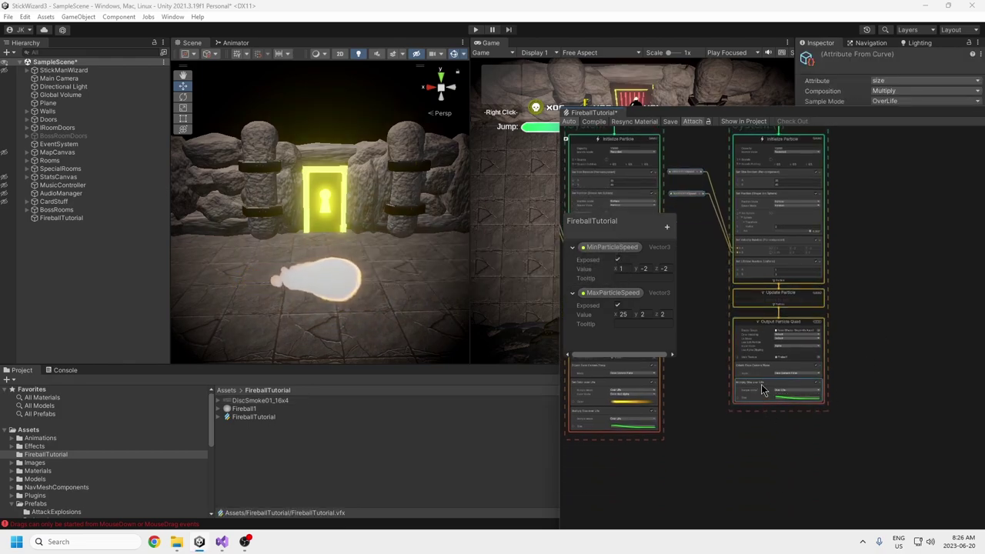
{"action": "key", "text": "Delete"}
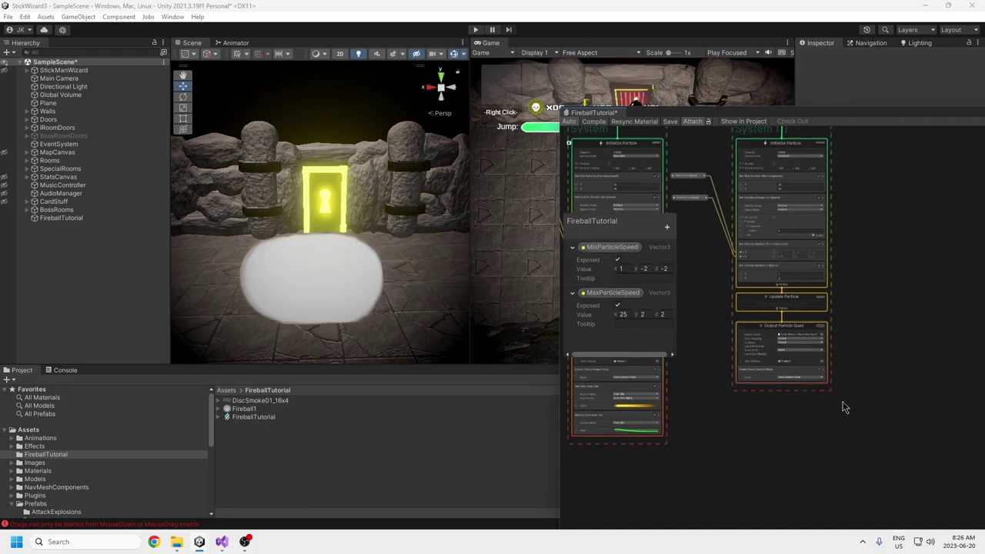
{"action": "left_click_drag", "start_coordinate": [257, 401], "coordinate": [801, 375]}
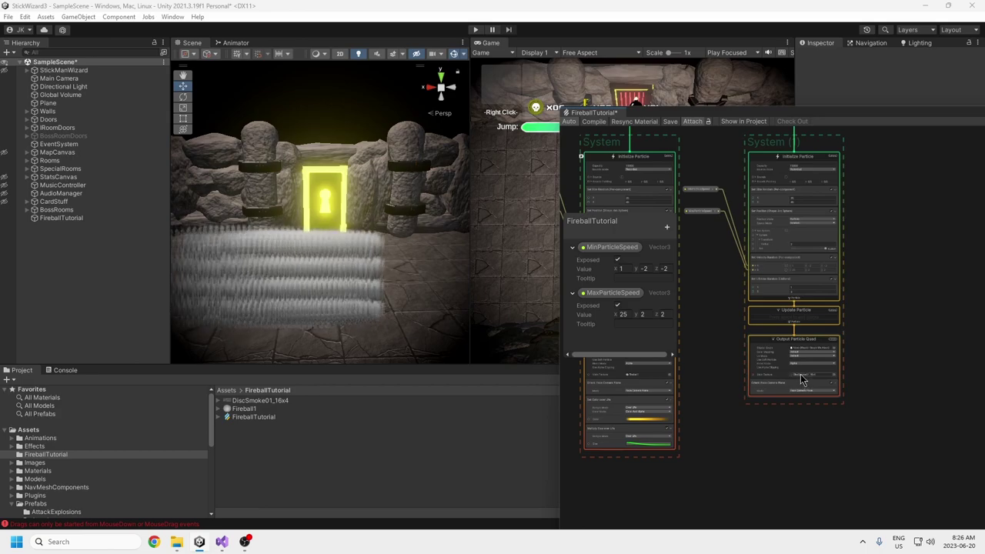
{"action": "left_click_drag", "start_coordinate": [851, 112], "coordinate": [601, 90]}
{"action": "left_click", "coordinate": [276, 417]}
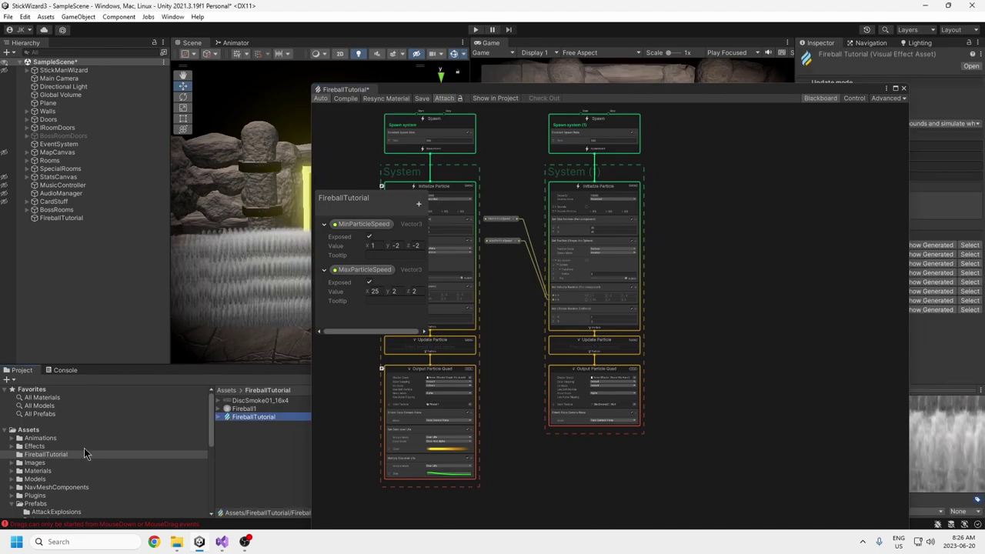
Step: Reorder the outputs so the copied system's smoke draws before the original fireball
{"action": "left_click_drag", "start_coordinate": [714, 92], "coordinate": [556, 84]}
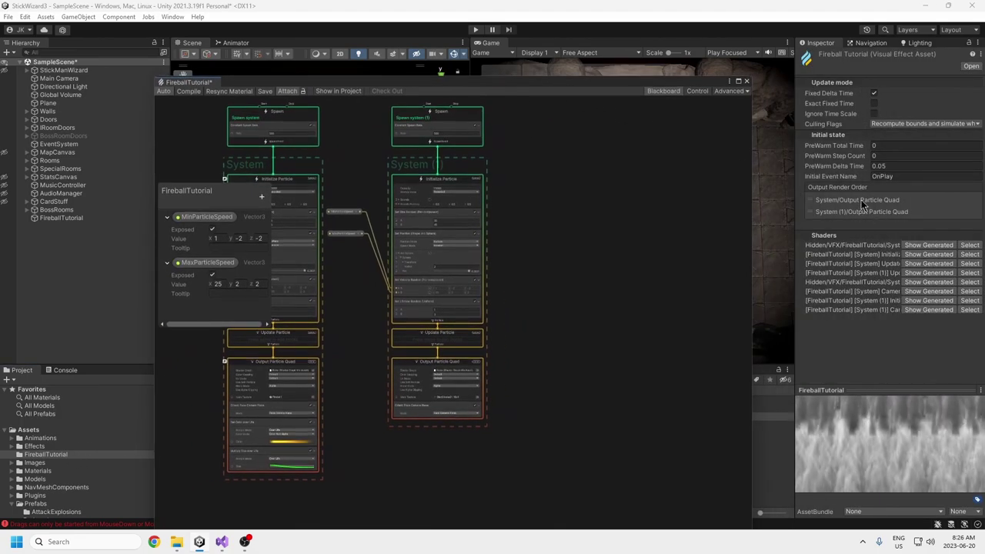
{"action": "left_click_drag", "start_coordinate": [852, 213], "coordinate": [854, 200]}
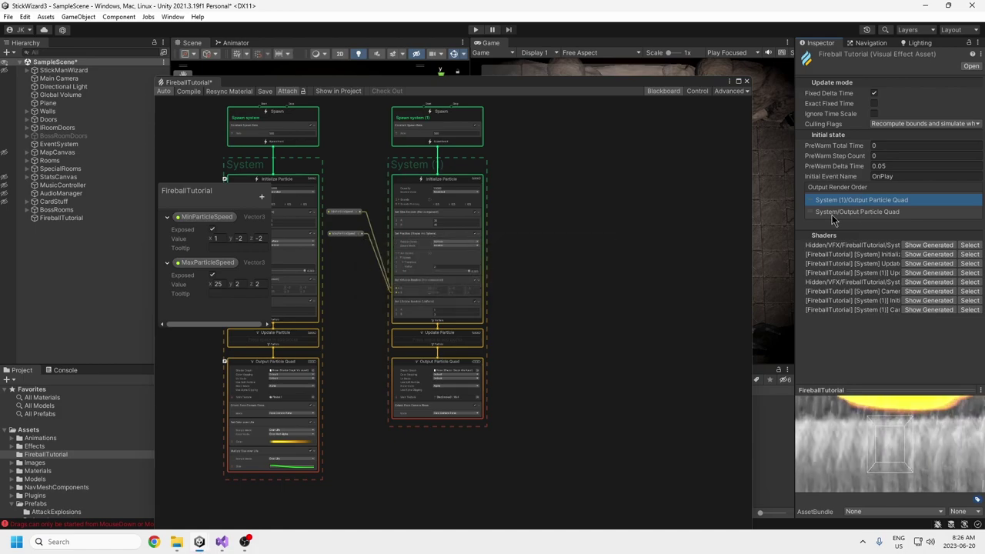
{"action": "left_click_drag", "start_coordinate": [380, 83], "coordinate": [655, 88]}
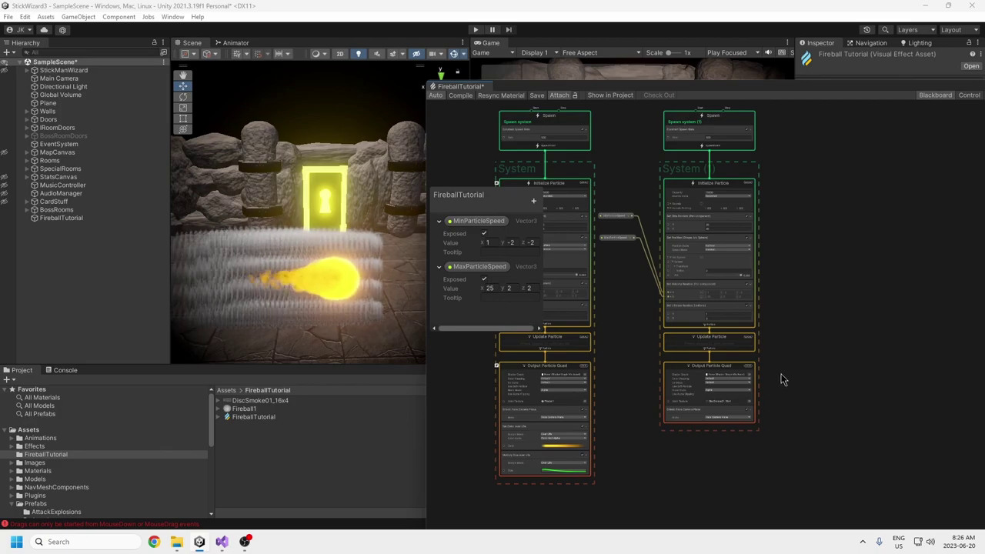
{"action": "scroll", "coordinate": [780, 378], "scroll_direction": "up", "scroll_amount": 5}
{"action": "middle_click_drag", "start_coordinate": [776, 361], "coordinate": [821, 394]}
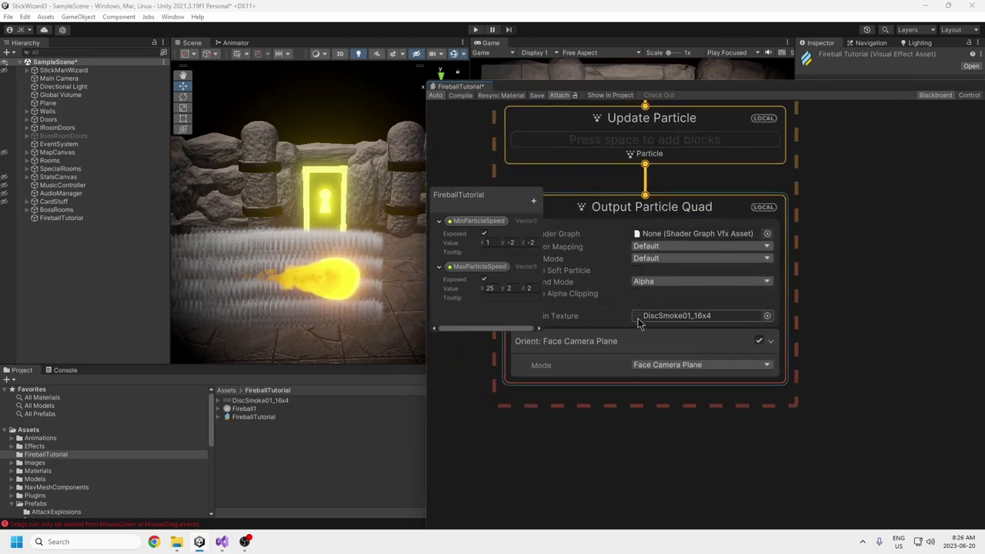
{"action": "middle_click_drag", "start_coordinate": [638, 323], "coordinate": [730, 352]}
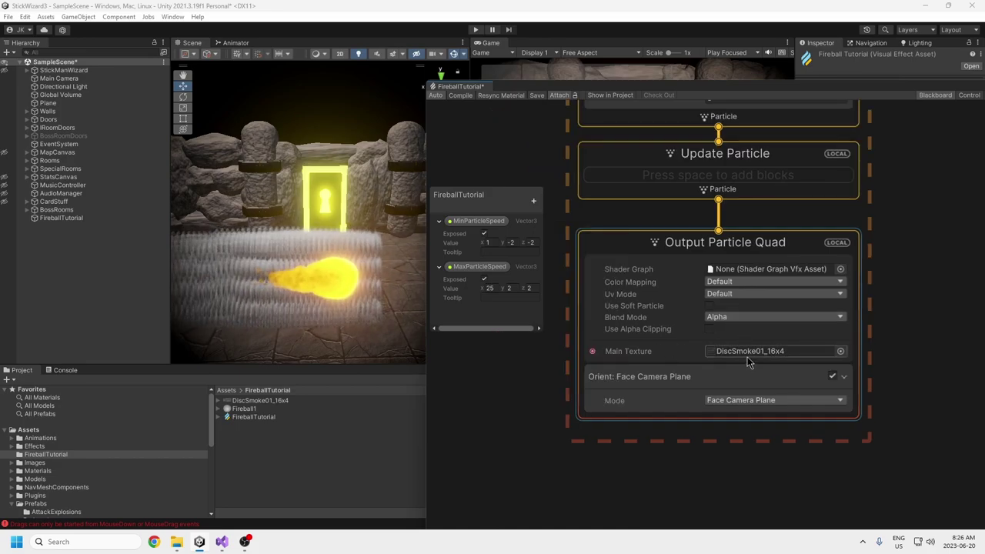
Step: Set the smoke output's UV Mode to Flipbook with Flip Book Size X of 16
{"action": "left_click", "coordinate": [734, 295]}
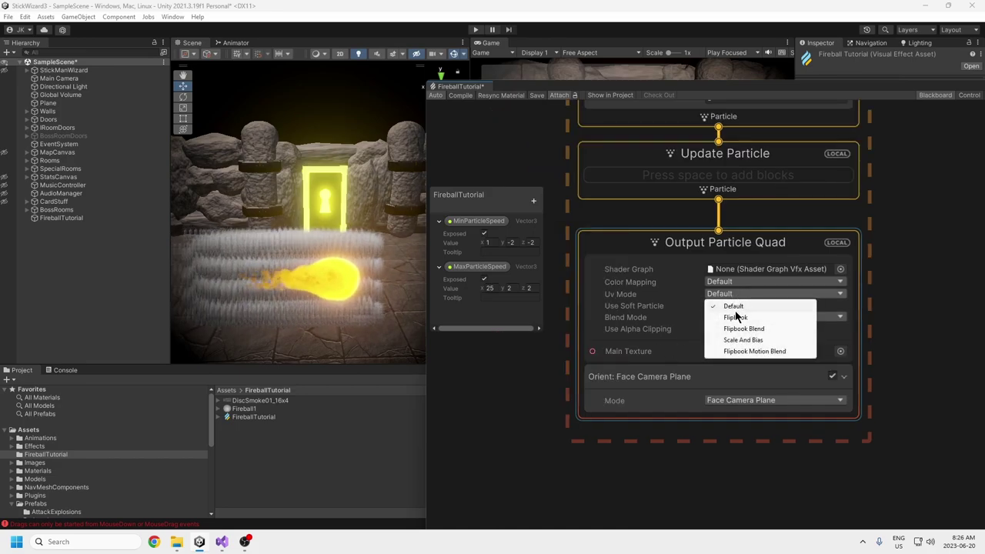
{"action": "left_click", "coordinate": [735, 317]}
{"action": "left_click", "coordinate": [725, 363]}
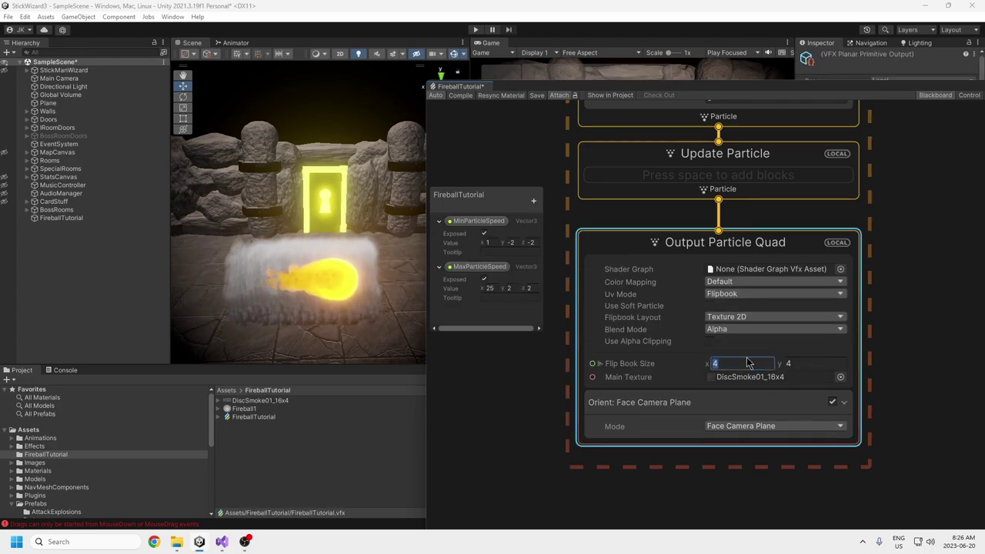
{"action": "type", "text": "16"}
{"action": "left_click", "coordinate": [804, 365]}
{"action": "left_click", "coordinate": [908, 346]}
{"action": "scroll", "coordinate": [901, 331], "scroll_direction": "up", "scroll_amount": 5}
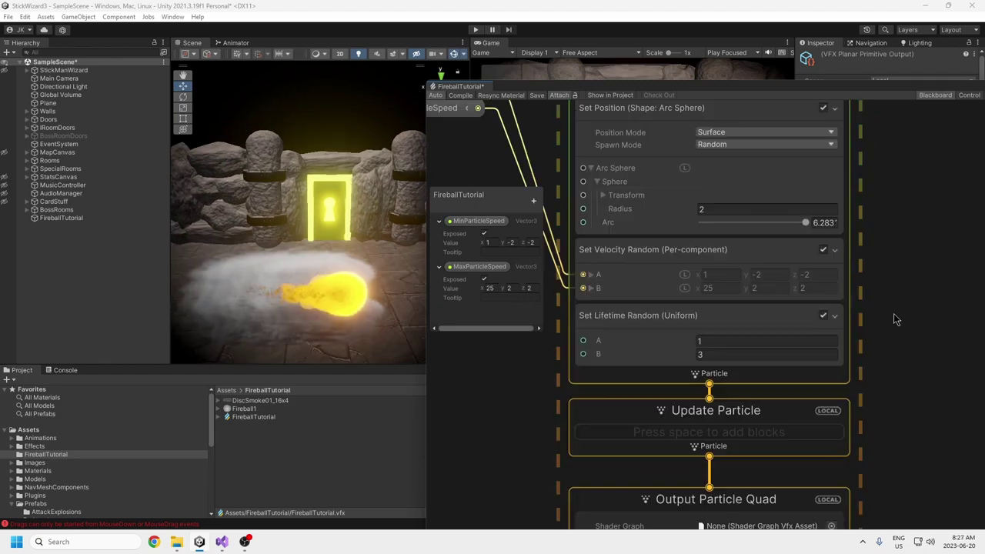
{"action": "left_click", "coordinate": [699, 241]}
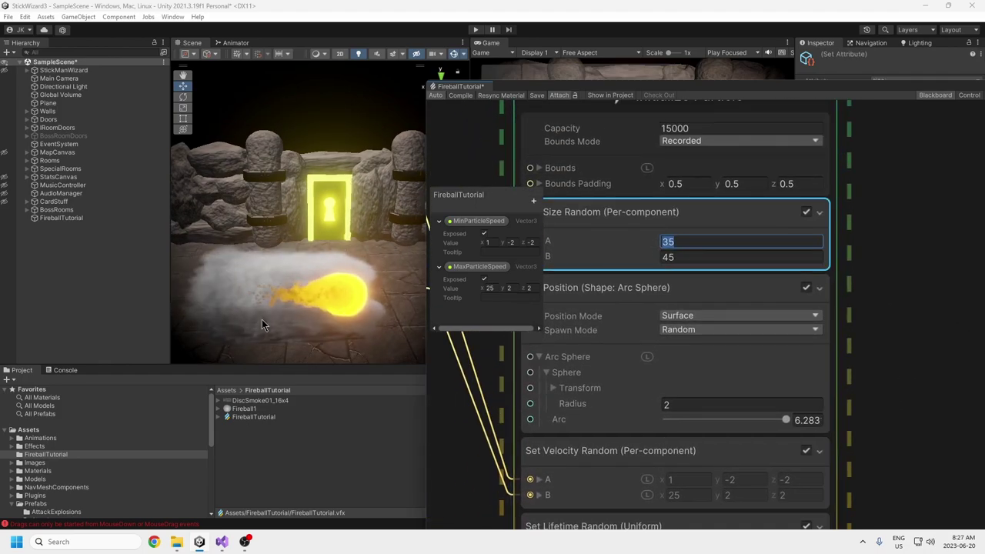
Step: Set the smoke's Size Random range to 10–15
{"action": "right_click_drag", "start_coordinate": [293, 273], "coordinate": [343, 262]}
{"action": "double_click", "coordinate": [670, 241]}
{"action": "type", "text": "10"}
{"action": "key", "text": "Tab"}
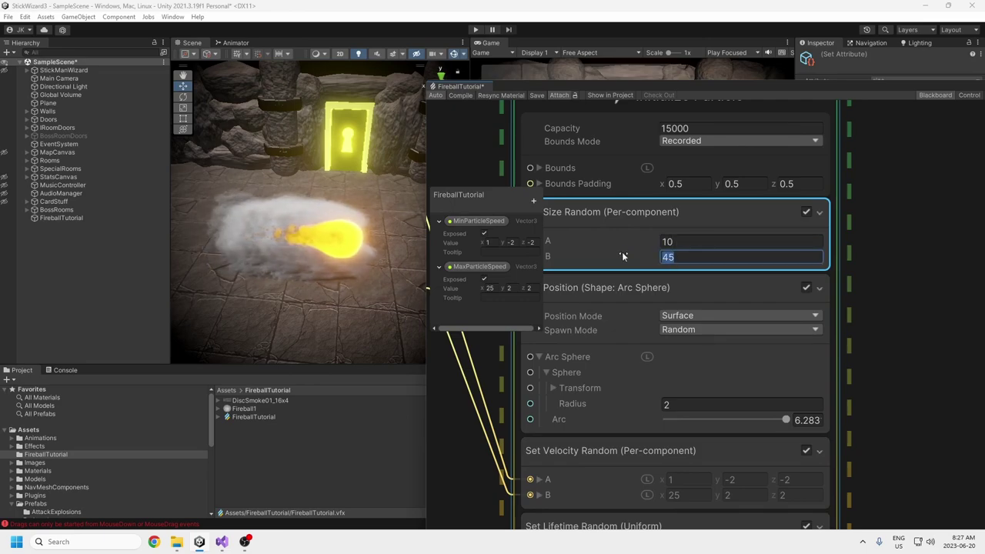
{"action": "type", "text": "15"}
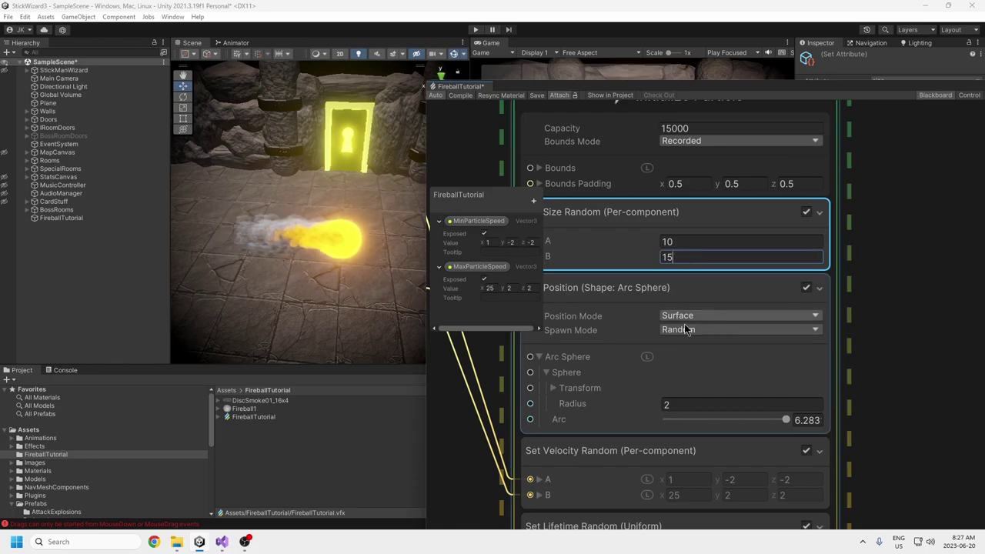
Step: Move Set Lifetime Random below Size Random, set it to 0.1–0.6, and check DiscSmoke01_16x4's import settings
{"action": "middle_click_drag", "start_coordinate": [876, 330], "coordinate": [895, 254]}
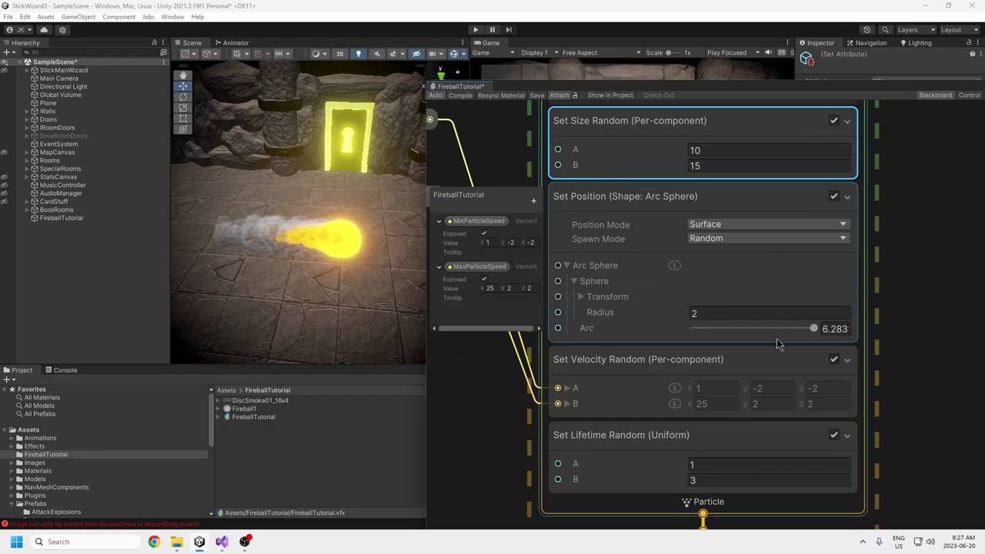
{"action": "scroll", "coordinate": [781, 345], "scroll_direction": "down", "scroll_amount": 4}
{"action": "left_click", "coordinate": [662, 399]}
{"action": "left_click_drag", "start_coordinate": [691, 260], "coordinate": [694, 260]}
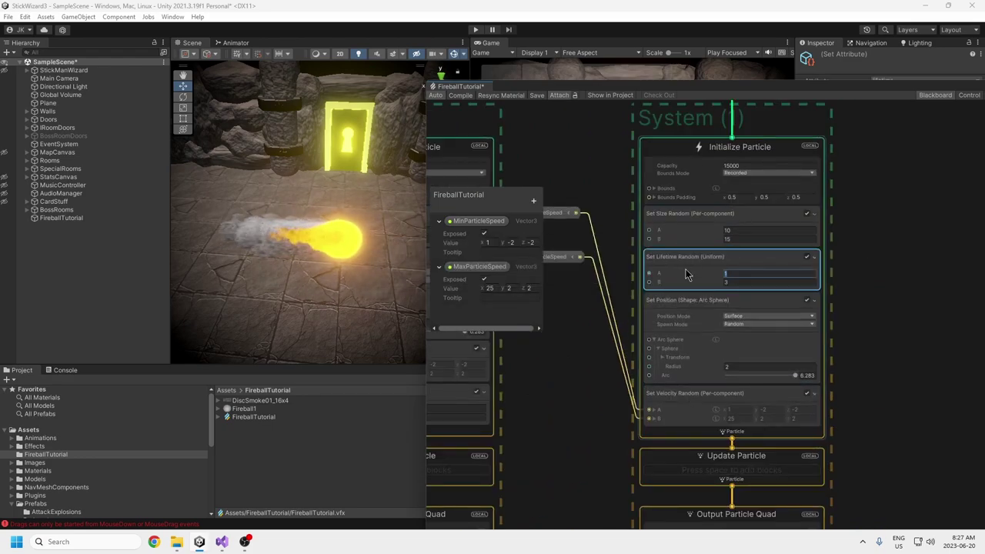
{"action": "left_click", "coordinate": [726, 274]}
{"action": "type", "text": "0.1"}
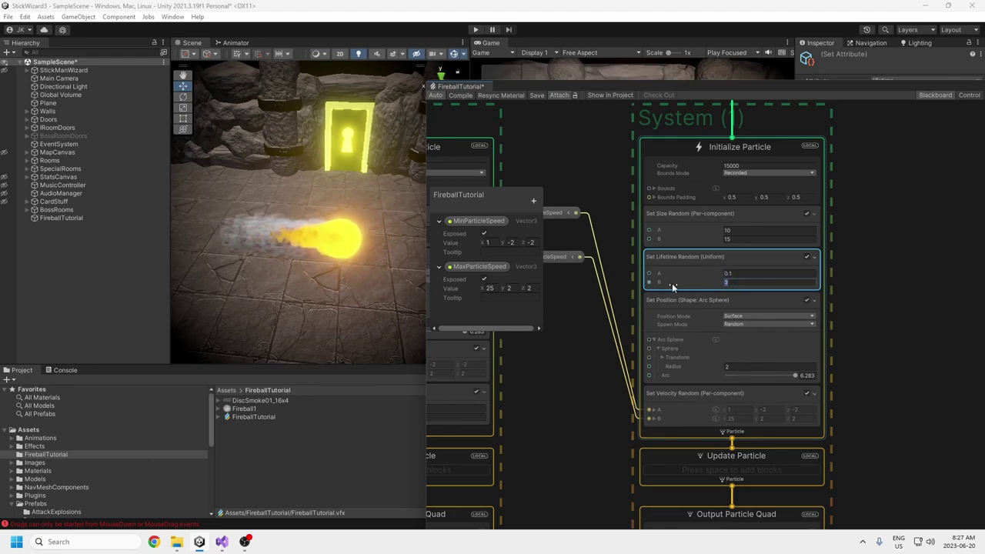
{"action": "key", "text": "Tab"}
{"action": "type", "text": "6"}
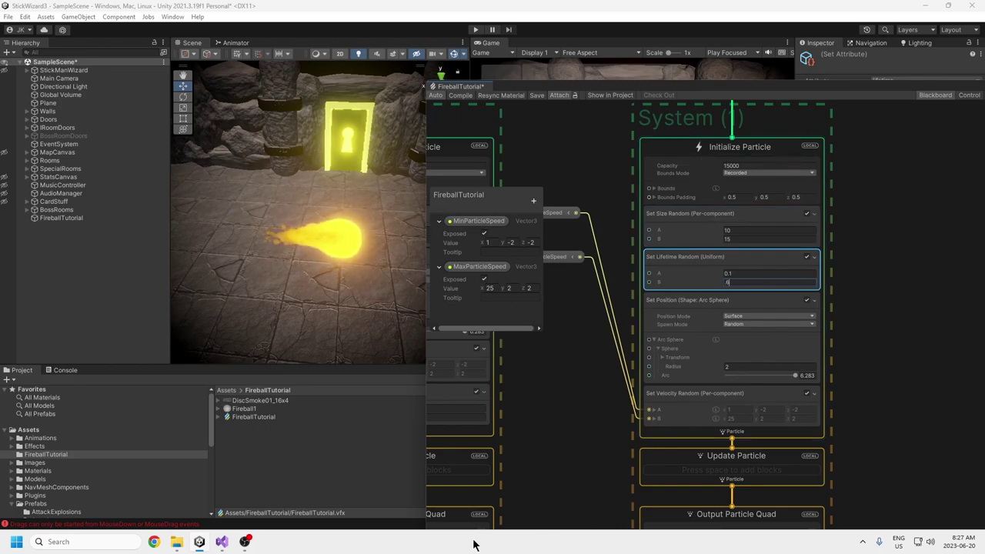
{"action": "left_click", "coordinate": [253, 401]}
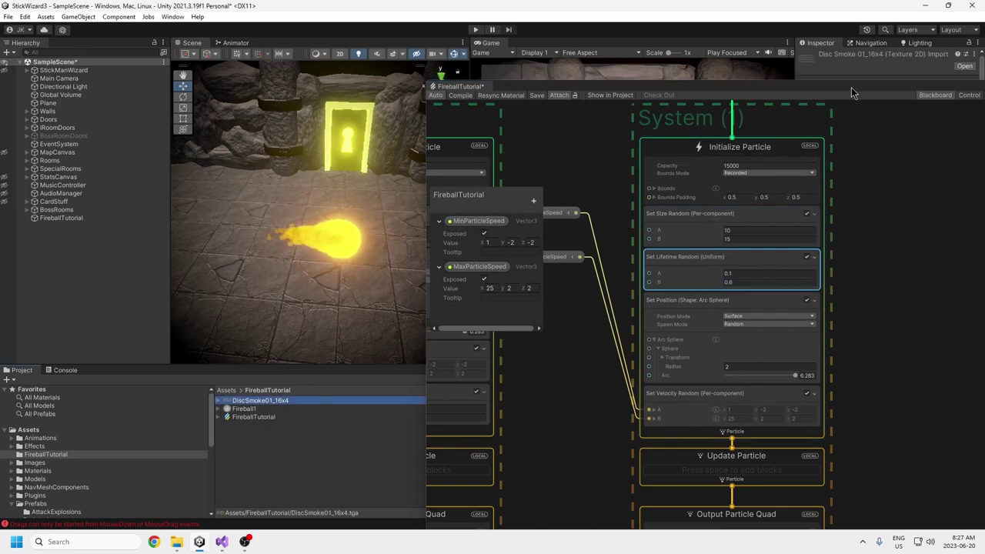
{"action": "left_click_drag", "start_coordinate": [851, 88], "coordinate": [537, 71]}
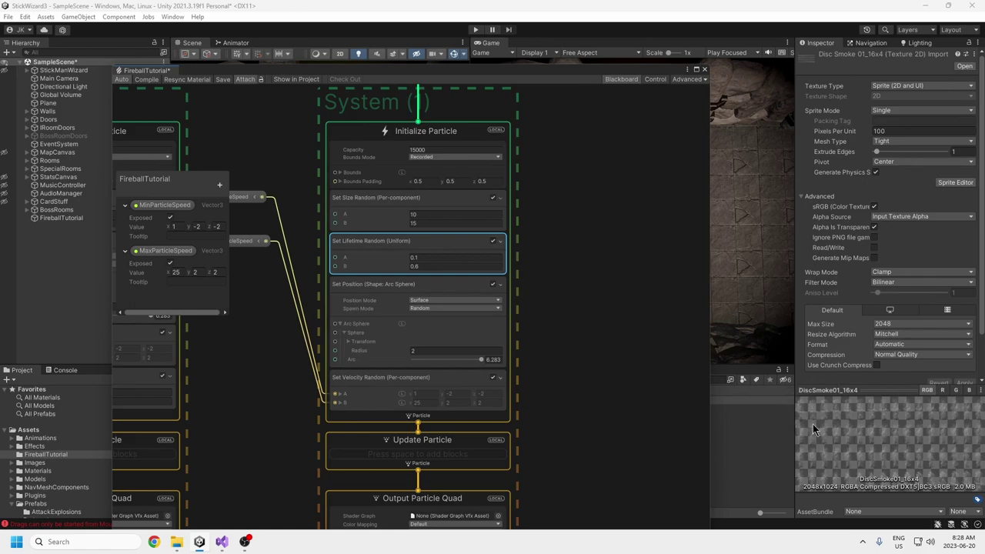
Step: Add a Set Scale.XYZ block (y 0.5) to Initialize with Composition set to Add
{"action": "left_click_drag", "start_coordinate": [486, 71], "coordinate": [822, 56]}
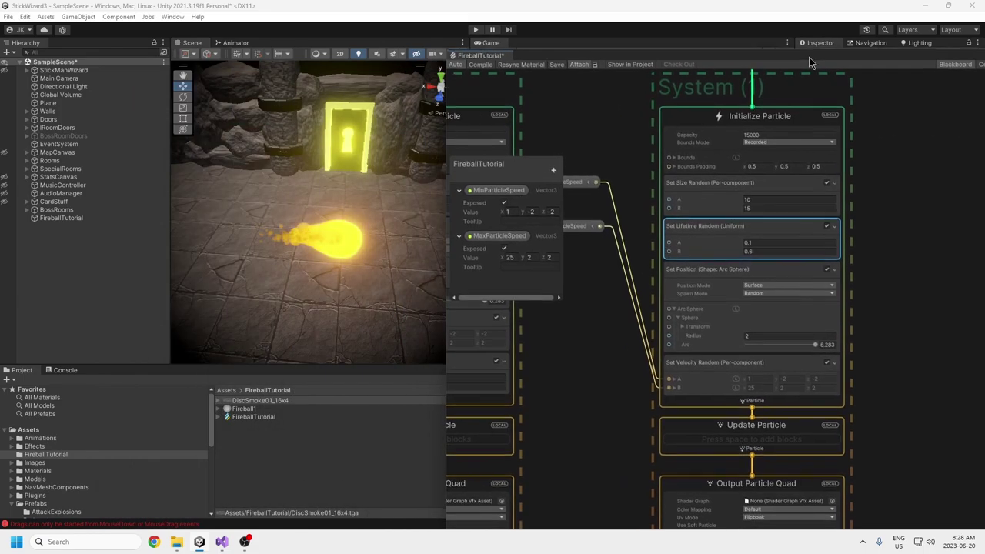
{"action": "left_click", "coordinate": [714, 180]}
{"action": "key", "text": "space"}
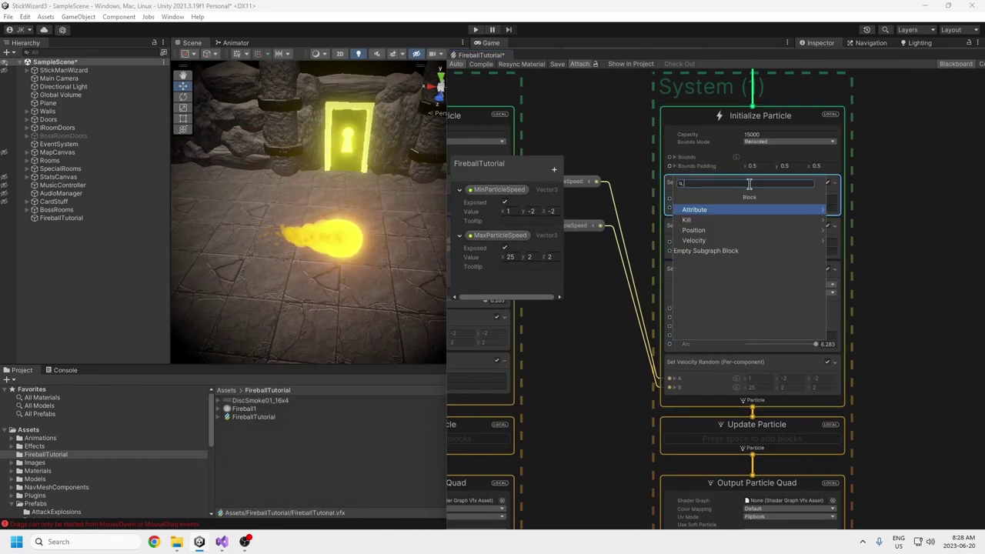
{"action": "type", "text": "set scale"}
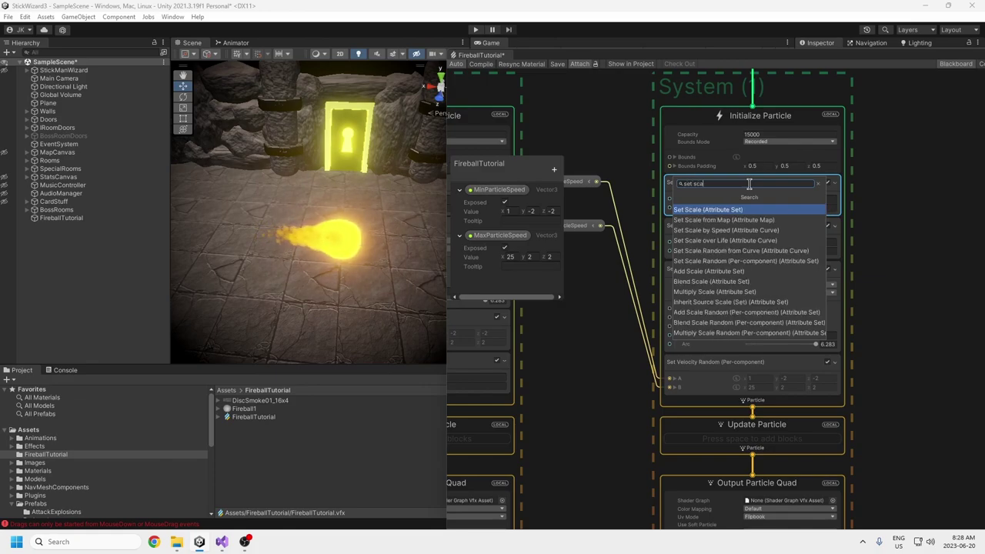
{"action": "left_click", "coordinate": [715, 210]}
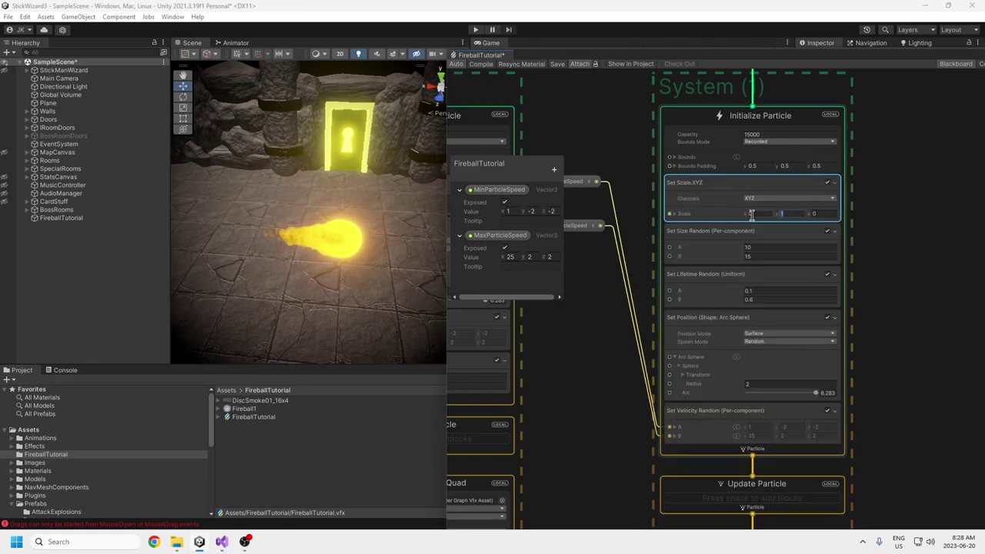
{"action": "left_click_drag", "start_coordinate": [847, 69], "coordinate": [563, 78]}
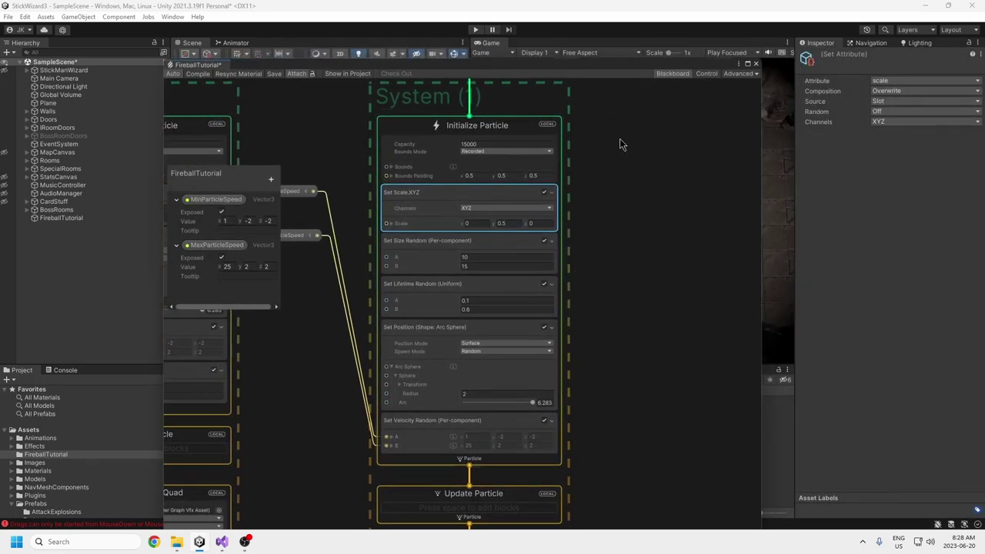
{"action": "left_click", "coordinate": [890, 90]}
{"action": "left_click", "coordinate": [897, 111]}
{"action": "left_click_drag", "start_coordinate": [192, 65], "coordinate": [473, 40]}
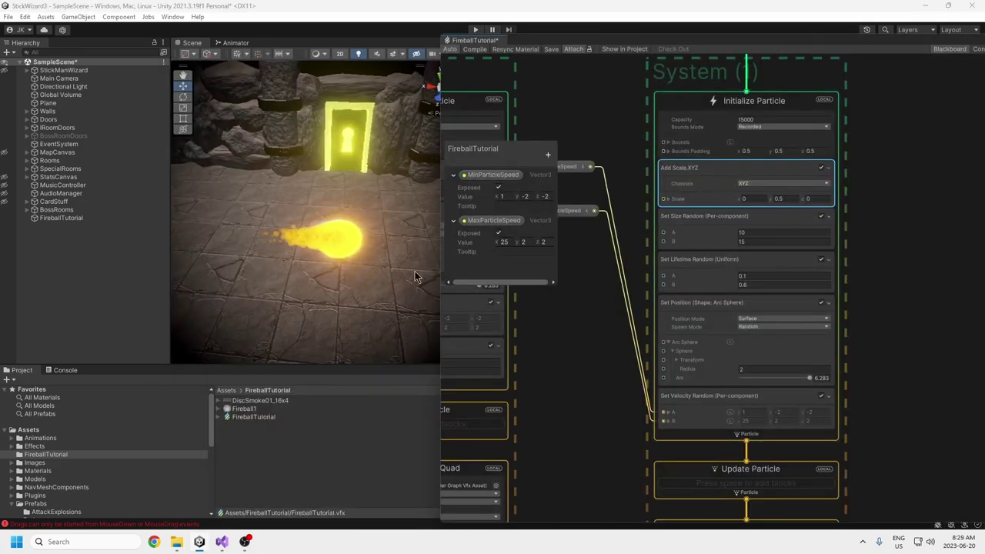
Step: Orient the core output to Face Camera Position and the smoke output Along Velocity
{"action": "scroll", "coordinate": [579, 393], "scroll_direction": "down", "scroll_amount": 5}
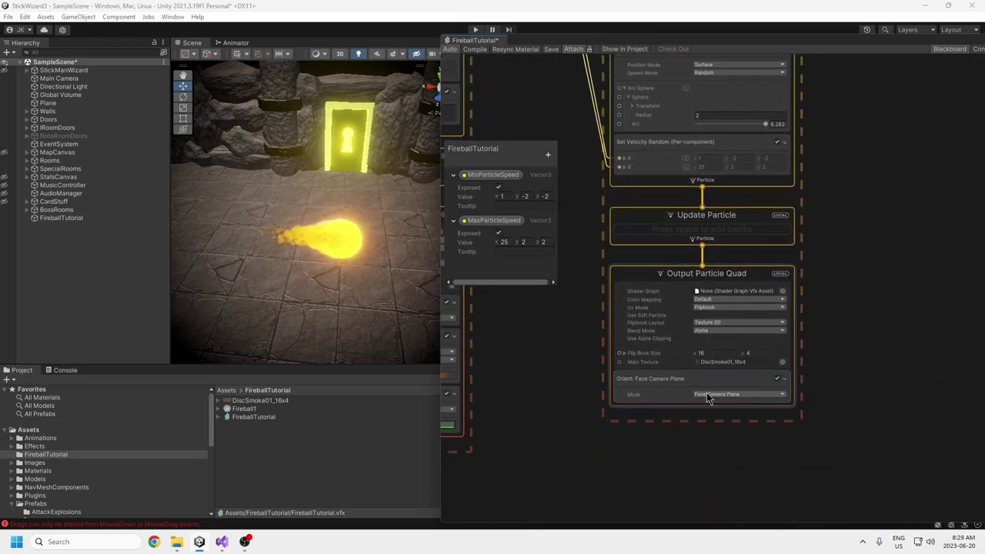
{"action": "scroll", "coordinate": [735, 396], "scroll_direction": "left", "scroll_amount": 5}
{"action": "left_click", "coordinate": [574, 339]}
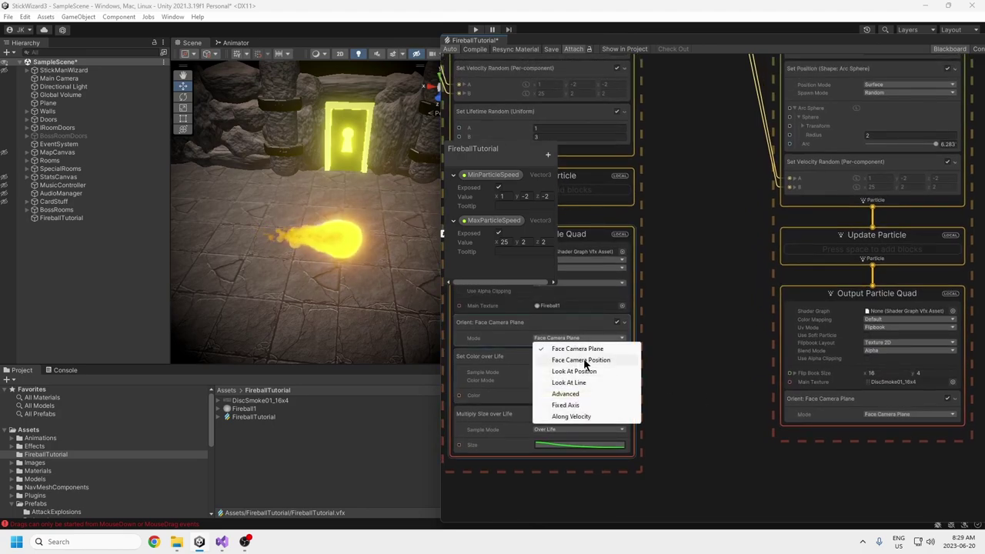
{"action": "left_click", "coordinate": [584, 361]}
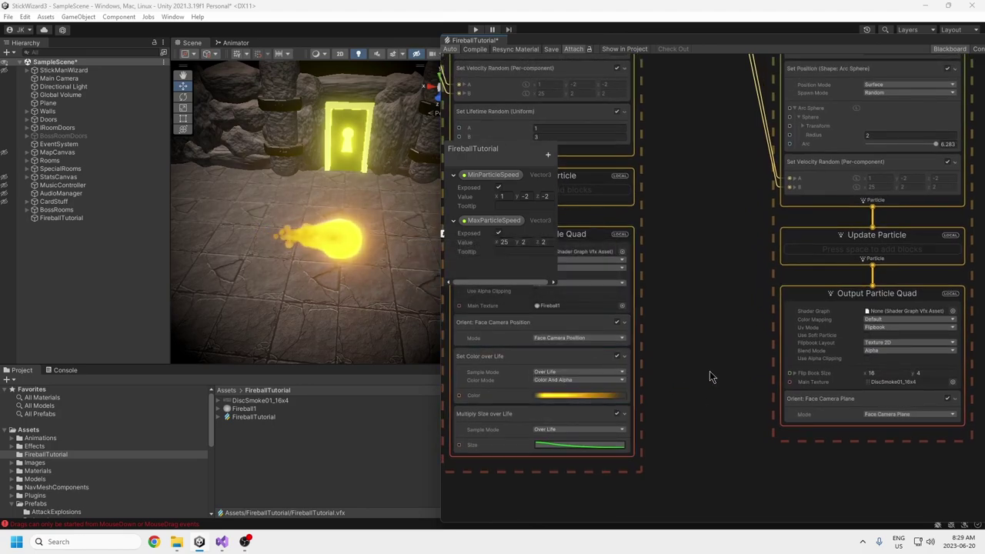
{"action": "scroll", "coordinate": [711, 377], "scroll_direction": "right", "scroll_amount": 3}
{"action": "left_click", "coordinate": [806, 418]}
{"action": "left_click", "coordinate": [809, 490]}
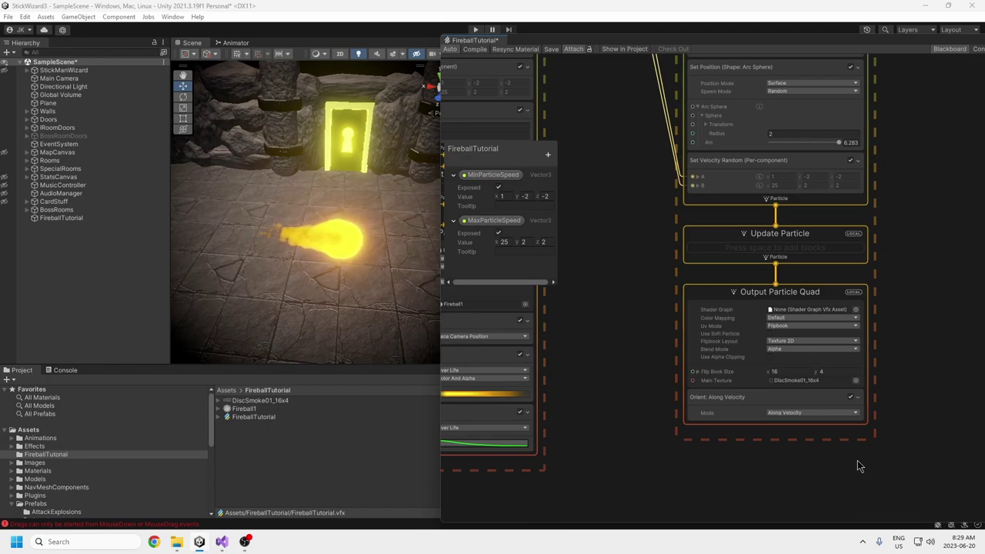
{"action": "scroll", "coordinate": [857, 461], "scroll_direction": "up", "scroll_amount": 7}
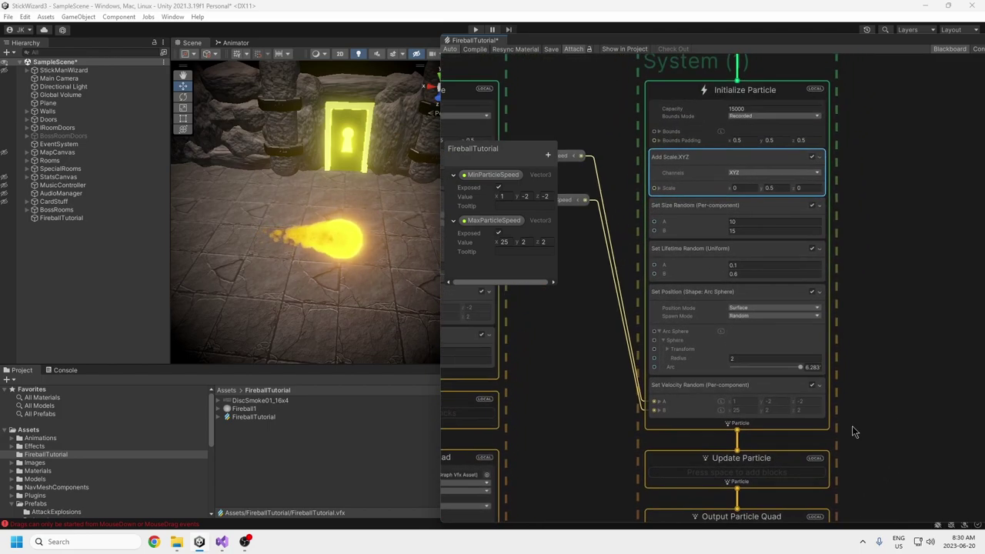
Step: Set smoke Size Random to 15–25 and Arc Sphere radius to 5, expanding its Transform
{"action": "scroll", "coordinate": [336, 257], "scroll_direction": "down", "scroll_amount": 2}
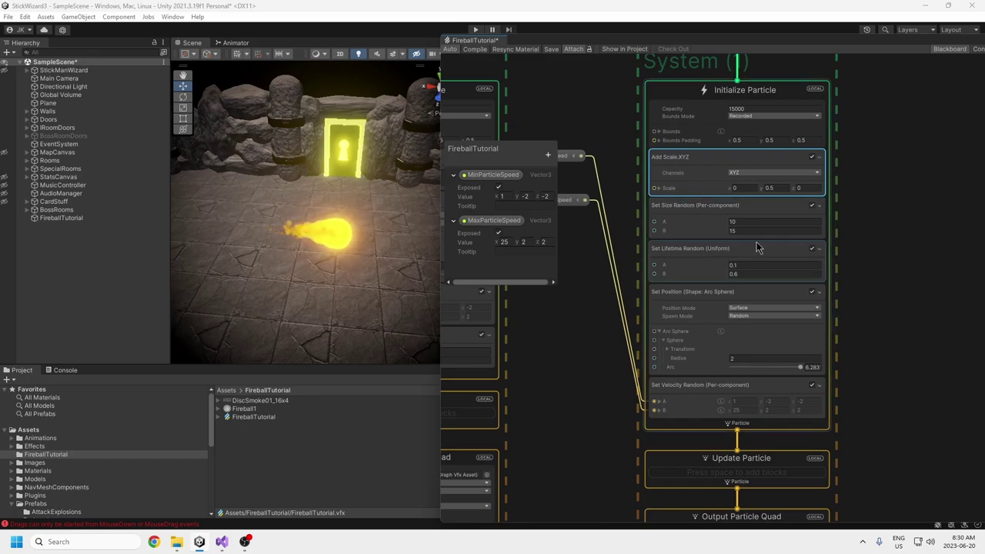
{"action": "left_click", "coordinate": [738, 222]}
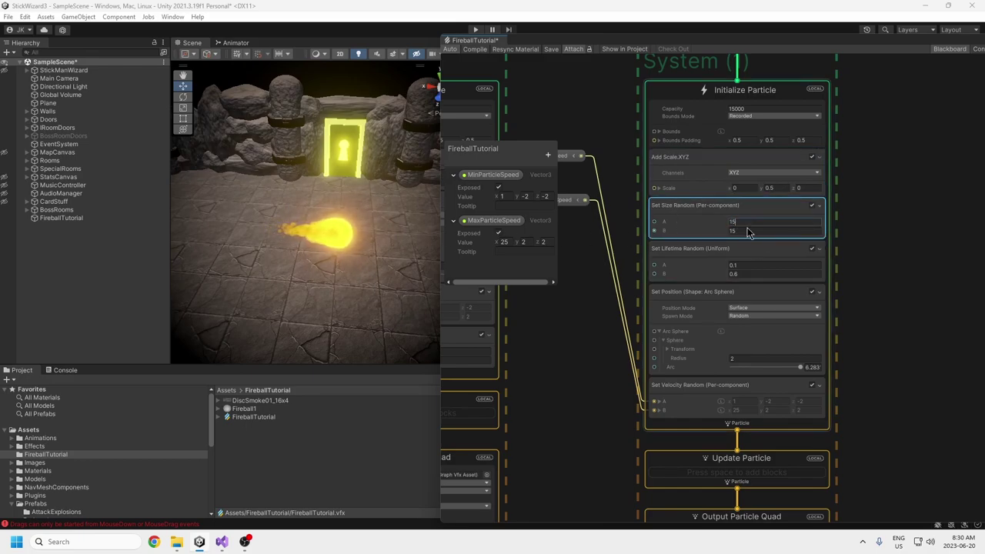
{"action": "left_click", "coordinate": [544, 304]}
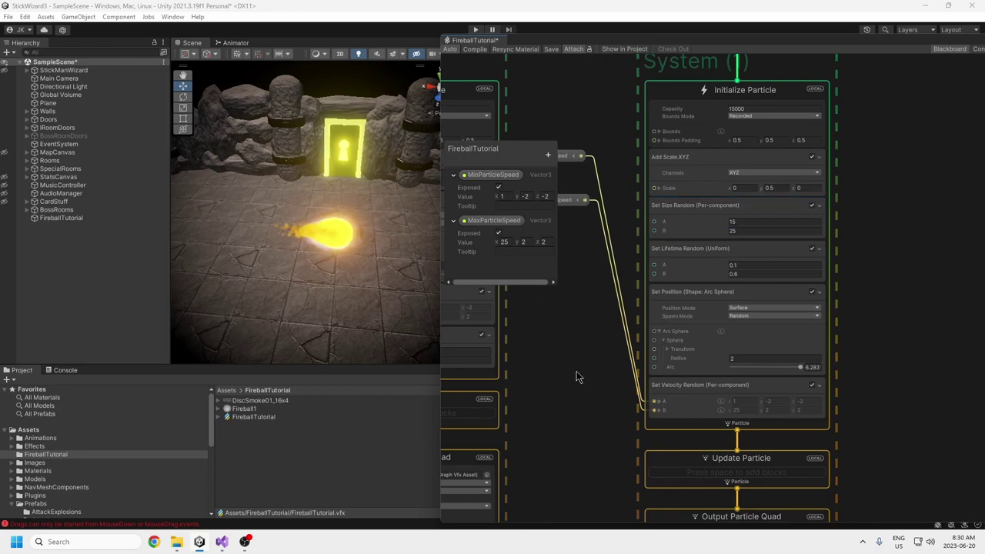
{"action": "left_click", "coordinate": [737, 357]}
{"action": "left_click", "coordinate": [668, 351]}
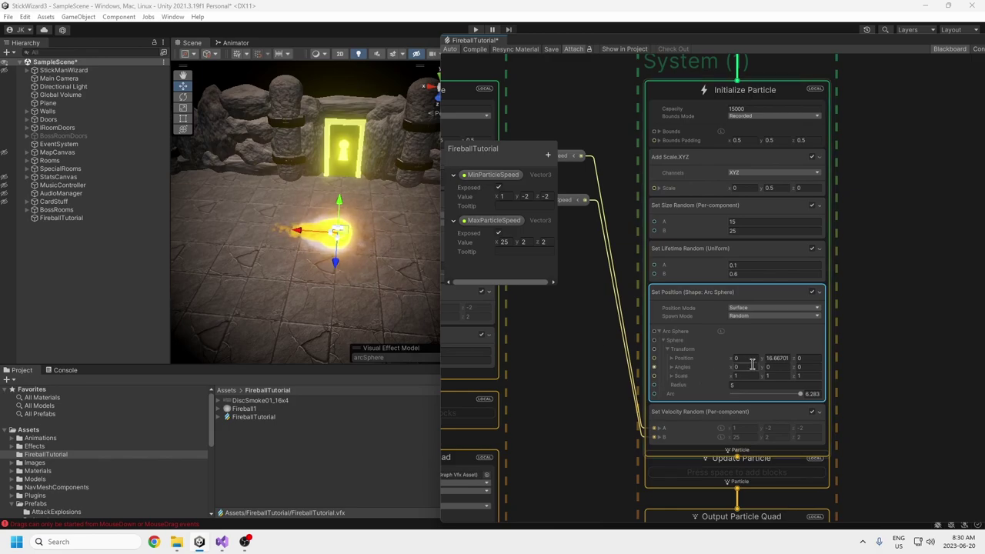
Step: Set the arc sphere's spawn Position X to 9
{"action": "middle_click_drag", "start_coordinate": [344, 288], "coordinate": [321, 325]}
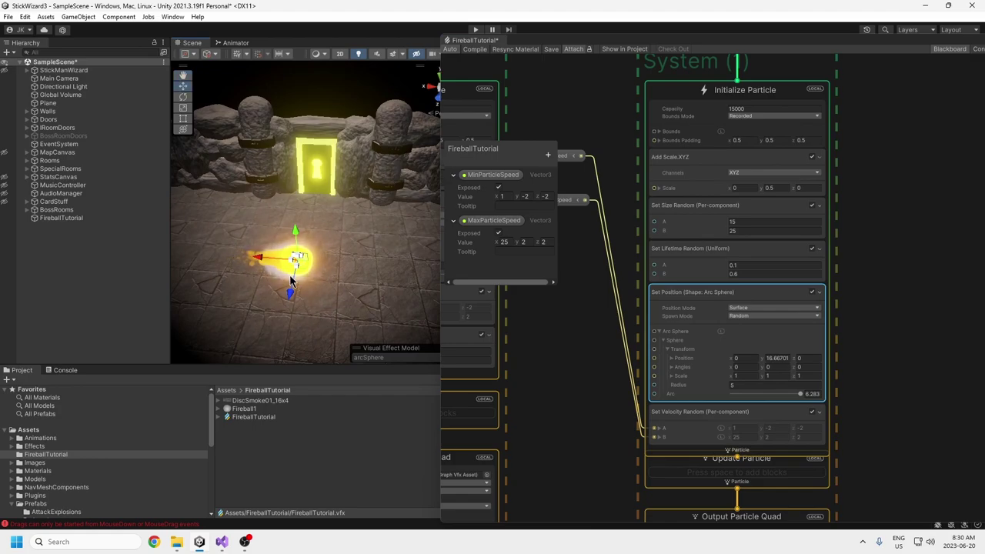
{"action": "left_click", "coordinate": [702, 367]}
{"action": "left_click", "coordinate": [751, 357]}
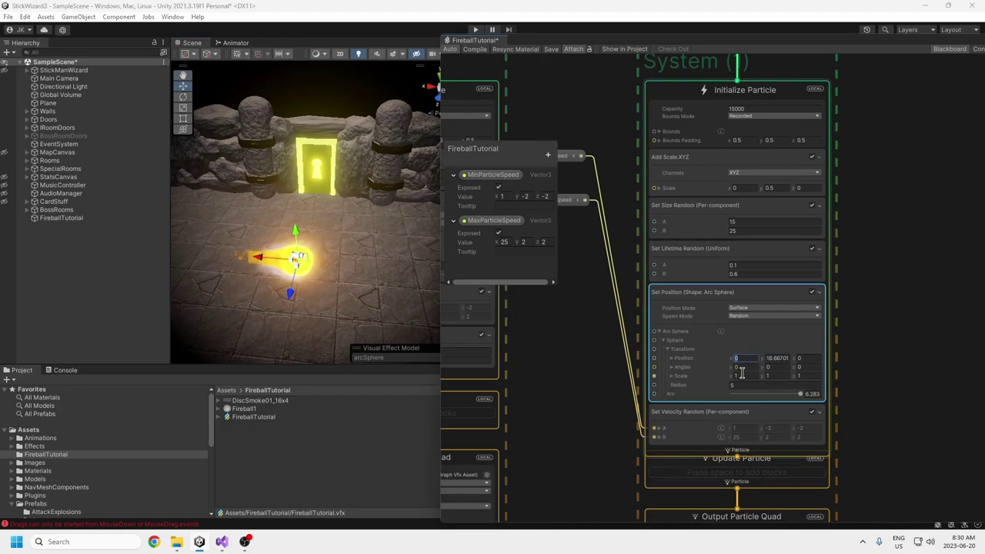
{"action": "type", "text": "15"}
{"action": "key", "text": "Return"}
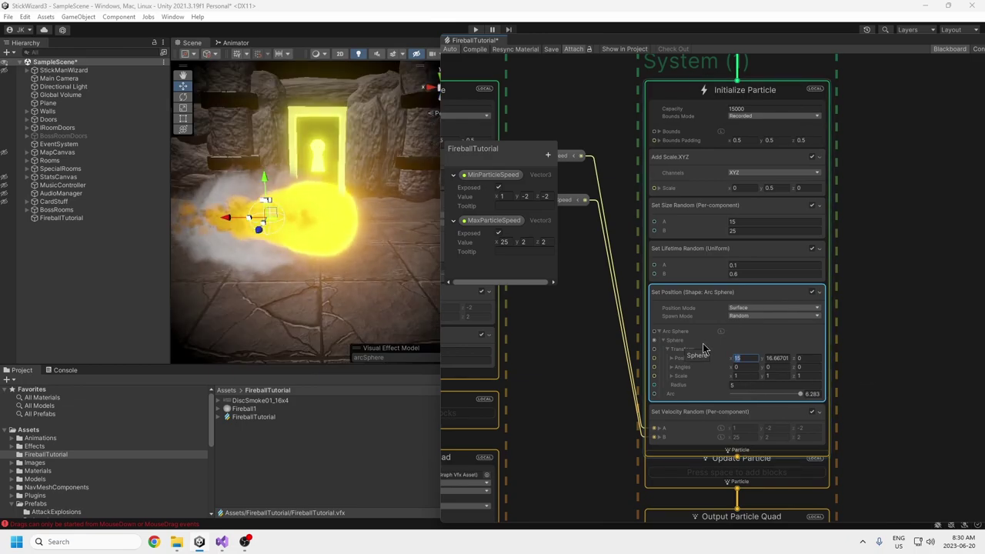
{"action": "type", "text": "9"}
{"action": "key", "text": "Return"}
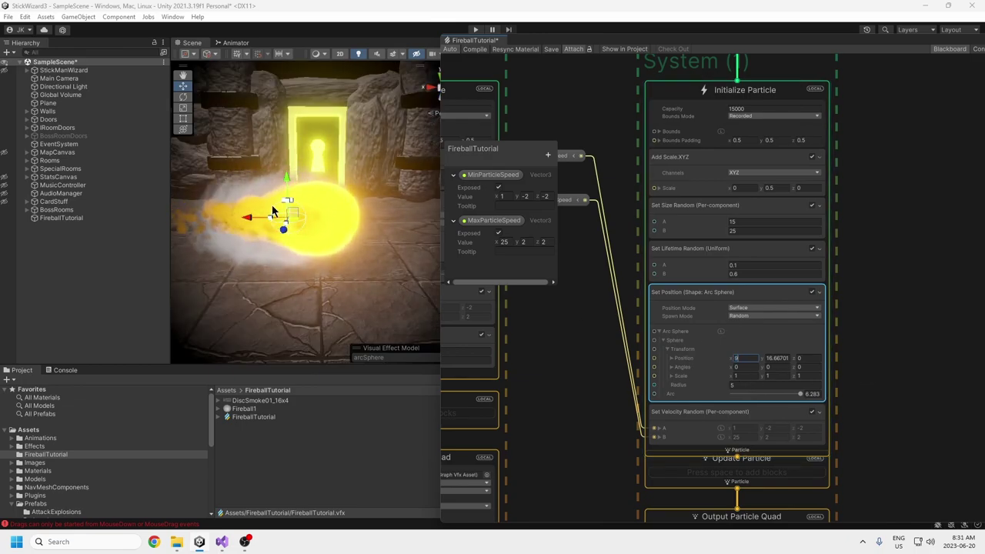
Step: Set the Set Size Random range to A 10 and B 15
{"action": "left_click_drag", "start_coordinate": [318, 232], "coordinate": [317, 288], "text": "alt"}
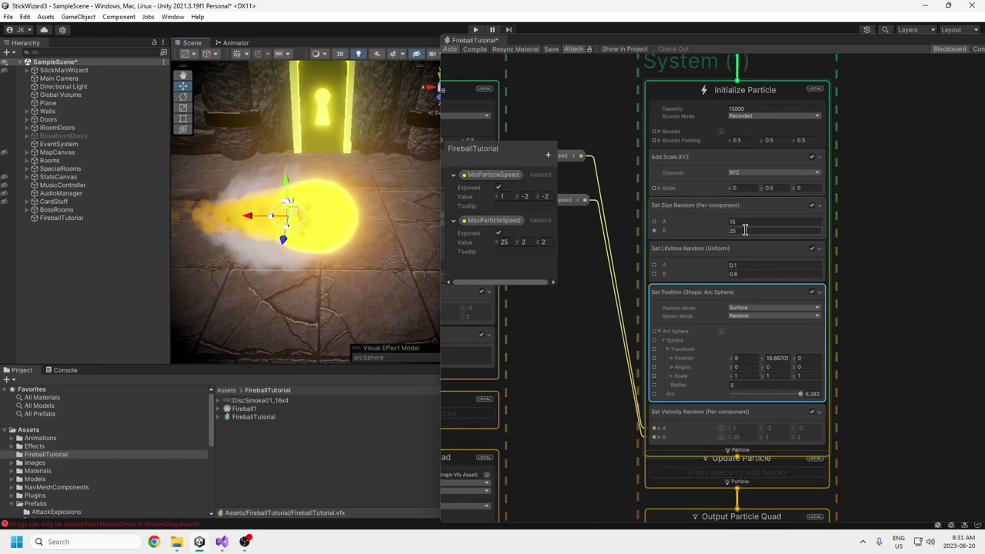
{"action": "left_click", "coordinate": [688, 221]}
{"action": "type", "text": "10"}
{"action": "key", "text": "Tab"}
{"action": "type", "text": "15"}
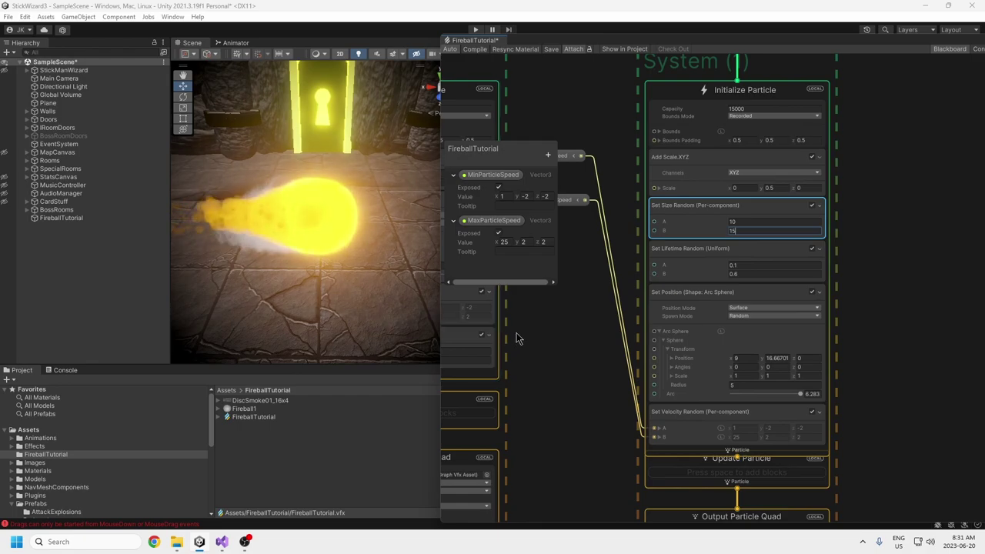
Step: Set the arc sphere's spawn Position Y to 0
{"action": "left_click_drag", "start_coordinate": [257, 220], "coordinate": [254, 254], "text": "alt"}
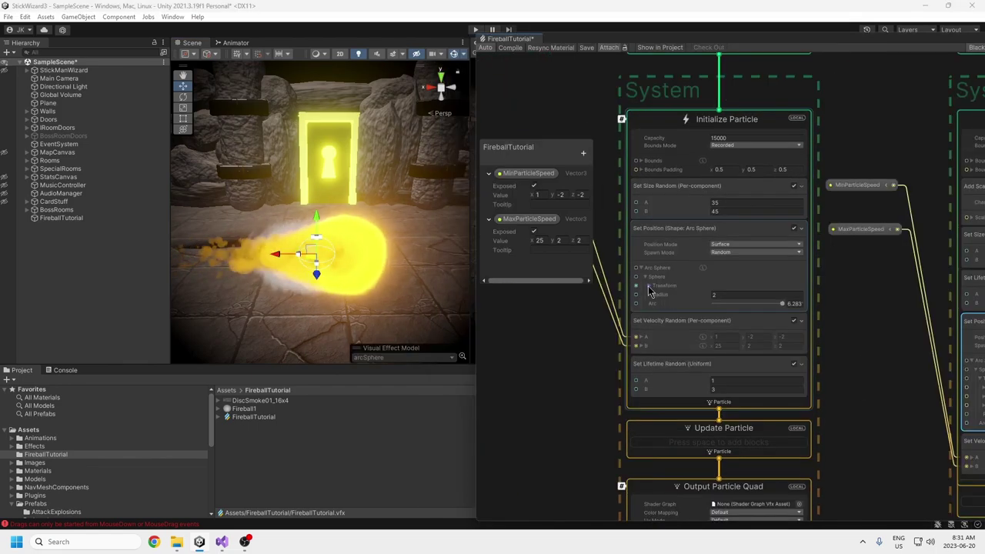
{"action": "left_click", "coordinate": [649, 291]}
{"action": "left_click", "coordinate": [759, 294]}
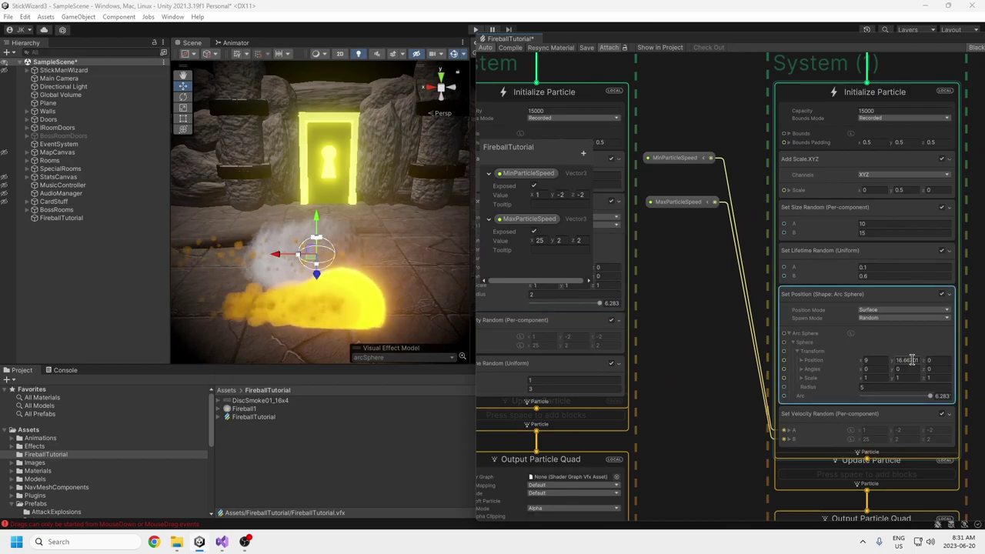
{"action": "left_click", "coordinate": [739, 308]}
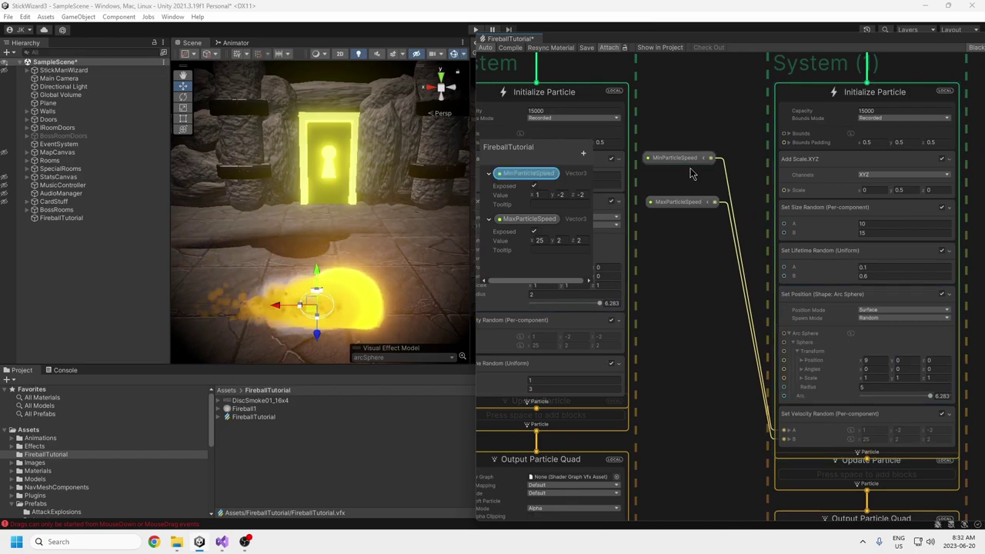
Step: Create an empty FireballPrefab parent, nest FireballTutorial under it, and raise it upward
{"action": "left_click_drag", "start_coordinate": [740, 39], "coordinate": [642, 231]}
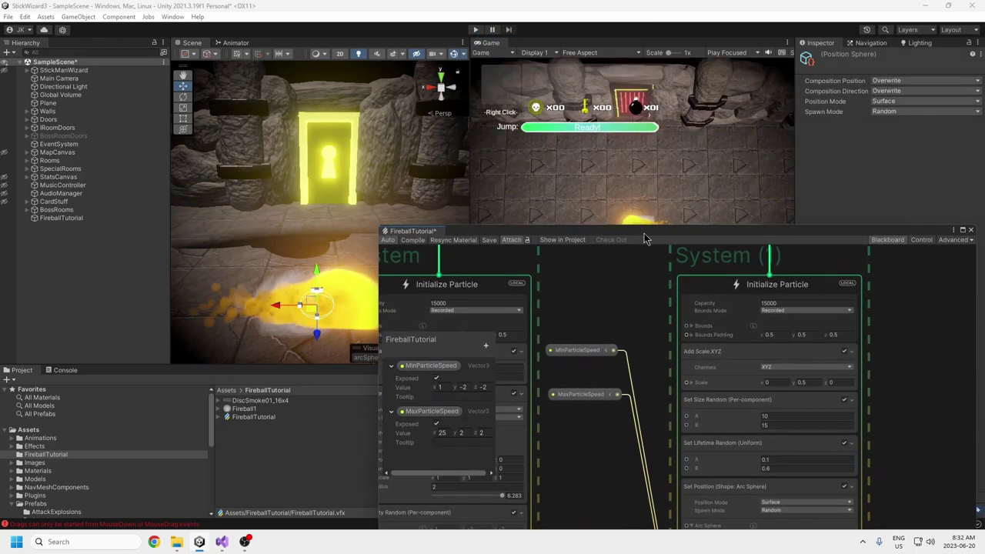
{"action": "left_click", "coordinate": [72, 220]}
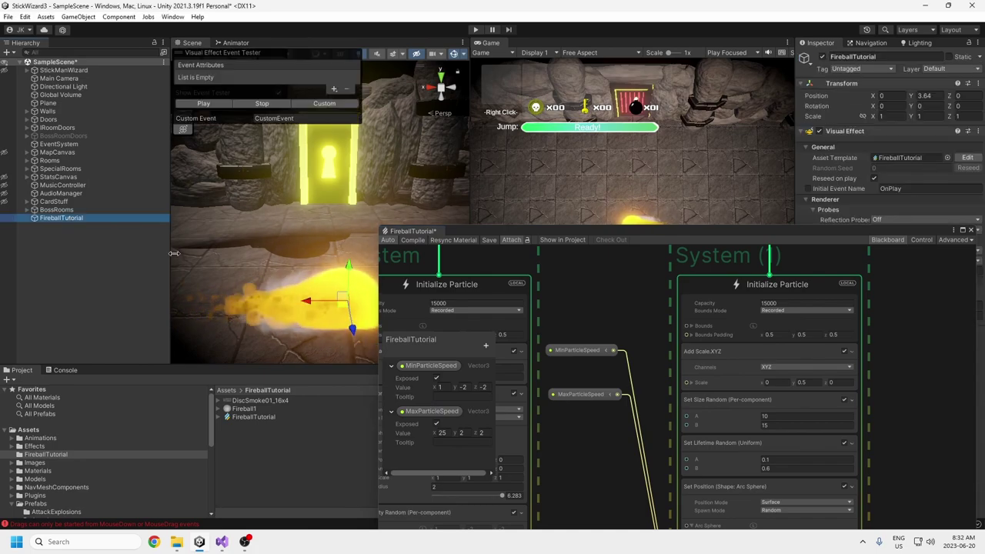
{"action": "right_click", "coordinate": [70, 238]}
{"action": "left_click", "coordinate": [107, 363]}
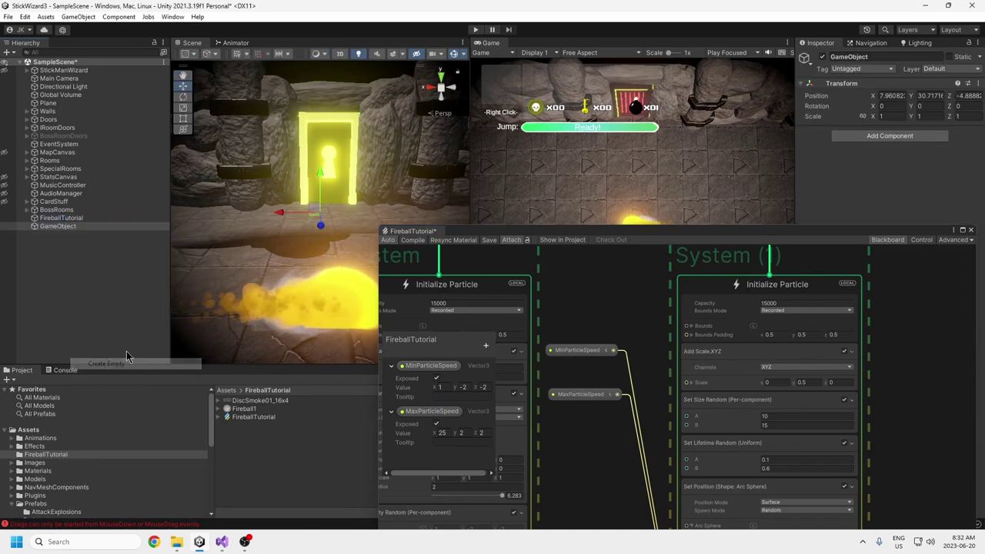
{"action": "left_click_drag", "start_coordinate": [67, 221], "coordinate": [58, 219]}
{"action": "left_click", "coordinate": [68, 229]}
{"action": "left_click", "coordinate": [58, 219]}
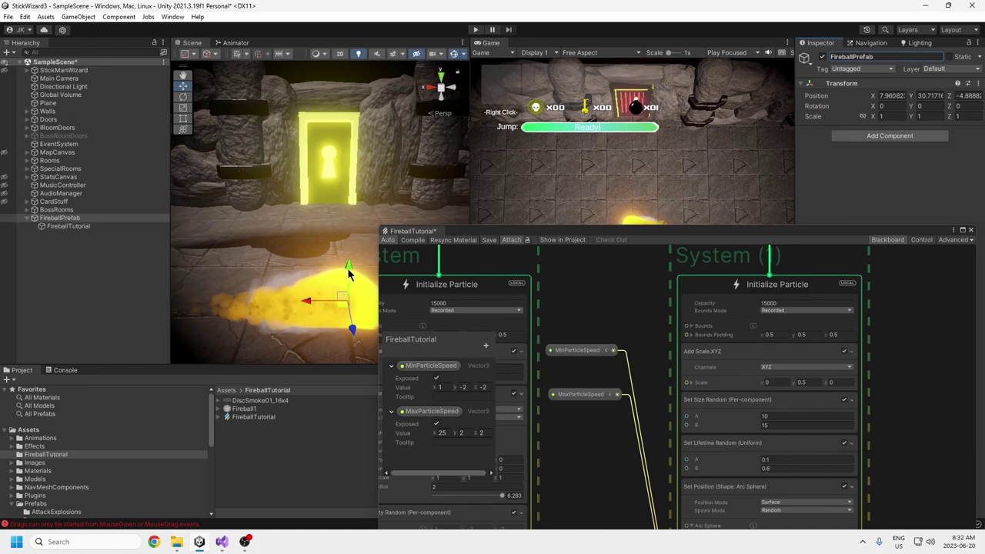
{"action": "left_click_drag", "start_coordinate": [348, 271], "coordinate": [336, 176]}
{"action": "left_click_drag", "start_coordinate": [719, 233], "coordinate": [674, 99]}
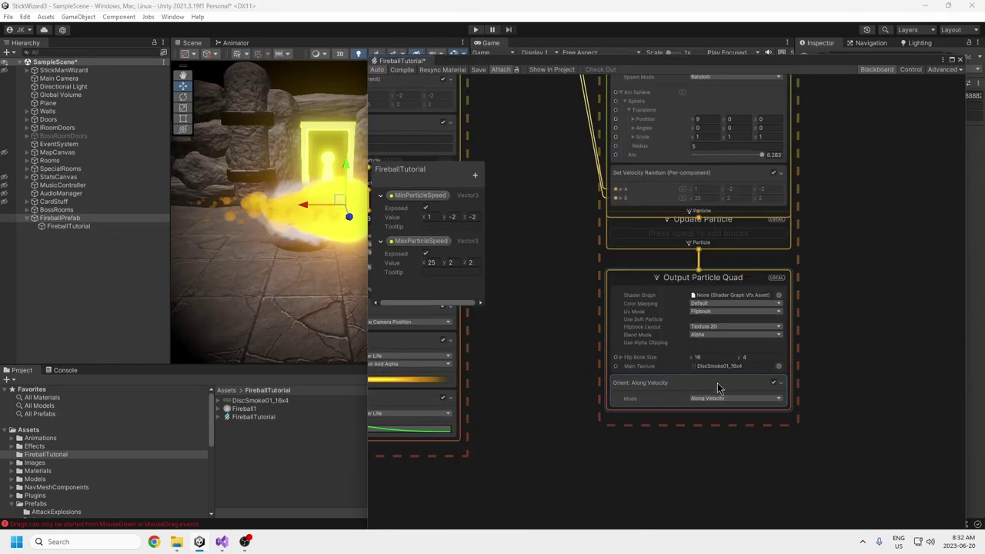
Step: Add a Set Color over Life block below Orient: Along Velocity in the smoke output
{"action": "left_click", "coordinate": [715, 383]}
{"action": "key", "text": "space"}
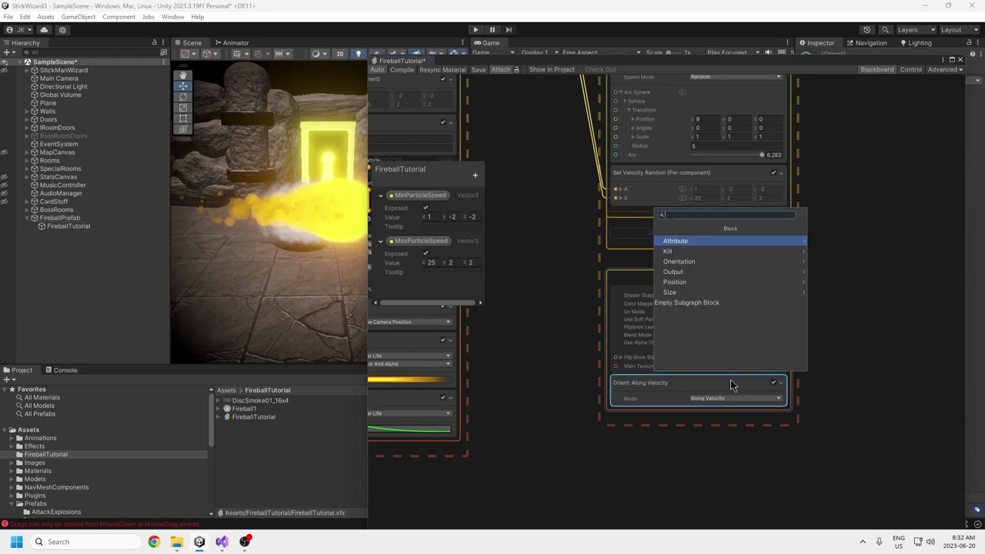
{"action": "type", "text": "set color over life"}
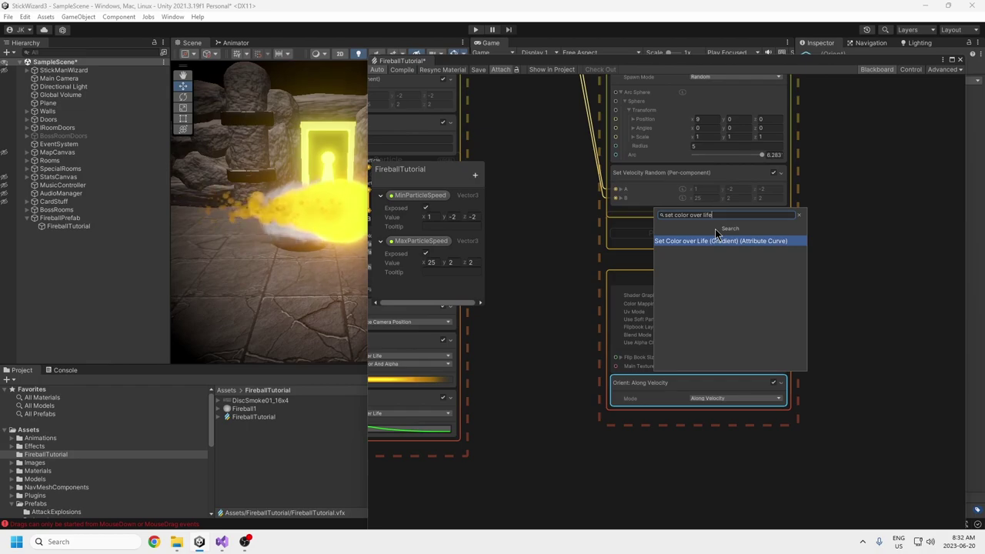
{"action": "key", "text": "Return"}
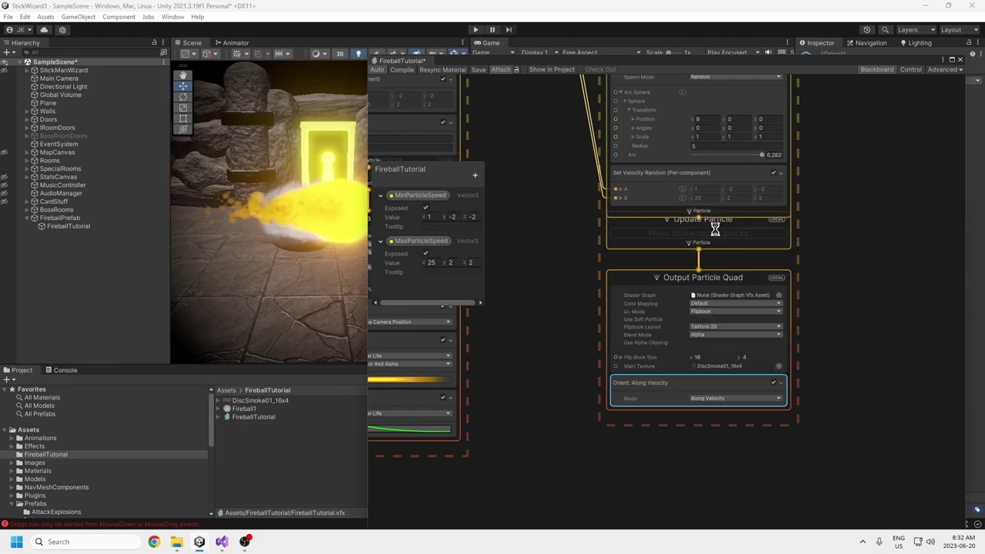
{"action": "left_click_drag", "start_coordinate": [698, 389], "coordinate": [690, 464]}
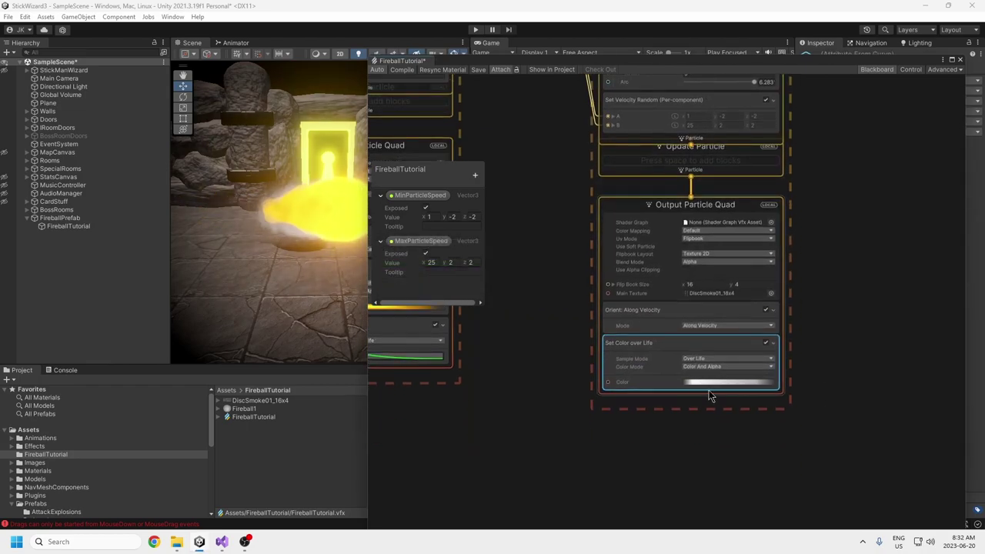
Step: Make the gradient's start key orange and its end key black
{"action": "left_click", "coordinate": [707, 384]}
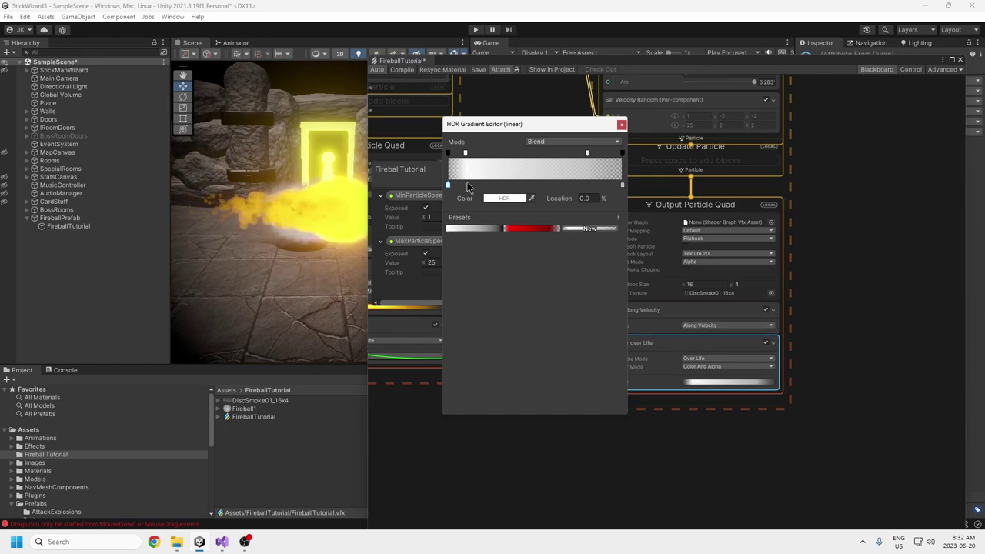
{"action": "left_click", "coordinate": [504, 197]}
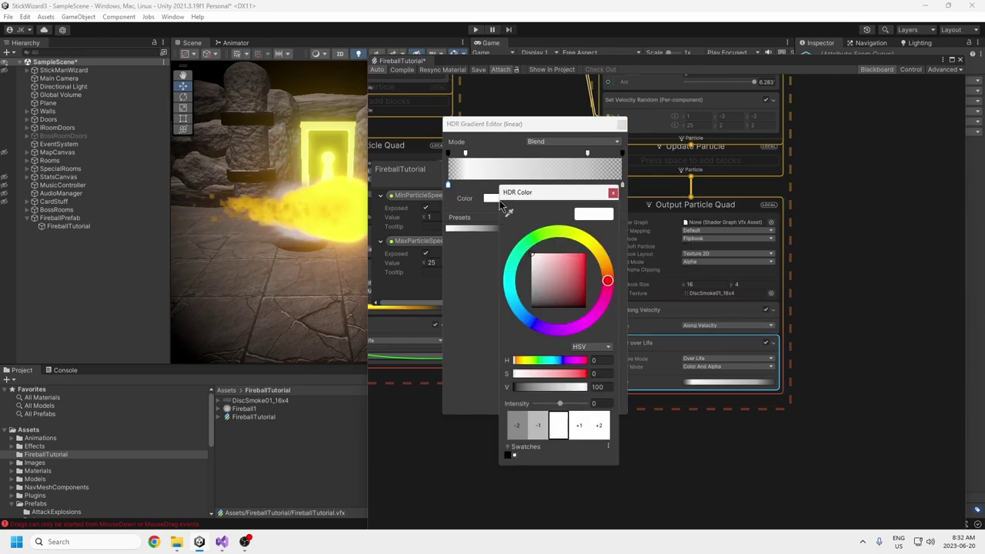
{"action": "left_click", "coordinate": [587, 258]}
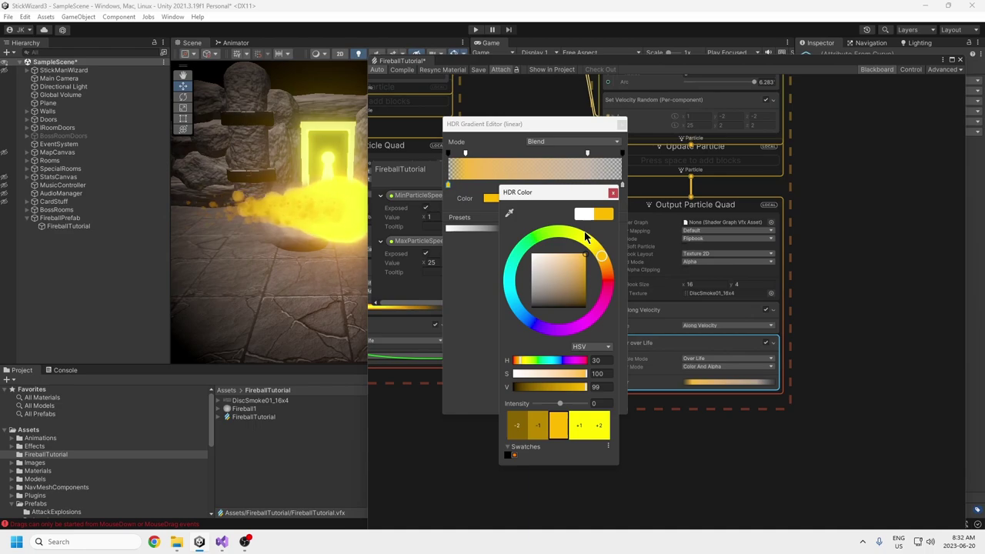
{"action": "left_click", "coordinate": [613, 192]}
{"action": "left_click", "coordinate": [622, 185]}
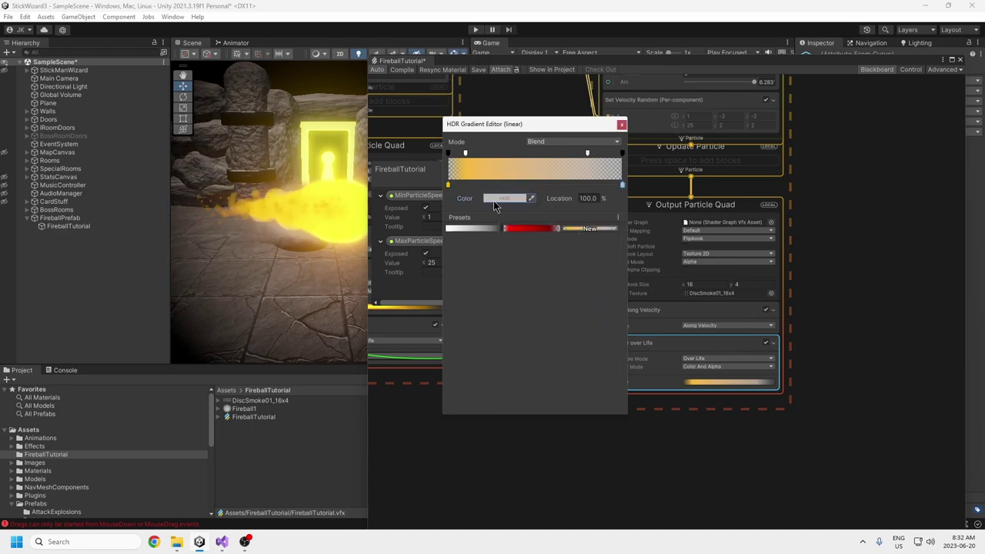
{"action": "left_click", "coordinate": [505, 197]}
{"action": "left_click_drag", "start_coordinate": [528, 266], "coordinate": [527, 306]}
{"action": "left_click", "coordinate": [609, 193]}
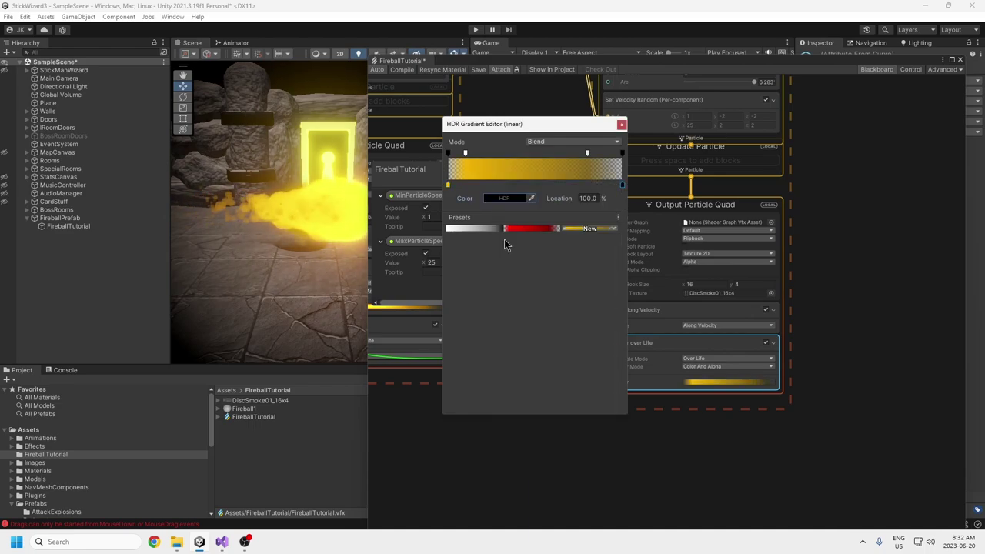
{"action": "left_click", "coordinate": [259, 223]}
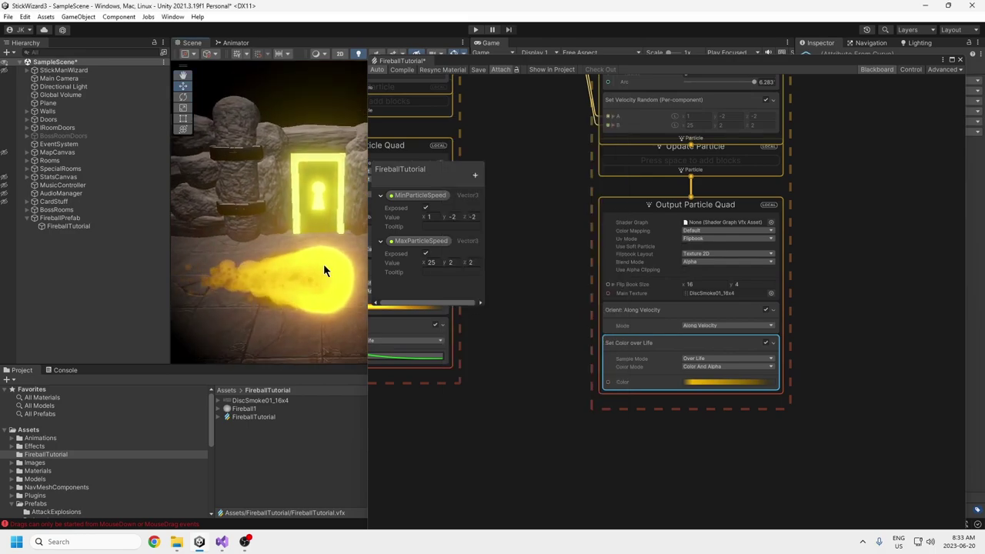
Step: Make the gradient fully opaque at the start and add a black key midway
{"action": "left_click", "coordinate": [712, 383]}
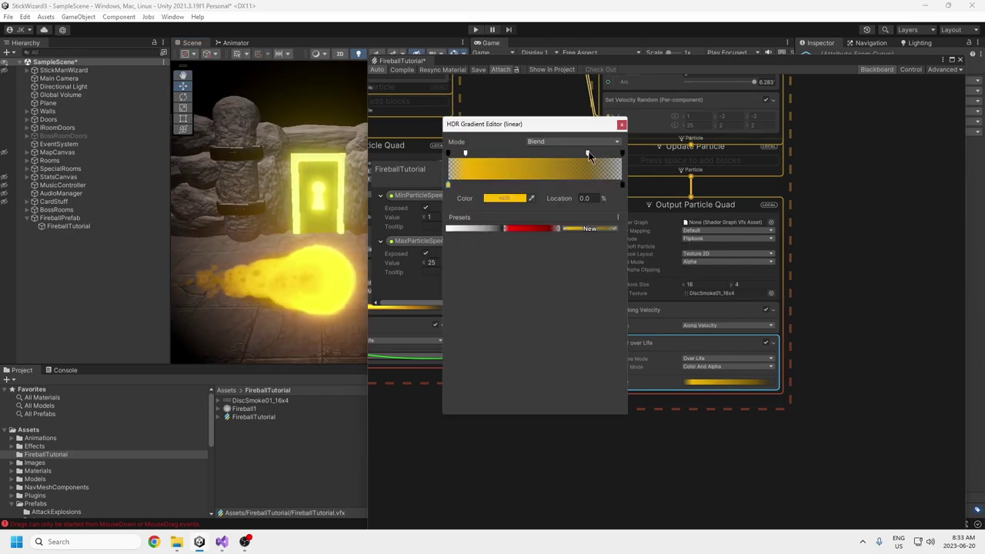
{"action": "left_click", "coordinate": [622, 153]}
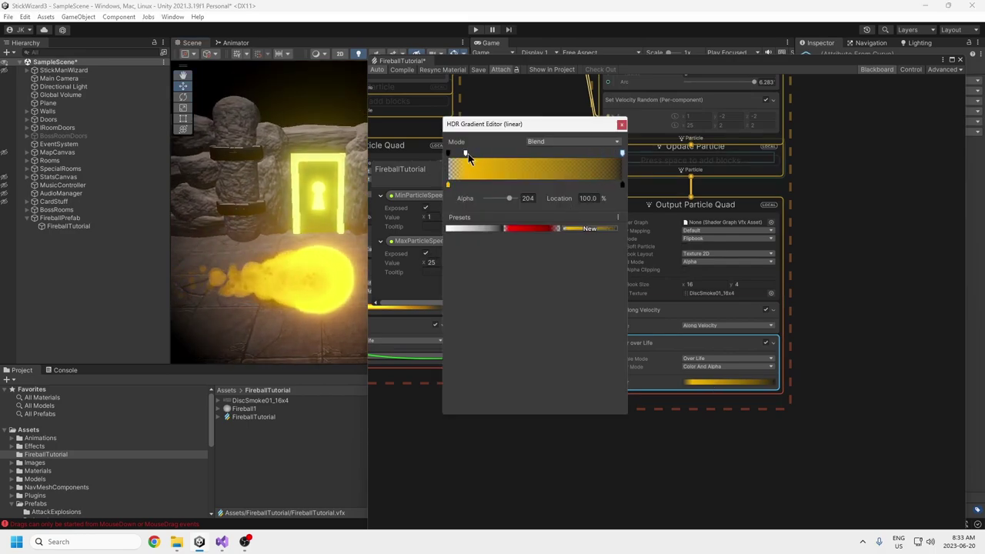
{"action": "left_click_drag", "start_coordinate": [465, 154], "coordinate": [448, 154]}
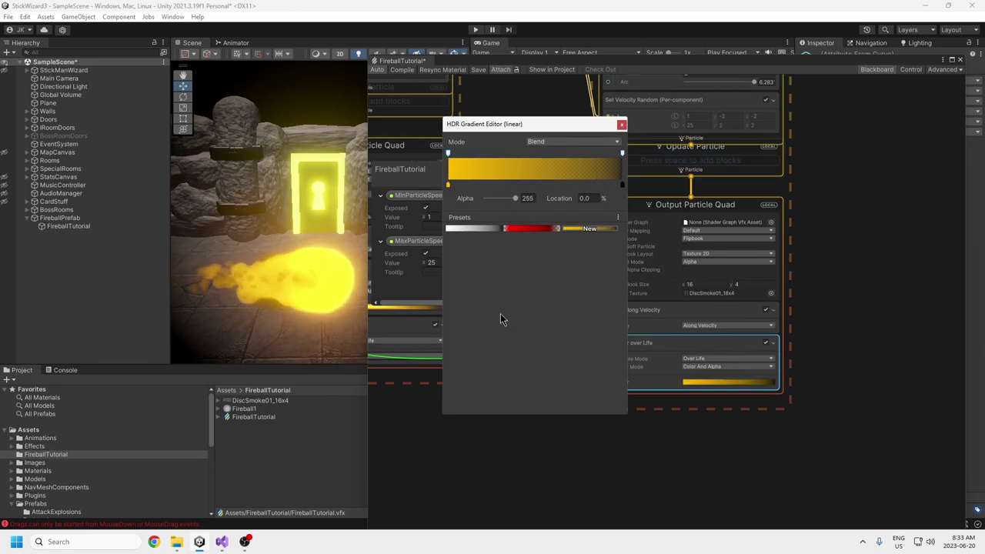
{"action": "left_click", "coordinate": [533, 185]}
{"action": "left_click", "coordinate": [496, 198]}
{"action": "left_click", "coordinate": [545, 306]}
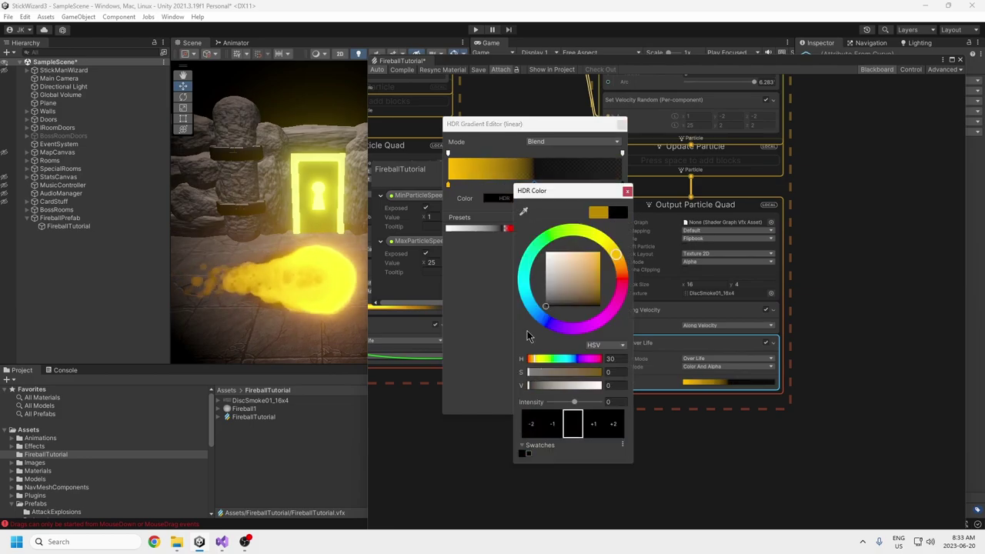
{"action": "left_click", "coordinate": [627, 190]}
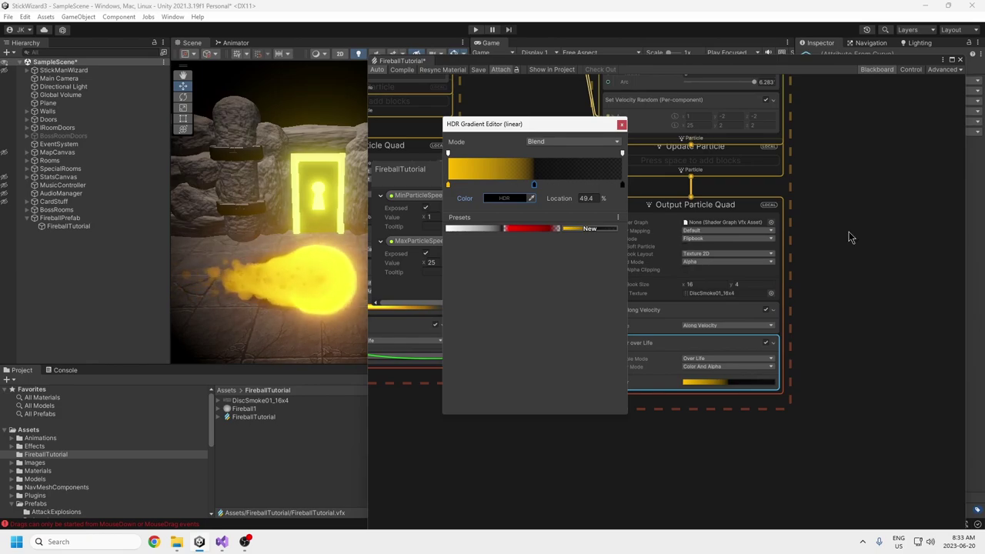
{"action": "left_click", "coordinate": [260, 267]}
{"action": "scroll", "coordinate": [307, 300], "scroll_direction": "down", "scroll_amount": 2}
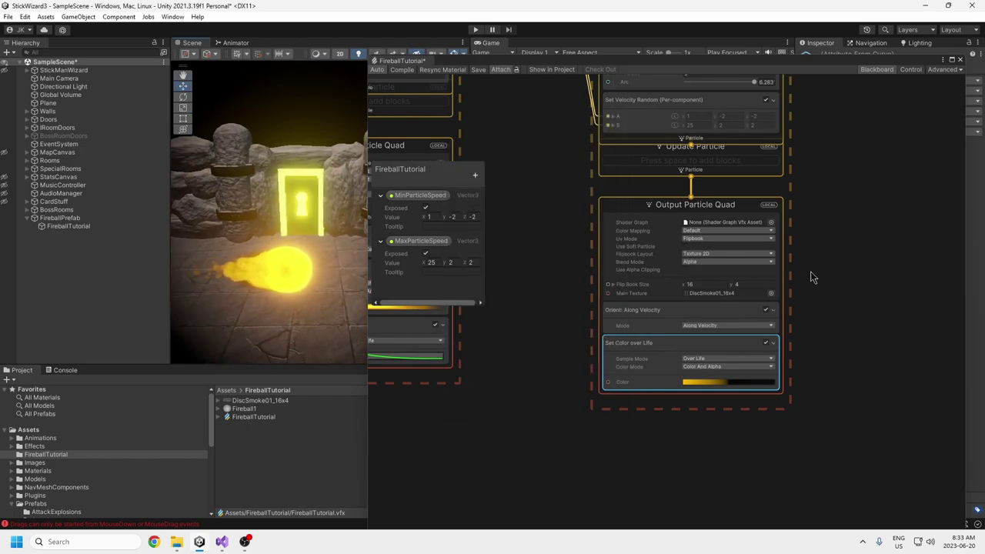
{"action": "scroll", "coordinate": [831, 296], "scroll_direction": "up", "scroll_amount": 5}
{"action": "middle_click_drag", "start_coordinate": [837, 290], "coordinate": [875, 290]}
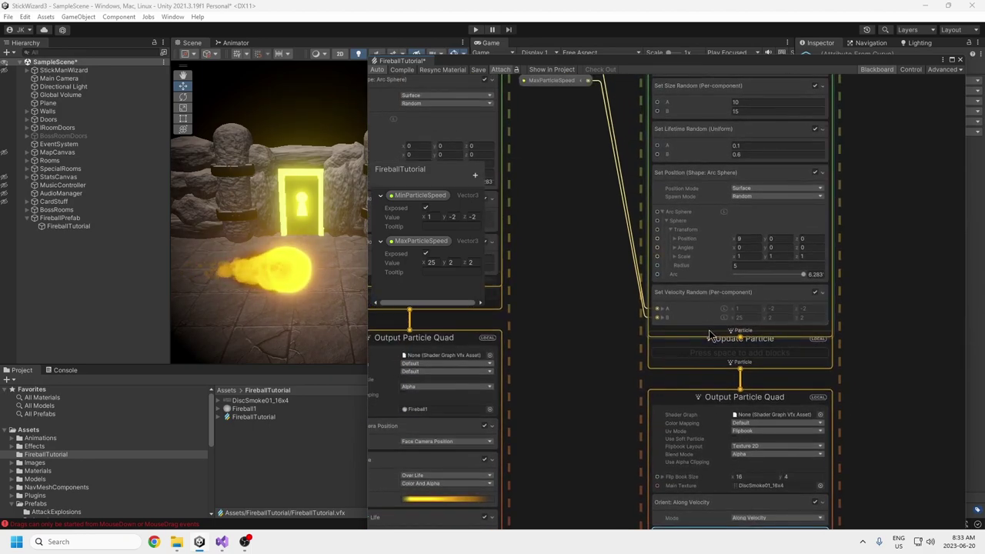
Step: Add an Add Velocity block with x 15 to the smoke's Initialize, then disable it
{"action": "left_click", "coordinate": [793, 327]}
{"action": "key", "text": "space"}
{"action": "type", "text": "velocity"}
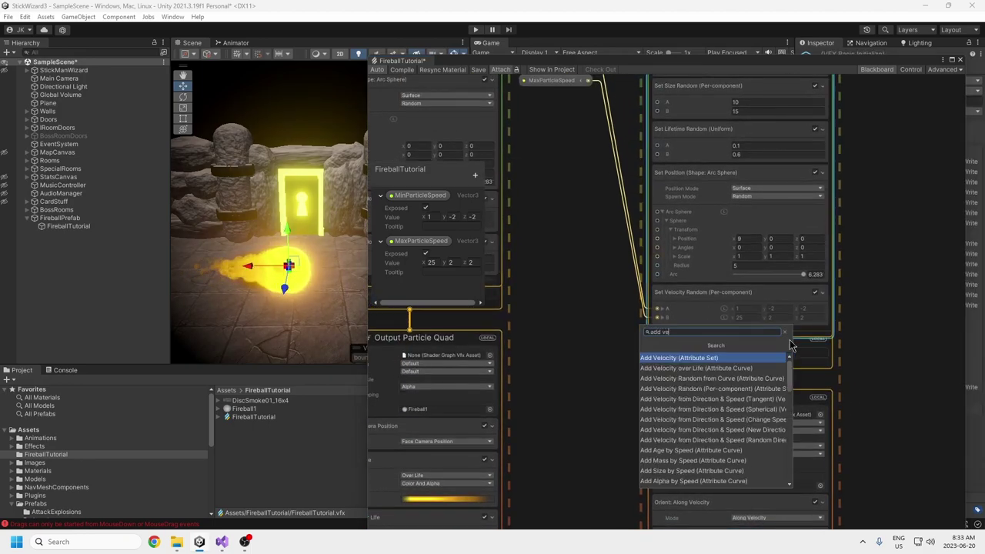
{"action": "key", "text": "Return"}
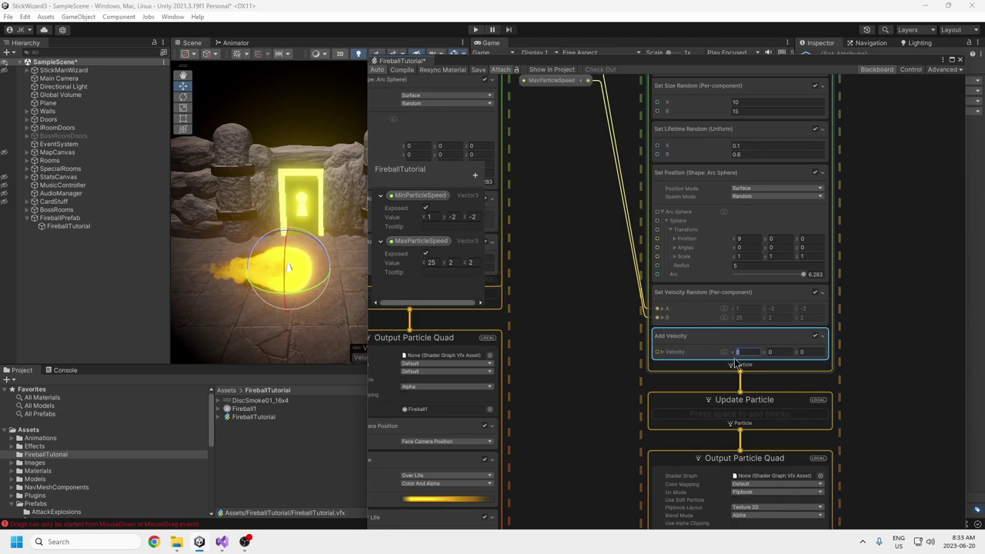
{"action": "type", "text": "15"}
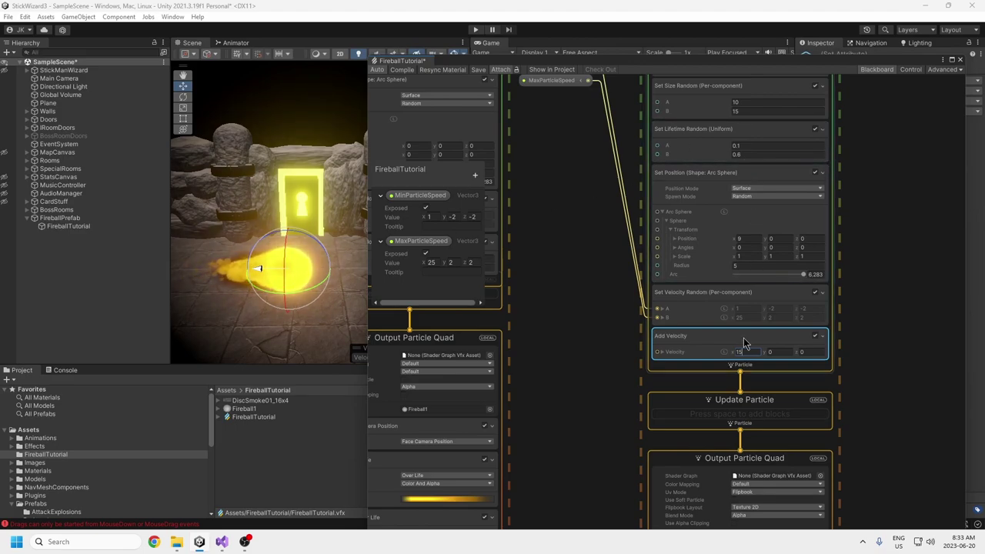
{"action": "left_click", "coordinate": [817, 337]}
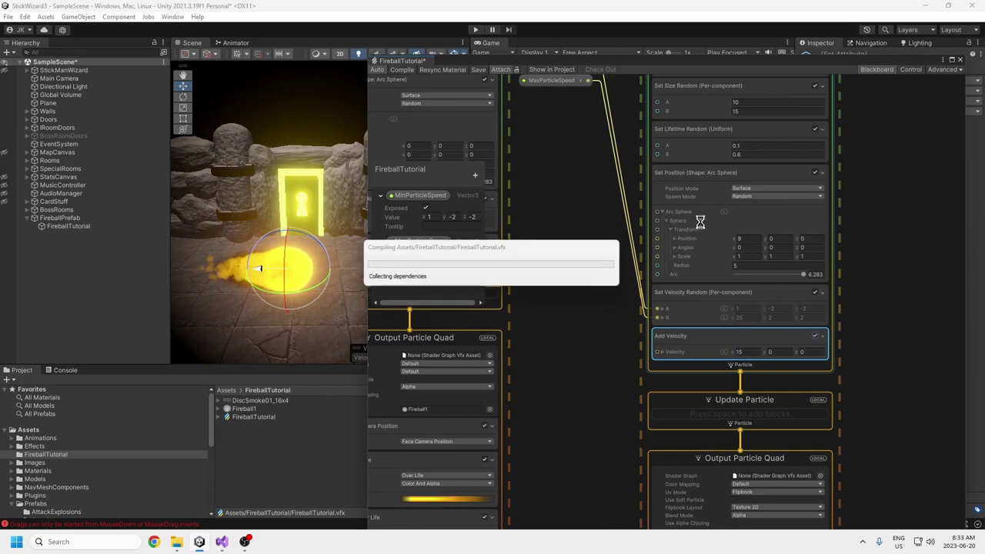
{"action": "left_click", "coordinate": [737, 154]}
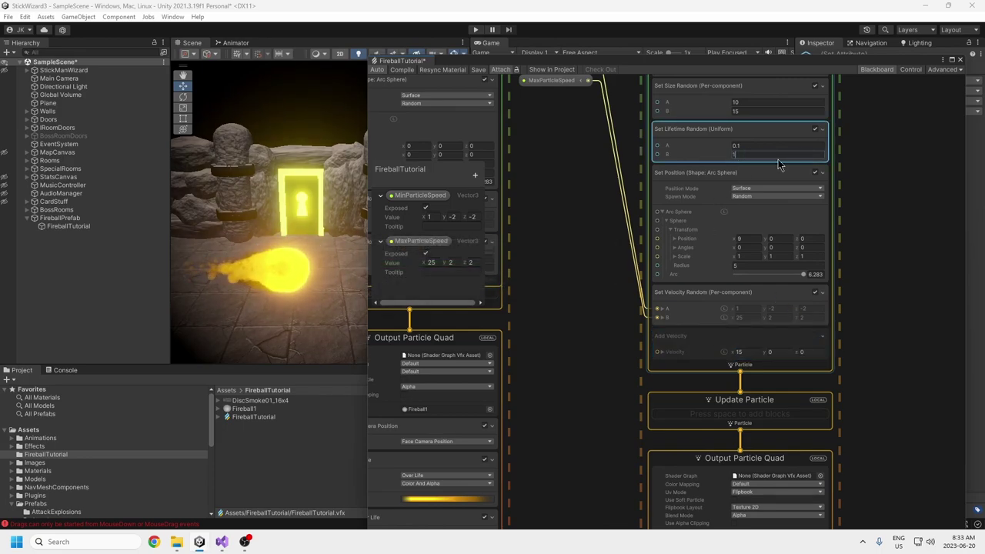
Step: Raise the colour-over-life gradient key's HDR intensity to 3.7
{"action": "scroll", "coordinate": [795, 462], "scroll_direction": "down", "scroll_amount": 5}
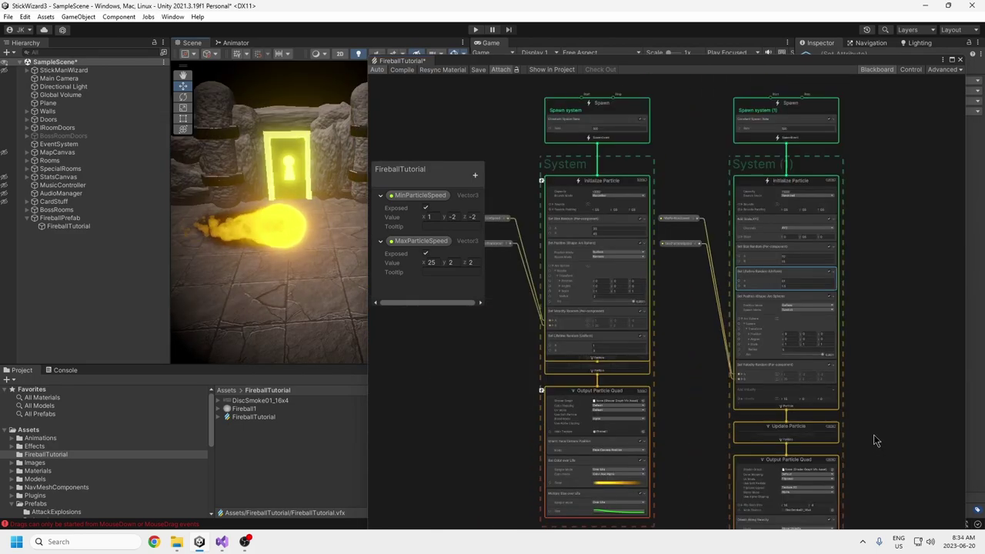
{"action": "scroll", "coordinate": [875, 440], "scroll_direction": "up", "scroll_amount": 5}
{"action": "left_click", "coordinate": [756, 404]}
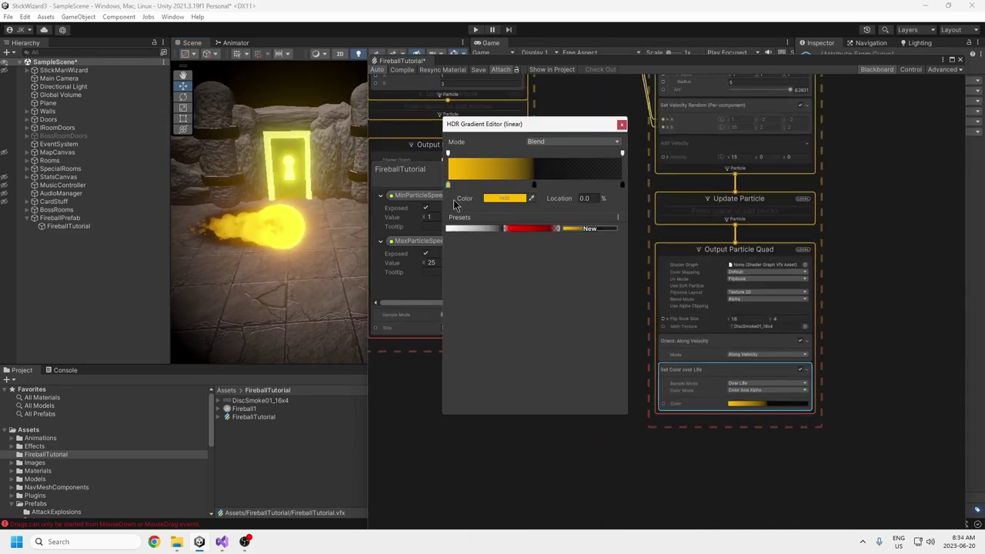
{"action": "left_click", "coordinate": [503, 200]}
{"action": "left_click_drag", "start_coordinate": [564, 410], "coordinate": [578, 414]}
{"action": "right_click_drag", "start_coordinate": [301, 314], "coordinate": [484, 331]}
Step: Change the gradient's first key to a full-brightness red
{"action": "left_click", "coordinate": [796, 406]}
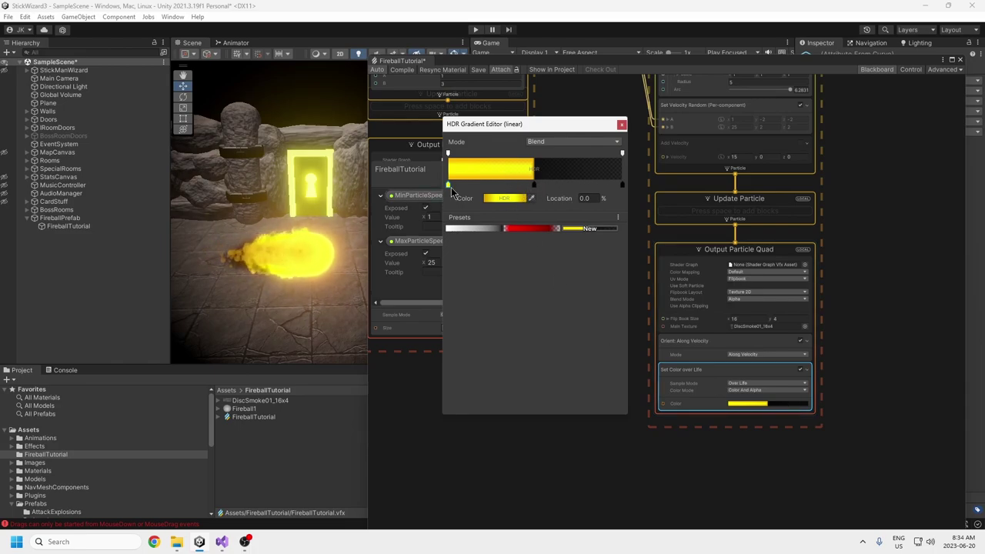
{"action": "left_click", "coordinate": [508, 198]}
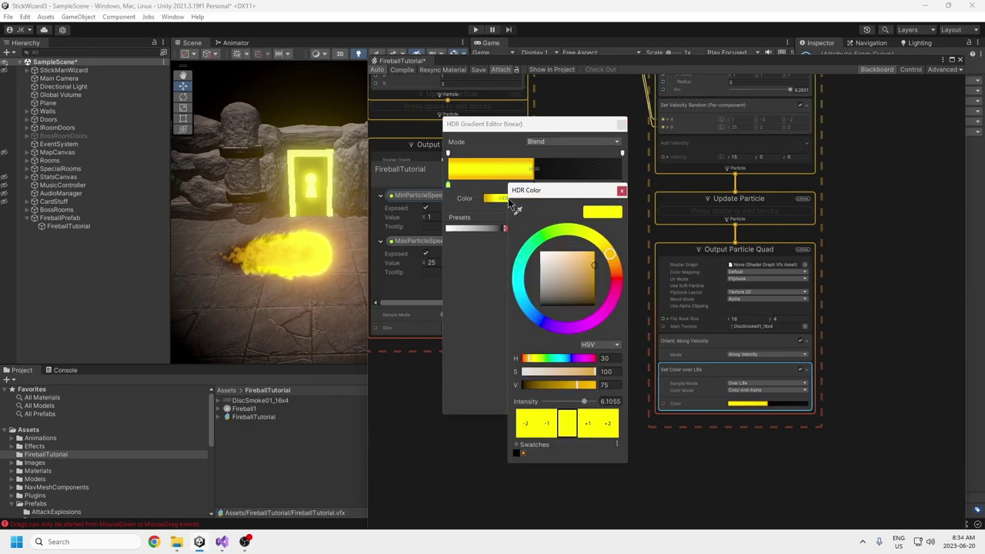
{"action": "left_click", "coordinate": [620, 280]}
{"action": "left_click_drag", "start_coordinate": [562, 260], "coordinate": [604, 246]}
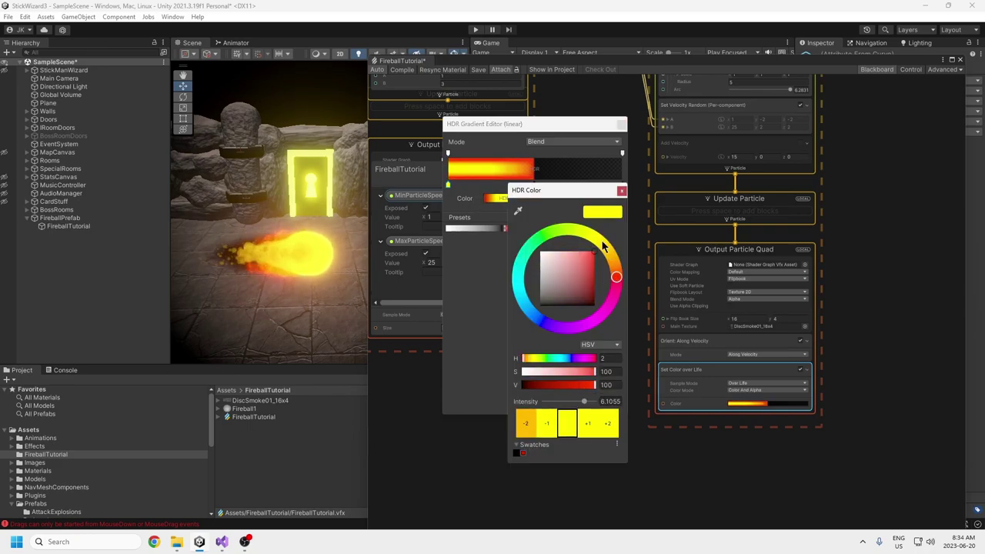
{"action": "left_click", "coordinate": [269, 274]}
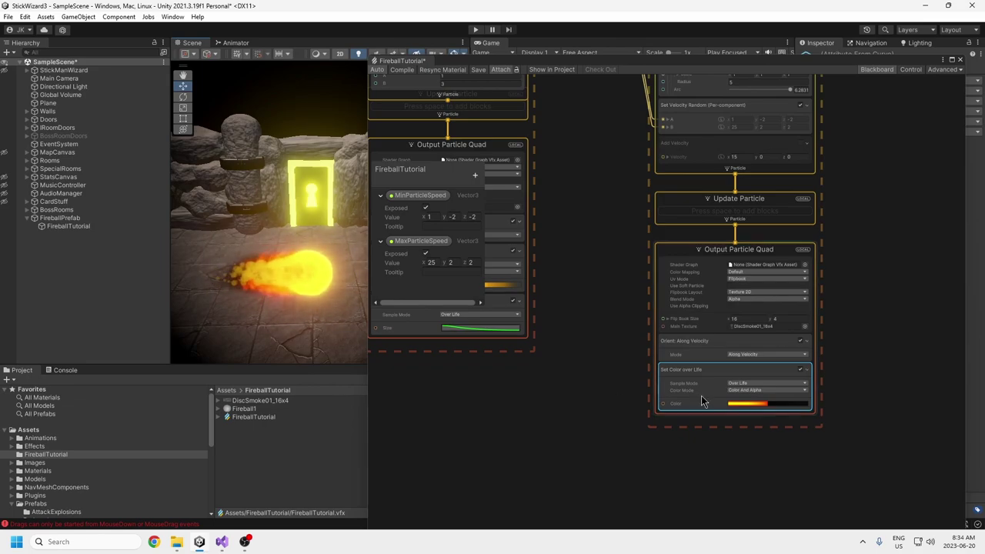
Step: Move the gradient's colour key to 71.5%
{"action": "left_click", "coordinate": [781, 404]}
{"action": "left_click_drag", "start_coordinate": [536, 190], "coordinate": [574, 197]}
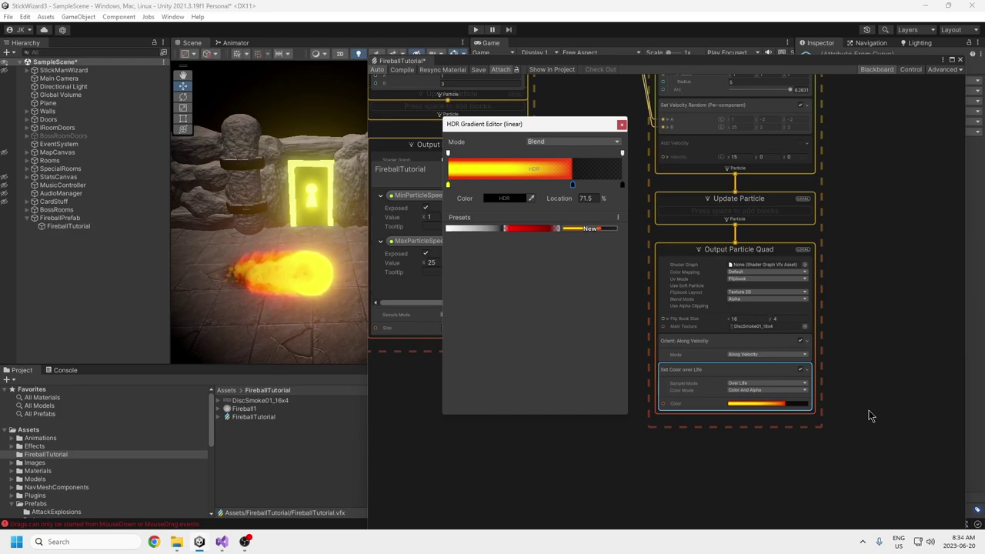
{"action": "scroll", "coordinate": [868, 410], "scroll_direction": "down", "scroll_amount": 3}
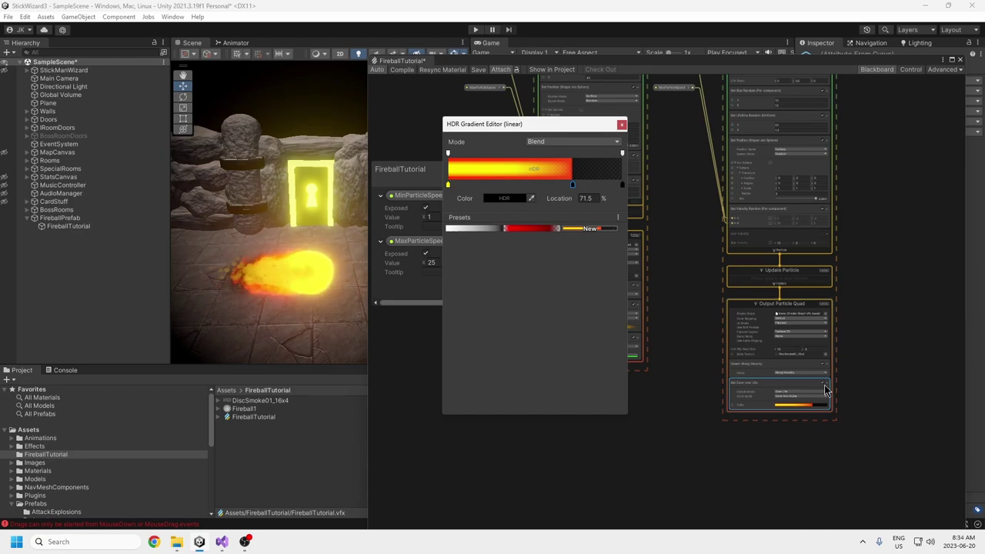
{"action": "scroll", "coordinate": [896, 407], "scroll_direction": "down", "scroll_amount": 3}
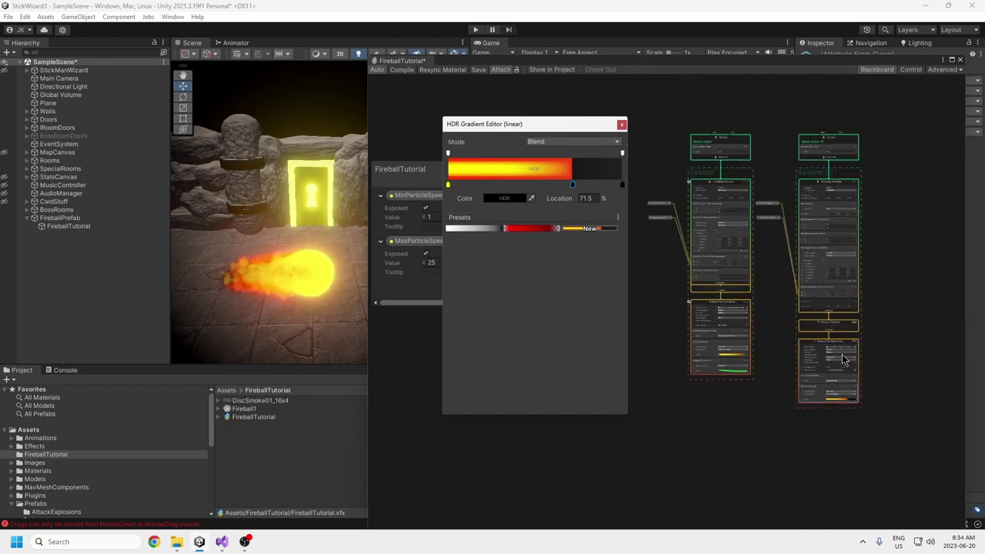
{"action": "left_click_drag", "start_coordinate": [728, 113], "coordinate": [721, 398]}
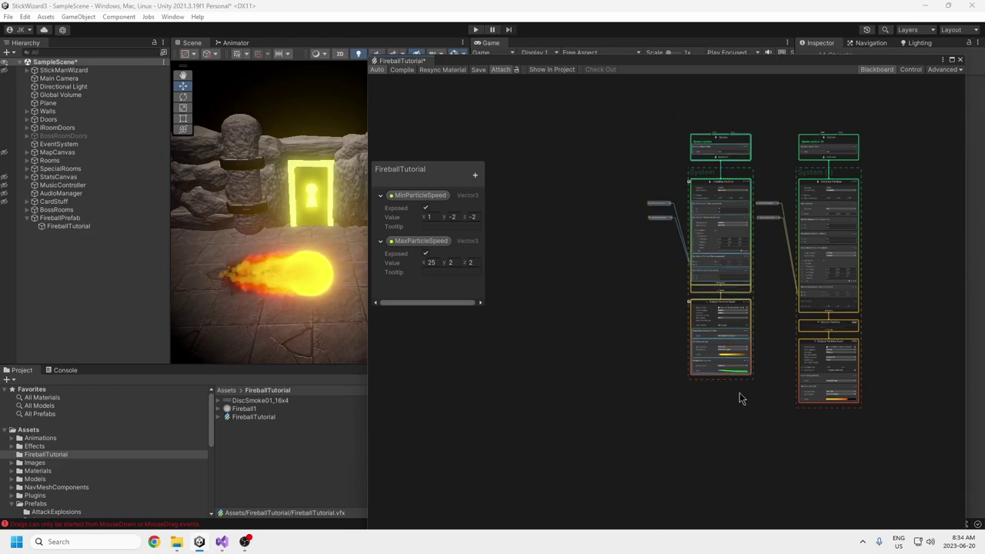
Step: Duplicate the smoke system beside the others and set the copy's spawn rate to 25
{"action": "middle_click_drag", "start_coordinate": [866, 330], "coordinate": [757, 292]}
{"action": "key", "text": "ctrl+s"}
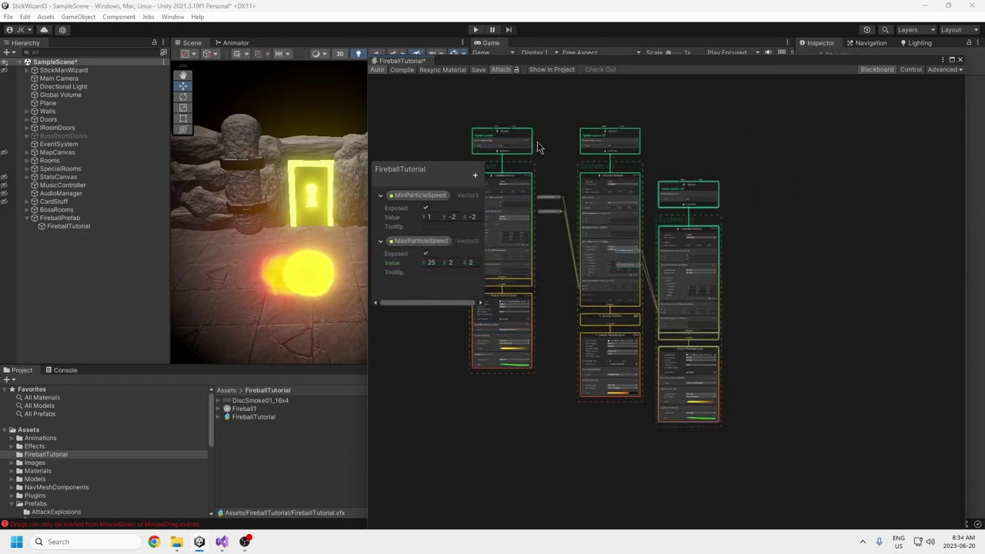
{"action": "left_click_drag", "start_coordinate": [681, 188], "coordinate": [725, 156]}
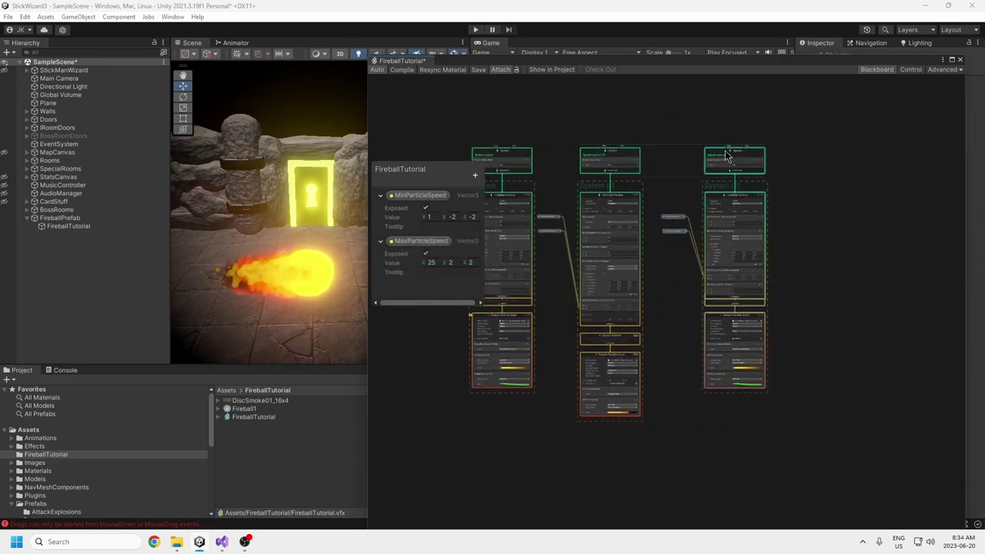
{"action": "scroll", "coordinate": [726, 260], "scroll_direction": "up", "scroll_amount": 5}
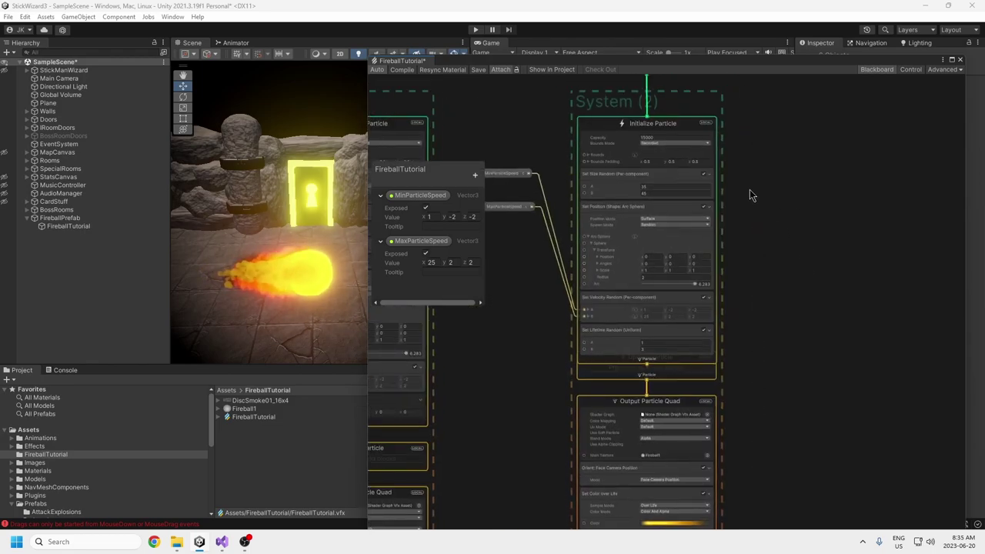
{"action": "left_click", "coordinate": [633, 184]}
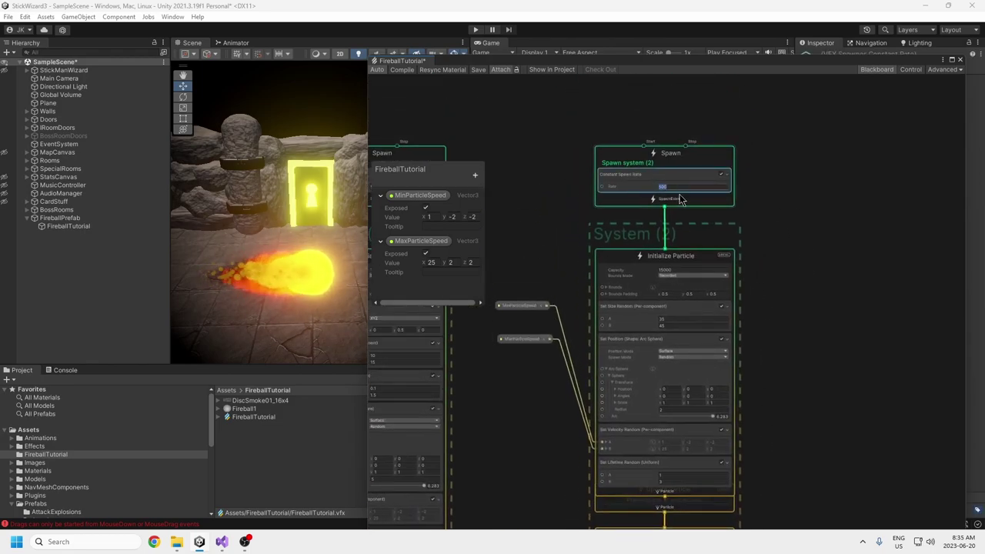
{"action": "type", "text": "25"}
Step: Lower System (1)'s spawn rate to 250
{"action": "middle_click_drag", "start_coordinate": [561, 220], "coordinate": [726, 242]}
{"action": "left_click", "coordinate": [583, 214]}
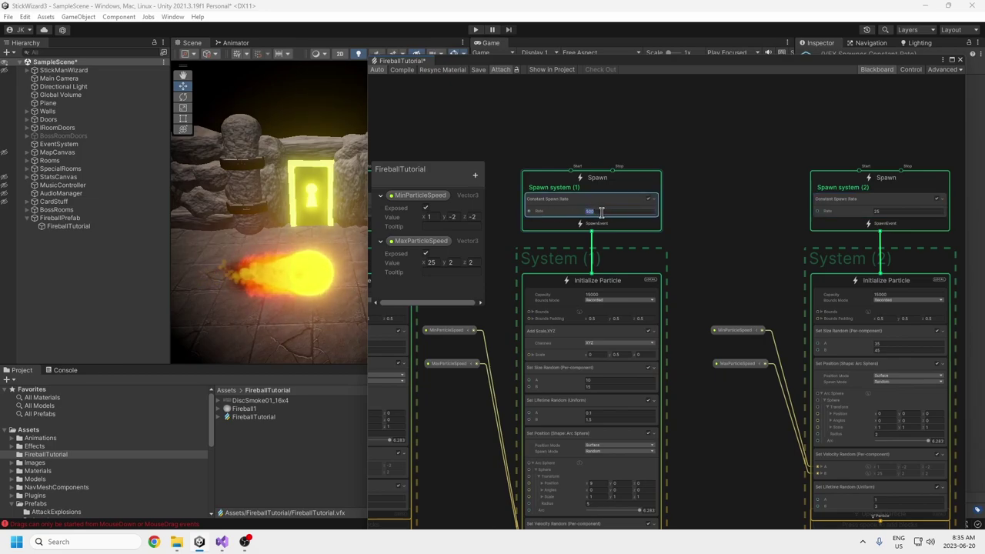
{"action": "type", "text": "250"}
{"action": "middle_click_drag", "start_coordinate": [689, 266], "coordinate": [753, 264]}
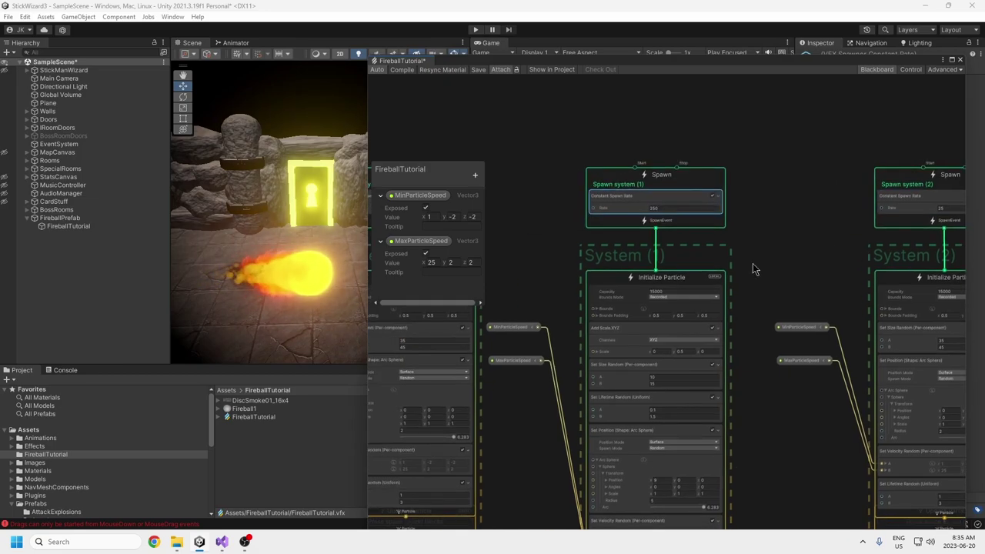
{"action": "middle_click_drag", "start_coordinate": [559, 281], "coordinate": [538, 244]}
{"action": "scroll", "coordinate": [538, 244], "scroll_direction": "down", "scroll_amount": 2}
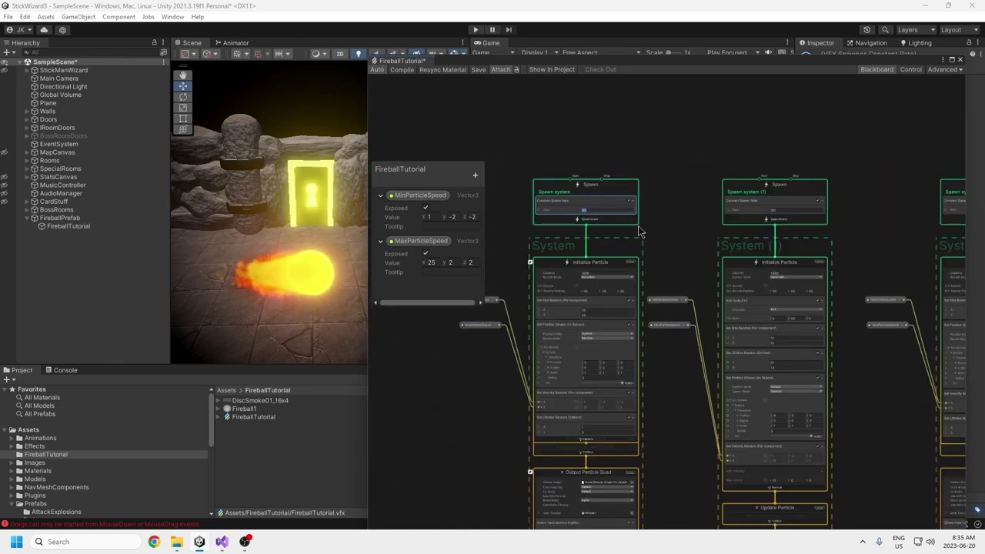
{"action": "middle_click_drag", "start_coordinate": [818, 223], "coordinate": [730, 219]}
{"action": "left_click", "coordinate": [653, 213]}
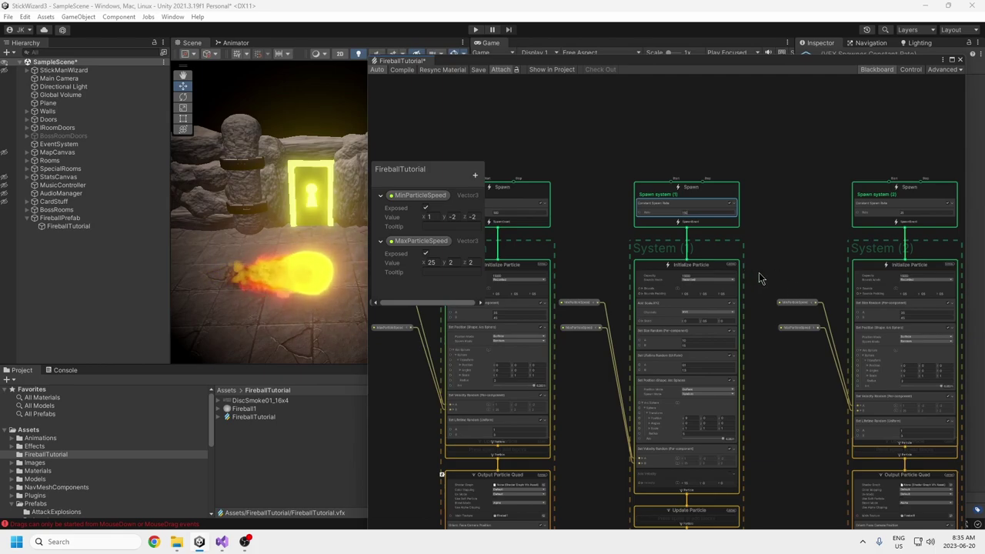
Step: Delete System (2)'s speed properties and set its random velocity from (-50,-50,-50) to (50,50,50)
{"action": "middle_click_drag", "start_coordinate": [787, 271], "coordinate": [746, 245]}
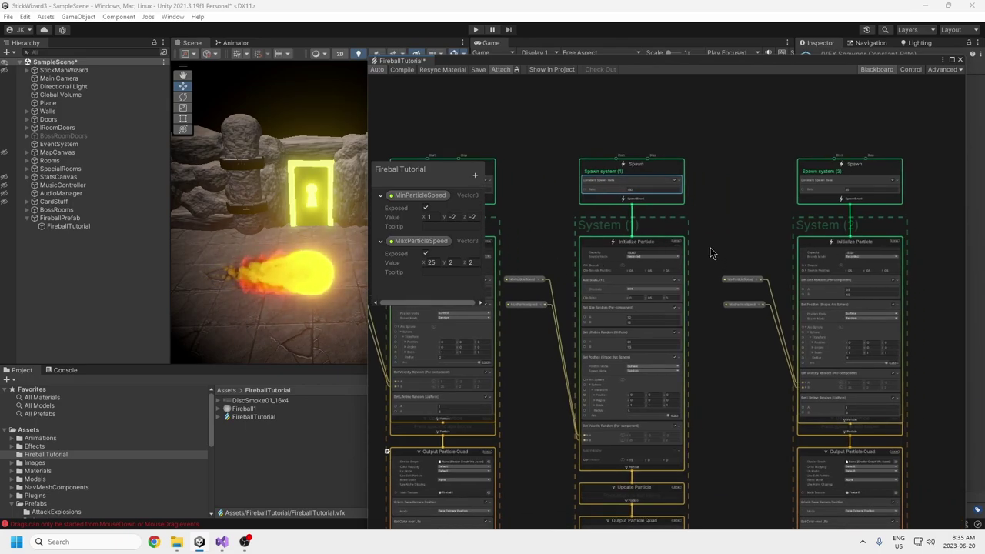
{"action": "middle_click_drag", "start_coordinate": [711, 253], "coordinate": [765, 144]}
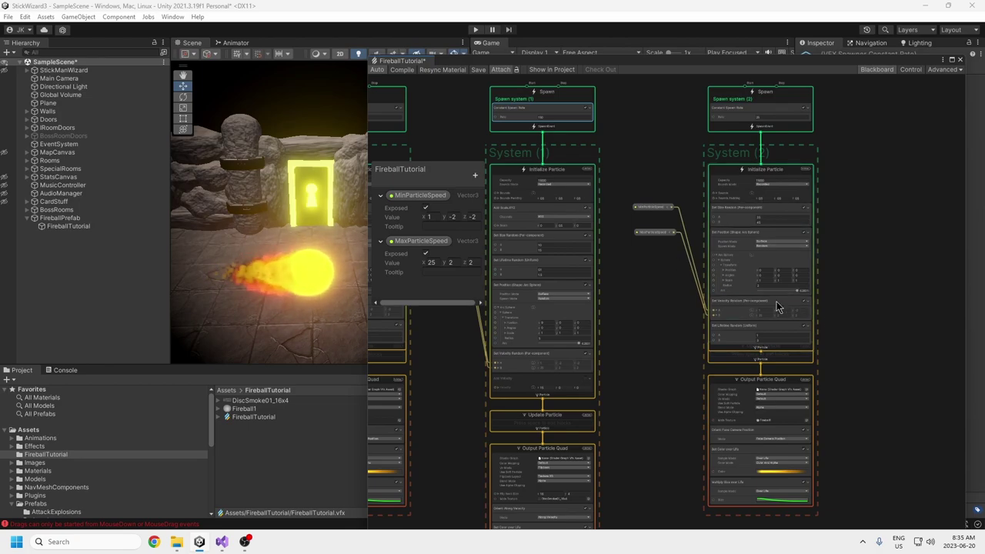
{"action": "middle_click_drag", "start_coordinate": [720, 329], "coordinate": [731, 314]}
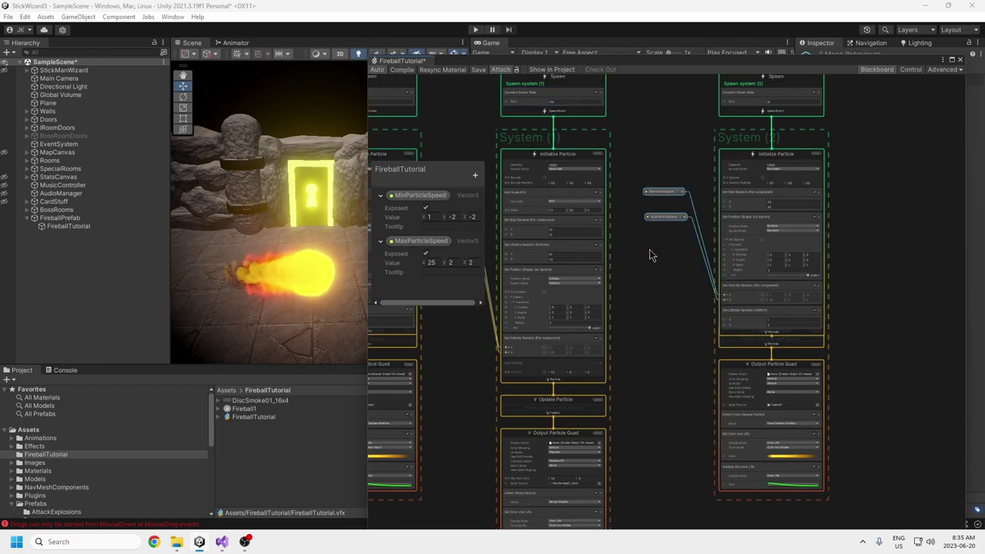
{"action": "key", "text": "Delete"}
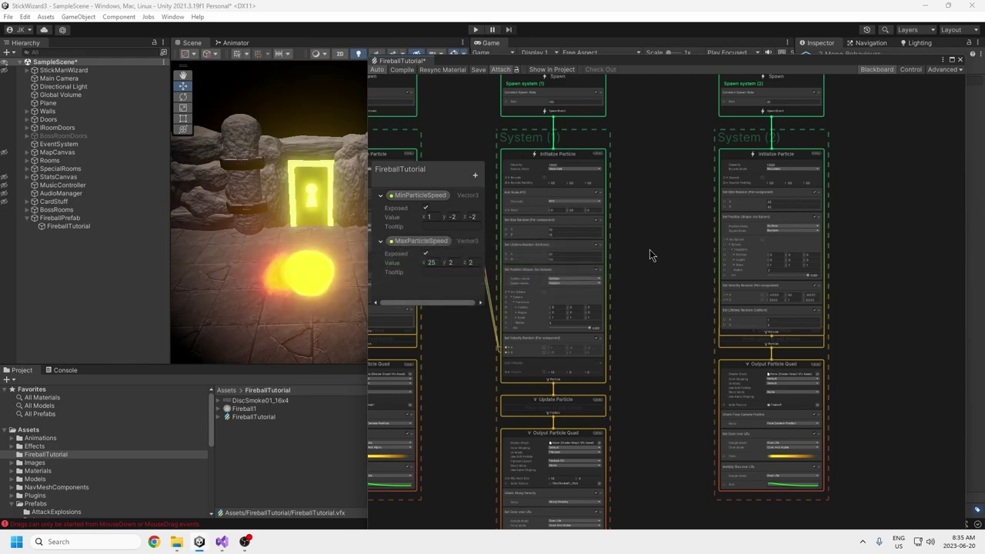
{"action": "middle_click_drag", "start_coordinate": [871, 307], "coordinate": [838, 238]}
{"action": "left_click", "coordinate": [750, 254]}
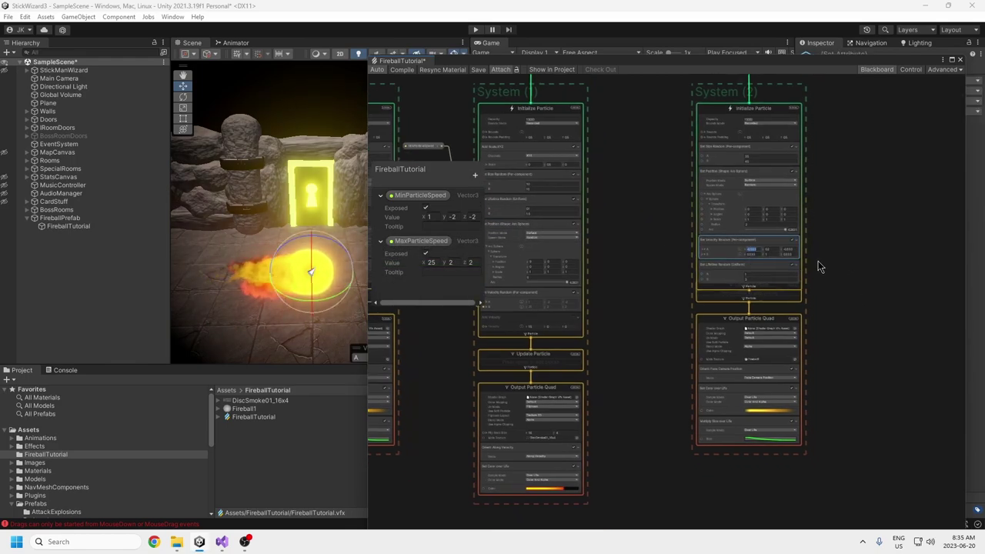
{"action": "type", "text": "-50"}
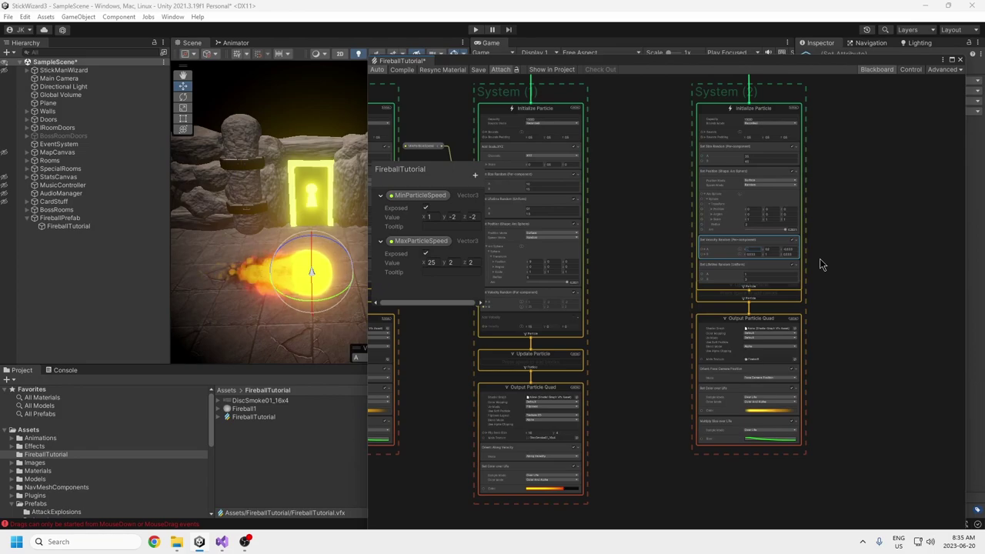
{"action": "scroll", "coordinate": [819, 259], "scroll_direction": "up", "scroll_amount": 5}
{"action": "key", "text": "Tab"}
{"action": "type", "text": "-50"}
{"action": "key", "text": "Tab"}
{"action": "type", "text": "-50"}
{"action": "key", "text": "Tab"}
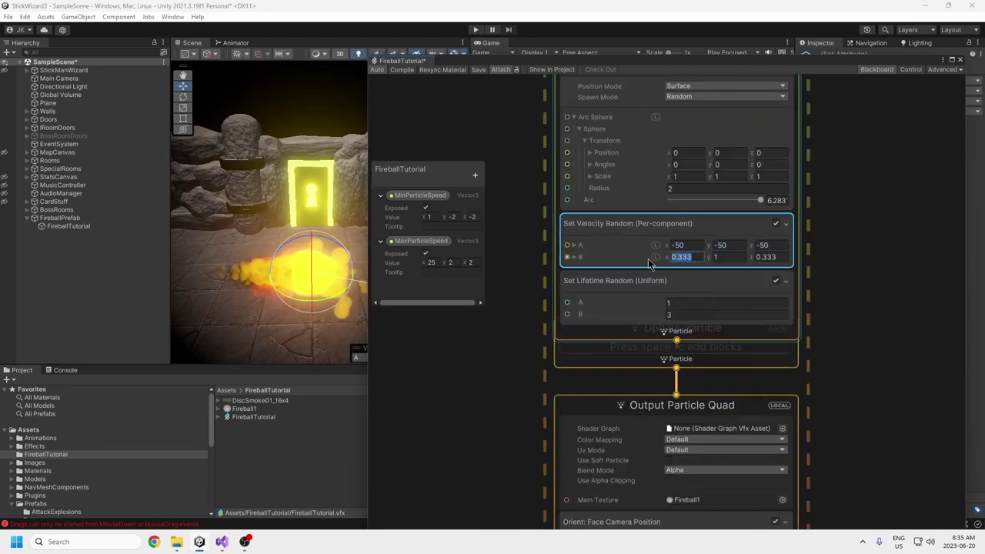
{"action": "type", "text": "50"}
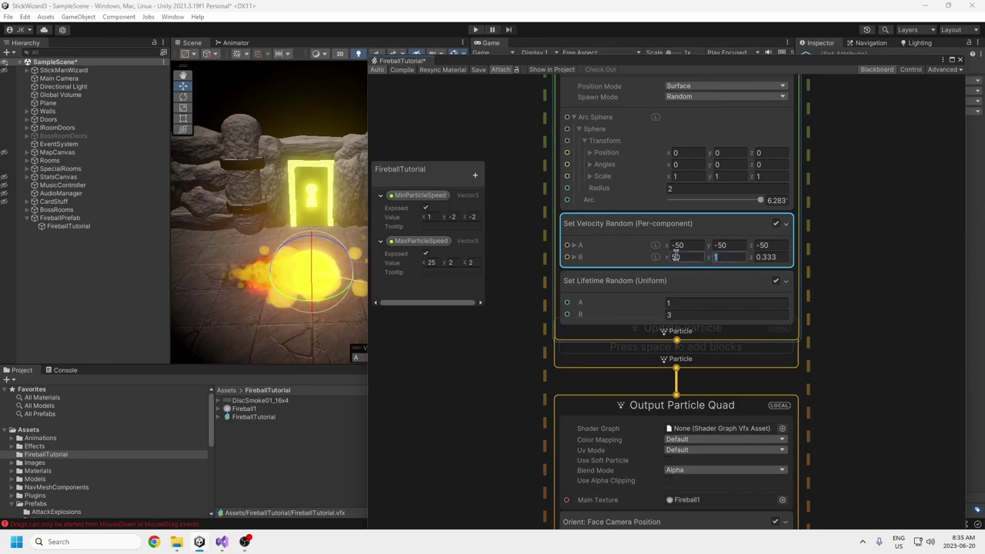
{"action": "type", "text": "50"}
{"action": "key", "text": "Tab"}
{"action": "type", "text": "50"}
{"action": "left_click", "coordinate": [812, 260]}
Step: Set System (2)'s Set Size Random range to A 5 and B 10
{"action": "middle_click_drag", "start_coordinate": [812, 260], "coordinate": [859, 369]}
{"action": "left_click", "coordinate": [662, 201]}
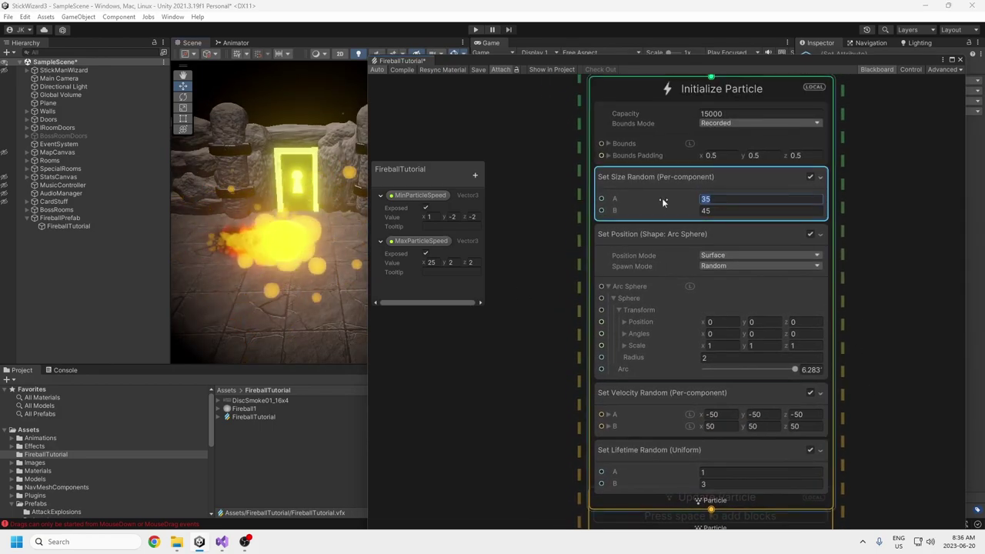
{"action": "type", "text": "5"}
{"action": "left_click", "coordinate": [715, 210]}
{"action": "type", "text": "10"}
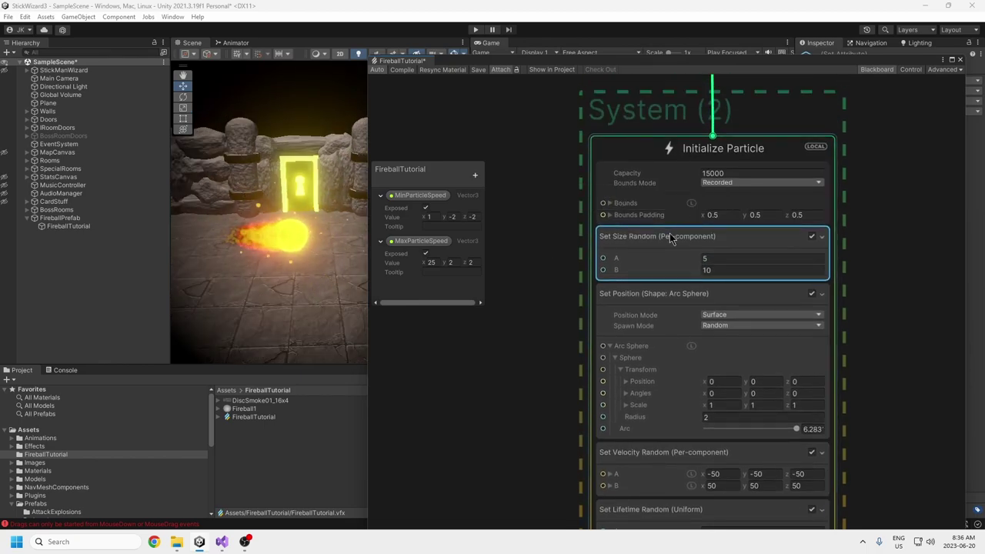
Step: Add a Set Scale block to System (2)'s Initialize Particle context
{"action": "key", "text": "space"}
{"action": "type", "text": "scale"}
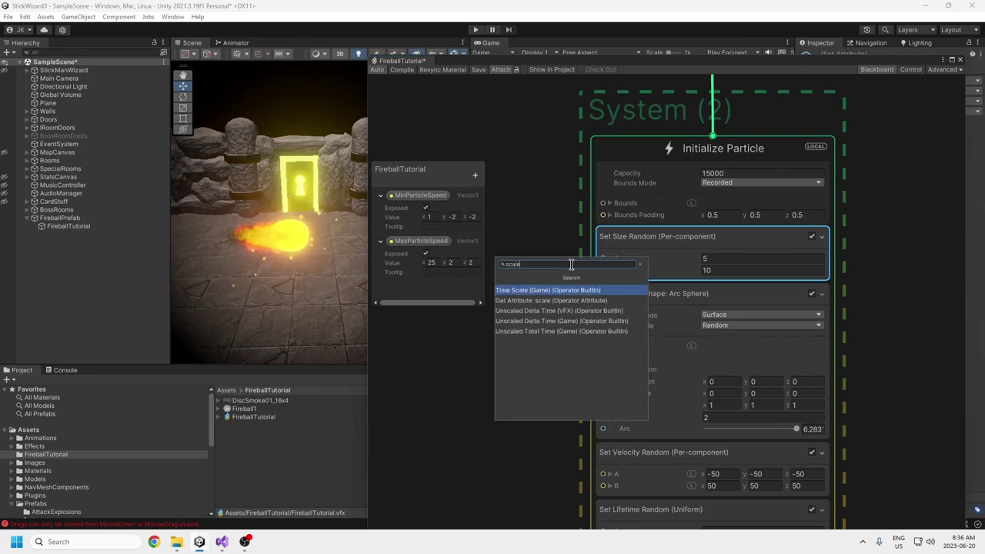
{"action": "key", "text": "BackSpace"}
{"action": "key", "text": "BackSpace"}
{"action": "key", "text": "BackSpace"}
{"action": "key", "text": "BackSpace"}
{"action": "key", "text": "BackSpace"}
{"action": "key", "text": "Escape"}
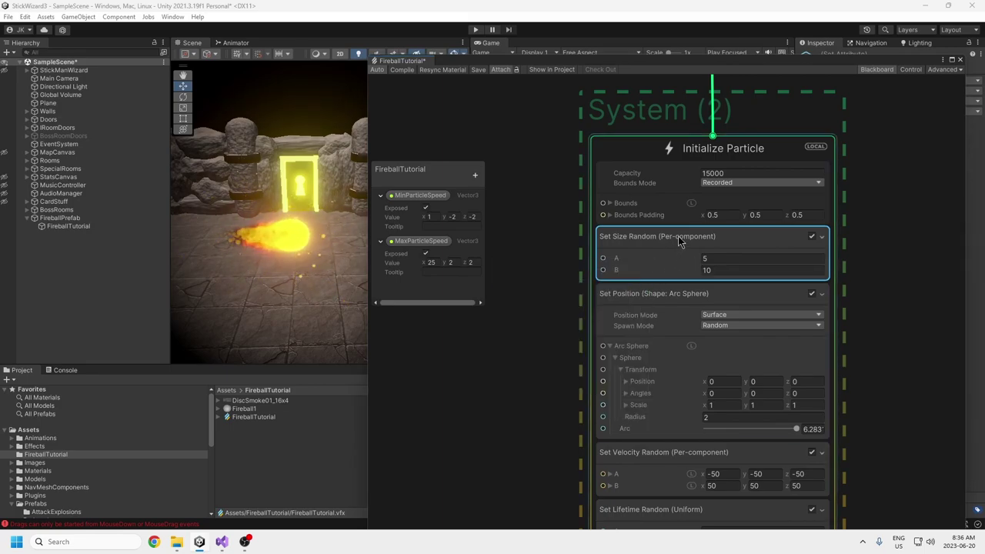
{"action": "key", "text": "space"}
{"action": "type", "text": "set scale"}
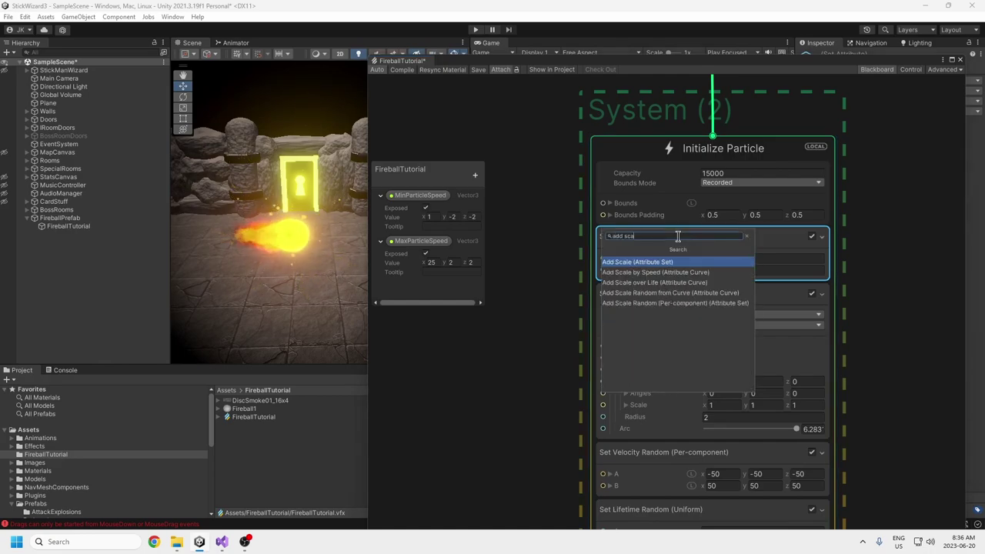
{"action": "key", "text": "Escape"}
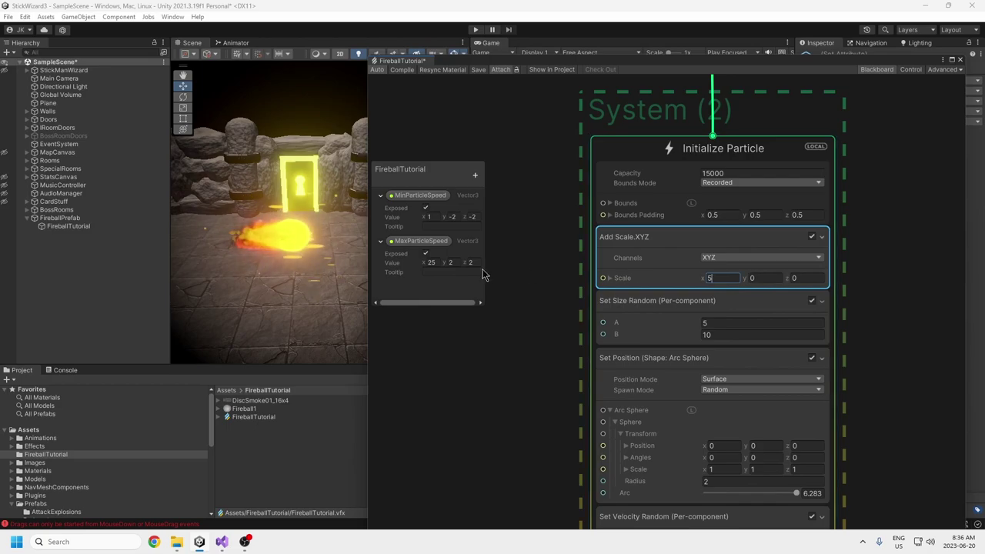
{"action": "key", "text": "Tab"}
{"action": "type", "text": "5"}
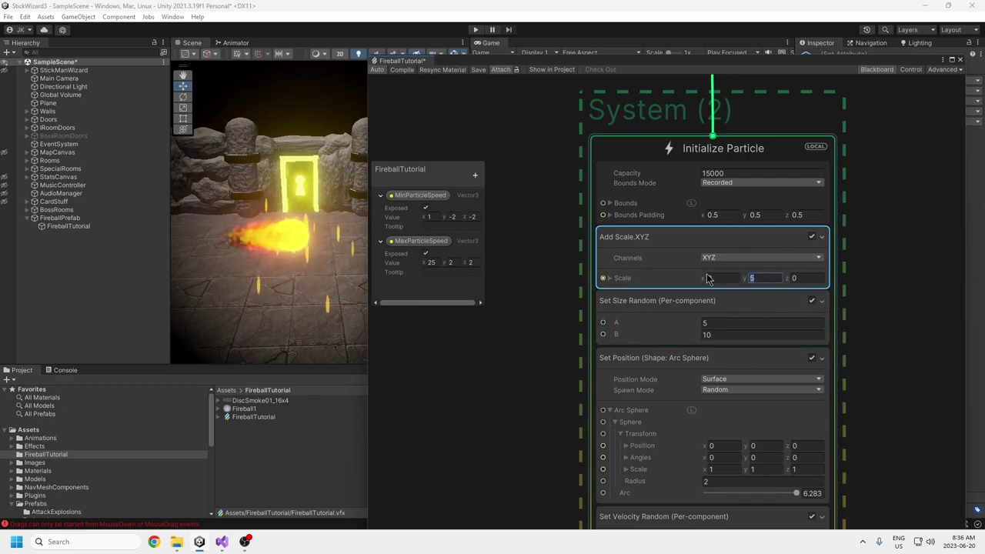
{"action": "key", "text": "Escape"}
Step: Set System (2)'s Output Quad Orient Mode to Along Velocity
{"action": "scroll", "coordinate": [872, 286], "scroll_direction": "down", "scroll_amount": 2}
{"action": "scroll", "coordinate": [871, 287], "scroll_direction": "down", "scroll_amount": 10}
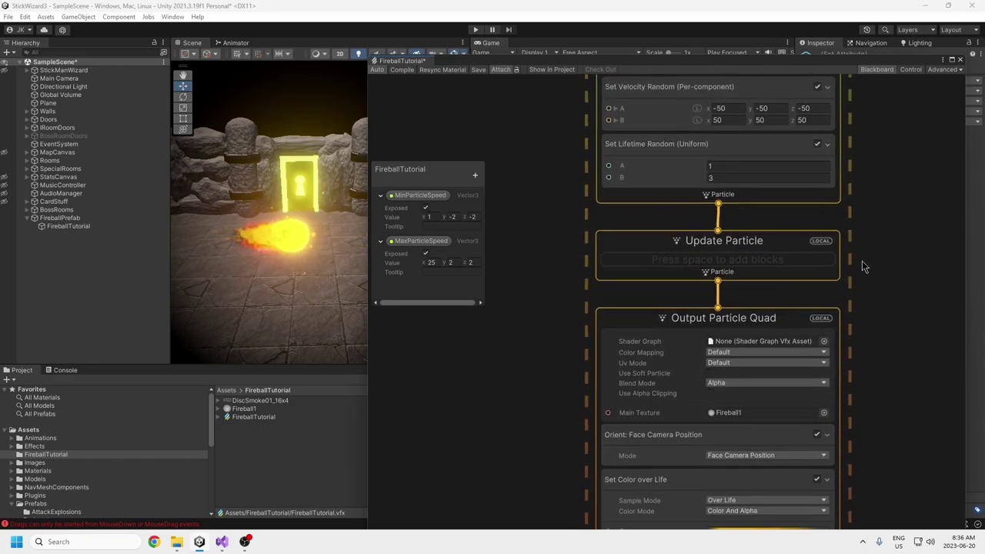
{"action": "middle_click_drag", "start_coordinate": [830, 407], "coordinate": [847, 408]}
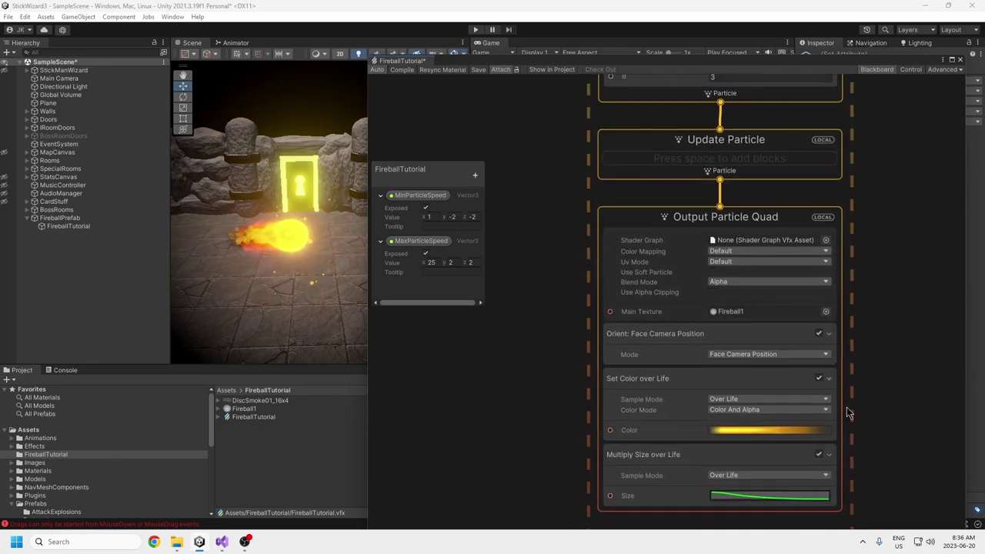
{"action": "left_click", "coordinate": [752, 355]}
{"action": "left_click", "coordinate": [752, 434]}
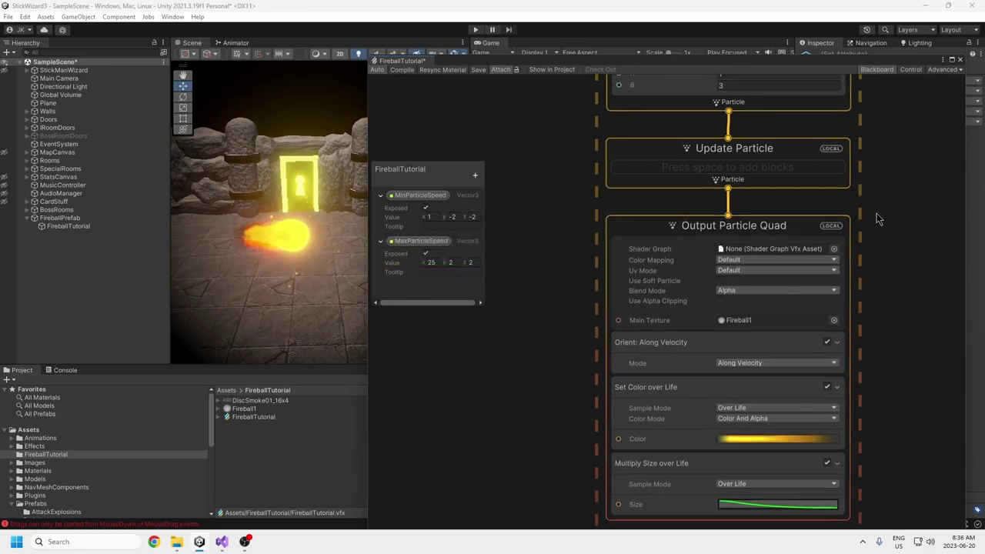
{"action": "scroll", "coordinate": [876, 317], "scroll_direction": "up", "scroll_amount": 10}
{"action": "scroll", "coordinate": [906, 298], "scroll_direction": "up", "scroll_amount": 2}
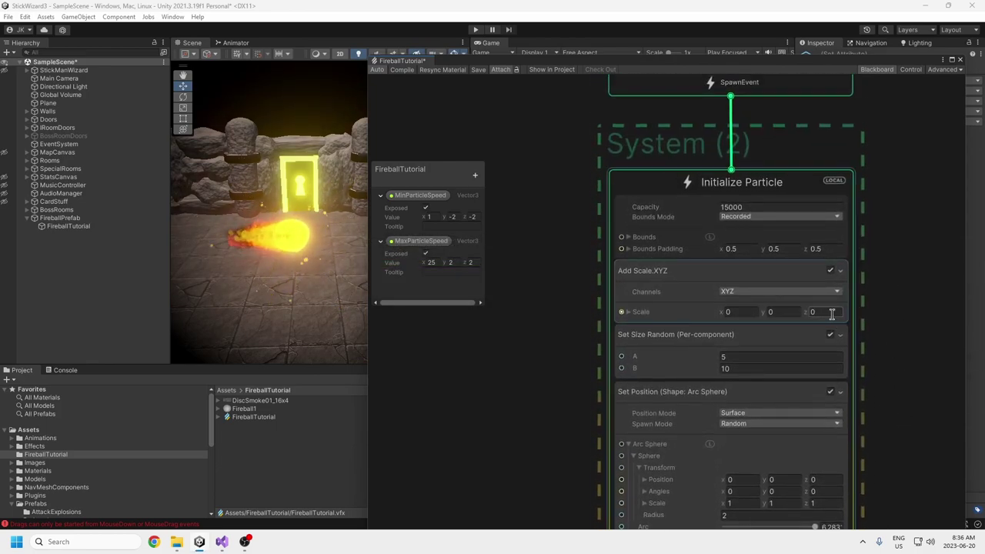
Step: Set the spark system's Add Scale to (0, 2, 0), undoing a mistaken z edit
{"action": "left_click", "coordinate": [729, 311]}
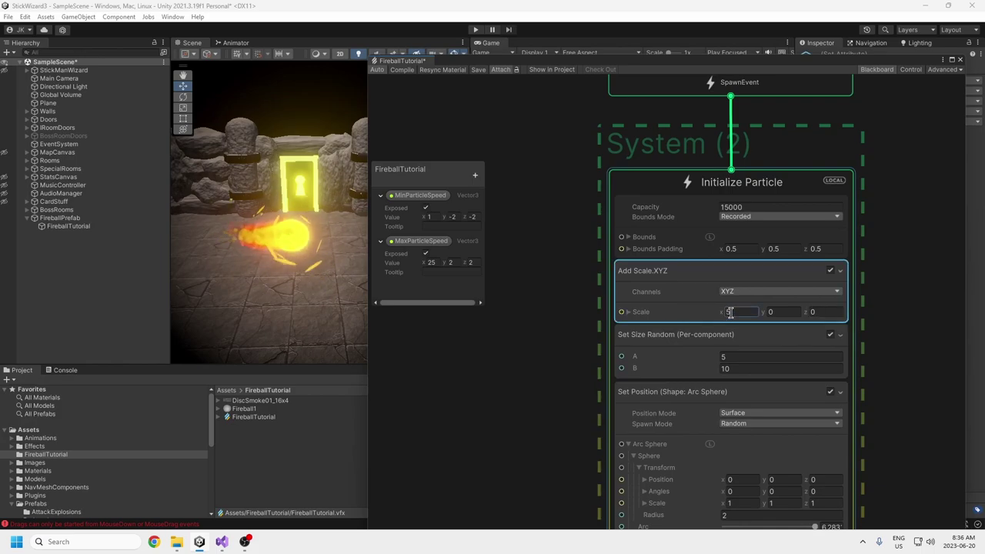
{"action": "left_click", "coordinate": [777, 312]}
{"action": "type", "text": "5"}
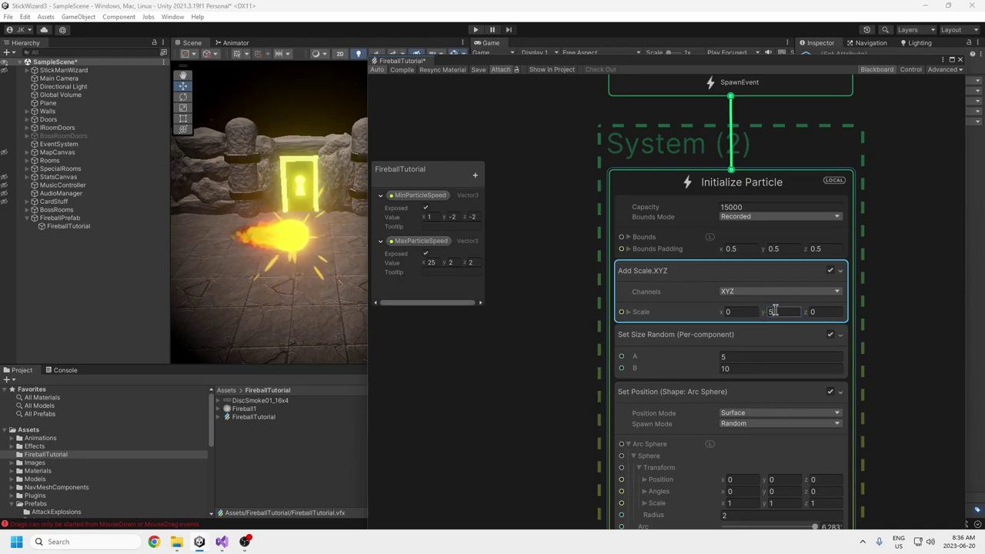
{"action": "key", "text": "Tab"}
{"action": "type", "text": "5"}
{"action": "left_click", "coordinate": [767, 312]}
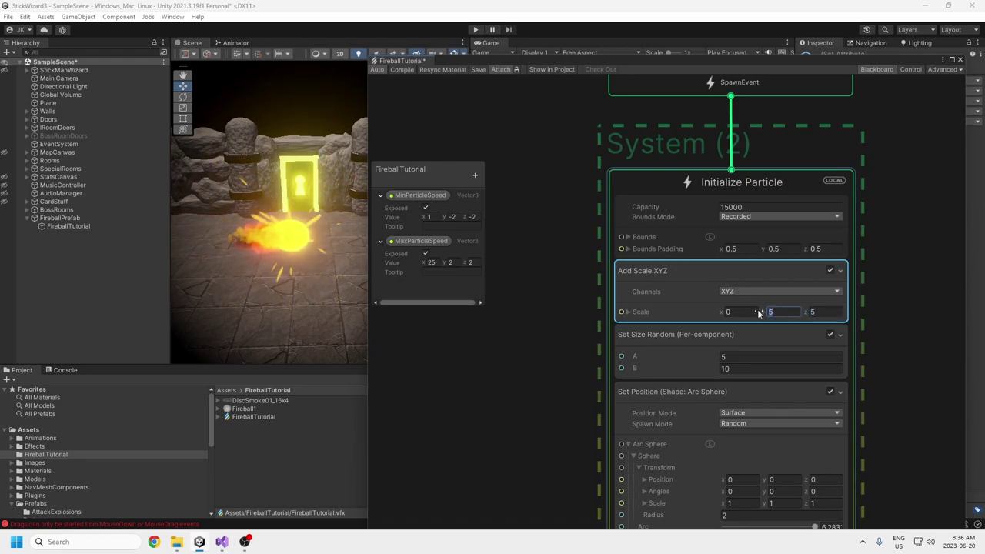
{"action": "key", "text": "Tab"}
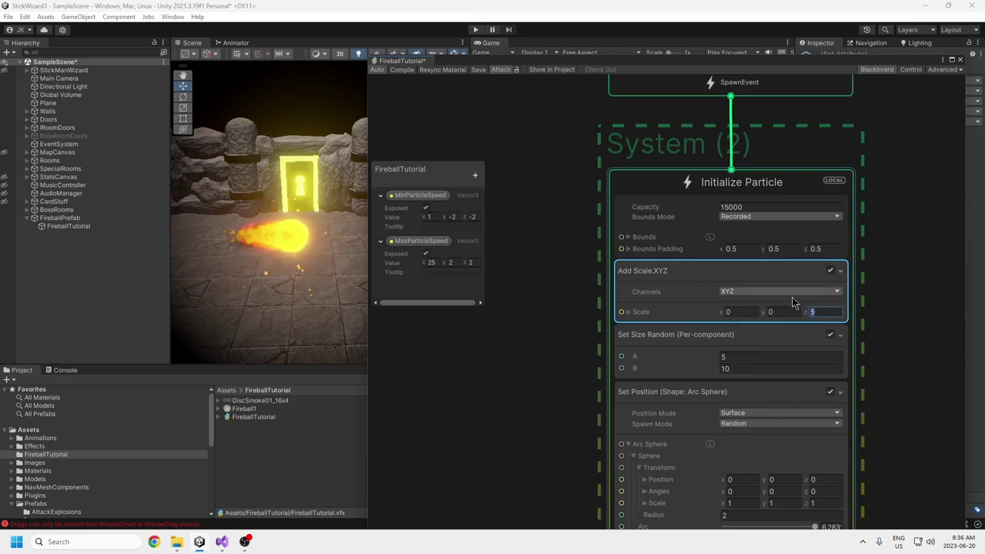
{"action": "key", "text": "ctrl+z"}
{"action": "left_click", "coordinate": [778, 312]}
{"action": "type", "text": "2"}
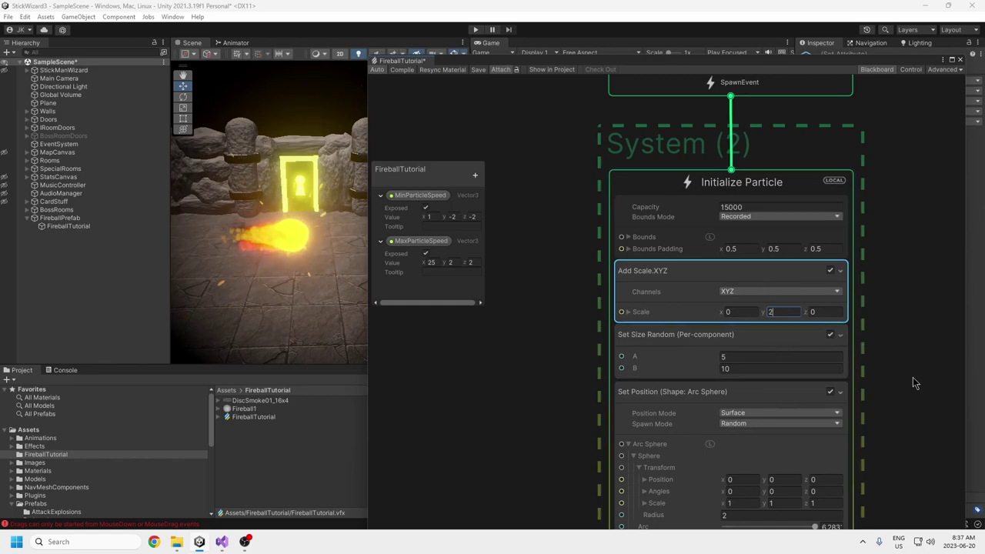
Step: Set the random size range to A=1 and B=4
{"action": "middle_click_drag", "start_coordinate": [916, 386], "coordinate": [911, 325]}
{"action": "left_click", "coordinate": [742, 299]}
{"action": "type", "text": "1"}
{"action": "left_click", "coordinate": [720, 307]}
{"action": "type", "text": "4"}
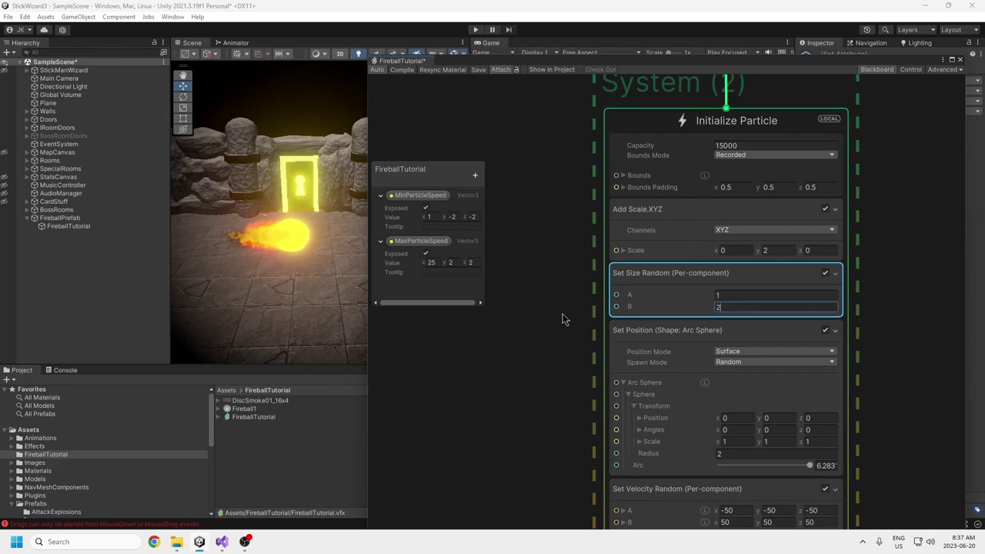
{"action": "key", "text": "Return"}
Step: Set the constant spawn rate to 35 and the particle capacity to 1500
{"action": "scroll", "coordinate": [849, 257], "scroll_direction": "up", "scroll_amount": 5}
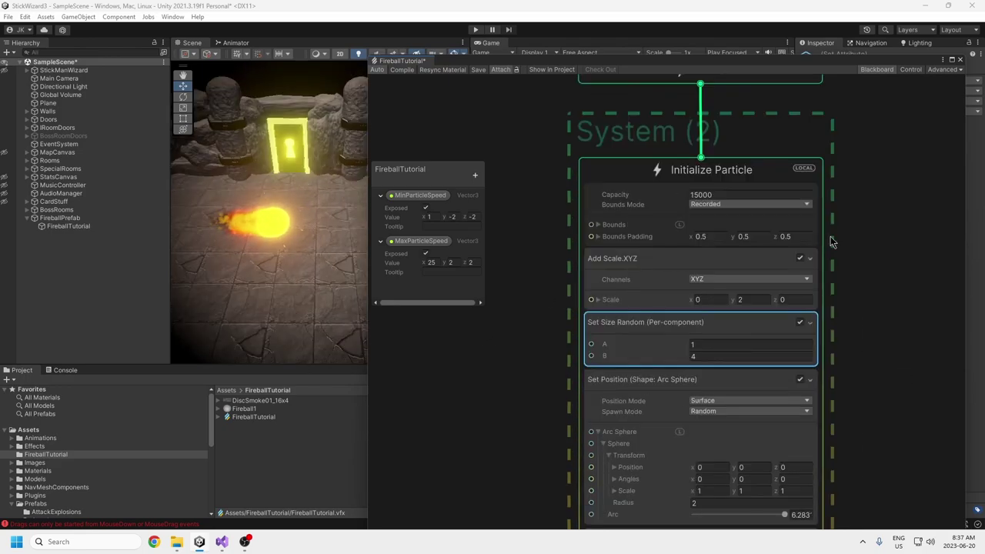
{"action": "left_click", "coordinate": [717, 159]}
{"action": "type", "text": "35"}
{"action": "left_click", "coordinate": [731, 305]}
{"action": "type", "text": "1500"}
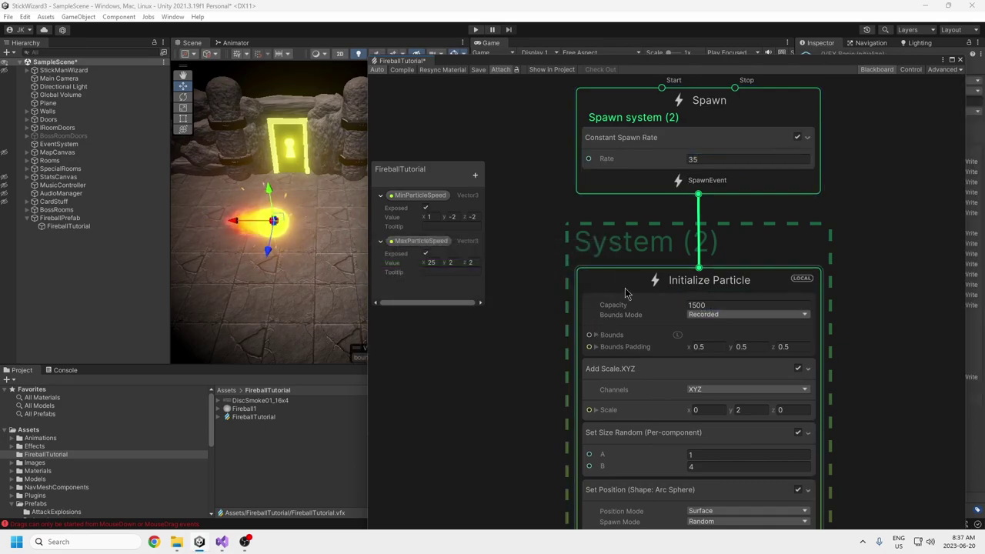
Step: Zoom out to show both systems, edit System (1)'s particle capacity, then select System (2)'s capacity
{"action": "scroll", "coordinate": [557, 372], "scroll_direction": "down", "scroll_amount": 5}
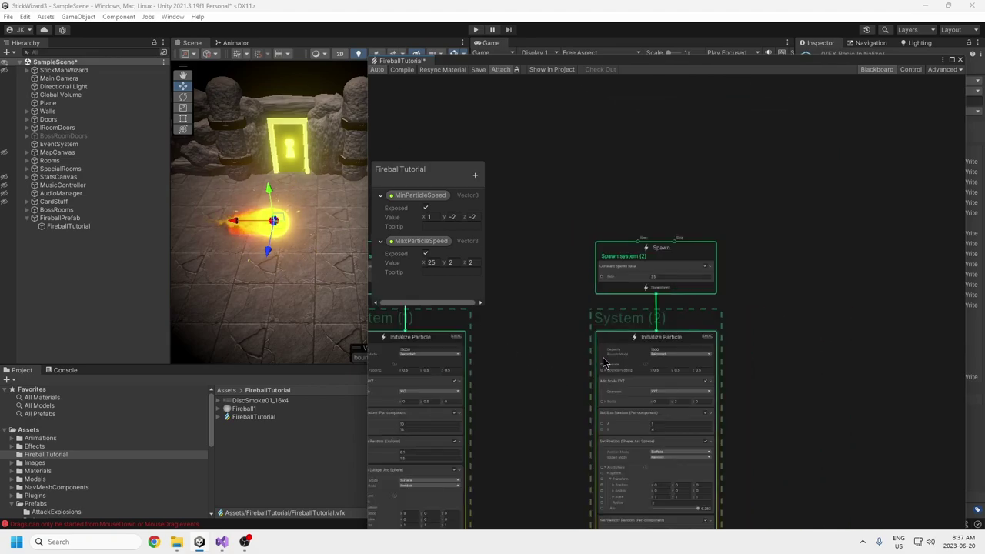
{"action": "middle_click_drag", "start_coordinate": [540, 377], "coordinate": [654, 380]}
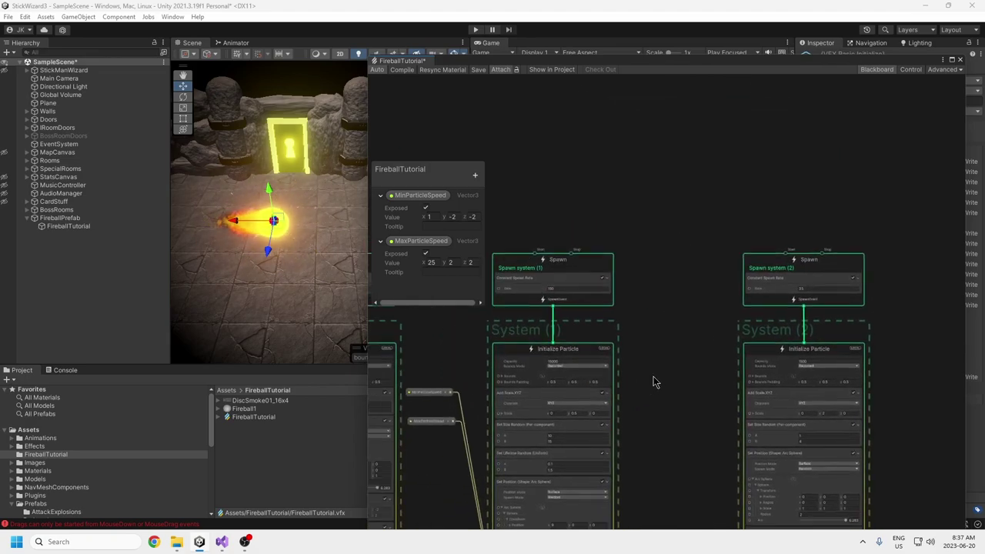
{"action": "left_click", "coordinate": [570, 362]}
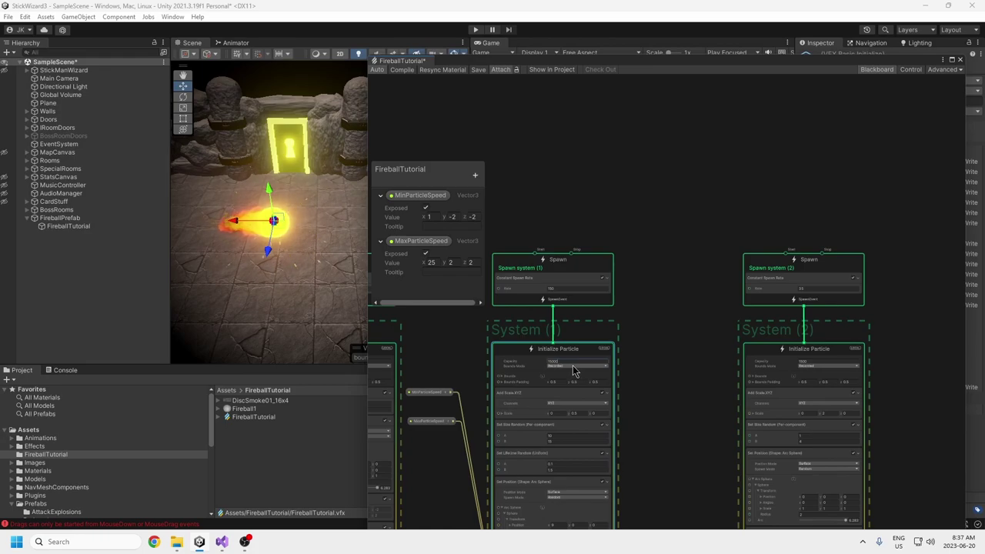
{"action": "mouse_move", "coordinate": [548, 366]}
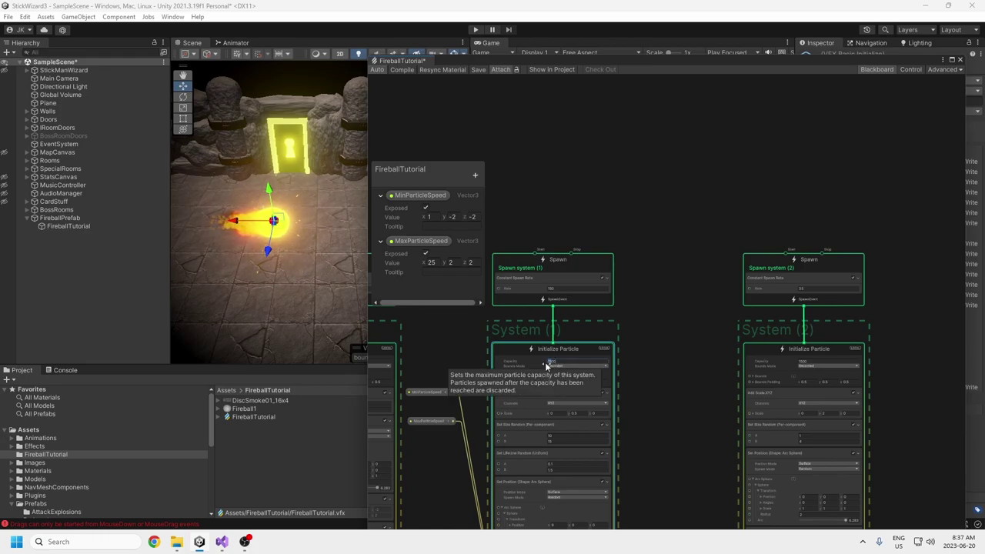
{"action": "left_click", "coordinate": [674, 348]}
{"action": "left_click", "coordinate": [814, 362]}
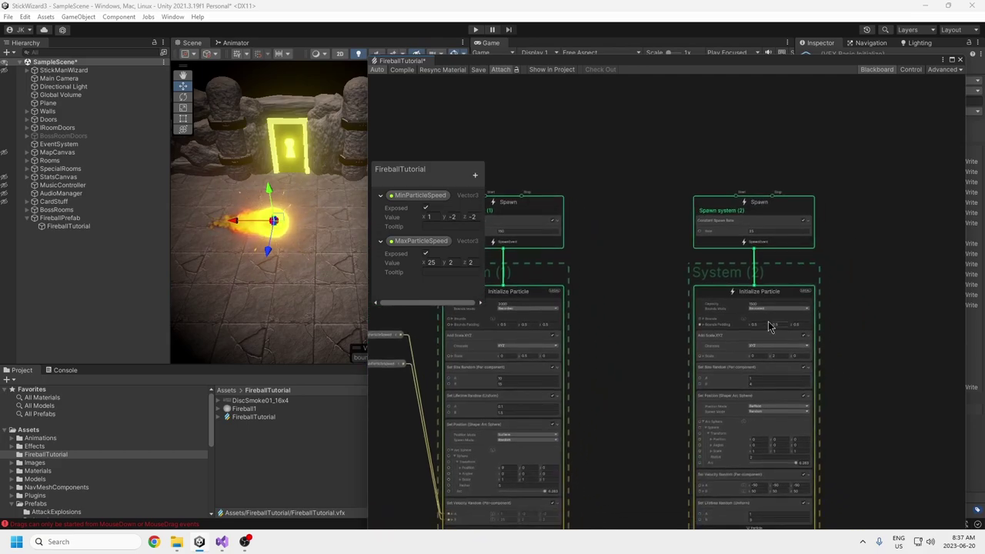
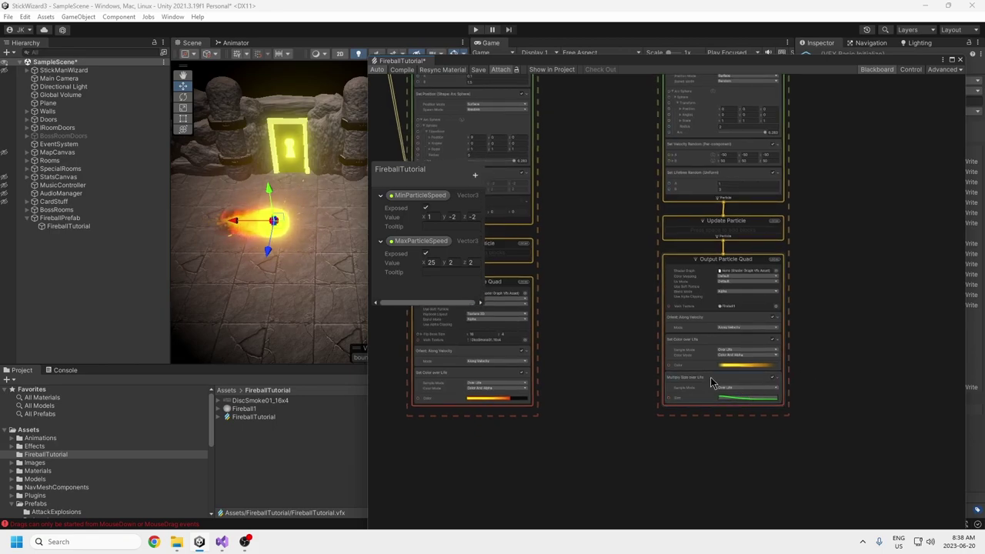
Step: Delete the Set Color over Life block from the quad output after checking its size blocks
{"action": "left_click", "coordinate": [712, 384]}
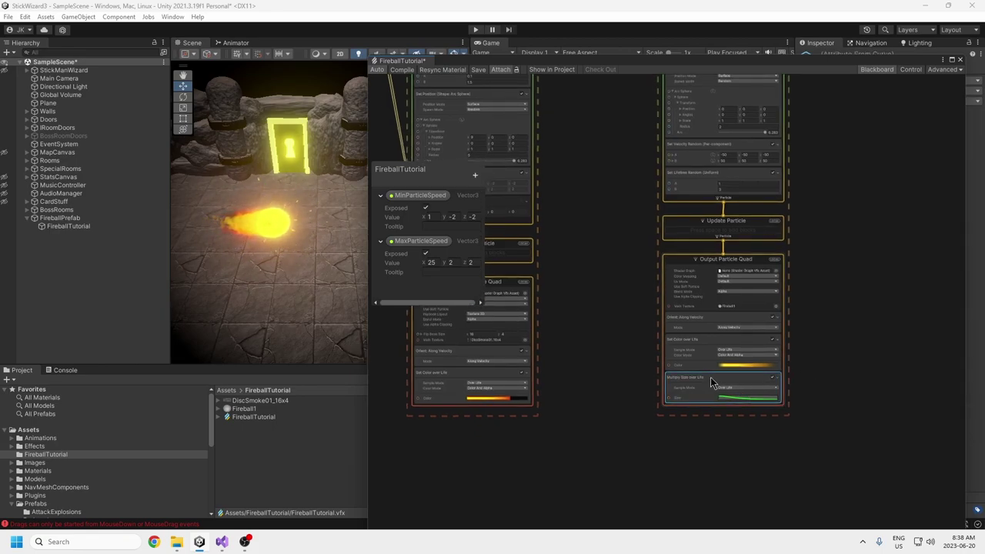
{"action": "scroll", "coordinate": [771, 258], "scroll_direction": "up", "scroll_amount": 5}
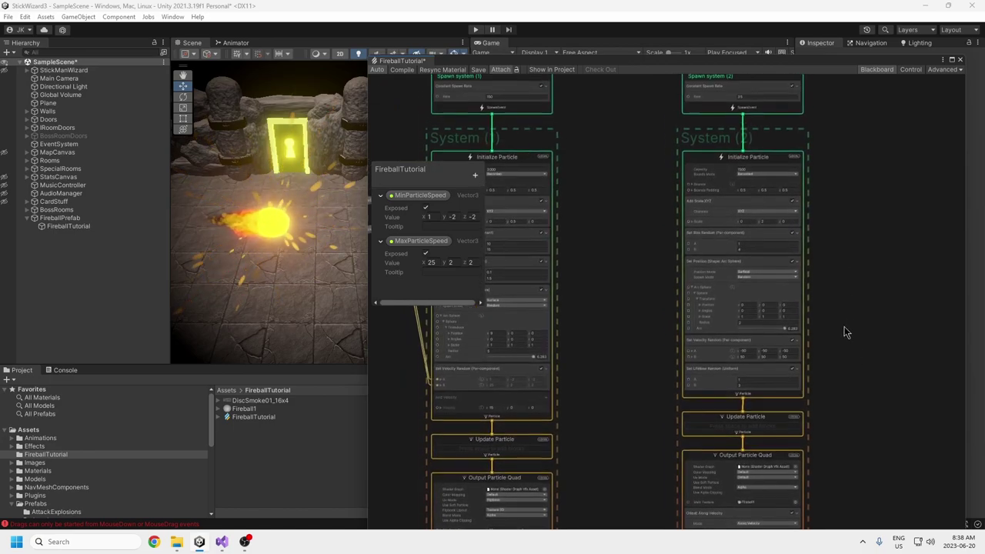
{"action": "left_click", "coordinate": [752, 252]}
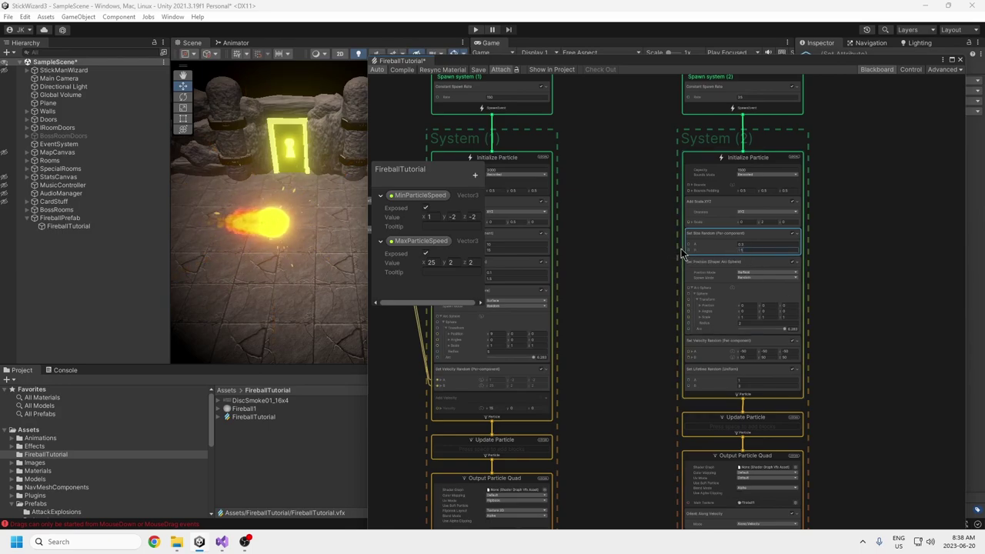
{"action": "scroll", "coordinate": [800, 356], "scroll_direction": "up", "scroll_amount": 3}
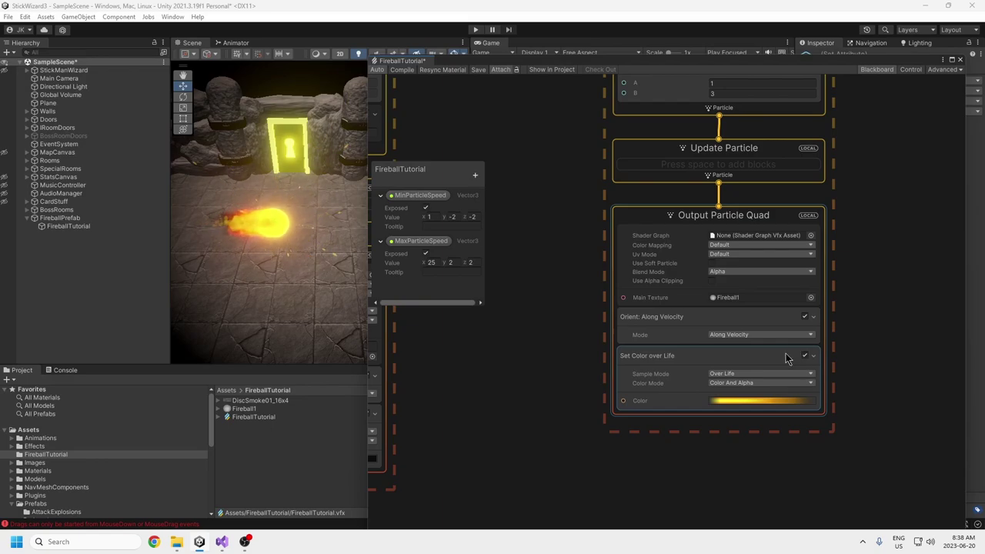
{"action": "left_click", "coordinate": [766, 356]}
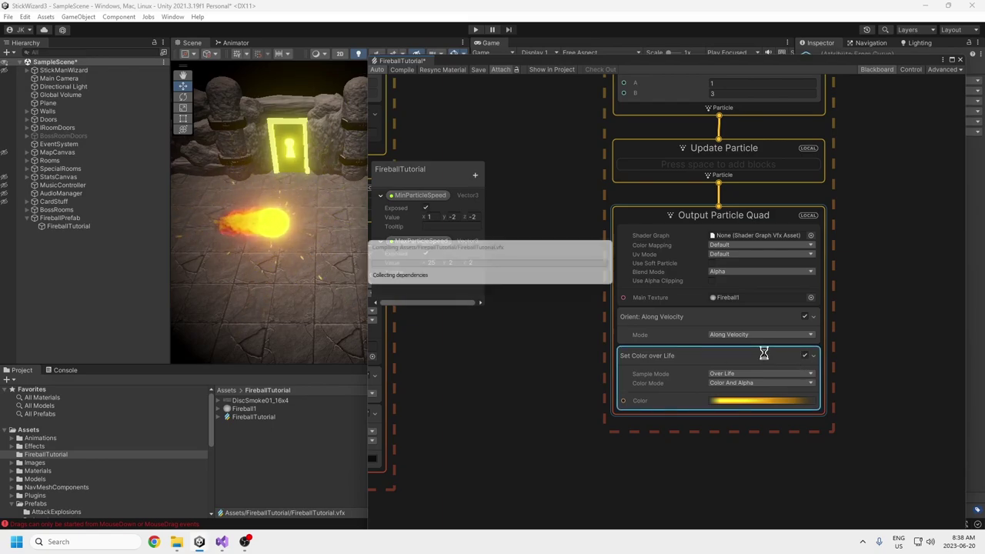
{"action": "key", "text": "Delete"}
Step: Switch the quad output's blend mode to Additive and search for a random colour block
{"action": "middle_click_drag", "start_coordinate": [852, 184], "coordinate": [785, 311]}
{"action": "left_click", "coordinate": [646, 359]}
{"action": "left_click", "coordinate": [643, 318]}
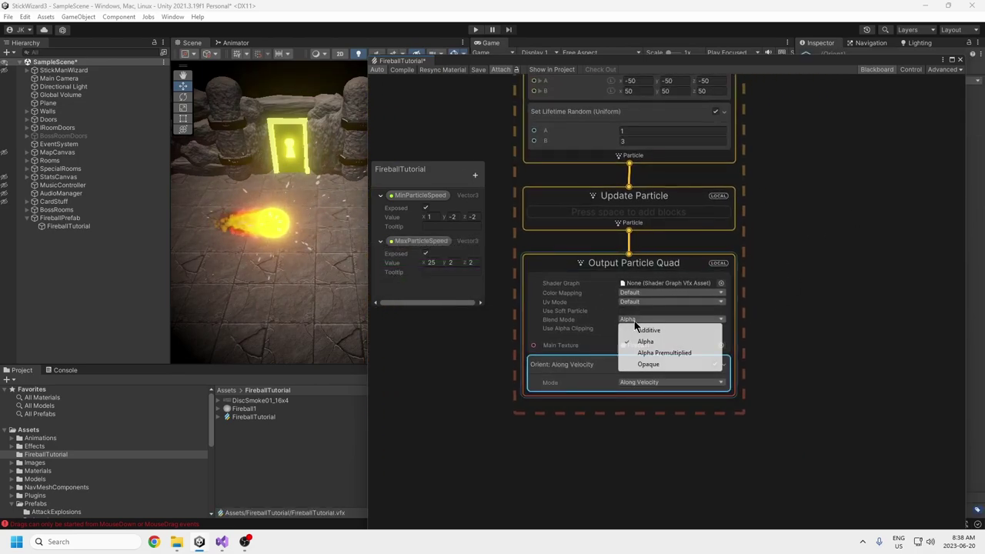
{"action": "left_click", "coordinate": [645, 328]}
{"action": "key", "text": "space"}
{"action": "type", "text": "andom color"}
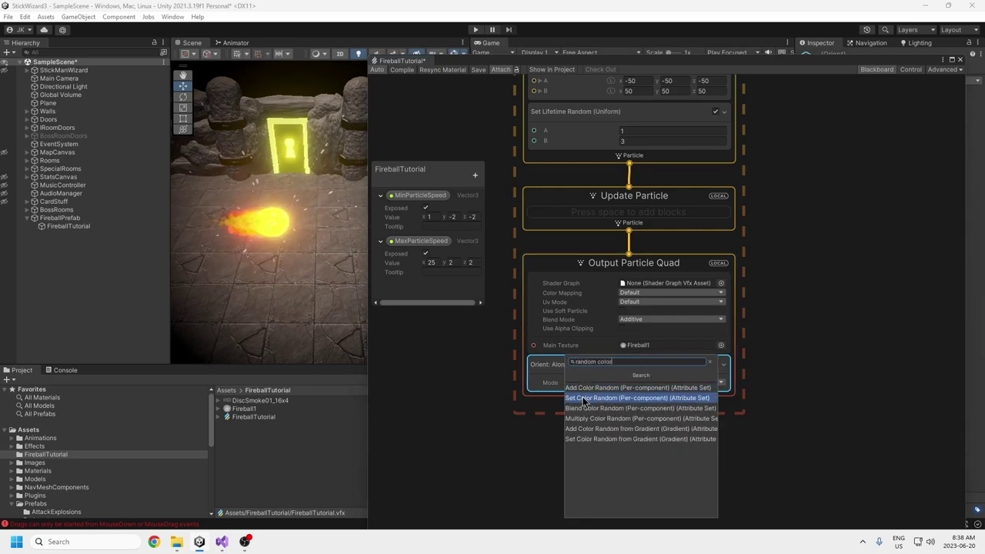
Step: Add a Set Color Random (Per-component) block below Orient, with colour A red at first
{"action": "left_click", "coordinate": [584, 398]}
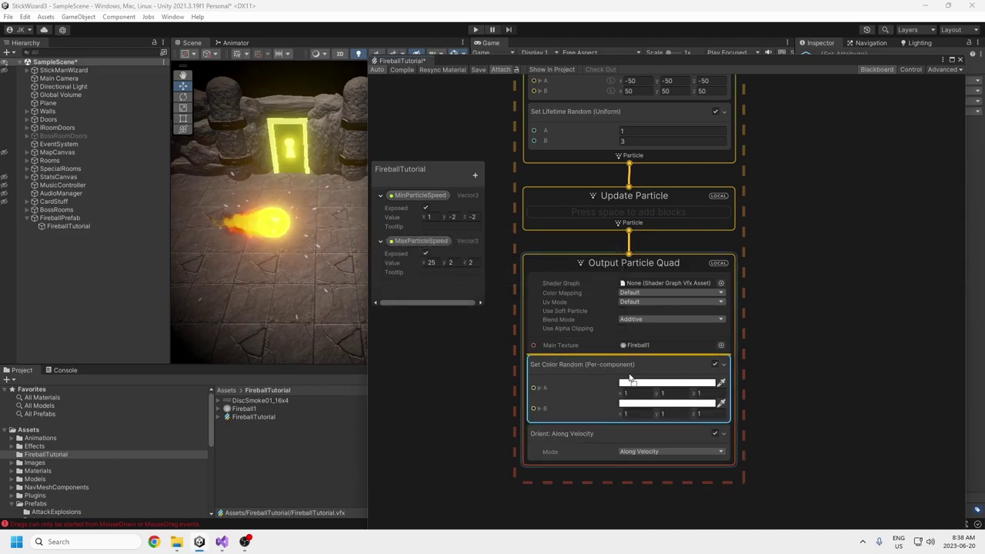
{"action": "left_click_drag", "start_coordinate": [625, 459], "coordinate": [627, 461]}
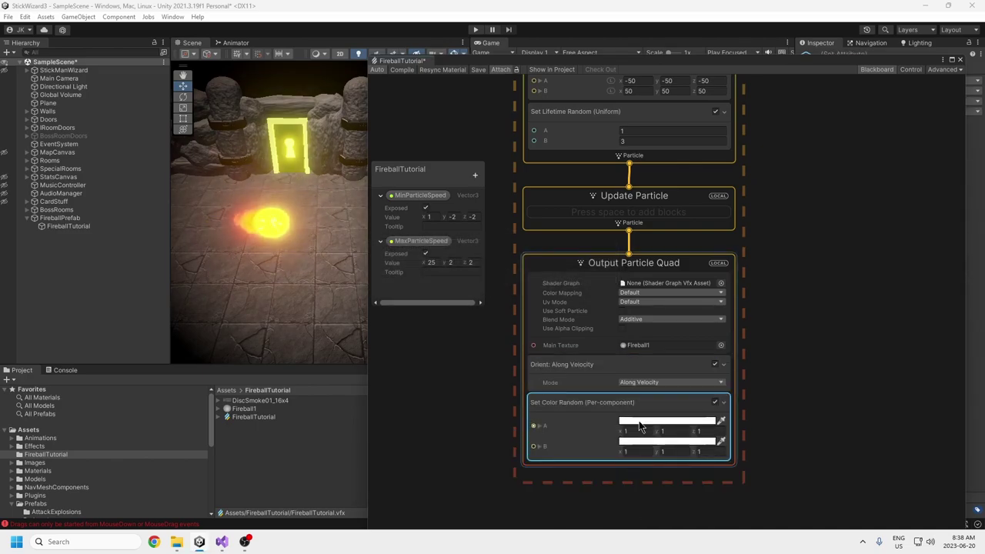
{"action": "left_click", "coordinate": [643, 423]}
{"action": "left_click", "coordinate": [722, 314]}
{"action": "left_click", "coordinate": [725, 315]}
{"action": "left_click", "coordinate": [752, 253]}
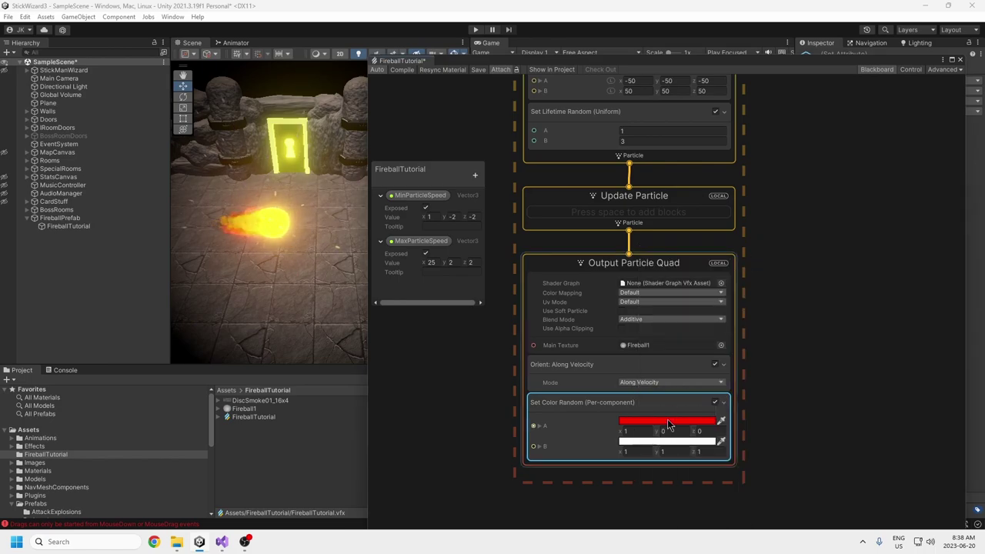
Step: Set colour B to black and change colour A to HDR yellow at intensity about 4
{"action": "left_click", "coordinate": [673, 441]}
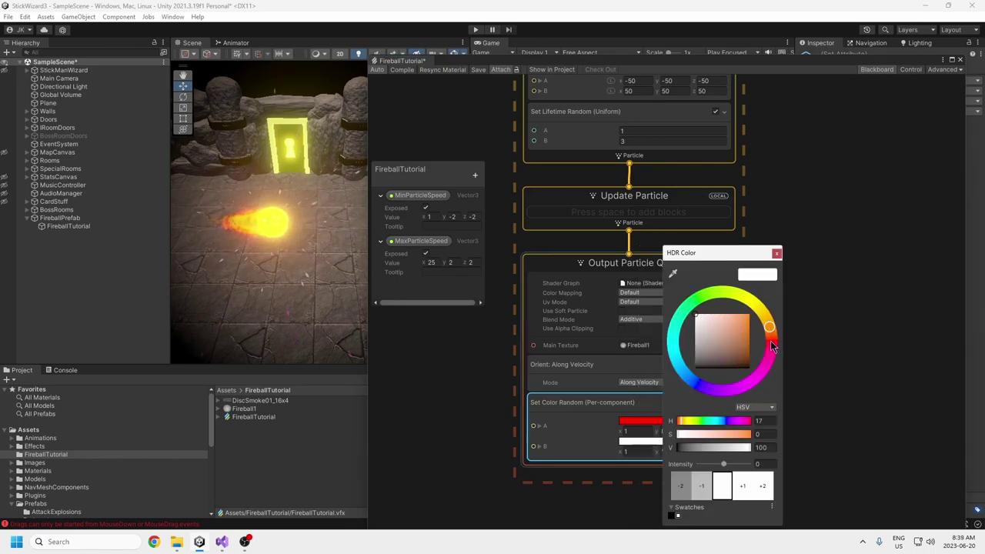
{"action": "left_click_drag", "start_coordinate": [729, 348], "coordinate": [666, 406]}
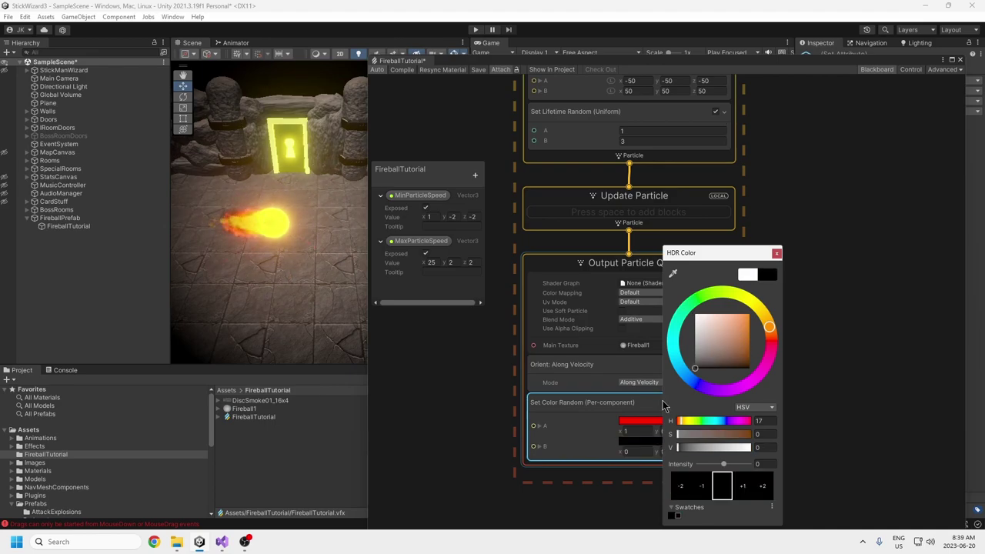
{"action": "left_click", "coordinate": [664, 406]}
{"action": "left_click", "coordinate": [681, 421]}
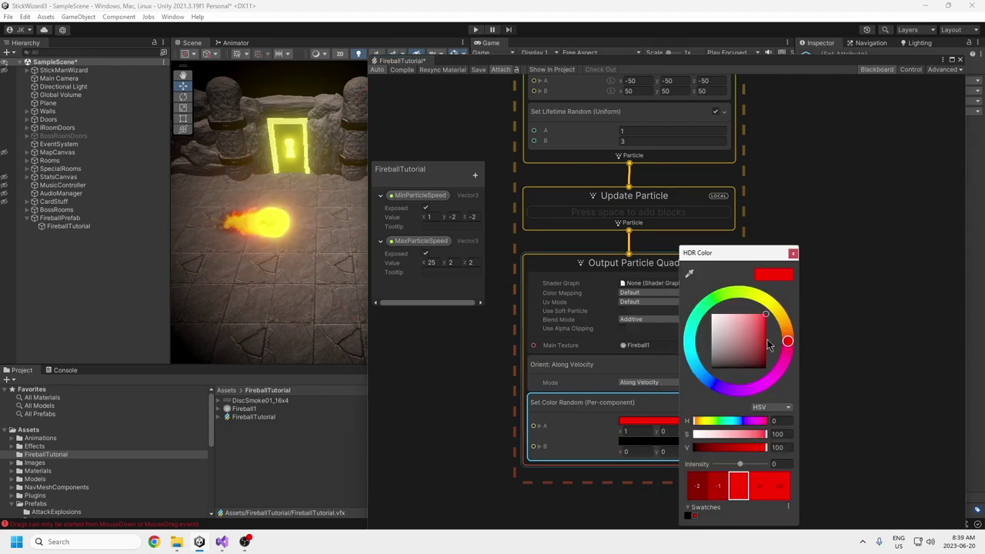
{"action": "left_click", "coordinate": [775, 310]}
{"action": "left_click_drag", "start_coordinate": [741, 465], "coordinate": [750, 467]}
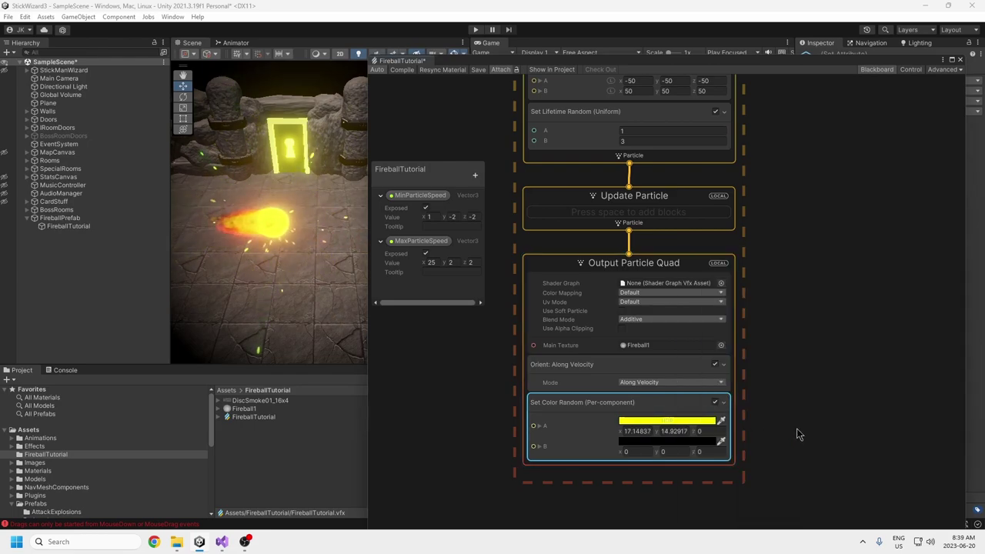
{"action": "middle_click_drag", "start_coordinate": [796, 431], "coordinate": [822, 373]}
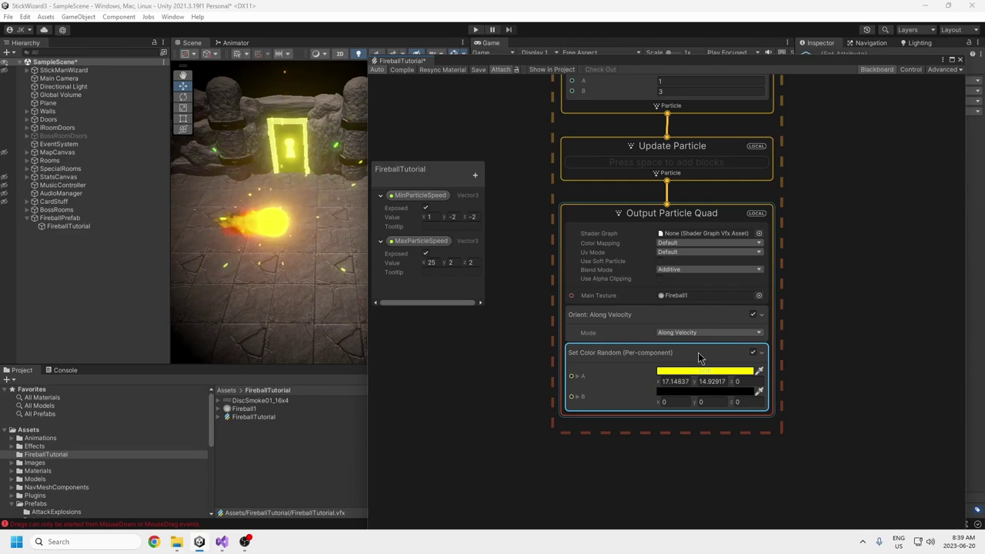
Step: Replace the Set Color Random block with a Set Color over Life block
{"action": "key", "text": "Delete"}
{"action": "key", "text": "space"}
{"action": "type", "text": "set c"}
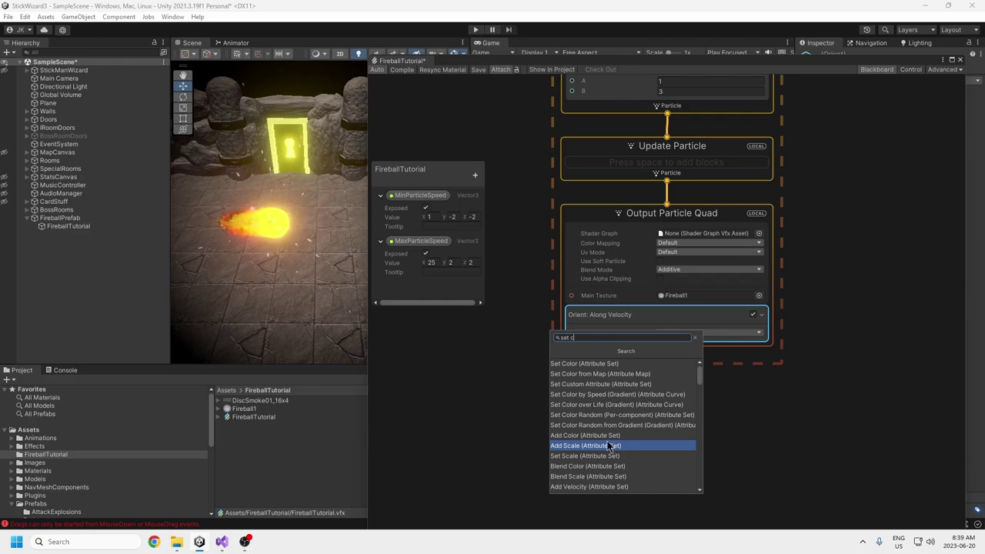
{"action": "left_click", "coordinate": [670, 402]}
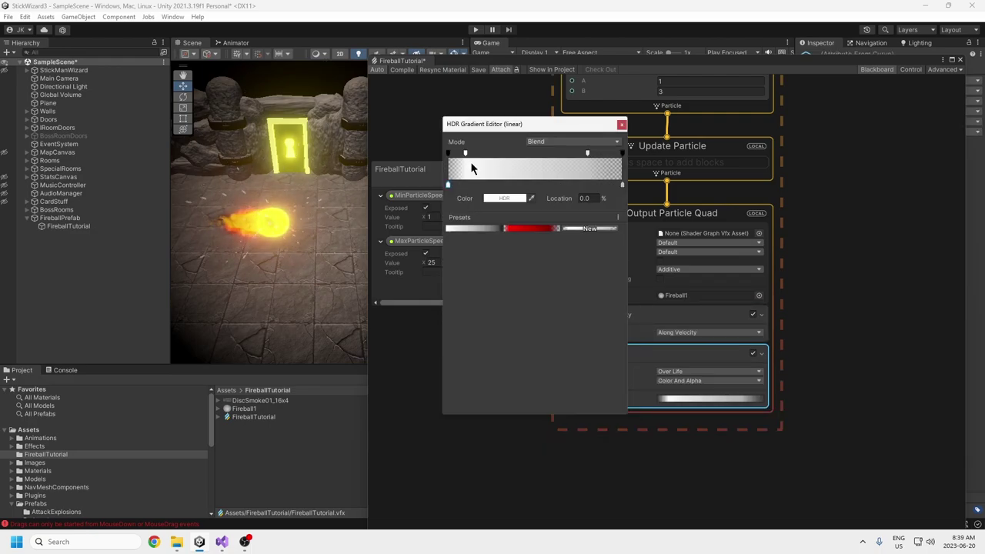
Step: Set gradient alpha keys to 0 at 0%, 255 at 26.8% and 204 at 70.3%
{"action": "left_click_drag", "start_coordinate": [466, 153], "coordinate": [510, 157]}
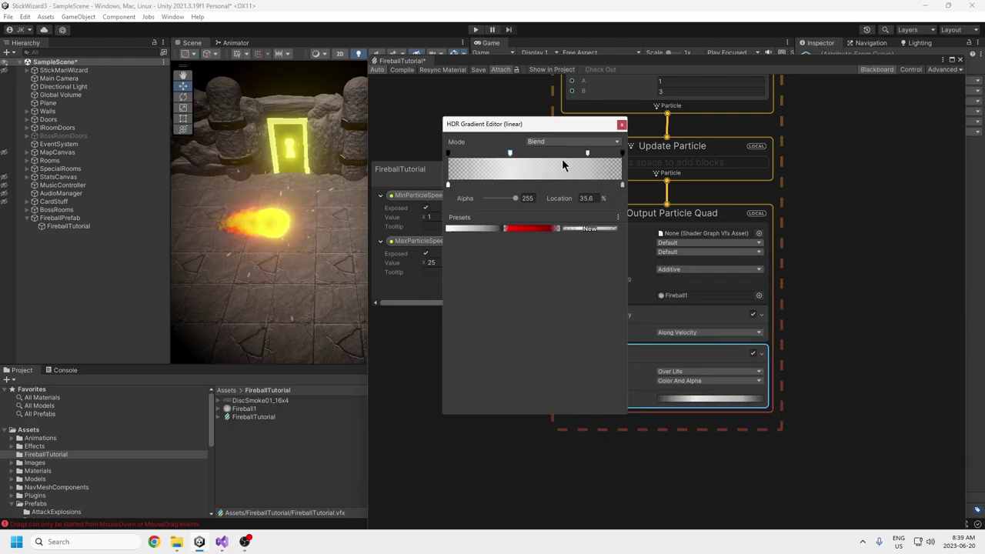
{"action": "left_click_drag", "start_coordinate": [588, 154], "coordinate": [500, 158]}
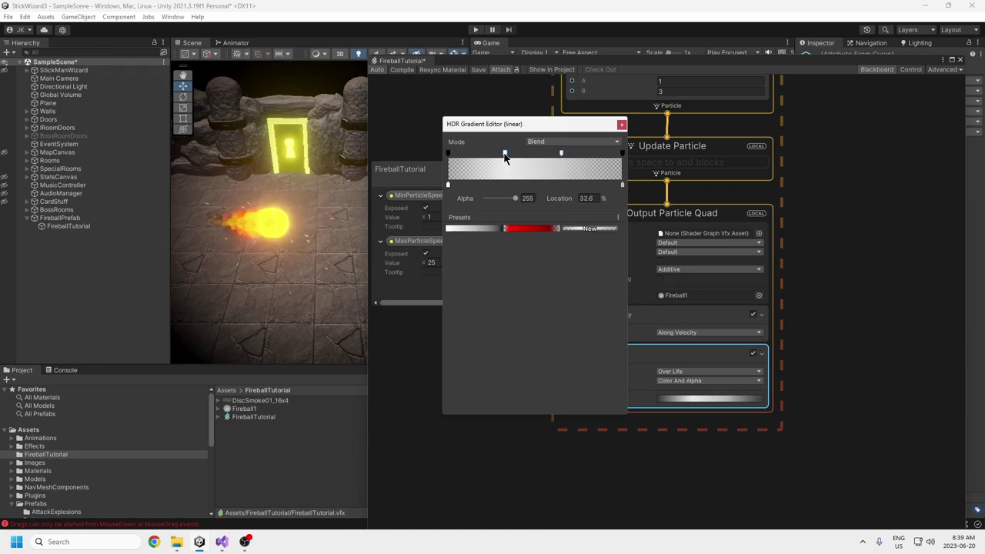
{"action": "left_click_drag", "start_coordinate": [563, 154], "coordinate": [570, 154]}
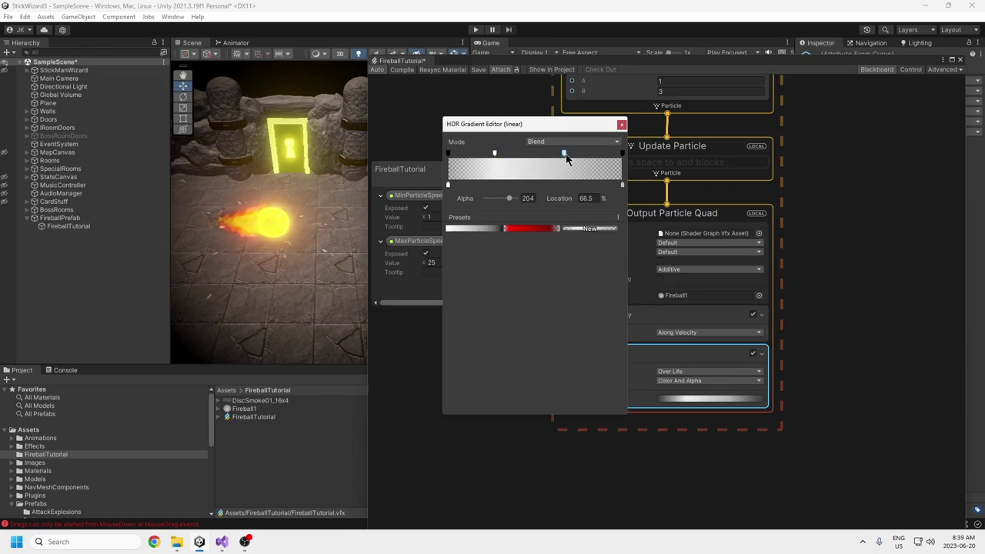
{"action": "left_click", "coordinate": [449, 153]}
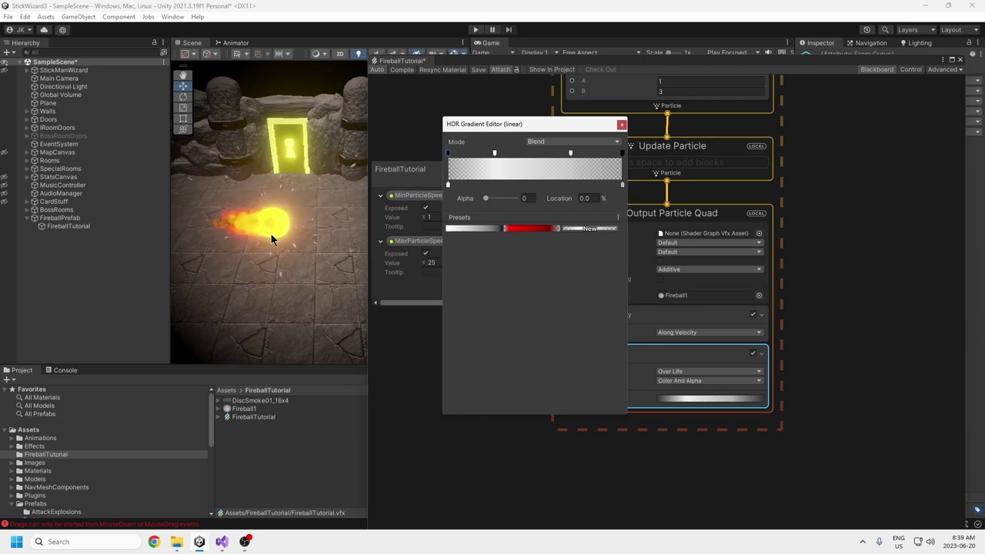
{"action": "left_click", "coordinate": [495, 153]}
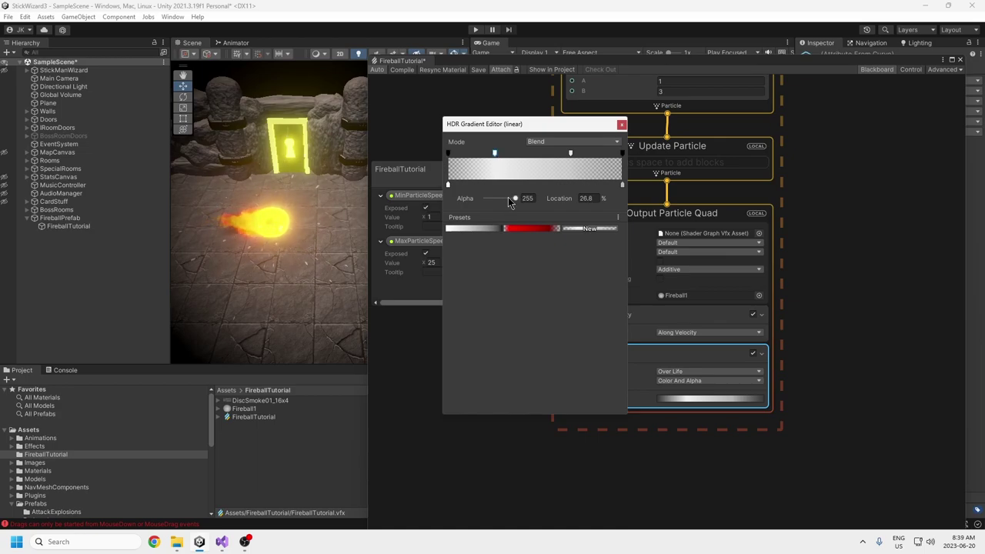
{"action": "left_click", "coordinate": [571, 153]}
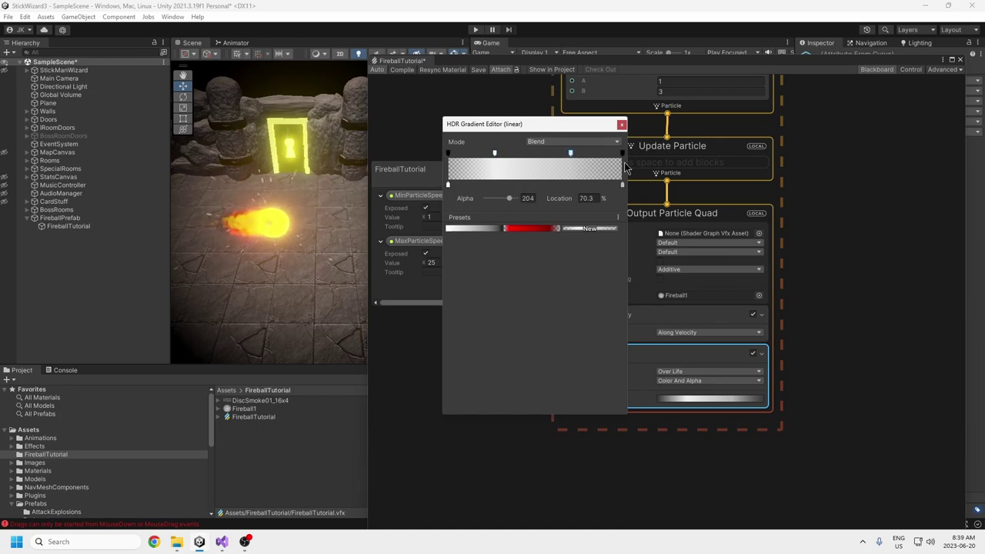
{"action": "left_click", "coordinate": [448, 186]}
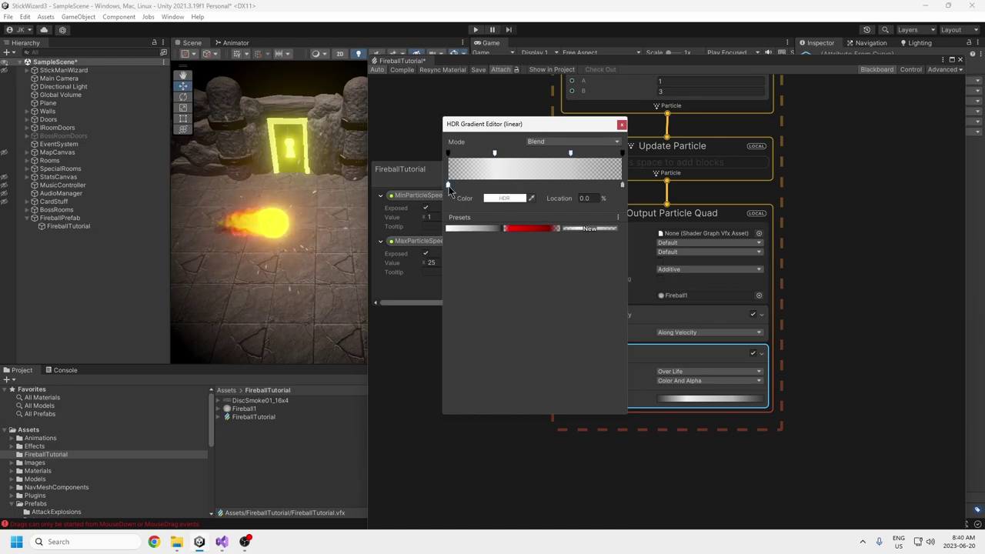
Step: Make the gradient's start key fully saturated yellow and its end key orange
{"action": "left_click", "coordinate": [505, 198]}
{"action": "left_click", "coordinate": [611, 256]}
{"action": "left_click", "coordinate": [590, 253]}
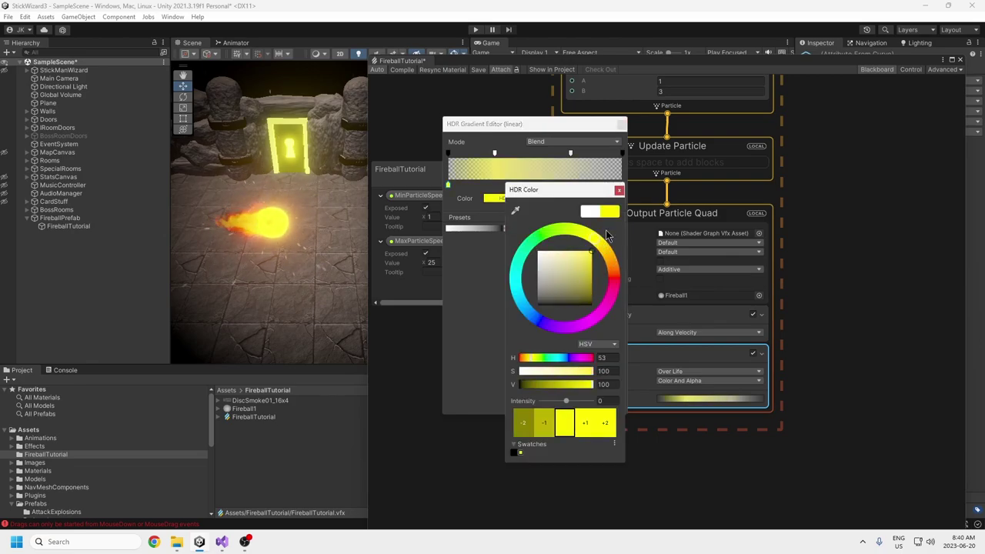
{"action": "left_click", "coordinate": [620, 190]}
{"action": "left_click", "coordinate": [622, 185]}
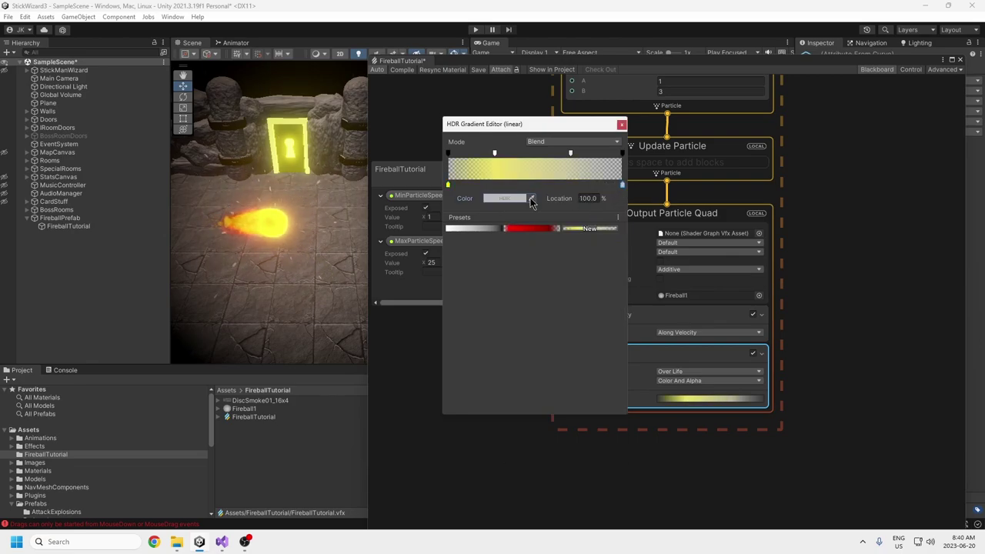
{"action": "left_click", "coordinate": [505, 199]}
{"action": "left_click", "coordinate": [606, 254]}
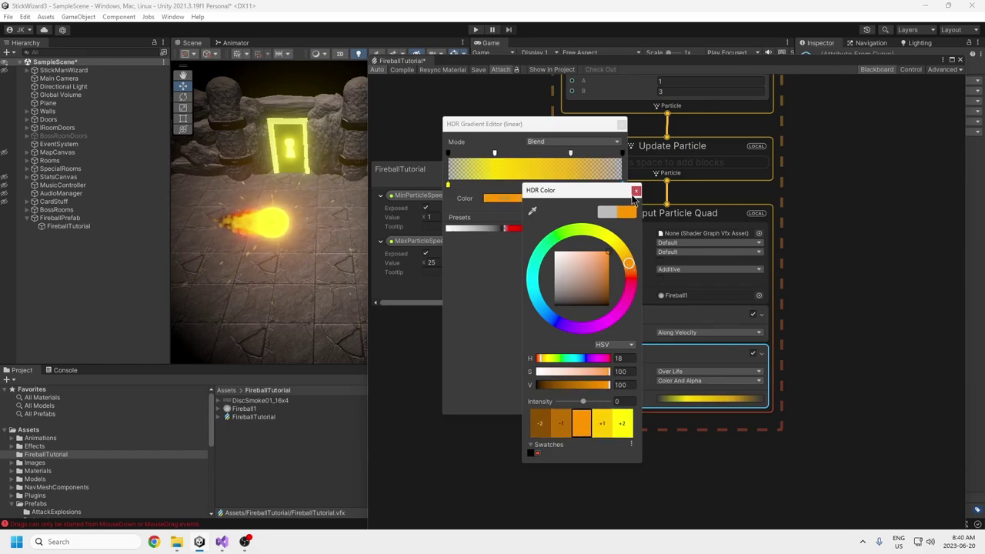
{"action": "left_click", "coordinate": [636, 190]}
Step: Boost the start key's HDR intensity and turn the end key black
{"action": "left_click", "coordinate": [449, 185]}
{"action": "left_click", "coordinate": [505, 199]}
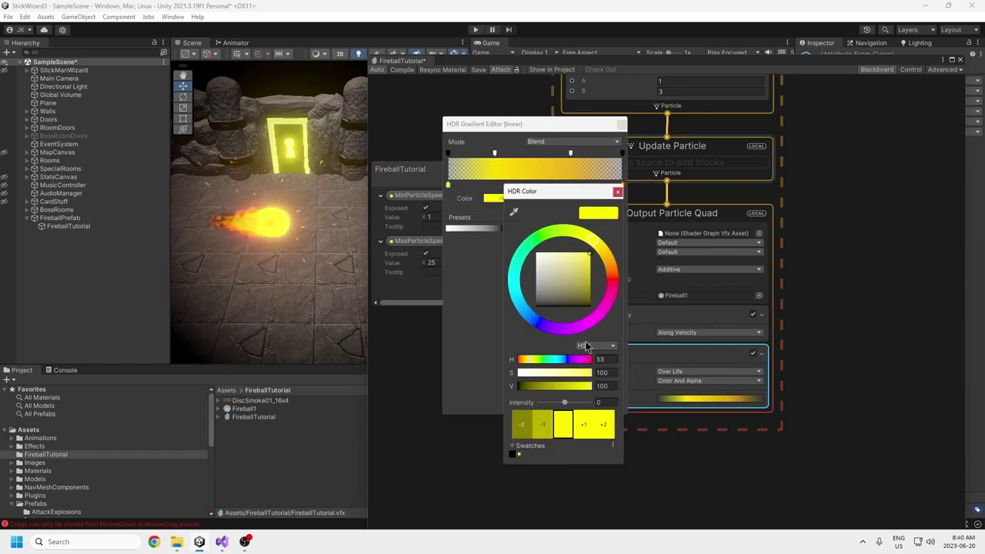
{"action": "left_click_drag", "start_coordinate": [563, 405], "coordinate": [573, 406]}
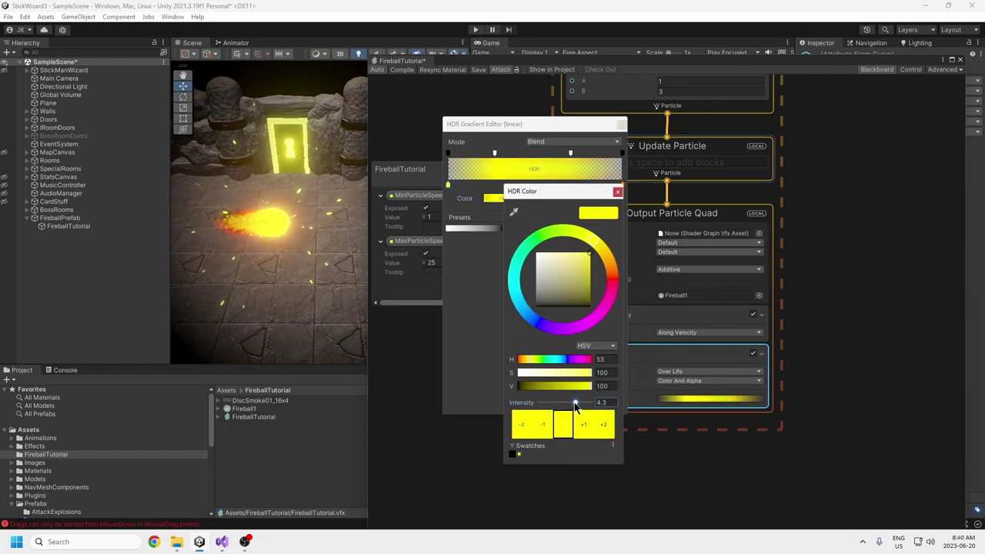
{"action": "left_click", "coordinate": [621, 185]}
{"action": "left_click", "coordinate": [502, 200]}
{"action": "left_click_drag", "start_coordinate": [539, 312], "coordinate": [509, 343]}
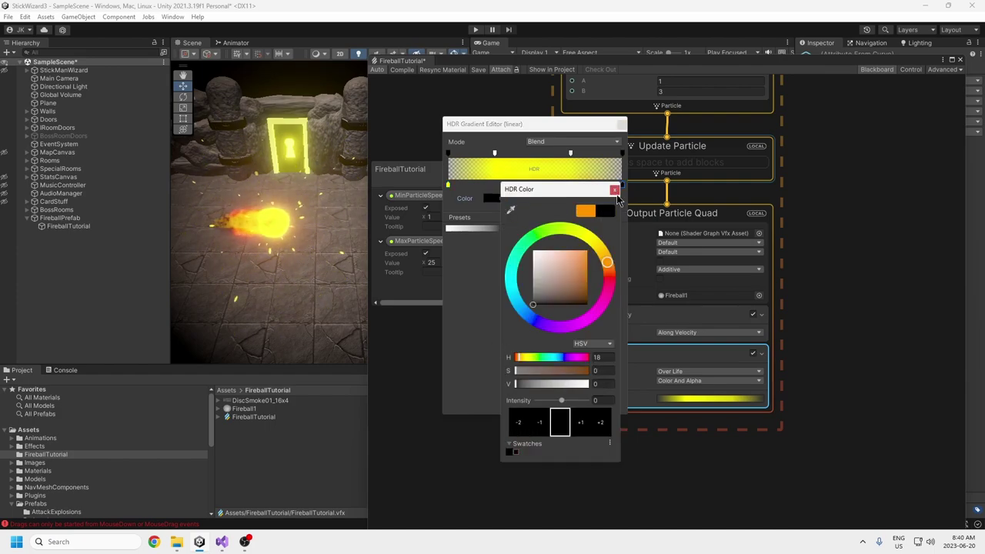
{"action": "left_click", "coordinate": [615, 190]}
Step: Add a black colour key at about 24% and an alpha key near 80%, then close the editor
{"action": "left_click", "coordinate": [573, 182]}
{"action": "left_click", "coordinate": [519, 201]}
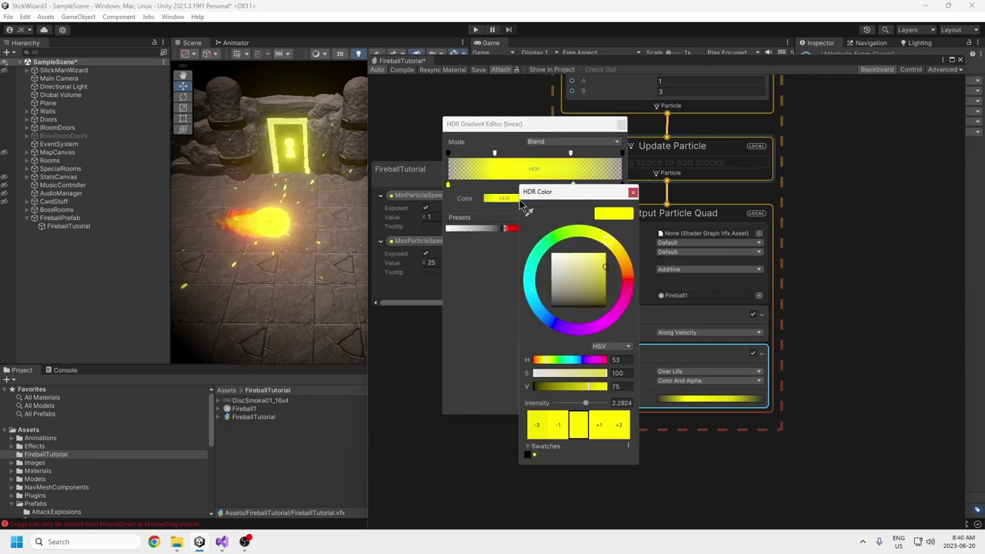
{"action": "left_click_drag", "start_coordinate": [558, 296], "coordinate": [542, 319]}
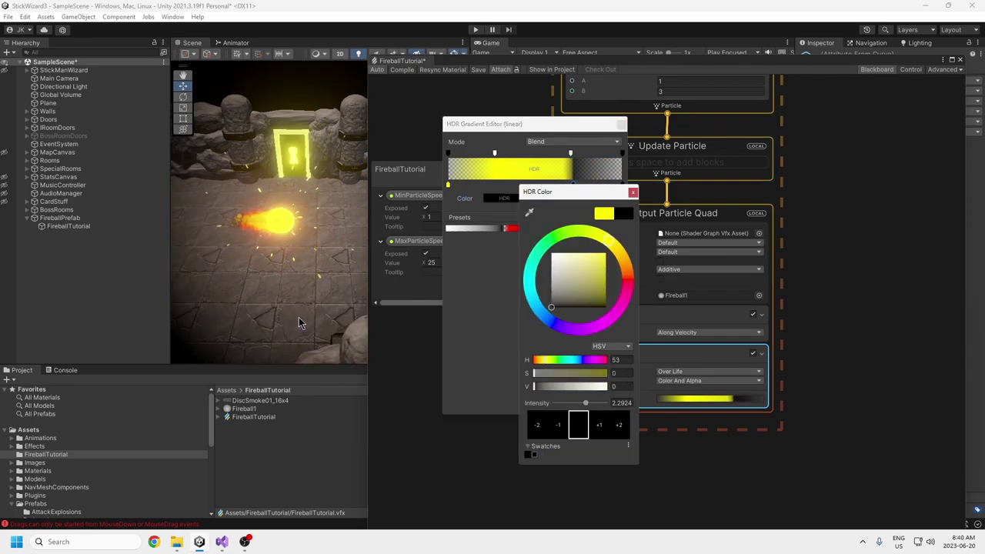
{"action": "left_click", "coordinate": [622, 158]}
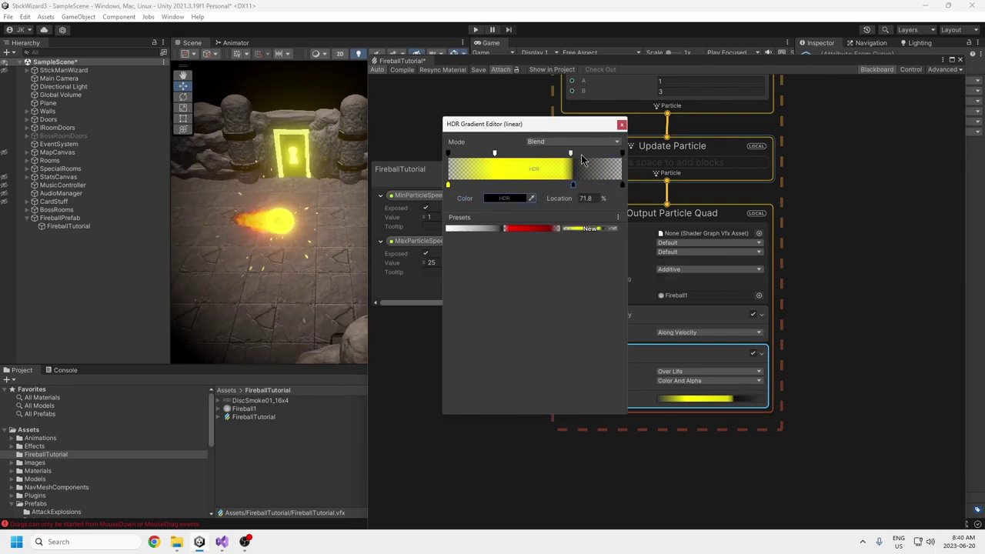
{"action": "left_click_drag", "start_coordinate": [577, 158], "coordinate": [596, 158]}
{"action": "left_click_drag", "start_coordinate": [572, 185], "coordinate": [490, 187]}
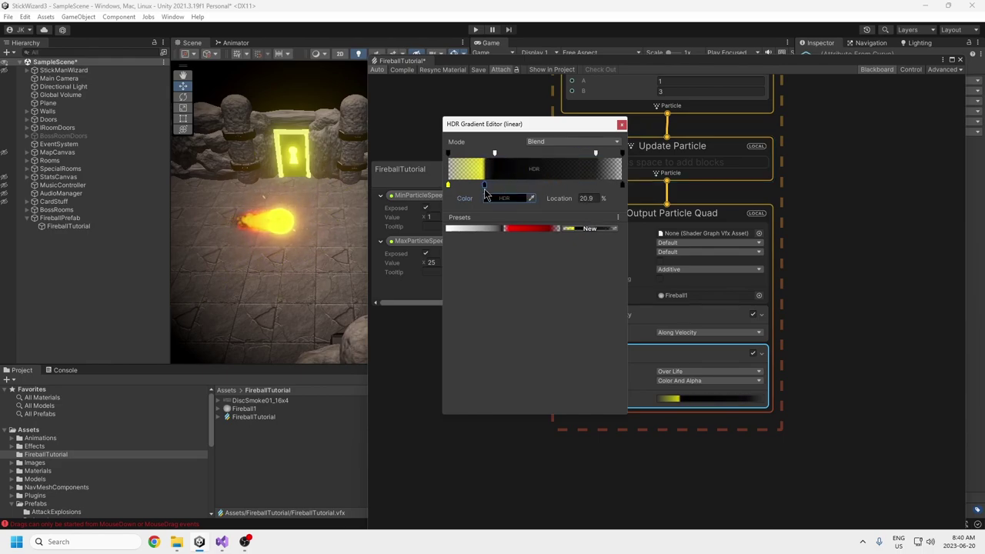
{"action": "key", "text": "Escape"}
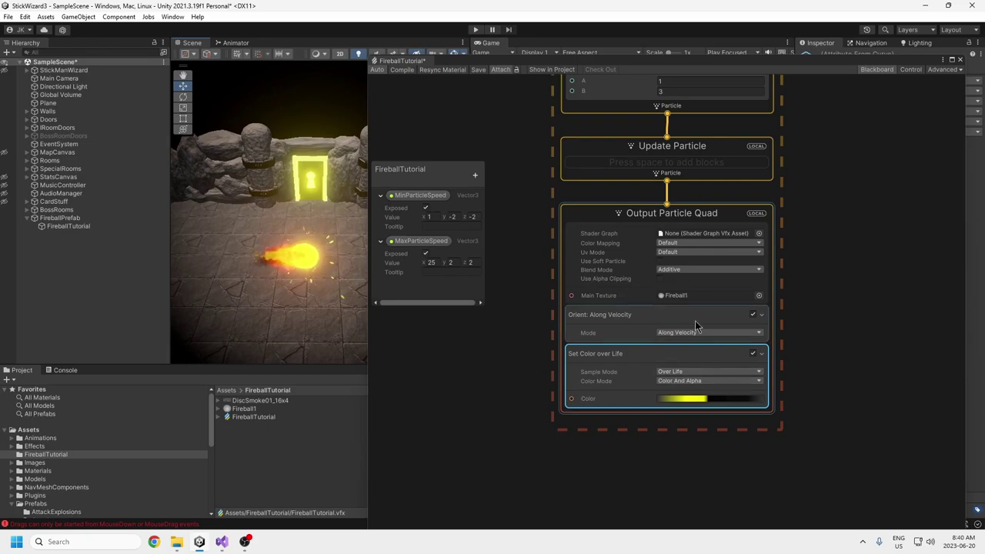
Step: Switch the output to Alpha blending and set the gradient's end key to orange
{"action": "left_click", "coordinate": [689, 271]}
{"action": "left_click", "coordinate": [686, 287]}
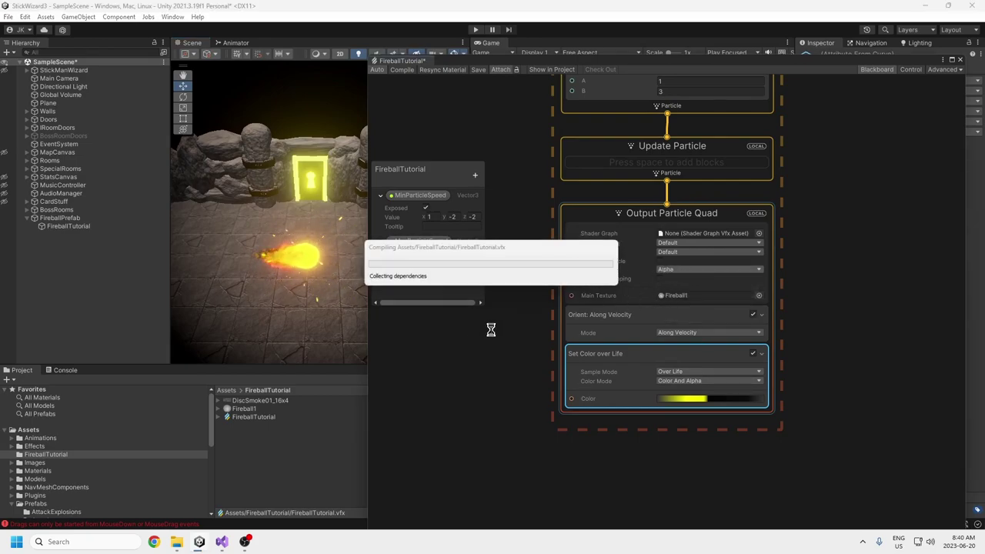
{"action": "left_click", "coordinate": [693, 399]}
{"action": "left_click", "coordinate": [464, 175]}
{"action": "left_click", "coordinate": [442, 188]}
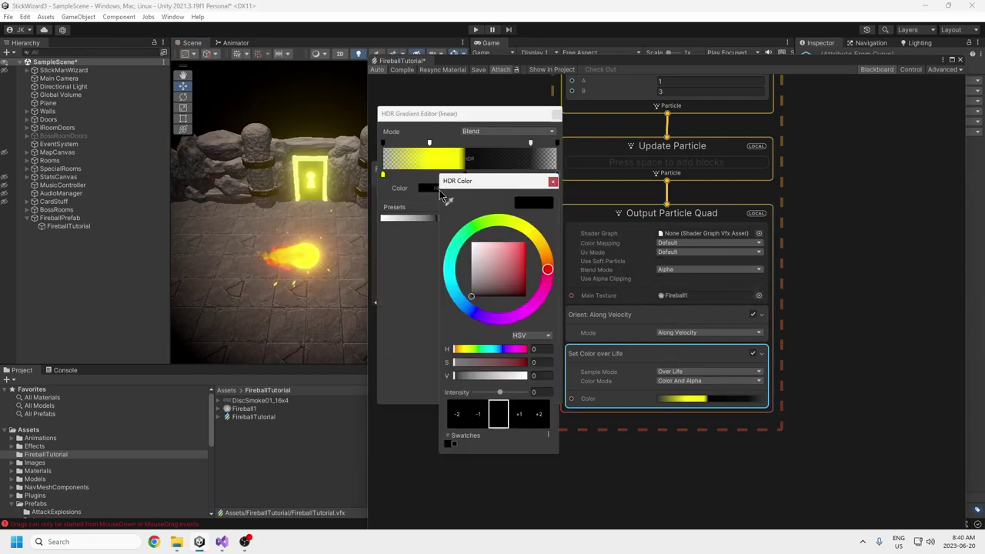
{"action": "left_click_drag", "start_coordinate": [538, 261], "coordinate": [517, 253]}
{"action": "left_click", "coordinate": [461, 177]}
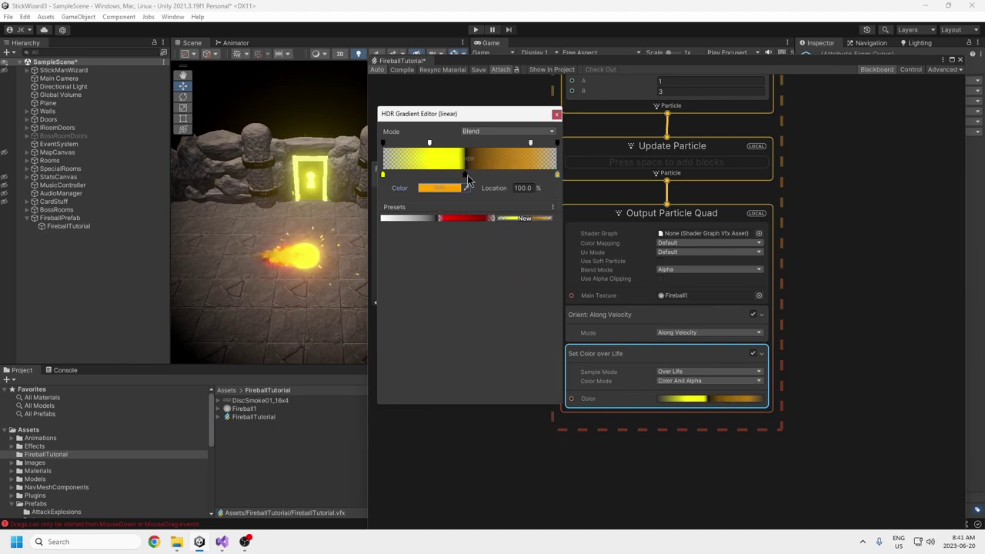
Step: Raise the orange end key's HDR intensity to 4.5 and close the editors
{"action": "double_click", "coordinate": [464, 175]}
{"action": "left_click_drag", "start_coordinate": [500, 395], "coordinate": [519, 396]}
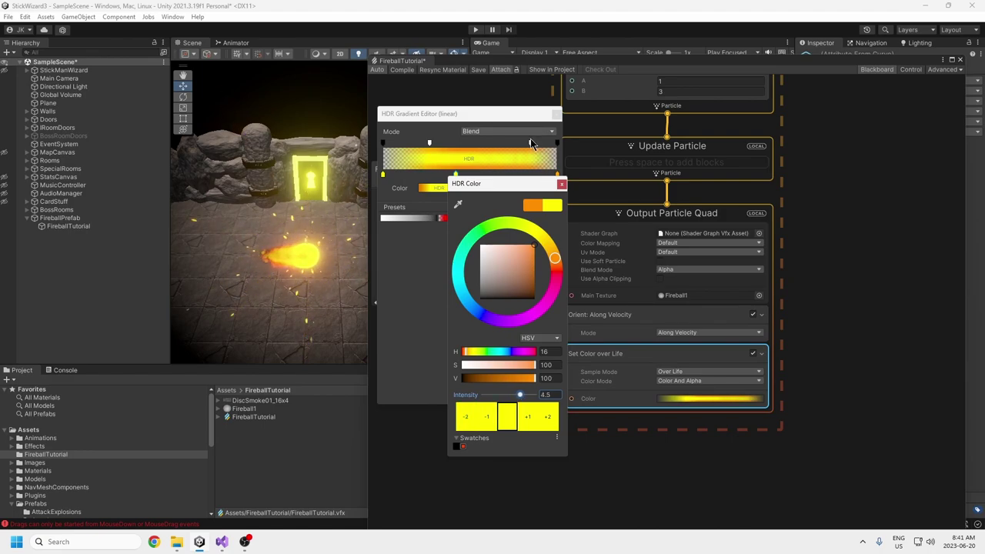
{"action": "left_click", "coordinate": [562, 185]}
{"action": "scroll", "coordinate": [648, 455], "scroll_direction": "down", "scroll_amount": 3}
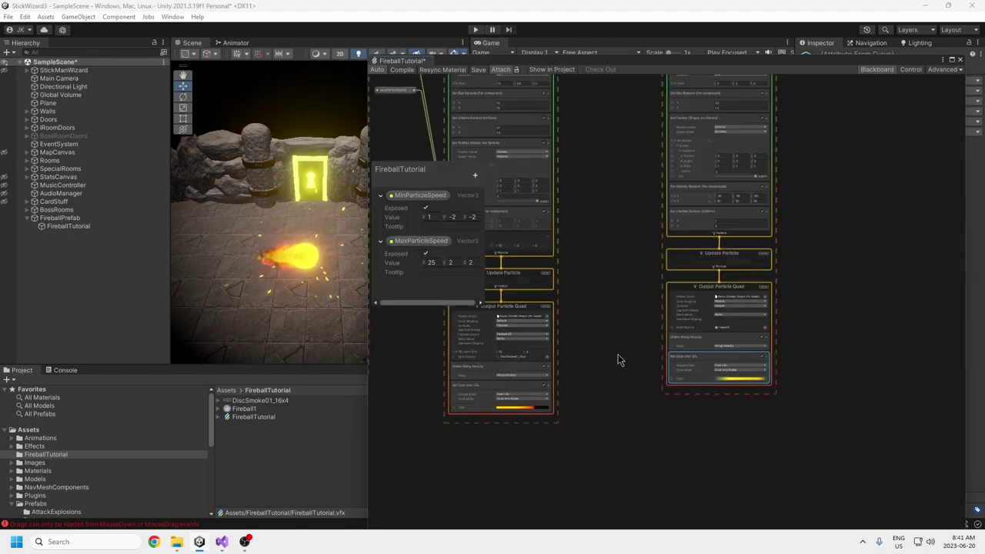
Step: Zoom and pan the graph to review all three systems, including the right system's spawn rate
{"action": "scroll", "coordinate": [711, 392], "scroll_direction": "down", "scroll_amount": 3}
{"action": "middle_click_drag", "start_coordinate": [696, 396], "coordinate": [719, 373]}
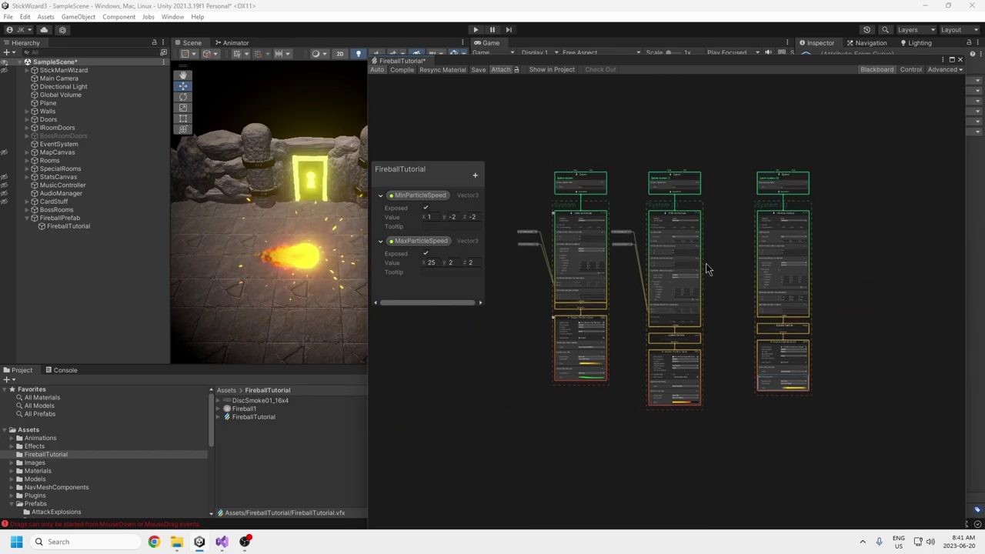
{"action": "scroll", "coordinate": [858, 223], "scroll_direction": "up", "scroll_amount": 2}
{"action": "scroll", "coordinate": [812, 327], "scroll_direction": "up", "scroll_amount": 2}
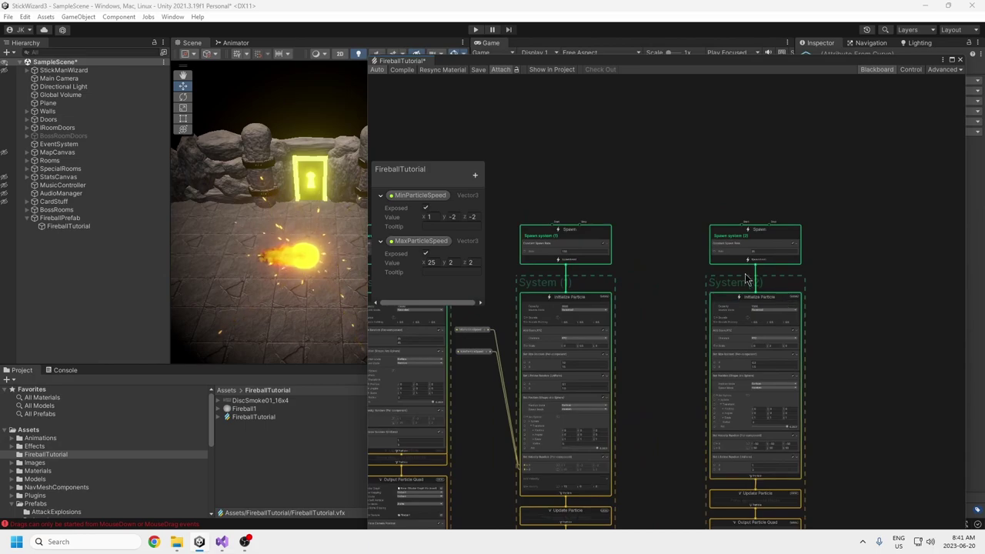
{"action": "left_click", "coordinate": [752, 251]}
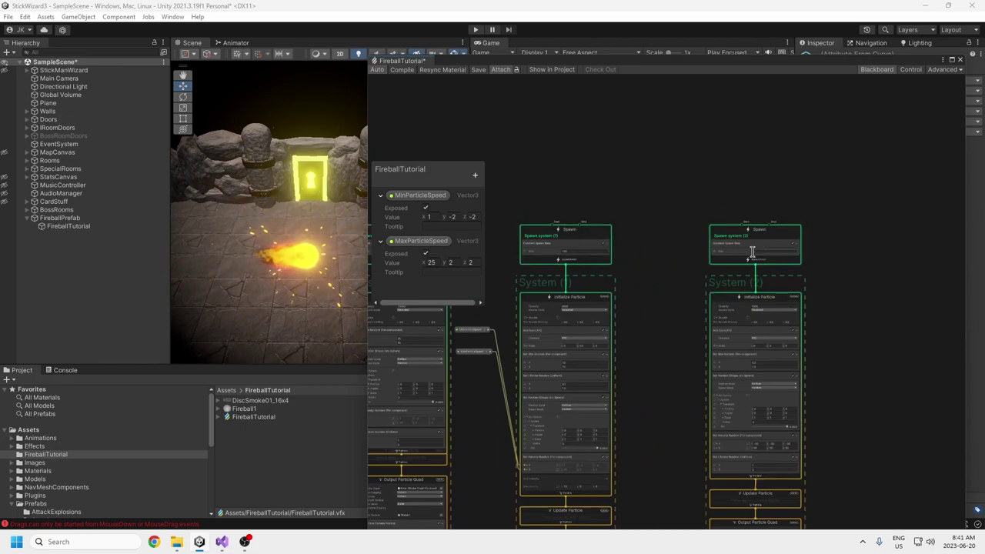
{"action": "left_click", "coordinate": [886, 287]}
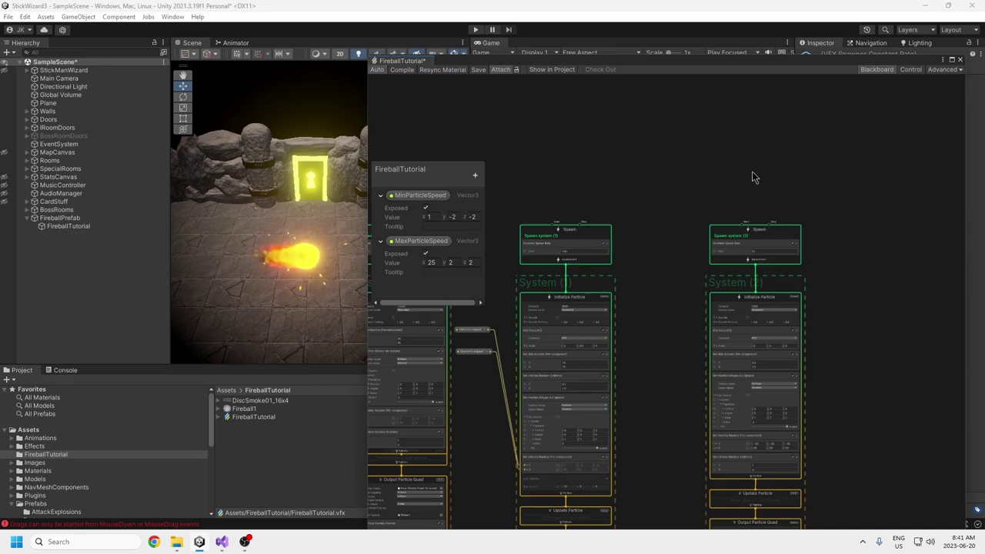
Step: Save the fireball VFX graph, close its window and select FireballPrefab
{"action": "left_click", "coordinate": [478, 69]}
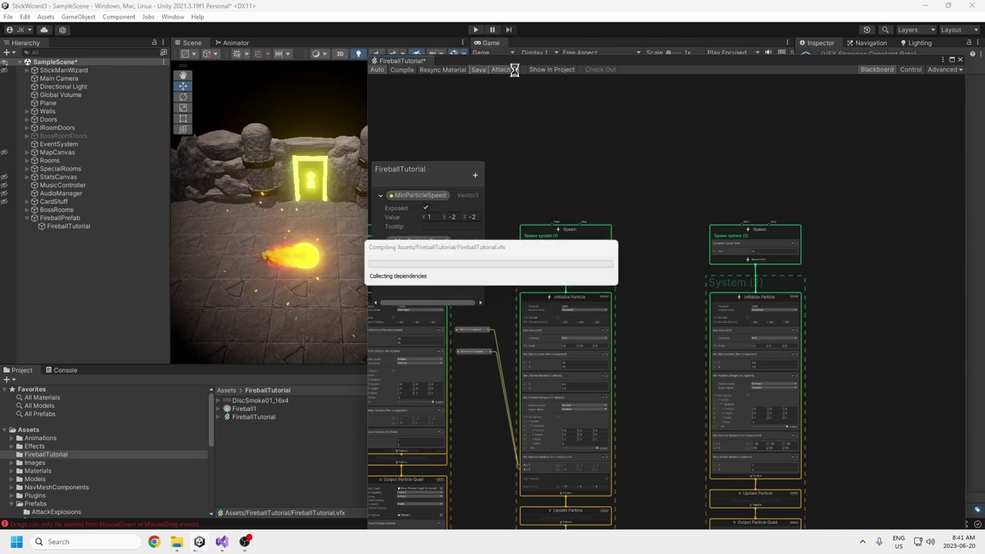
{"action": "left_click", "coordinate": [960, 61]}
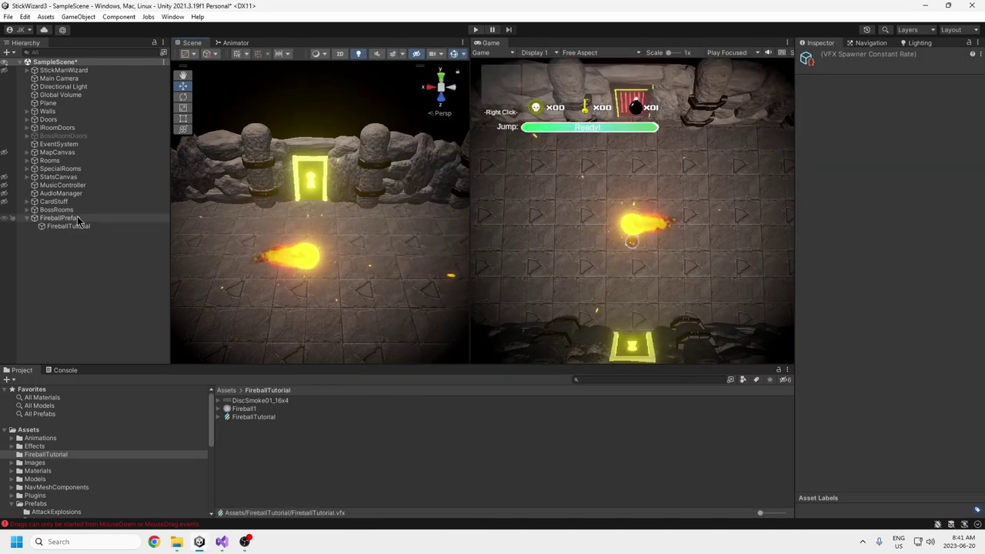
{"action": "left_click", "coordinate": [70, 218]}
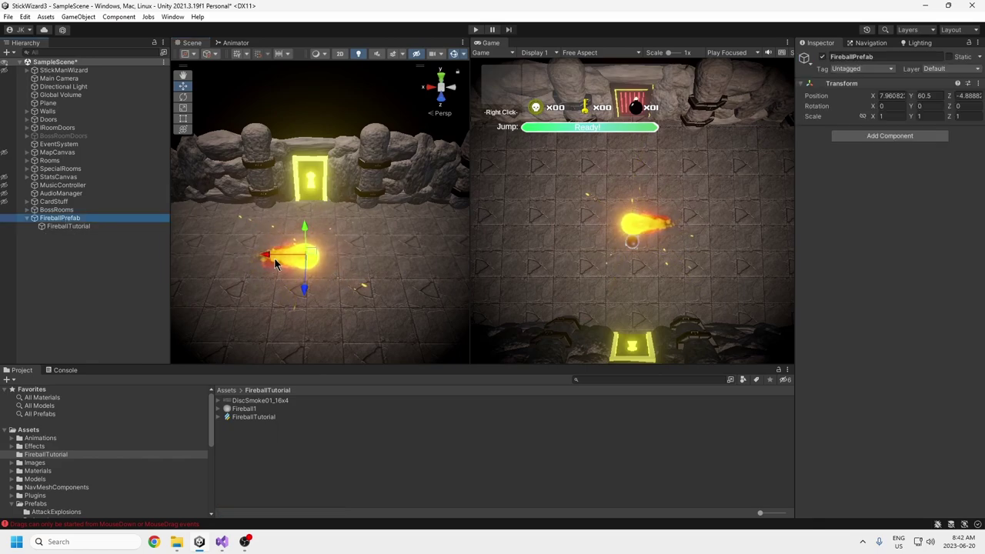
Step: Shift the fireball along X and create a Visual Effect Graph asset named FireballExplosionTutorial
{"action": "left_click_drag", "start_coordinate": [320, 264], "coordinate": [388, 262]}
{"action": "middle_click_drag", "start_coordinate": [304, 288], "coordinate": [326, 287]}
{"action": "right_click", "coordinate": [259, 442]}
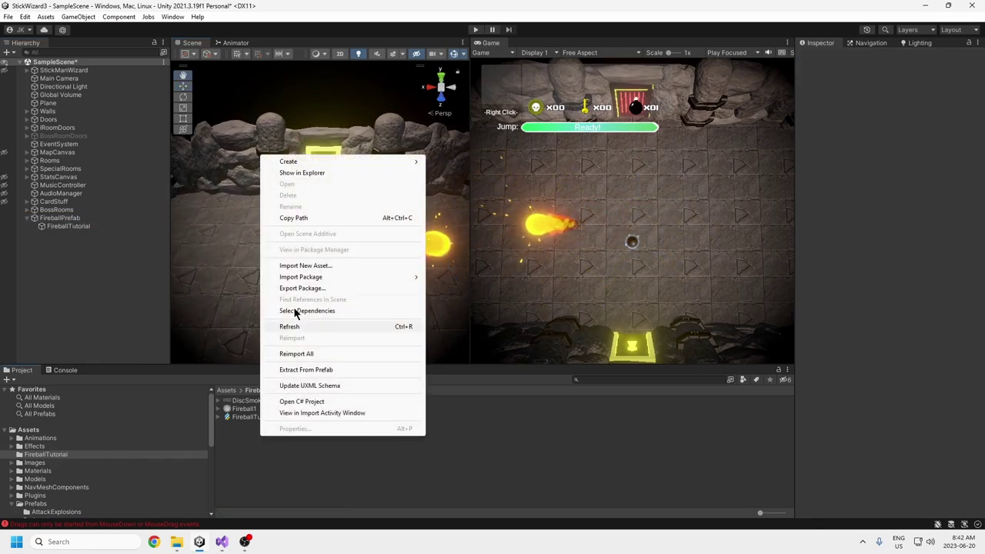
{"action": "mouse_move", "coordinate": [314, 161]}
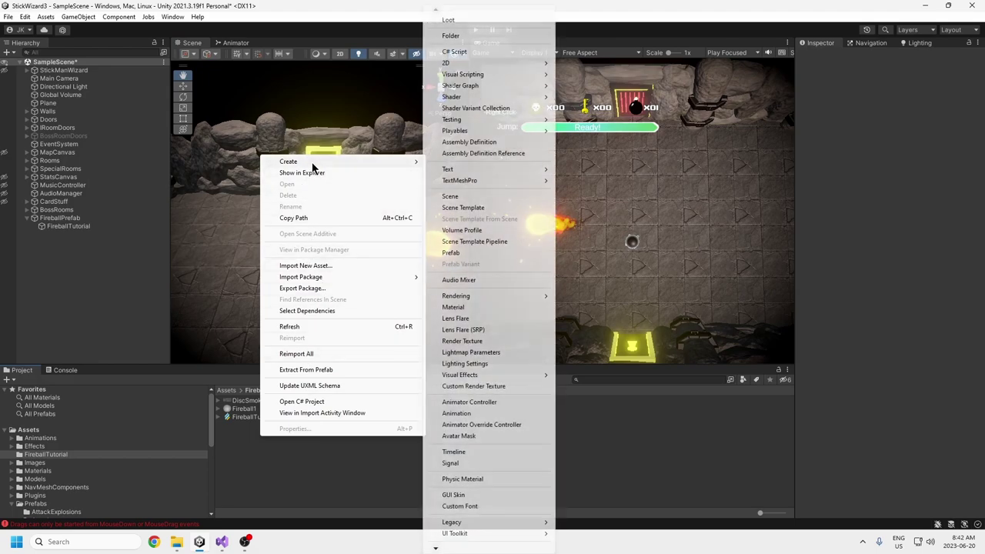
{"action": "left_click", "coordinate": [469, 468]}
{"action": "type", "text": "Fireball"}
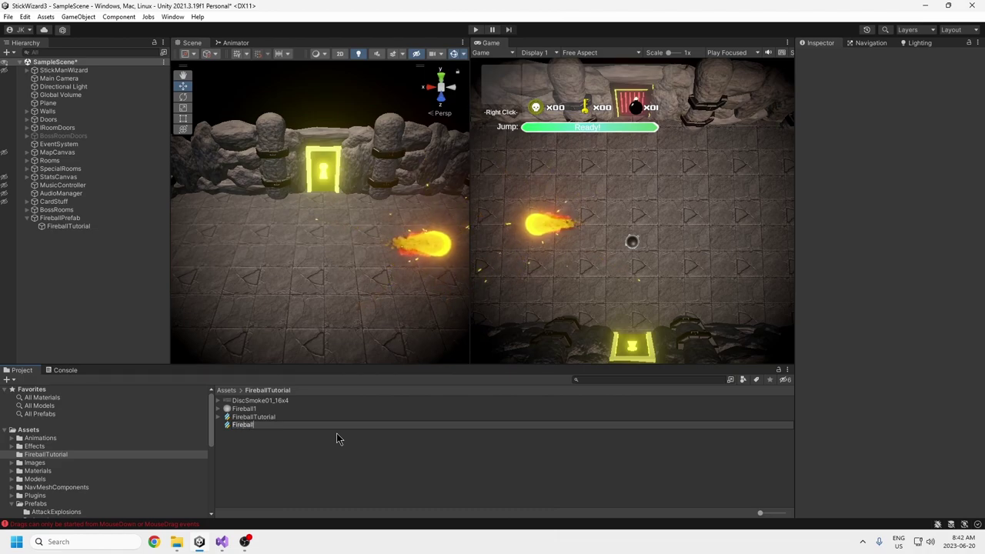
{"action": "type", "text": "ExplosionTutorial"}
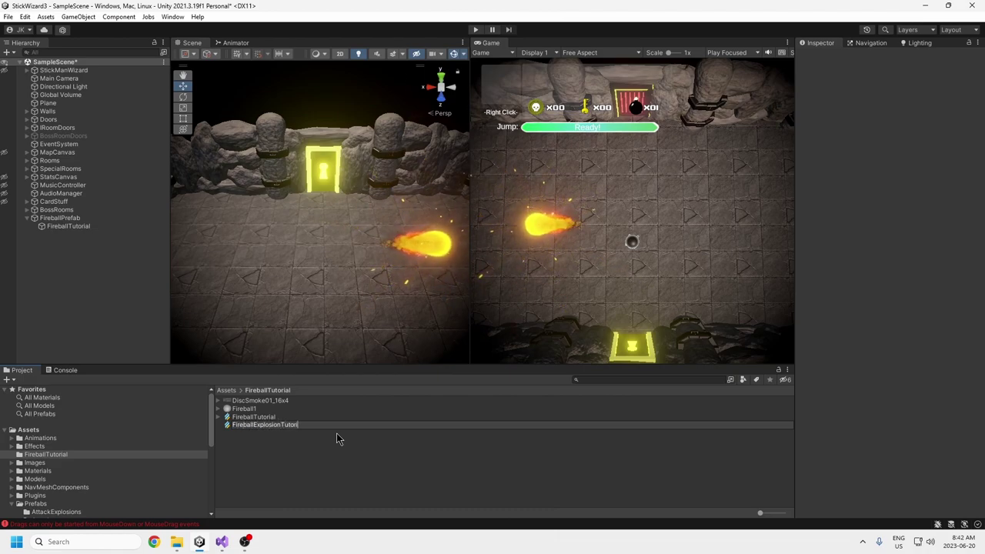
{"action": "key", "text": "Return"}
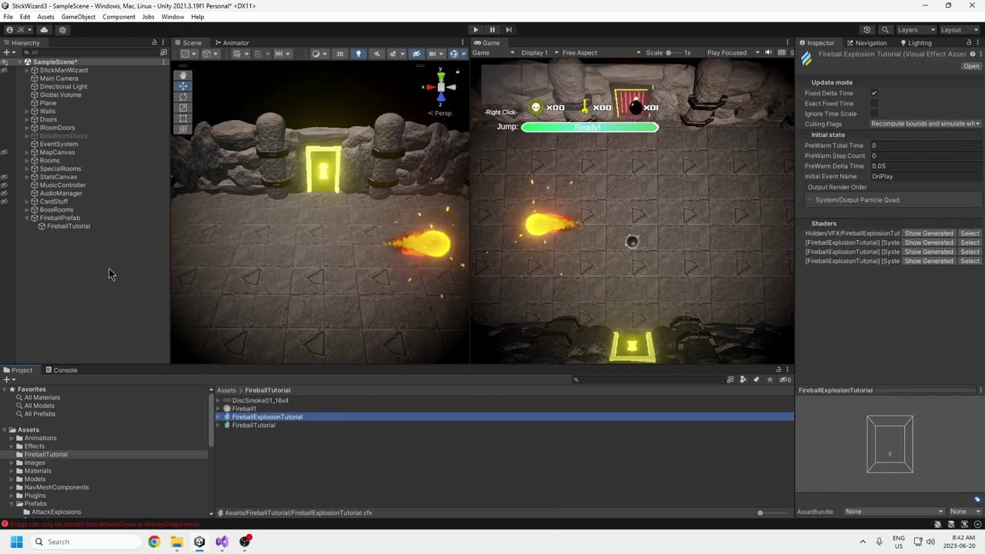
Step: Place FireballExplosionTutorial in the scene, raise it along Y and open its graph
{"action": "left_click", "coordinate": [80, 256]}
{"action": "right_click", "coordinate": [80, 256]}
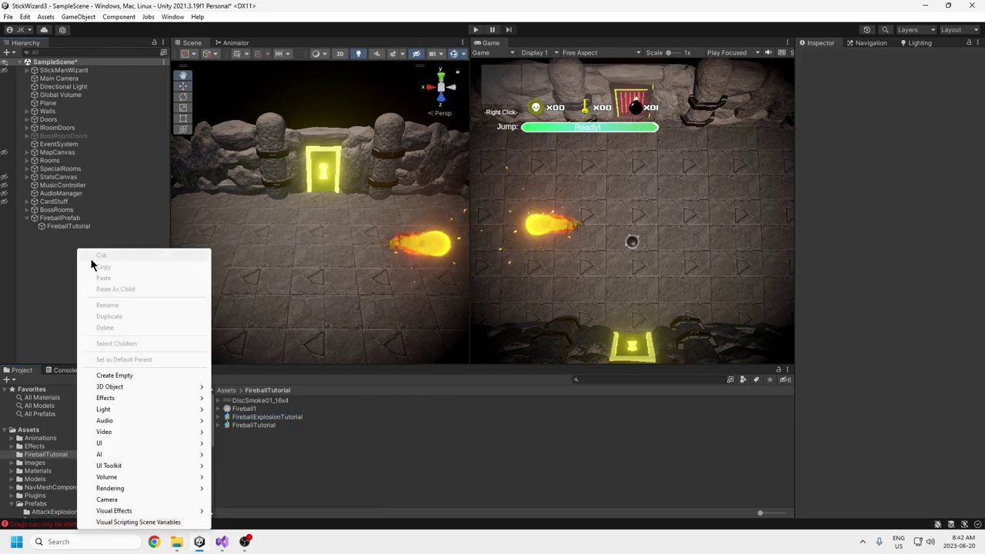
{"action": "left_click", "coordinate": [314, 471]}
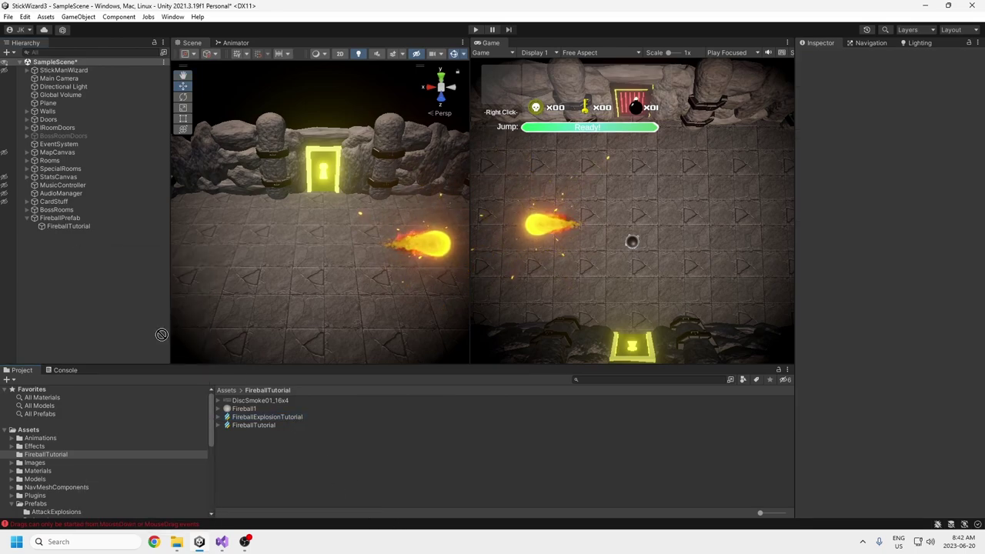
{"action": "left_click_drag", "start_coordinate": [75, 257], "coordinate": [76, 258]}
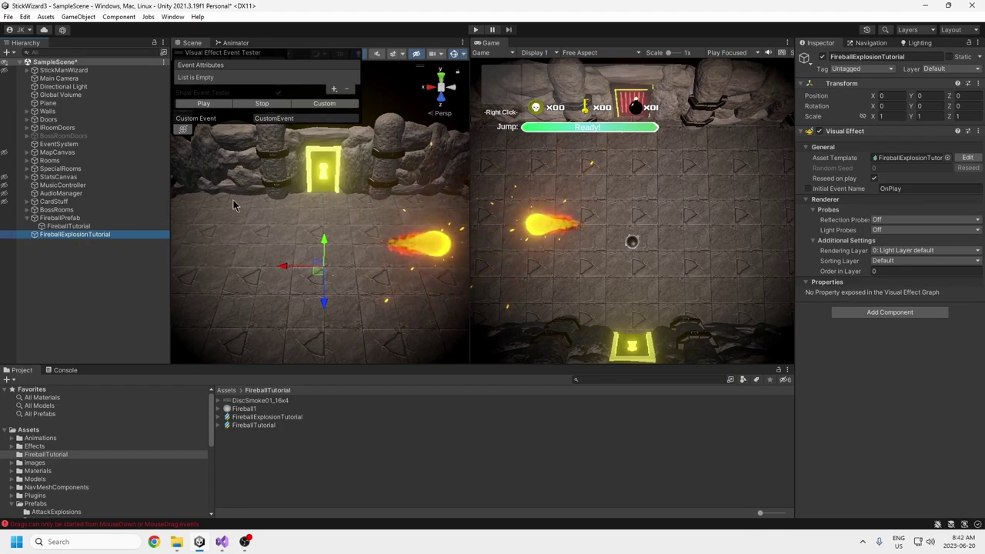
{"action": "left_click_drag", "start_coordinate": [324, 243], "coordinate": [327, 214]}
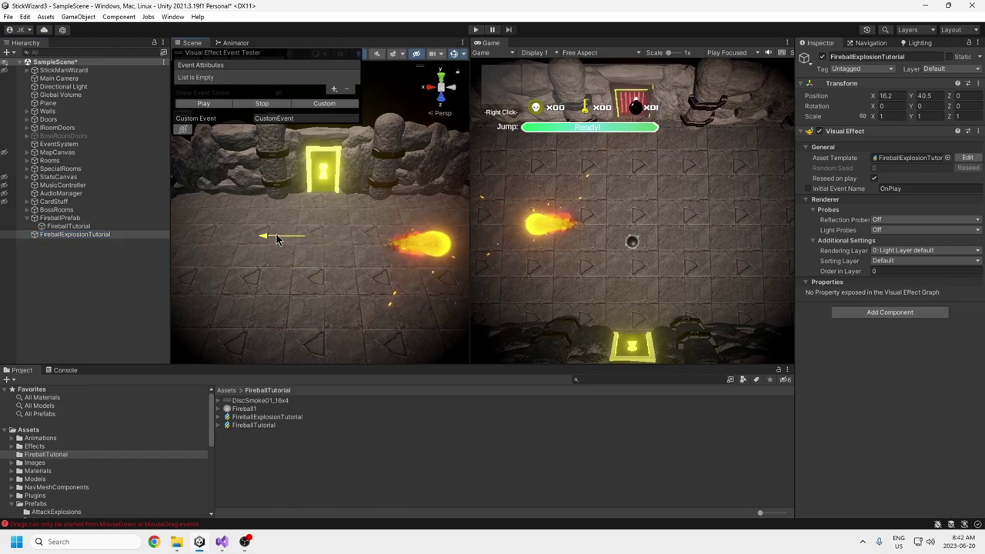
{"action": "double_click", "coordinate": [93, 237]}
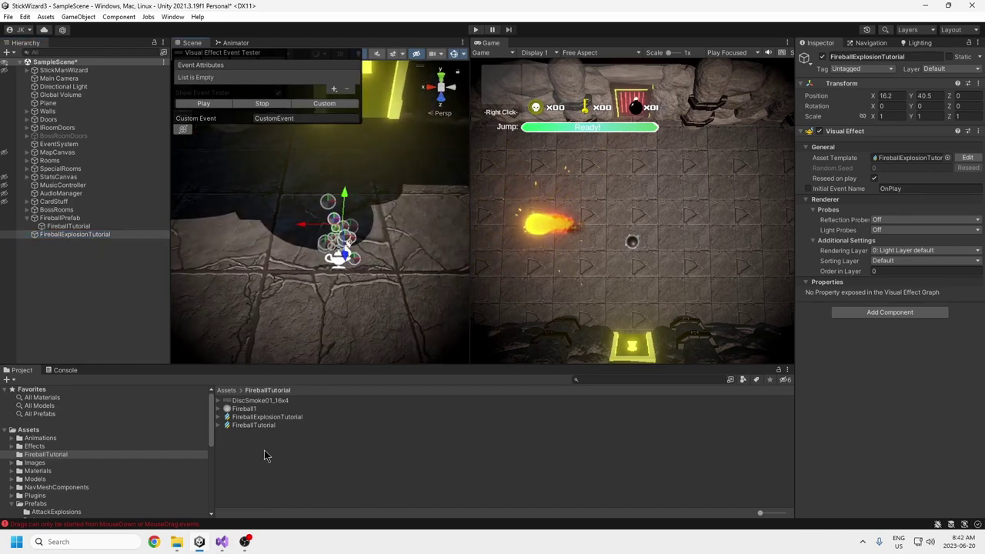
{"action": "double_click", "coordinate": [268, 416]}
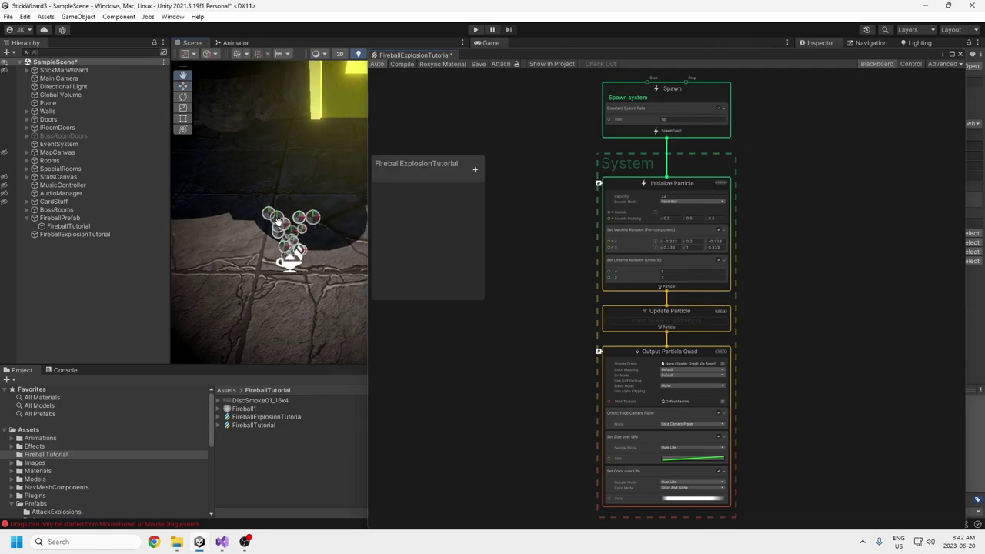
{"action": "left_click", "coordinate": [670, 115]}
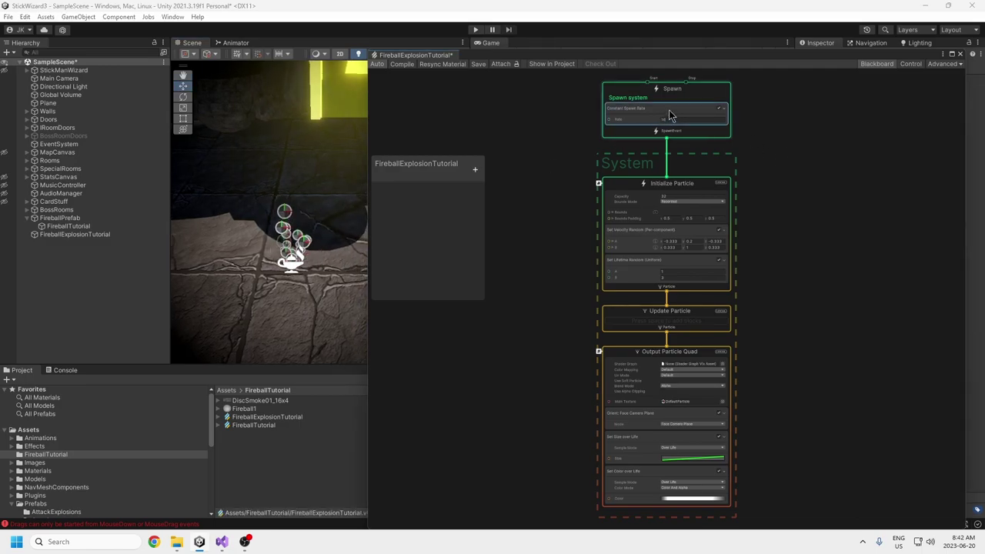
{"action": "key", "text": "Delete"}
{"action": "key", "text": "space"}
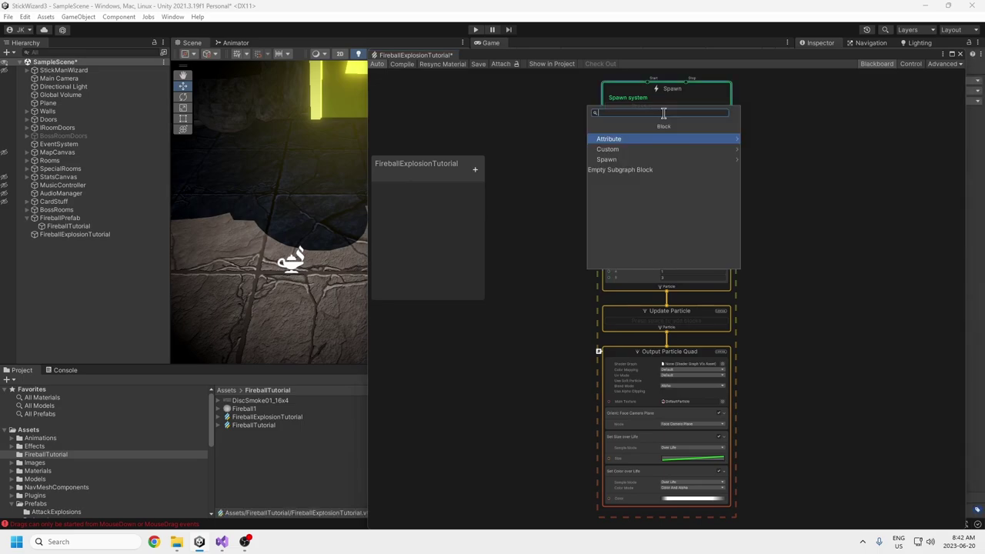
{"action": "type", "text": "burst"}
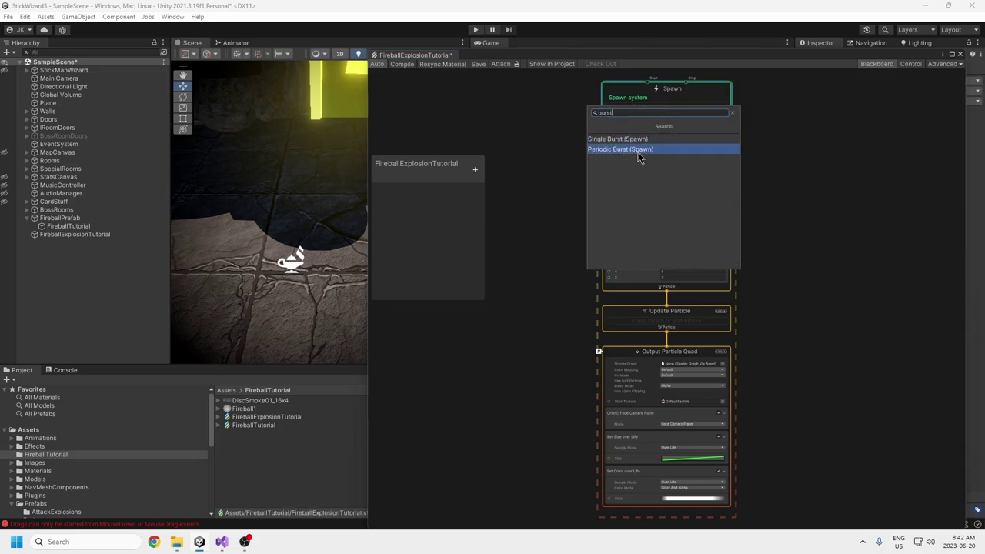
{"action": "left_click", "coordinate": [640, 155]}
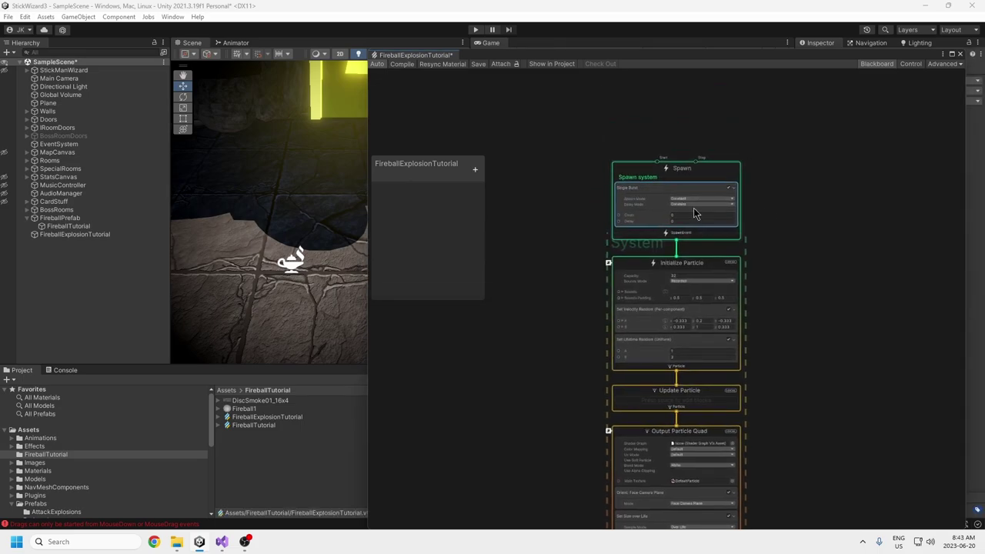
{"action": "type", "text": "300"}
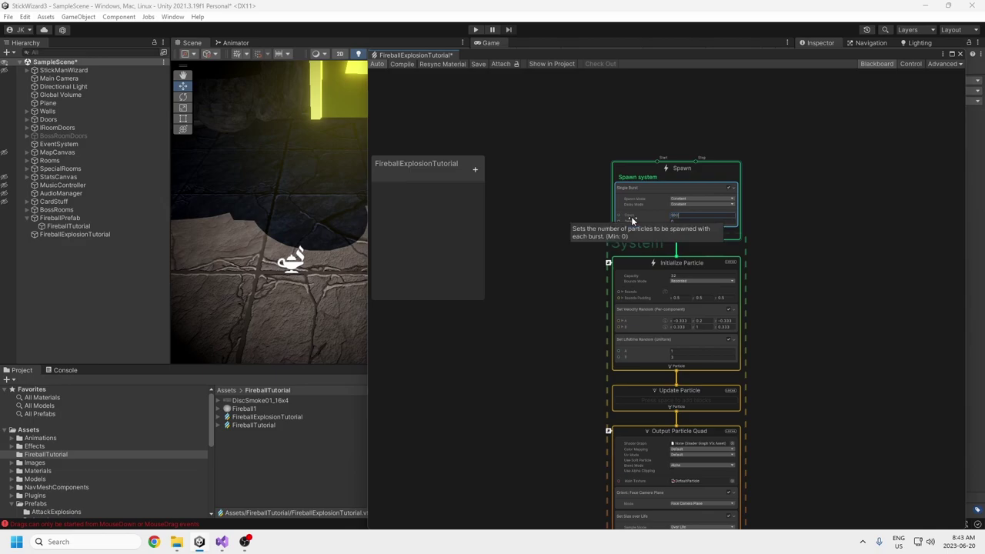
{"action": "key", "text": "Return"}
{"action": "left_click", "coordinate": [688, 276]}
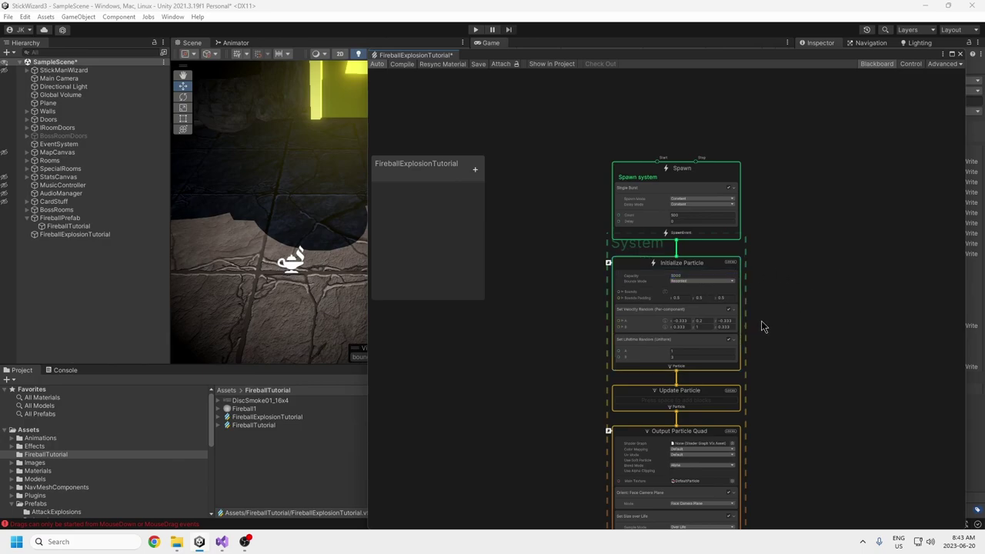
{"action": "scroll", "coordinate": [762, 323], "scroll_direction": "down", "scroll_amount": 2}
{"action": "middle_click_drag", "start_coordinate": [791, 324], "coordinate": [805, 299]}
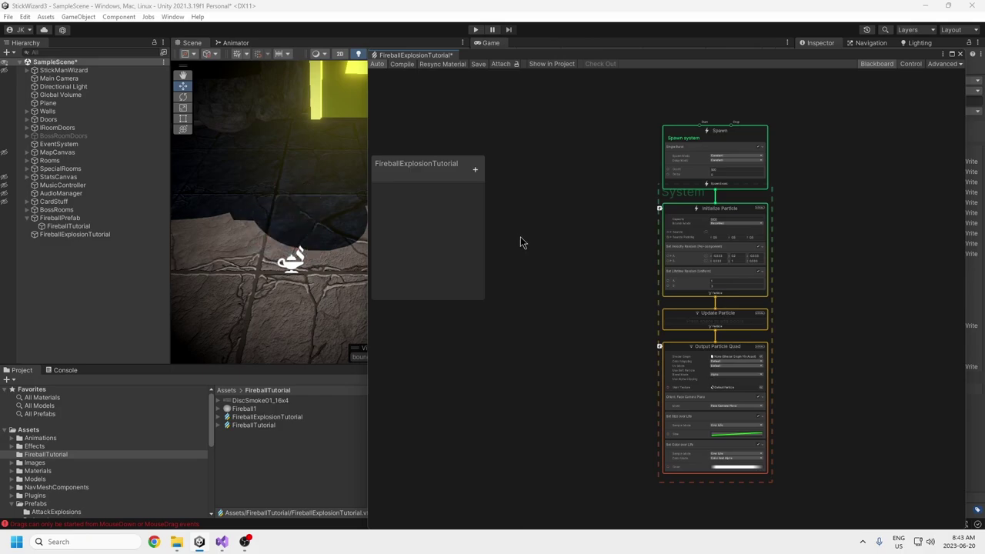
Step: Add two Vector3 Blackboard properties named MinSpeed and MaxSpeed
{"action": "left_click", "coordinate": [474, 170]}
{"action": "left_click", "coordinate": [531, 511]}
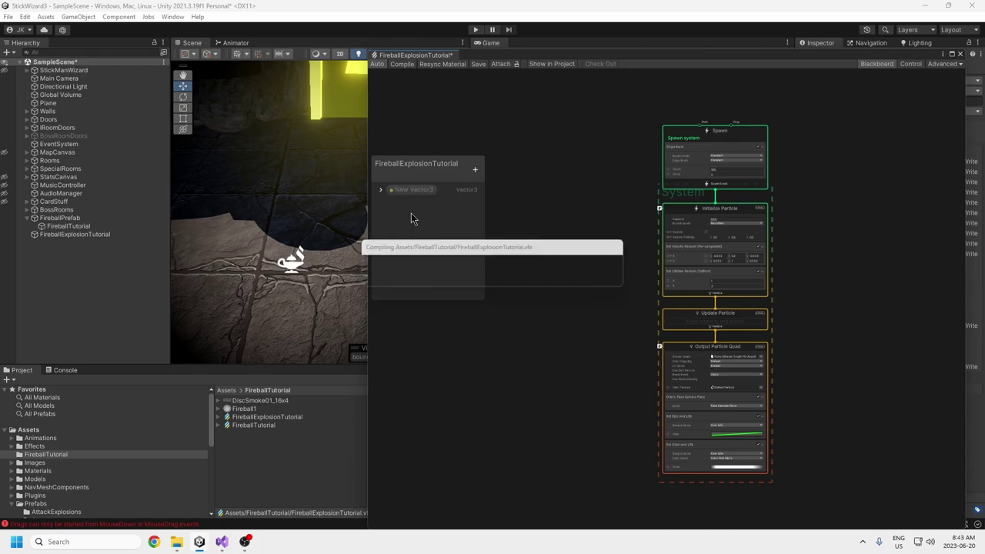
{"action": "double_click", "coordinate": [411, 190]}
{"action": "type", "text": "MinSpeed"}
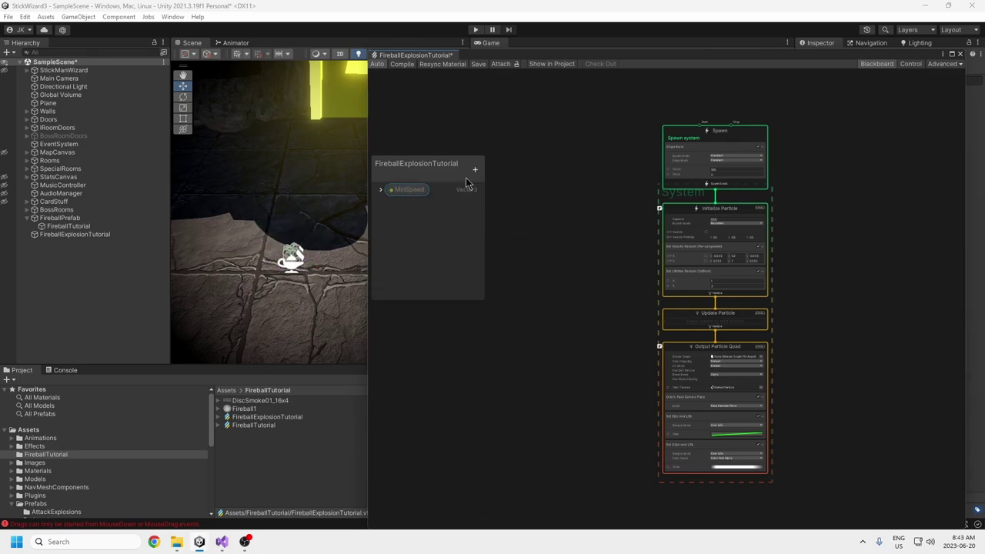
{"action": "left_click", "coordinate": [474, 170]}
{"action": "left_click", "coordinate": [531, 511]}
{"action": "double_click", "coordinate": [412, 205]}
{"action": "type", "text": "MaxSpeed"}
{"action": "key", "text": "Return"}
{"action": "scroll", "coordinate": [665, 240], "scroll_direction": "up", "scroll_amount": 3}
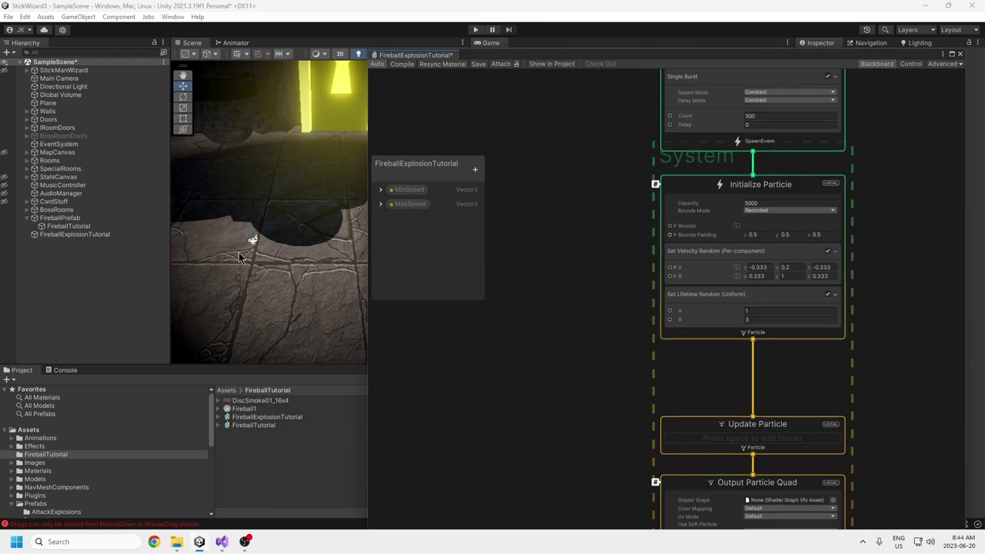
Step: Add a Set Position (Arc Circle) block to Initialize Particle with Angles X at 90
{"action": "key", "text": "space"}
{"action": "type", "text": "circle"}
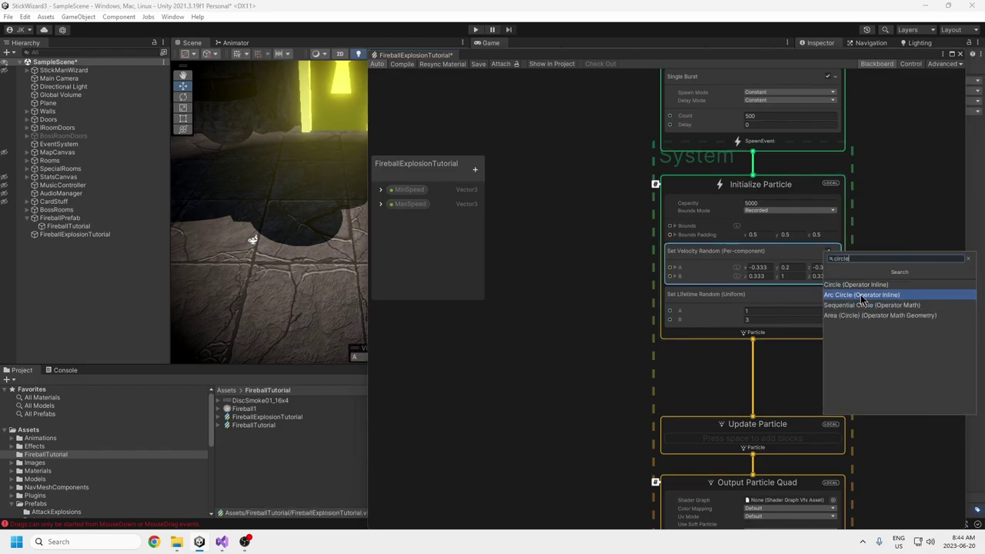
{"action": "left_click", "coordinate": [720, 205]}
{"action": "key", "text": "space"}
{"action": "type", "text": "set position arc circl"}
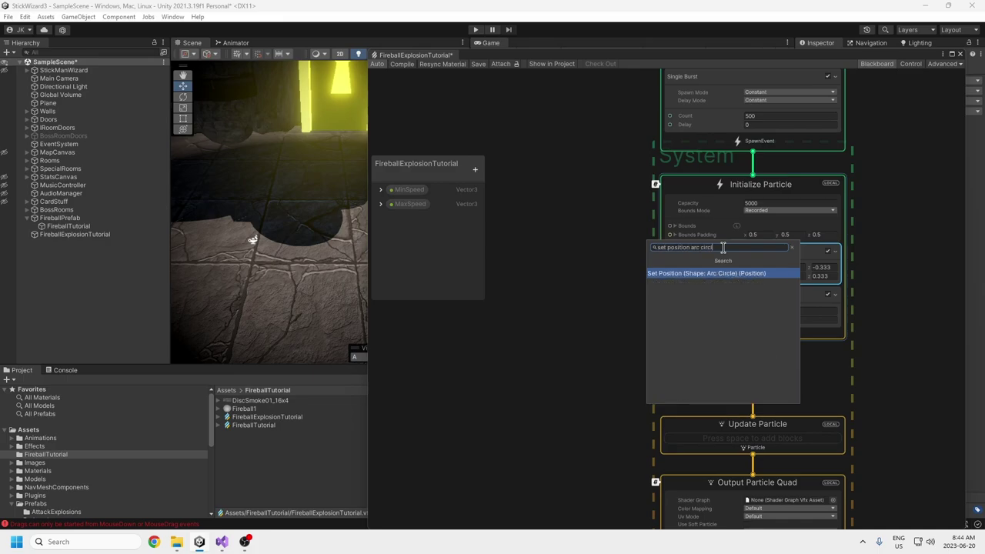
{"action": "key", "text": "Return"}
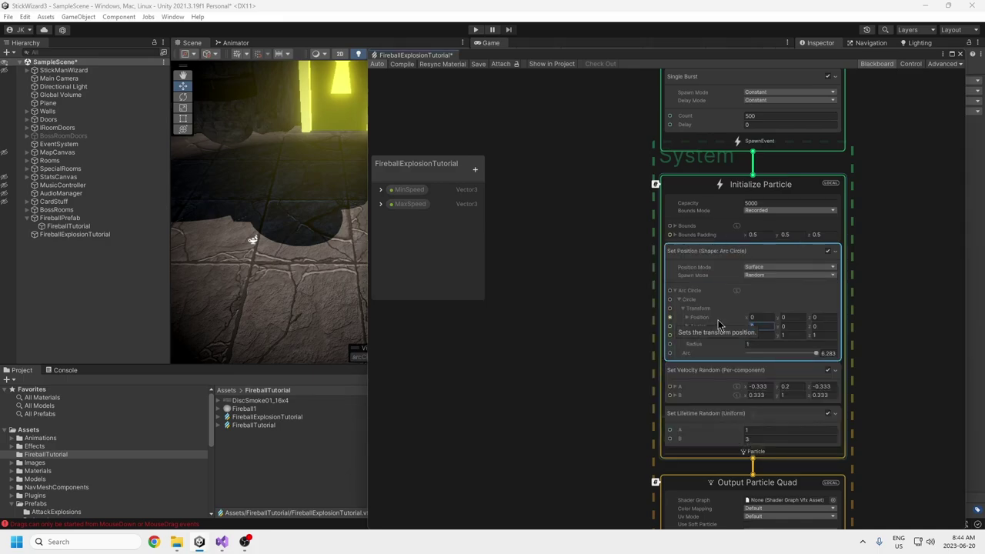
{"action": "left_click", "coordinate": [554, 299]}
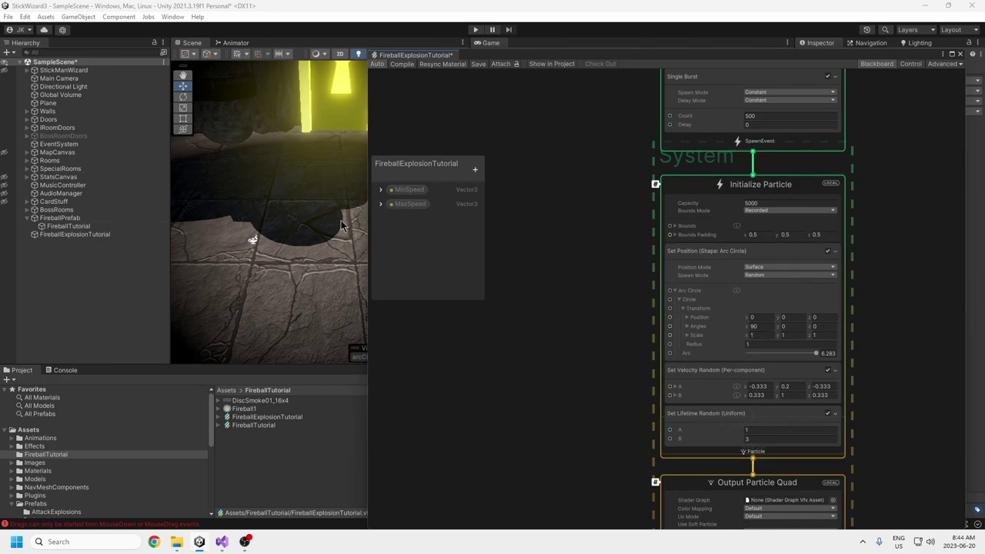
{"action": "middle_click_drag", "start_coordinate": [581, 355], "coordinate": [576, 328]}
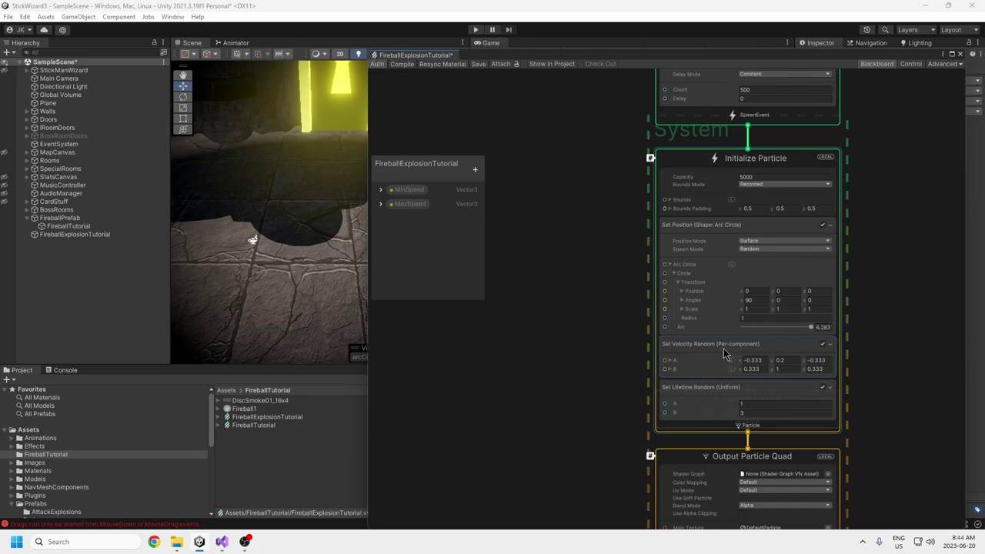
Step: Select FireballExplosionTutorial in the Hierarchy and pick the MinSpeed property
{"action": "left_click", "coordinate": [80, 234]}
{"action": "scroll", "coordinate": [627, 348], "scroll_direction": "down", "scroll_amount": 5}
{"action": "left_click", "coordinate": [405, 191]}
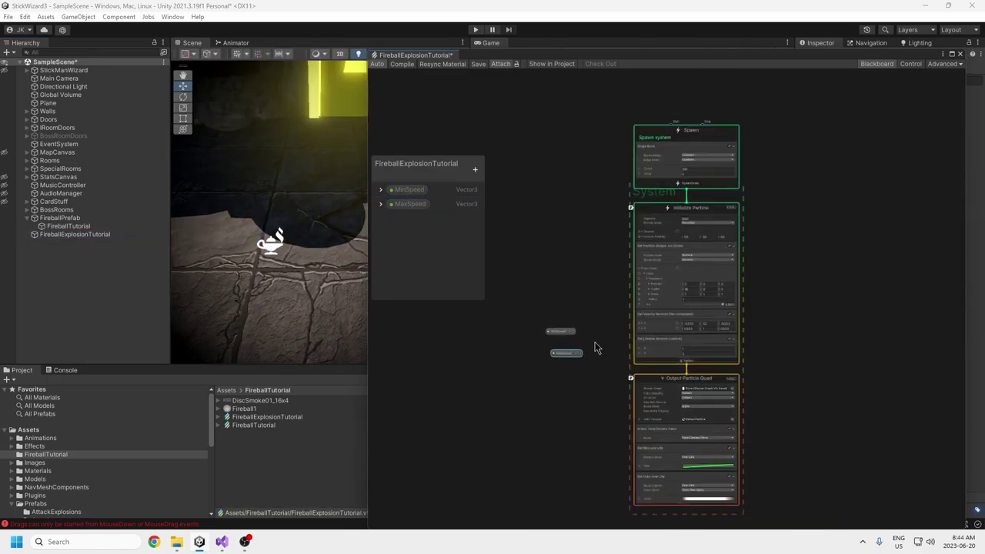
Step: Wire MinSpeed and MaxSpeed into the Initialize Particle range inputs A and B
{"action": "scroll", "coordinate": [594, 347], "scroll_direction": "up", "scroll_amount": 3}
{"action": "left_click_drag", "start_coordinate": [563, 325], "coordinate": [660, 352]}
{"action": "left_click_drag", "start_coordinate": [572, 359], "coordinate": [660, 359]}
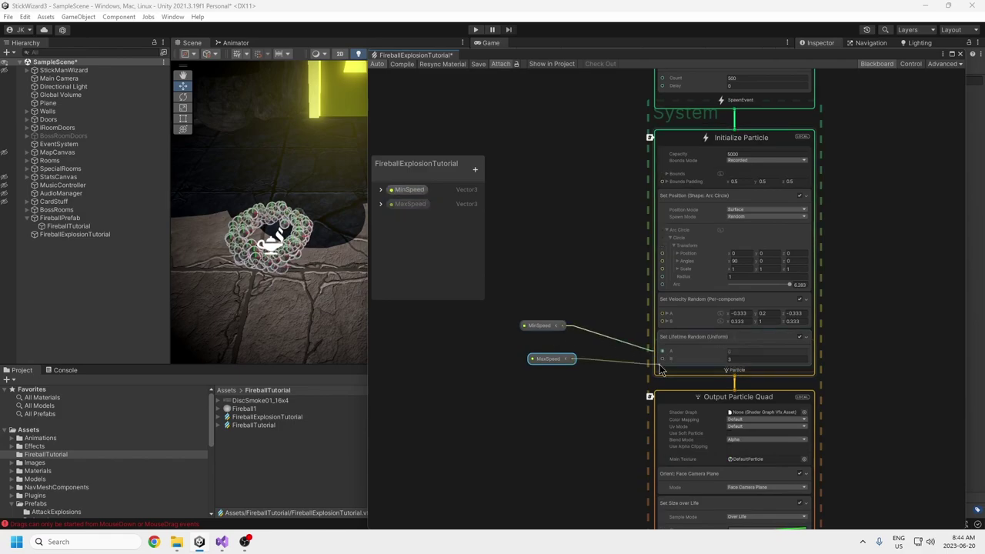
Step: Set MinSpeed to (40, 0, 40) and MaxSpeed to (70, 0, 70) on the Blackboard
{"action": "left_click", "coordinate": [381, 190]}
{"action": "key", "text": "shift+Tab"}
{"action": "type", "text": "40"}
{"action": "key", "text": "Tab"}
{"action": "key", "text": "Tab"}
{"action": "type", "text": "40"}
{"action": "left_click", "coordinate": [408, 236]}
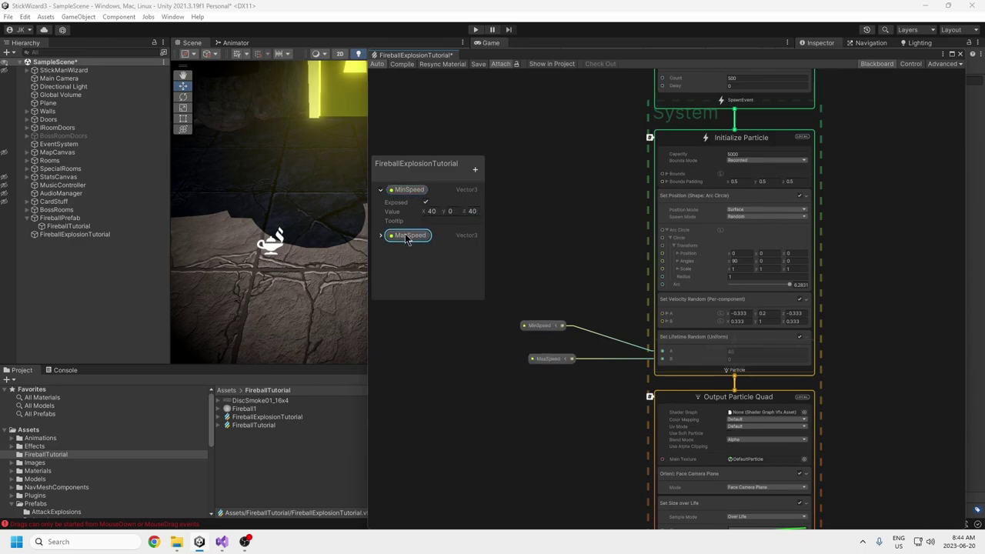
{"action": "left_click", "coordinate": [381, 235]}
{"action": "type", "text": "70"}
{"action": "key", "text": "Tab"}
{"action": "key", "text": "Tab"}
{"action": "type", "text": "70"}
{"action": "key", "text": "Return"}
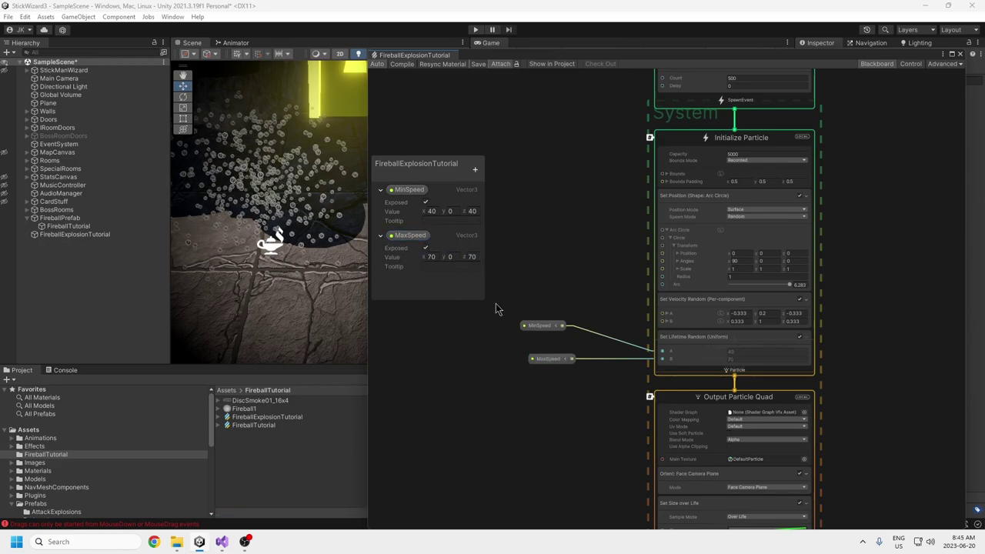
Step: Move both speed property nodes left toward the Blackboard and re-centre the graph
{"action": "scroll", "coordinate": [538, 354], "scroll_direction": "down", "scroll_amount": 3}
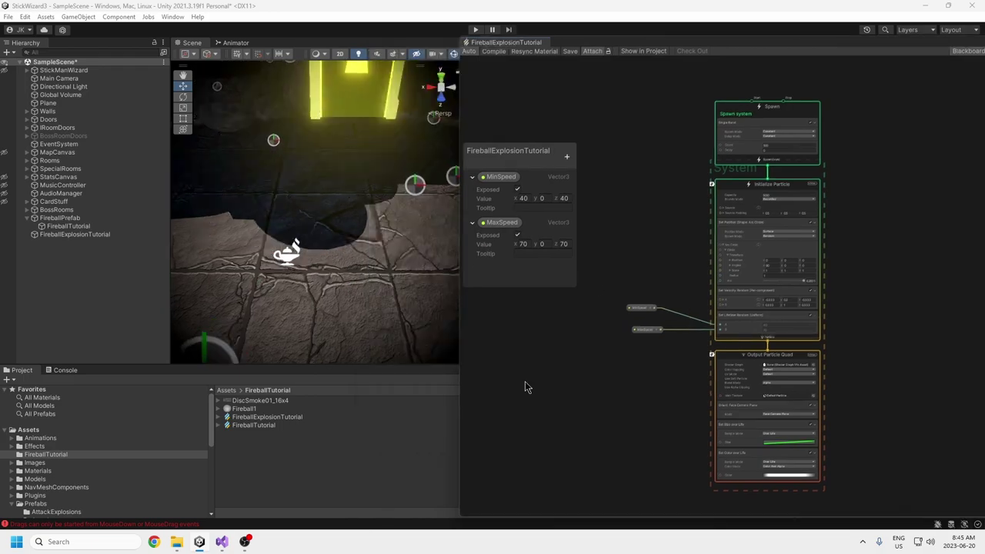
{"action": "middle_click_drag", "start_coordinate": [523, 391], "coordinate": [557, 392]}
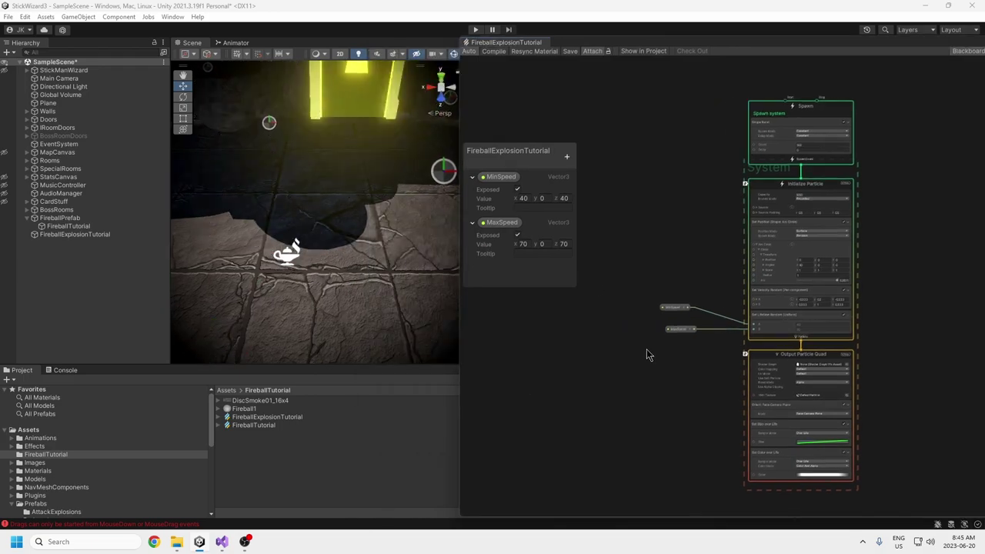
{"action": "left_click_drag", "start_coordinate": [636, 288], "coordinate": [705, 374]}
{"action": "left_click_drag", "start_coordinate": [679, 307], "coordinate": [641, 329]}
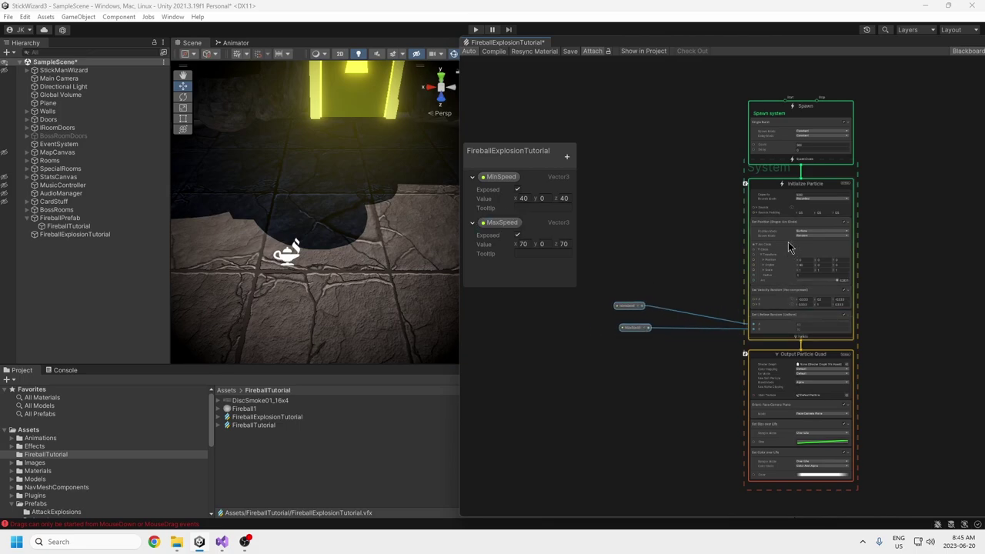
{"action": "middle_click_drag", "start_coordinate": [619, 288], "coordinate": [662, 294]}
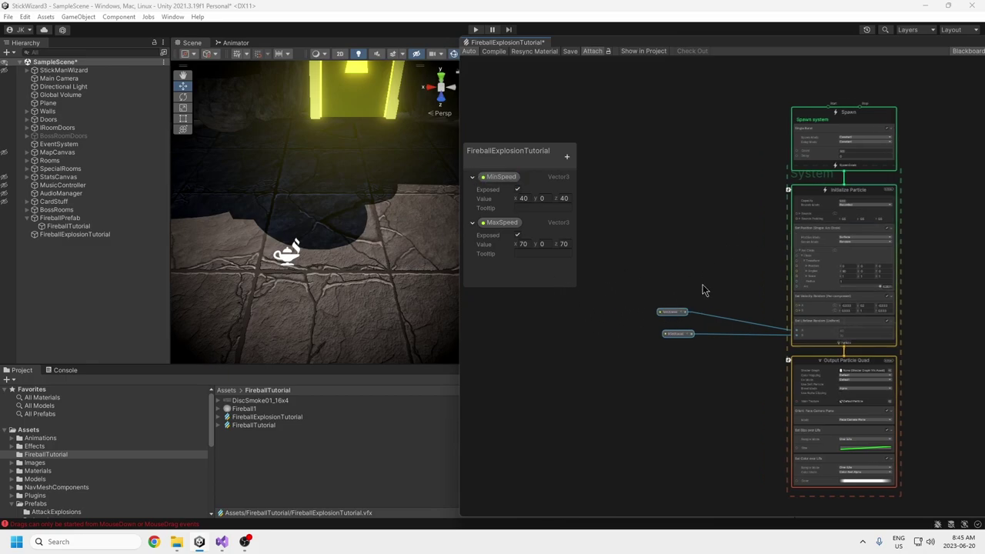
Step: Add a Get Attribute: position node, spread out MinSpeed and MaxSpeed, and clear their old links
{"action": "right_click", "coordinate": [591, 329]}
{"action": "left_click", "coordinate": [635, 331]}
{"action": "type", "text": "get position"}
{"action": "key", "text": "Return"}
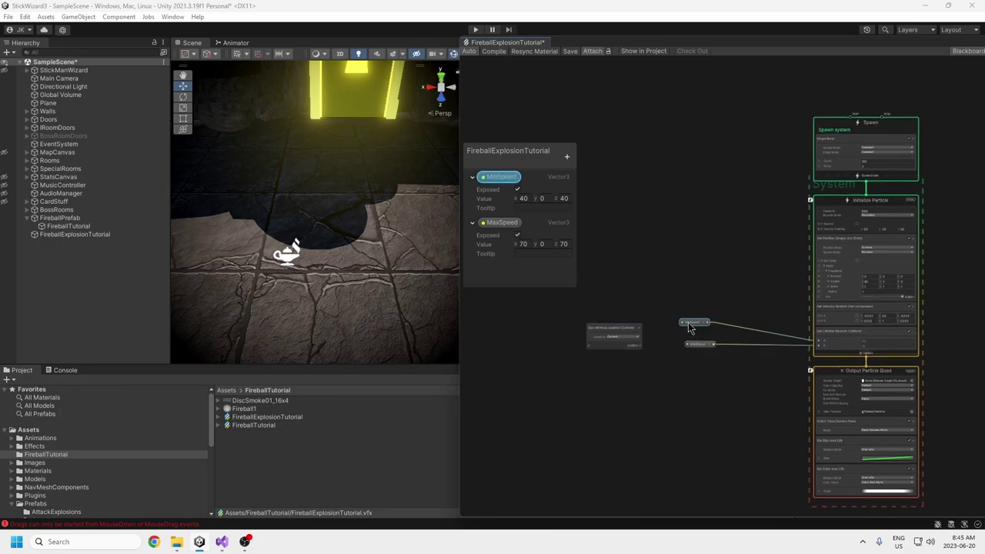
{"action": "left_click_drag", "start_coordinate": [690, 328], "coordinate": [623, 312]}
{"action": "left_click_drag", "start_coordinate": [698, 345], "coordinate": [631, 363]}
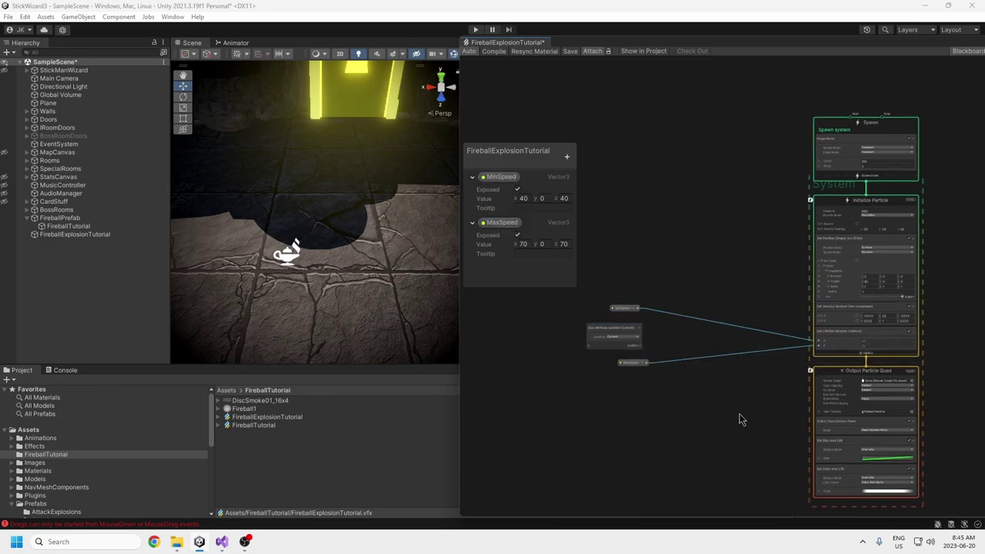
{"action": "key", "text": "Delete"}
Step: Add two Multiply (Vector3) nodes multiplying MinSpeed and MaxSpeed by particle position
{"action": "key", "text": "space"}
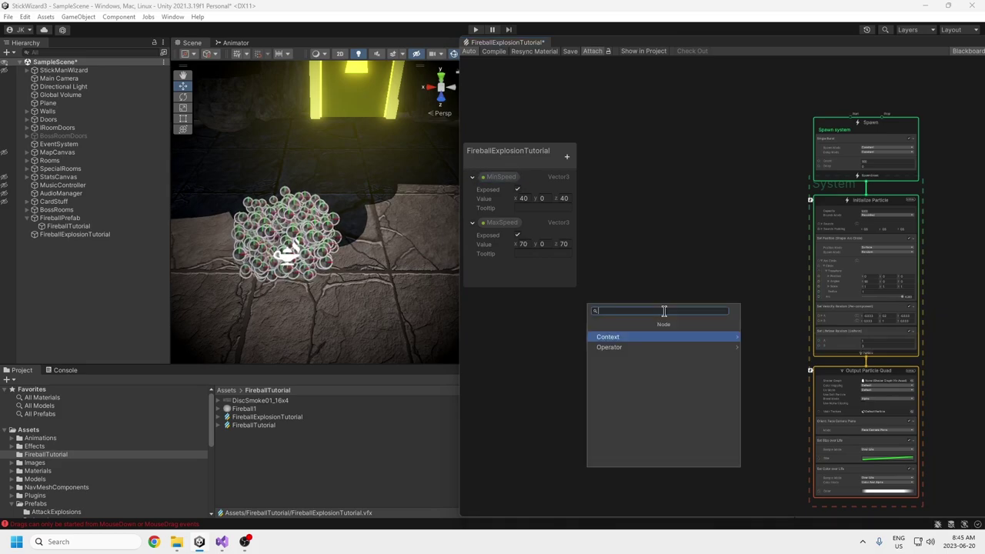
{"action": "type", "text": "get position"}
{"action": "key", "text": "Return"}
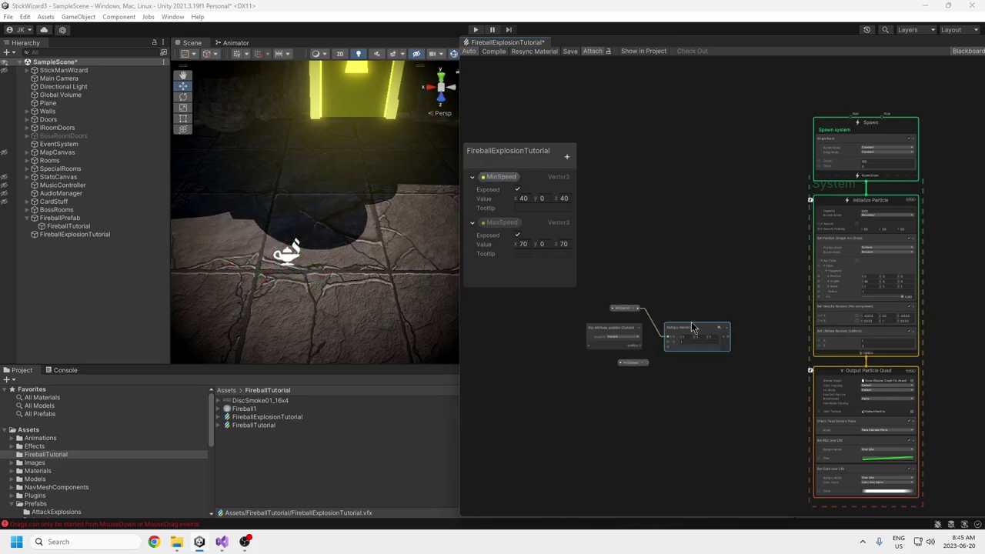
{"action": "left_click_drag", "start_coordinate": [695, 331], "coordinate": [695, 302]}
{"action": "left_click_drag", "start_coordinate": [639, 345], "coordinate": [667, 310]}
{"action": "key", "text": "space"}
{"action": "type", "text": "multiply"}
{"action": "key", "text": "Return"}
{"action": "mouse_move", "coordinate": [691, 378]}
{"action": "left_mouse_down"}
{"action": "mouse_move", "coordinate": [696, 353]}
{"action": "mouse_move", "coordinate": [677, 369]}
{"action": "left_mouse_up"}
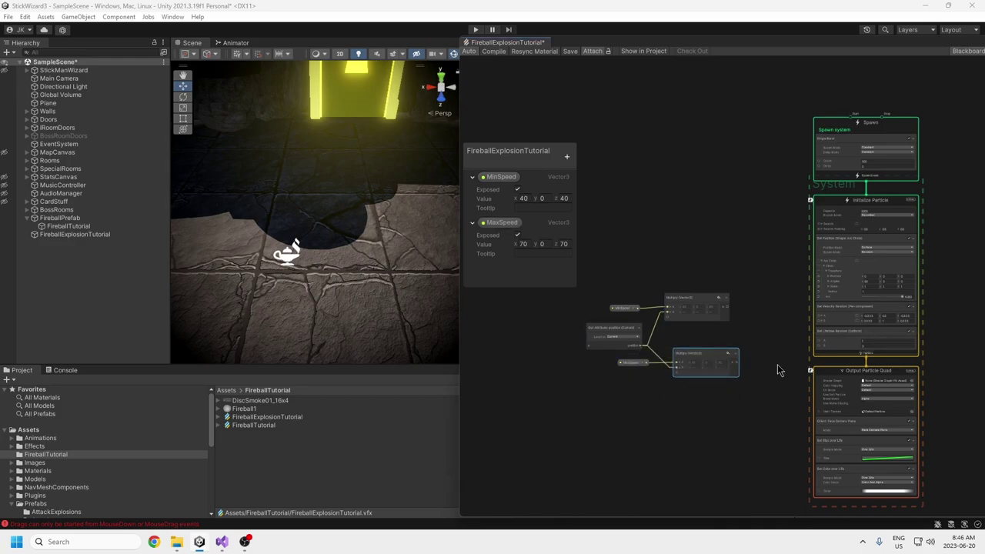
Step: Wire the two Multiply results into Set Velocity Random A and B, then save
{"action": "left_click_drag", "start_coordinate": [728, 307], "coordinate": [814, 340]}
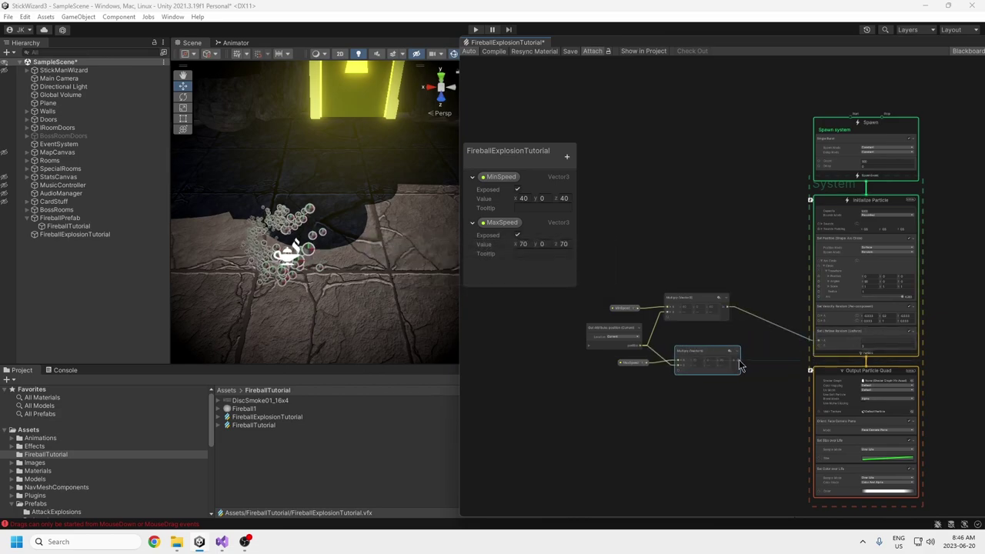
{"action": "left_click_drag", "start_coordinate": [737, 362], "coordinate": [814, 344]}
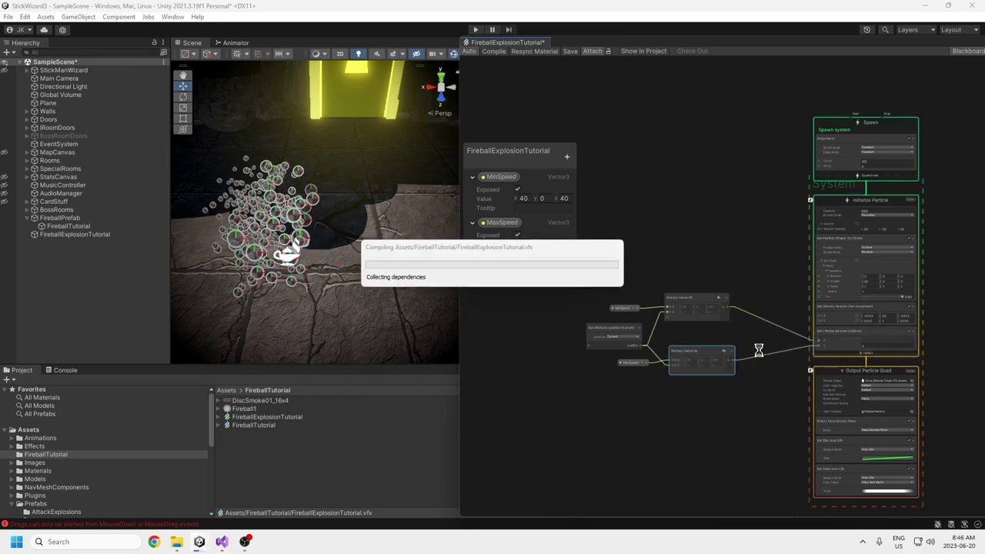
{"action": "scroll", "coordinate": [677, 408], "scroll_direction": "up", "scroll_amount": 1}
{"action": "key", "text": "ctrl+z"}
{"action": "key", "text": "ctrl+z"}
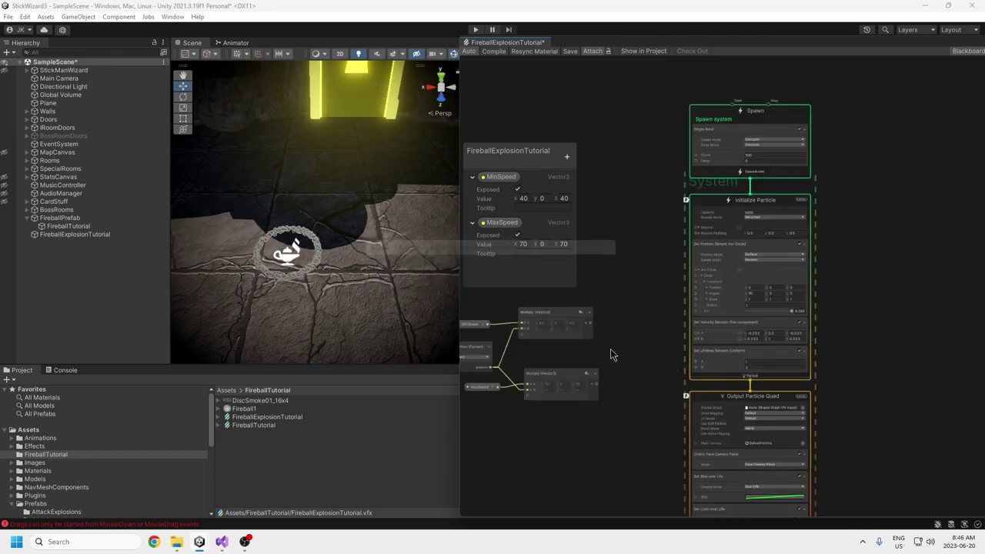
{"action": "left_click_drag", "start_coordinate": [592, 326], "coordinate": [697, 340]}
{"action": "left_click_drag", "start_coordinate": [611, 381], "coordinate": [695, 348]}
{"action": "key", "text": "ctrl+s"}
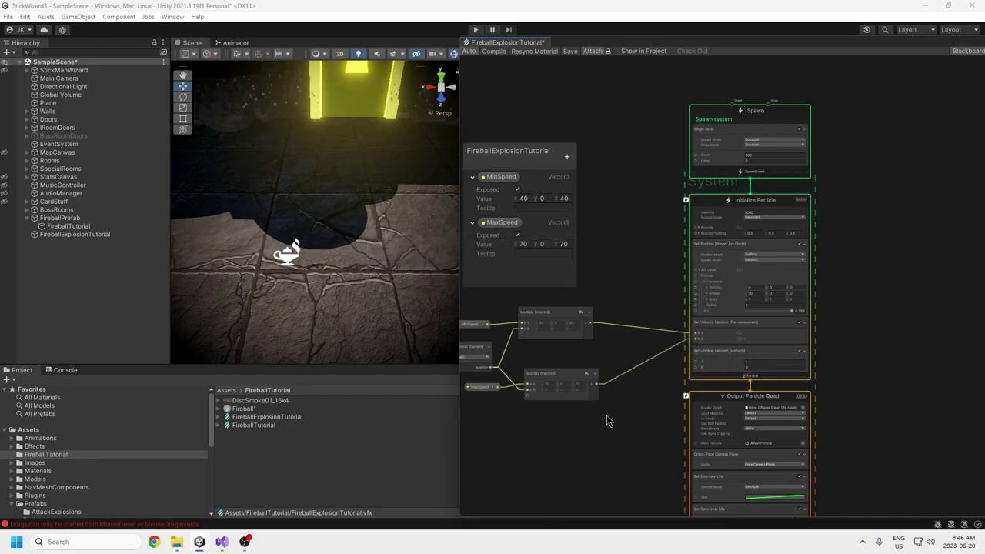
{"action": "right_click_drag", "start_coordinate": [336, 263], "coordinate": [346, 231]}
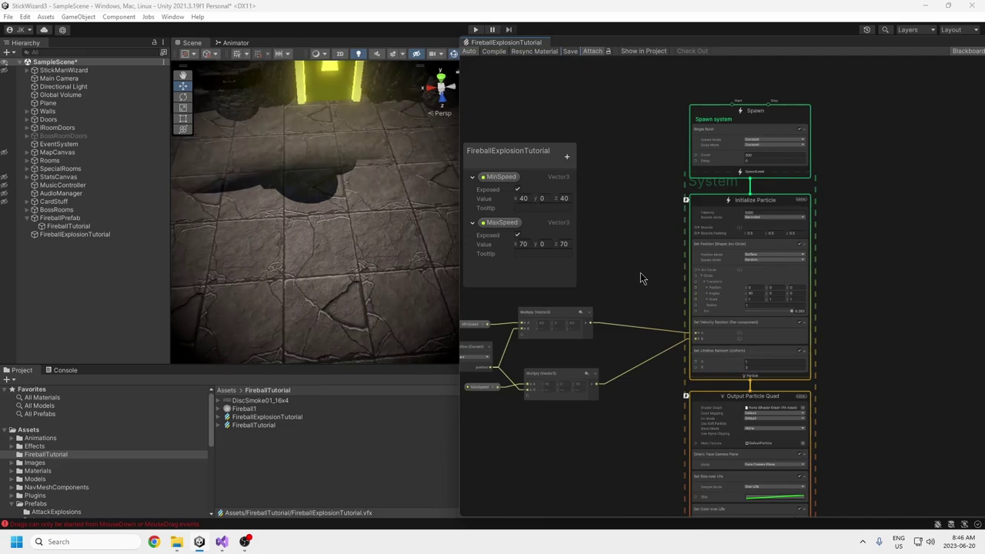
Step: Add a PerComponent random Set Size block to Initialize Particle, with Set Lifetime Random below it
{"action": "left_click", "coordinate": [740, 241]}
{"action": "key", "text": "space"}
{"action": "type", "text": "set size"}
{"action": "key", "text": "Return"}
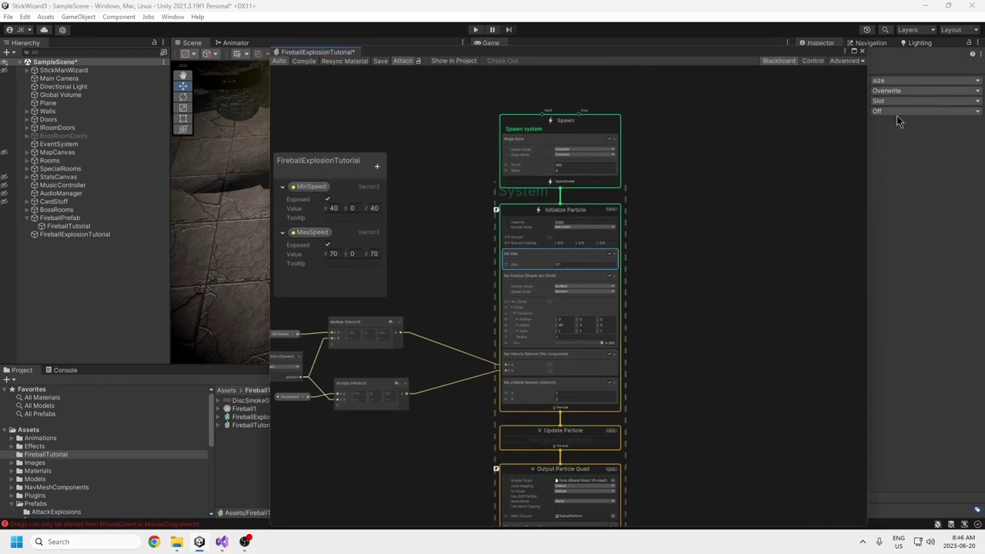
{"action": "left_click", "coordinate": [892, 111]}
{"action": "left_click", "coordinate": [909, 133]}
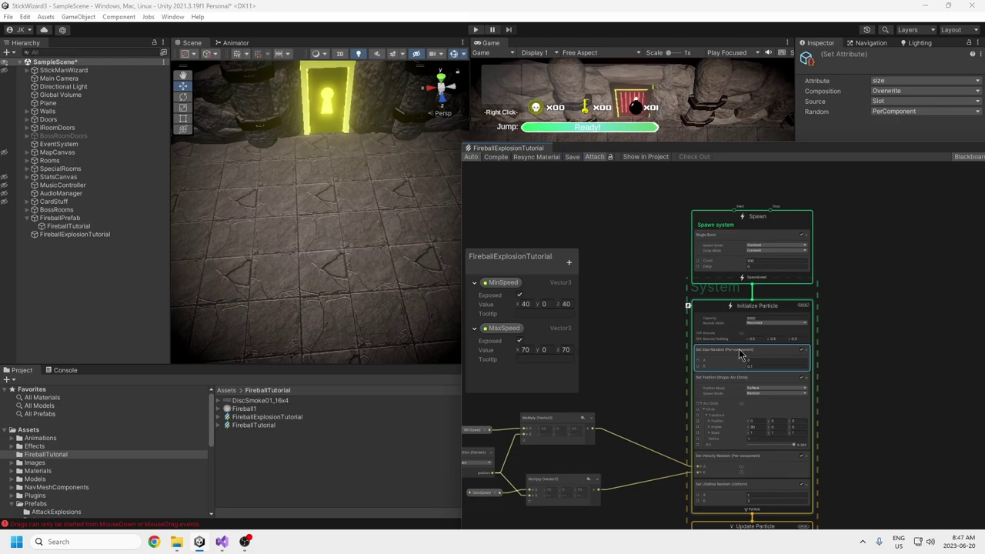
{"action": "left_click_drag", "start_coordinate": [731, 484], "coordinate": [691, 392]}
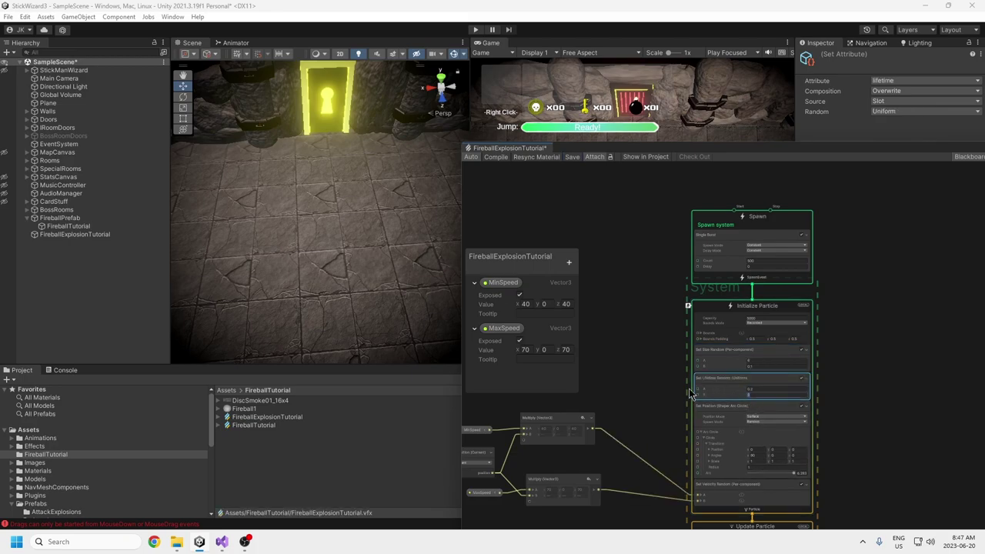
Step: Set the Initialize Particle capacity to 50000
{"action": "left_click", "coordinate": [792, 262]}
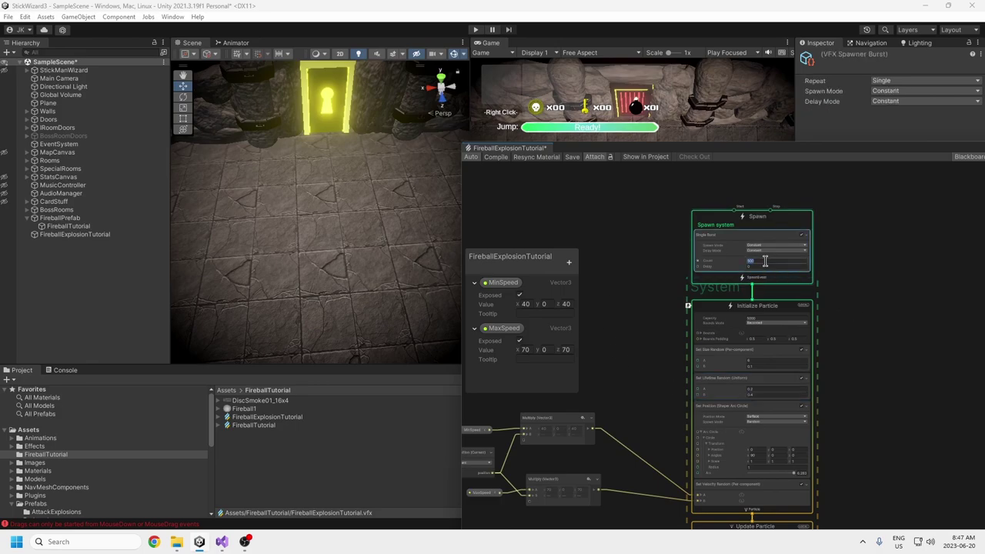
{"action": "type", "text": "5000"}
{"action": "middle_click_drag", "start_coordinate": [844, 366], "coordinate": [831, 341]}
{"action": "left_click", "coordinate": [761, 298]}
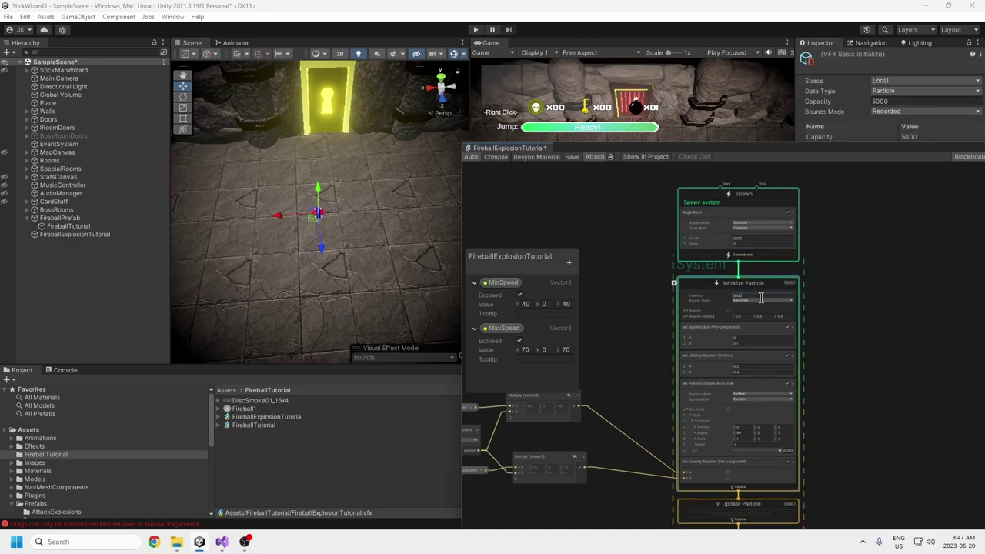
{"action": "type", "text": "0"}
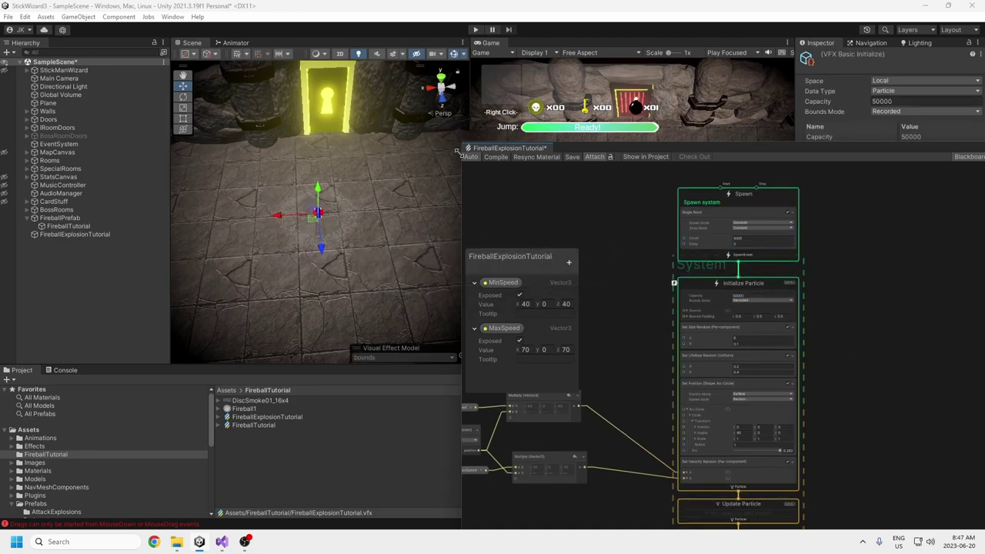
Step: Use Fireball1 as the Output Particle Quad's Main Texture and save the graph
{"action": "middle_click_drag", "start_coordinate": [856, 452], "coordinate": [856, 249]}
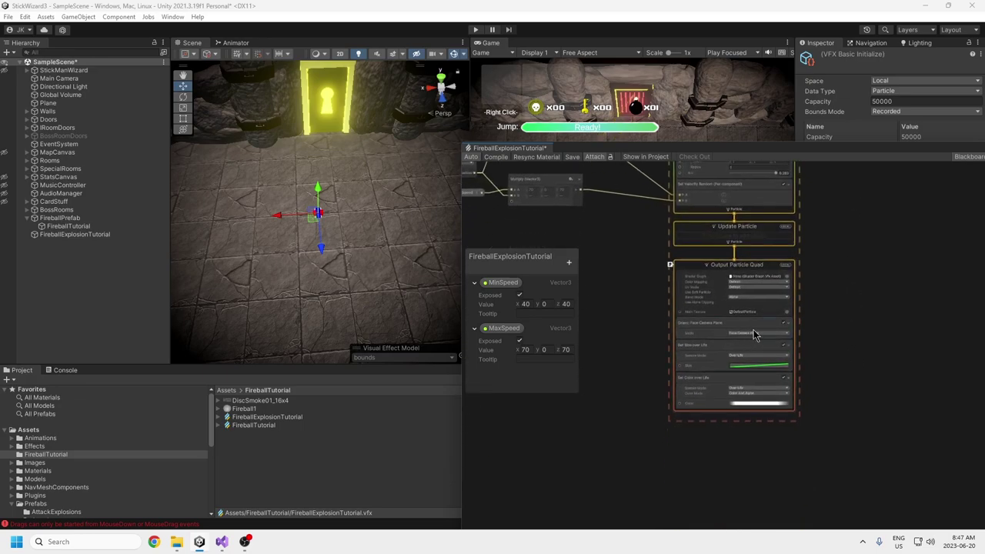
{"action": "left_click_drag", "start_coordinate": [243, 411], "coordinate": [710, 343]}
{"action": "left_click_drag", "start_coordinate": [740, 311], "coordinate": [741, 312]}
{"action": "left_click", "coordinate": [569, 157]}
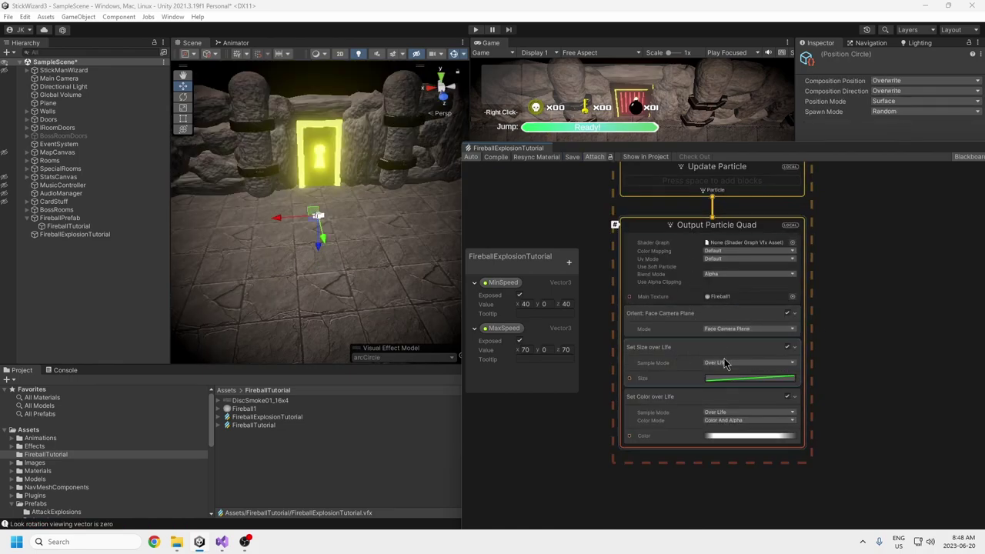
Step: Delete Set Size over Life and Set Color over Life from Output Particle Quad, then save
{"action": "left_click", "coordinate": [682, 351]}
{"action": "key", "text": "Delete"}
{"action": "left_click", "coordinate": [675, 351]}
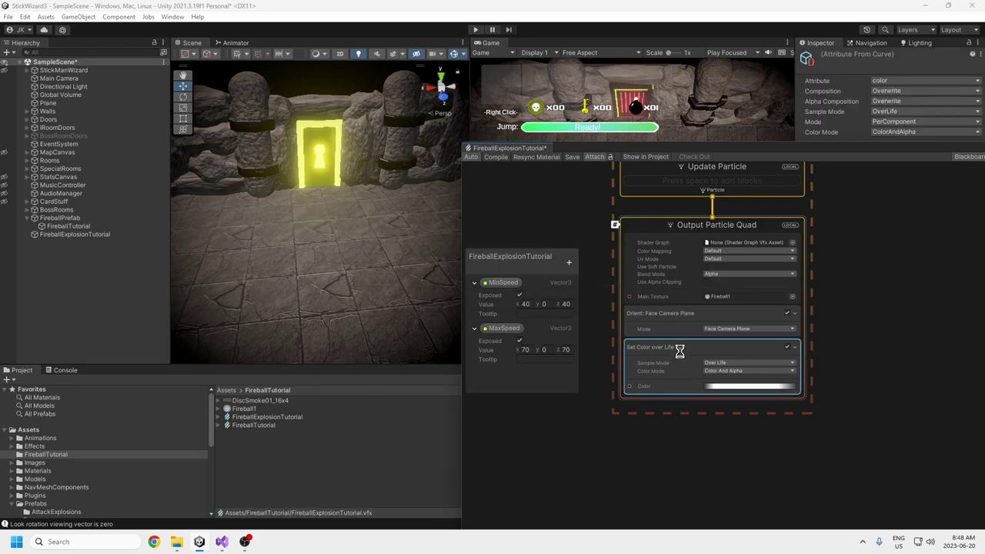
{"action": "key", "text": "Delete"}
{"action": "left_click", "coordinate": [579, 160]}
{"action": "right_click_drag", "start_coordinate": [387, 193], "coordinate": [370, 280]}
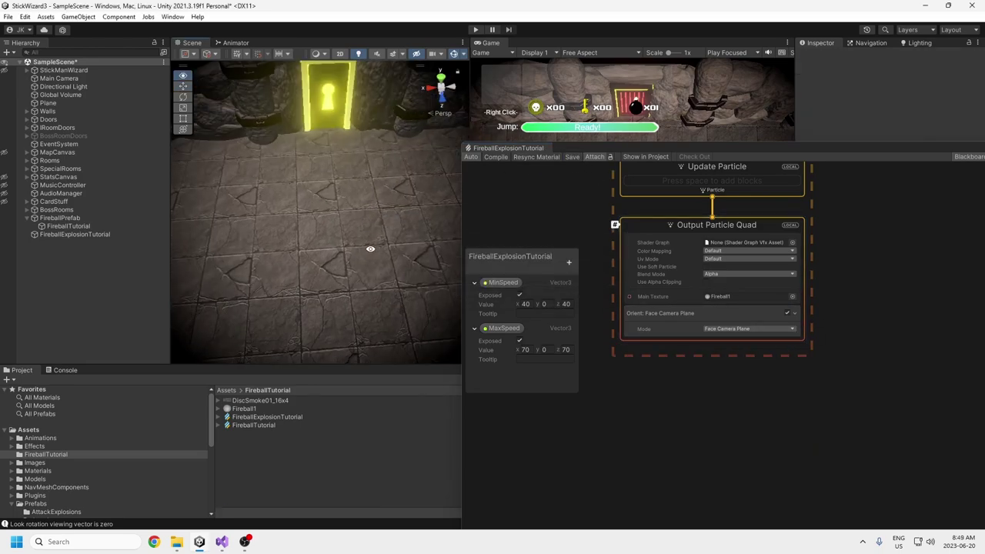
{"action": "left_click", "coordinate": [571, 158]}
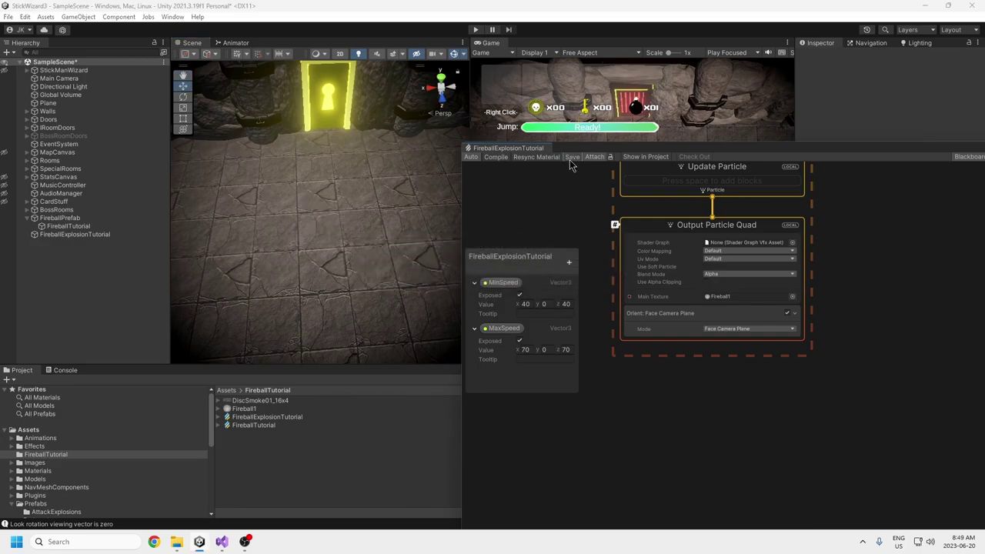
Step: Set MaxSpeed X and Z to 100 and save the graph
{"action": "left_click", "coordinate": [526, 350]}
{"action": "type", "text": "100"}
{"action": "left_click", "coordinate": [566, 350]}
{"action": "type", "text": "100"}
{"action": "left_click", "coordinate": [572, 157]}
Step: Keep MinSpeed X and Z at 40, save, and recompile to preview the burst
{"action": "type", "text": "80"}
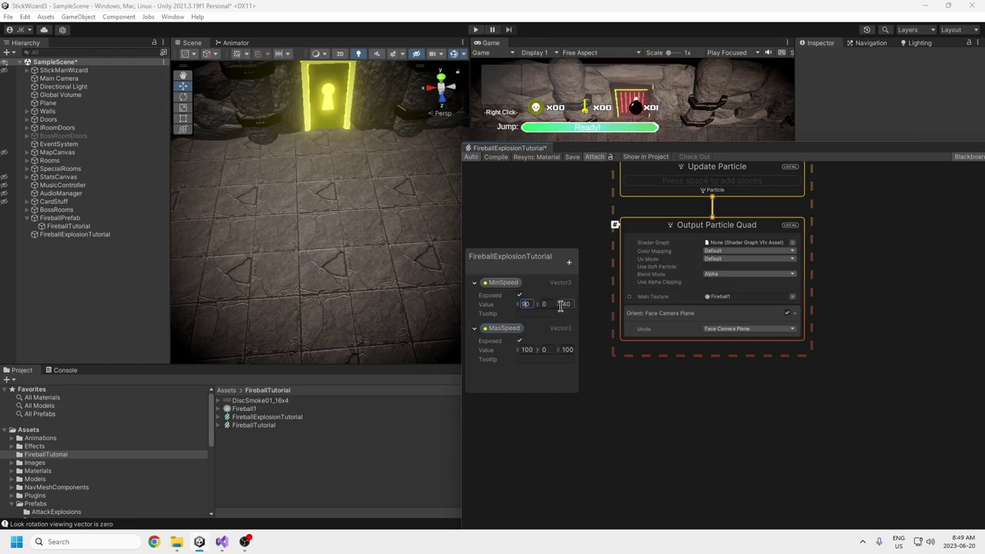
{"action": "left_click", "coordinate": [524, 304]}
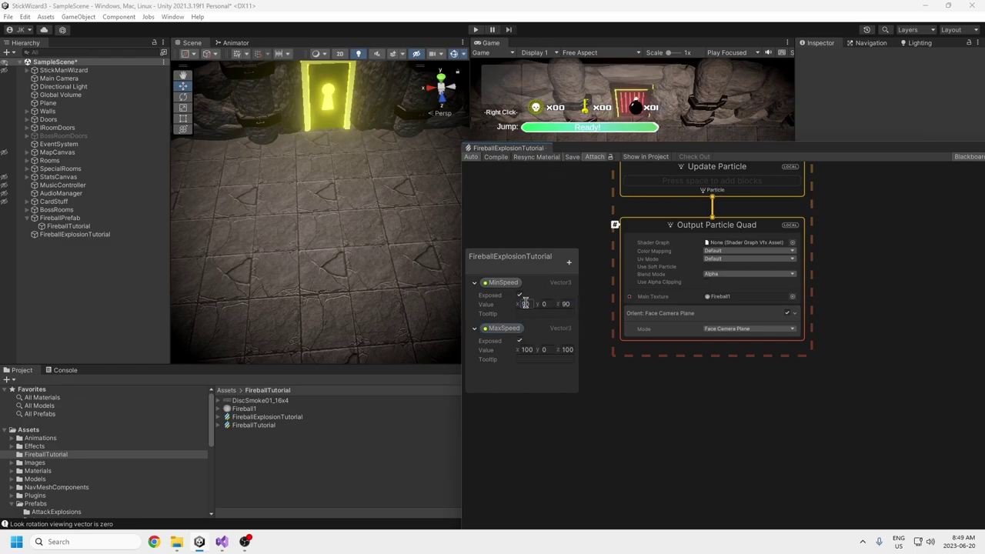
{"action": "left_click", "coordinate": [566, 304]}
{"action": "type", "text": "40"}
{"action": "left_click", "coordinate": [570, 158]}
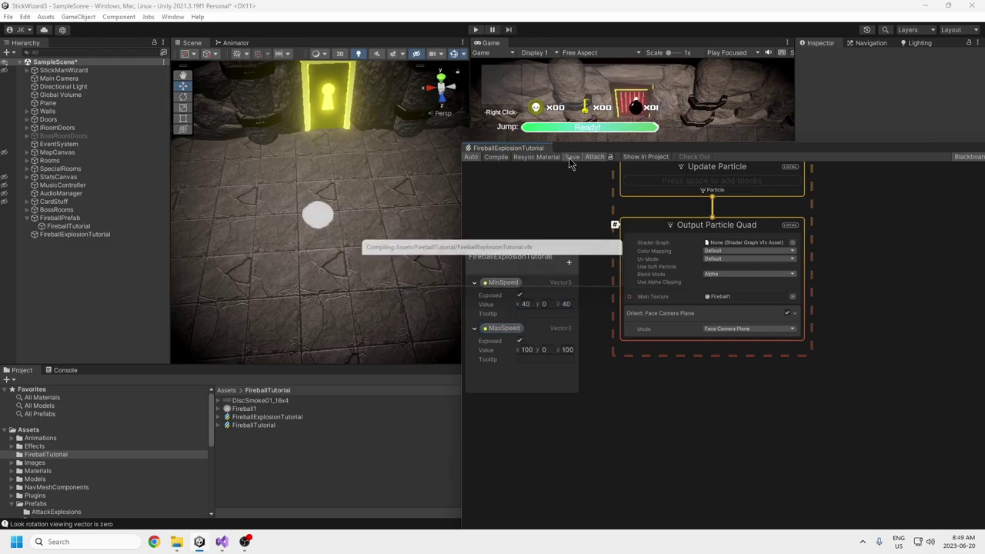
{"action": "left_click", "coordinate": [571, 157]}
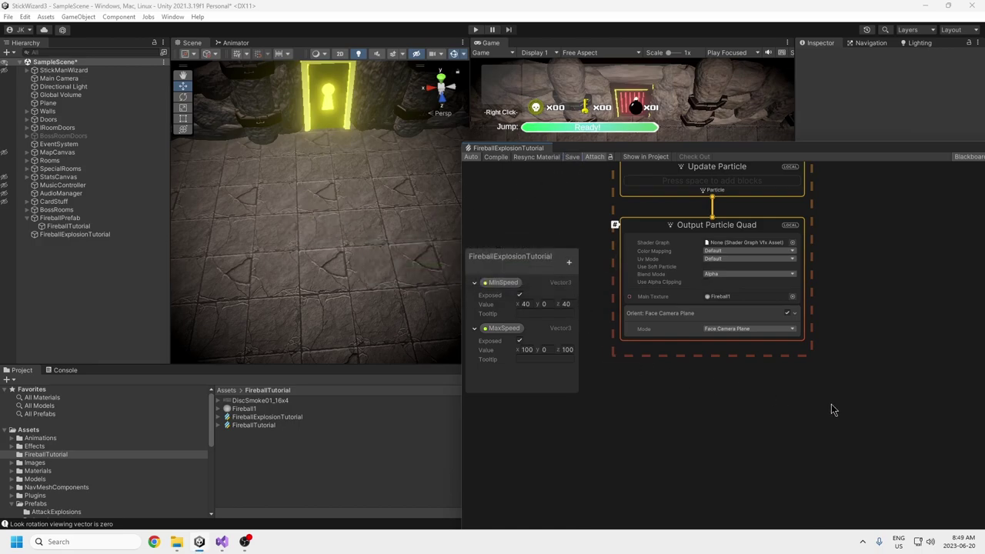
{"action": "middle_click_drag", "start_coordinate": [815, 390], "coordinate": [723, 433]}
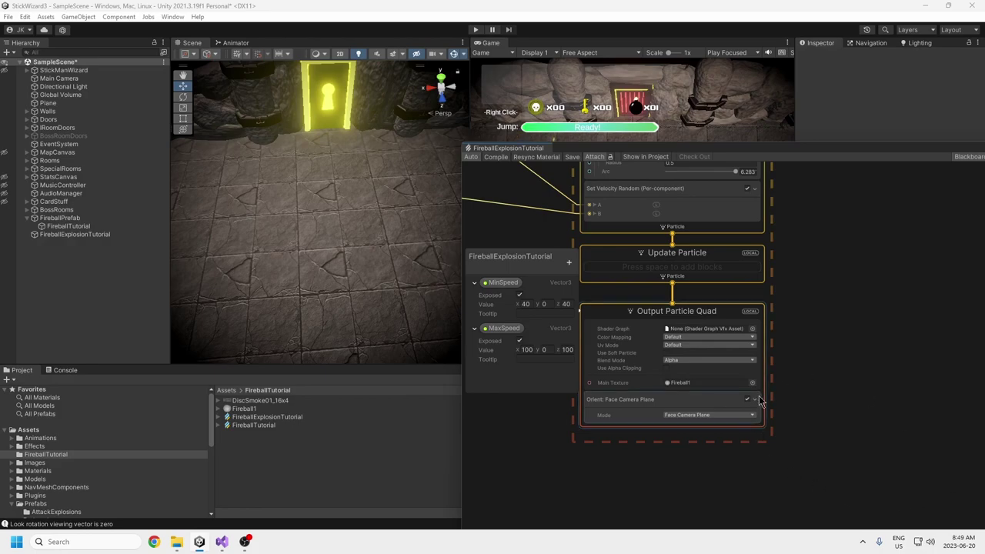
Step: Add a Set Color over Life block above the Orient: Face Camera Plane block
{"action": "middle_click_drag", "start_coordinate": [758, 402], "coordinate": [799, 389]}
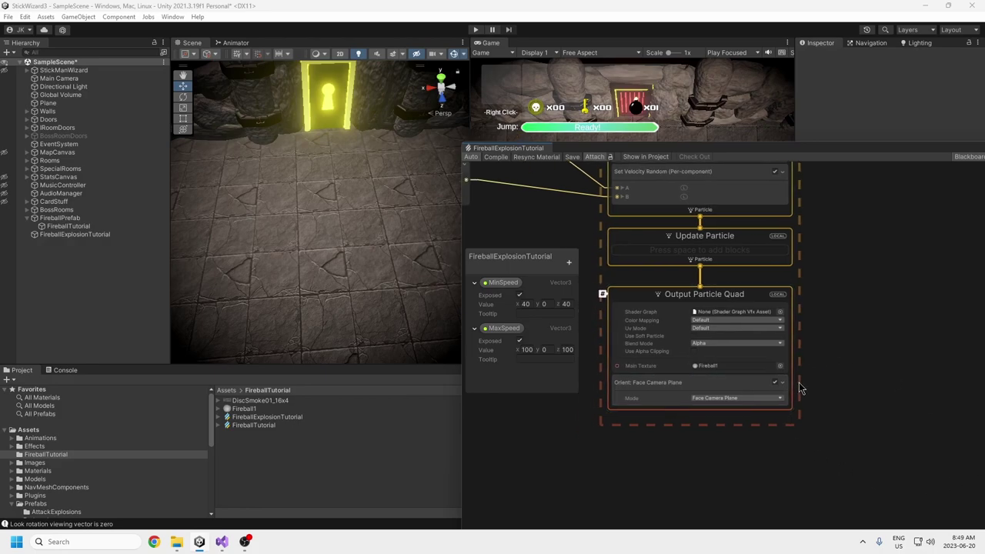
{"action": "left_click", "coordinate": [732, 385]}
{"action": "key", "text": "space"}
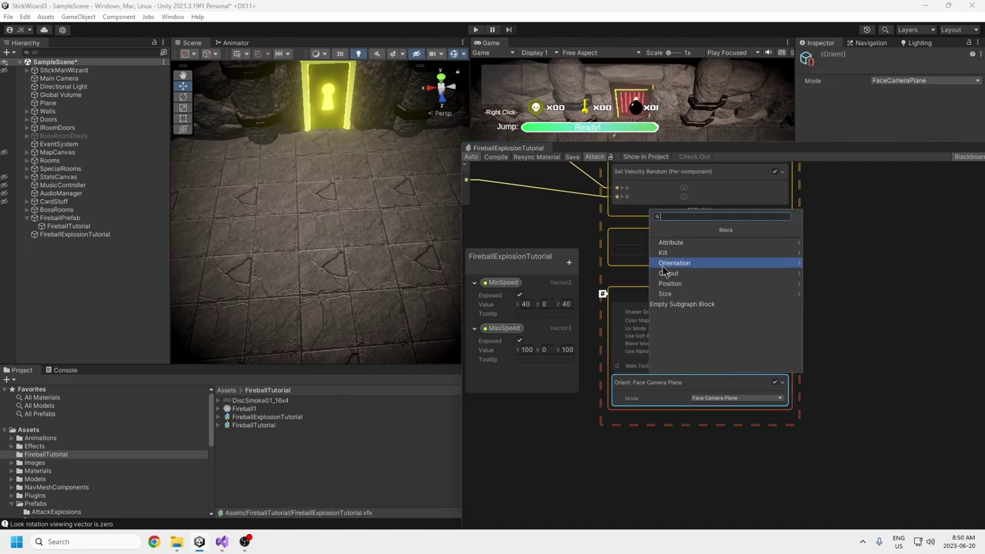
{"action": "type", "text": "color over"}
{"action": "left_click", "coordinate": [660, 242]}
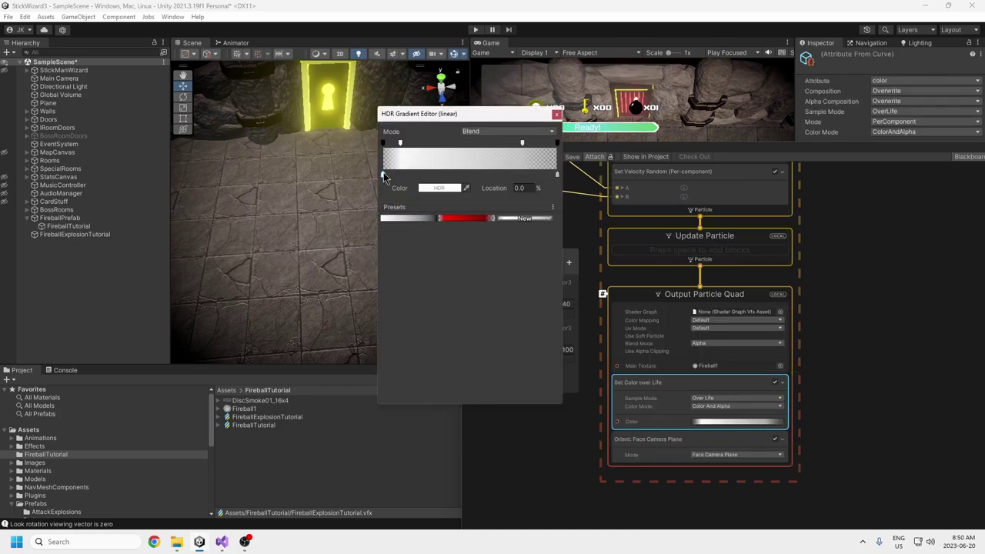
Step: Make the gradient's start key HDR-bright yellow and its end key orange, then save
{"action": "left_click", "coordinate": [438, 187]}
{"action": "left_click", "coordinate": [514, 245]}
{"action": "left_click_drag", "start_coordinate": [539, 259], "coordinate": [533, 238]}
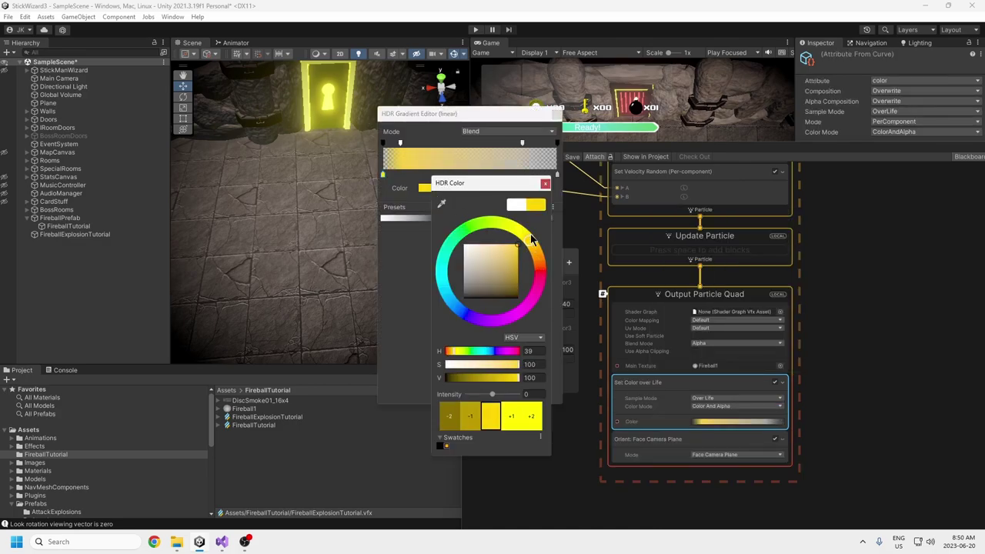
{"action": "left_click_drag", "start_coordinate": [490, 394], "coordinate": [505, 396]}
{"action": "left_click", "coordinate": [545, 184]}
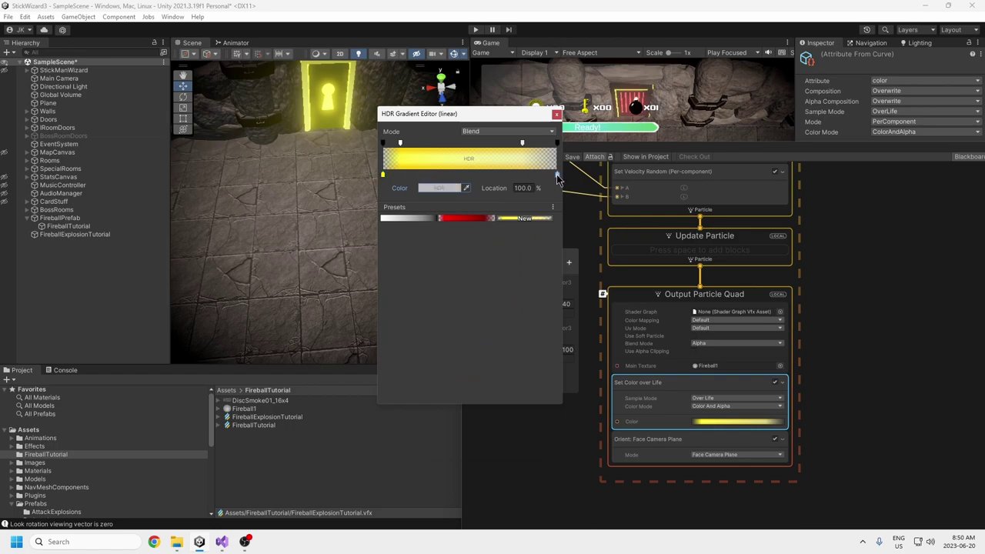
{"action": "left_click", "coordinate": [440, 188]}
{"action": "left_click", "coordinate": [530, 241]}
{"action": "left_click", "coordinate": [551, 251]}
{"action": "left_click", "coordinate": [559, 178]}
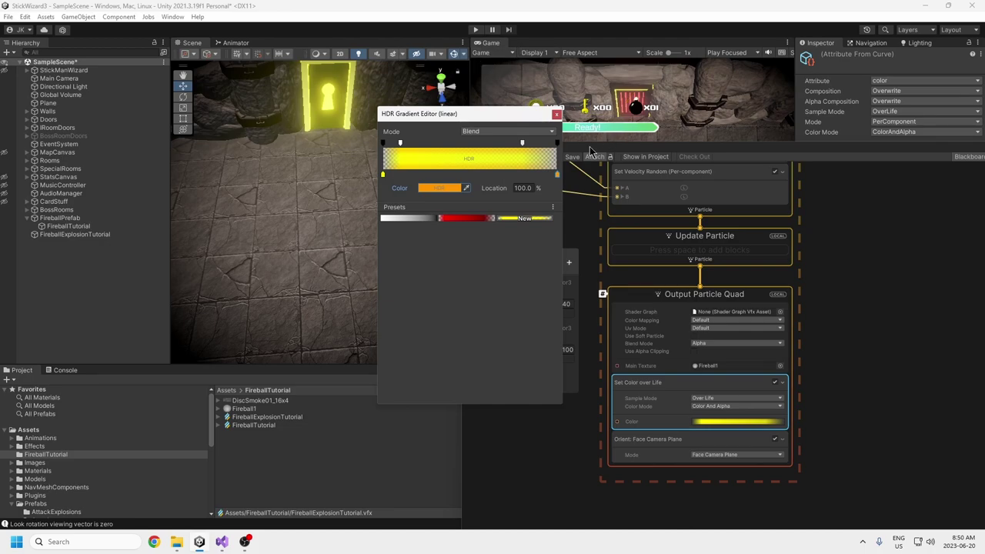
{"action": "left_click", "coordinate": [573, 158]}
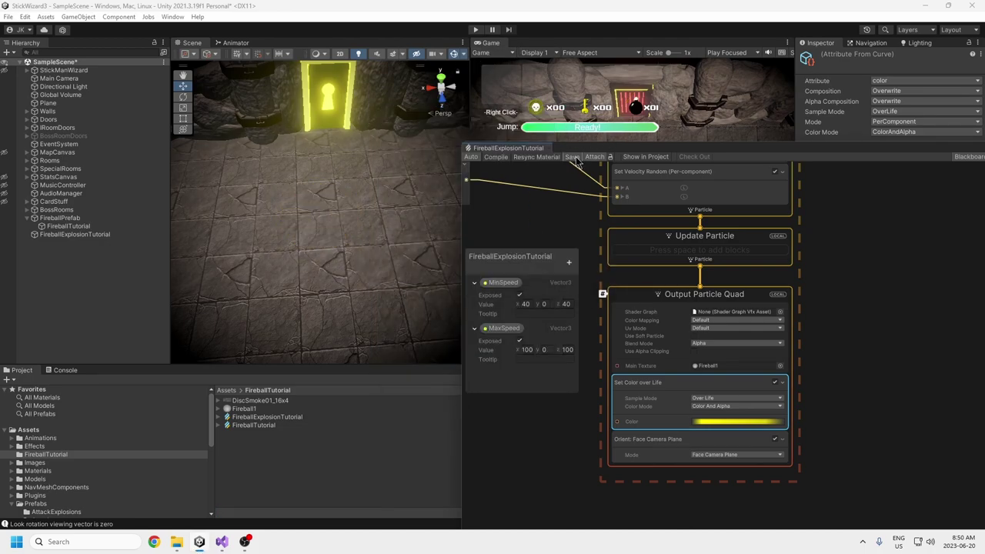
{"action": "left_click", "coordinate": [573, 158]}
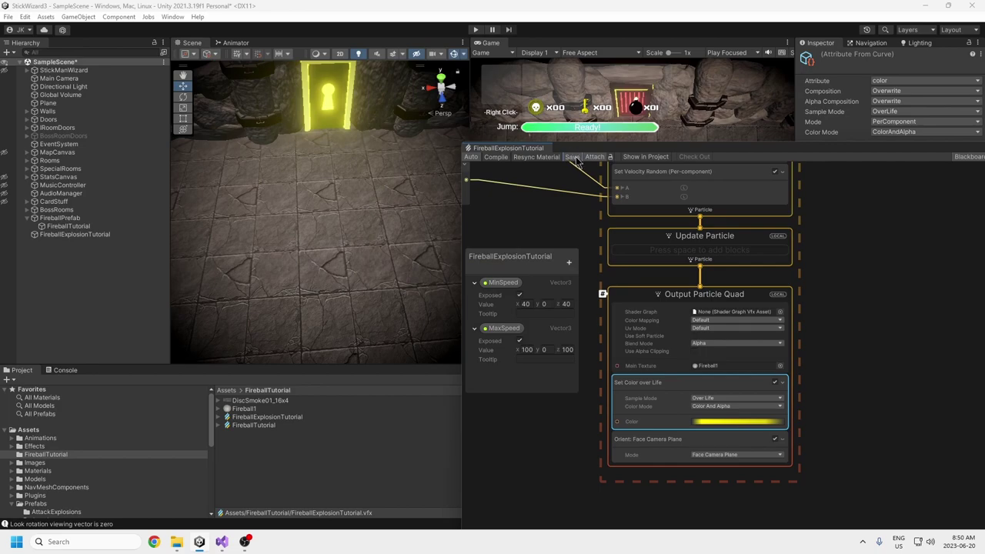
Step: Move the orange key to about 80%, adjust the end colour and alpha key, and save
{"action": "left_click", "coordinate": [739, 421]}
{"action": "left_click_drag", "start_coordinate": [559, 177], "coordinate": [508, 176]}
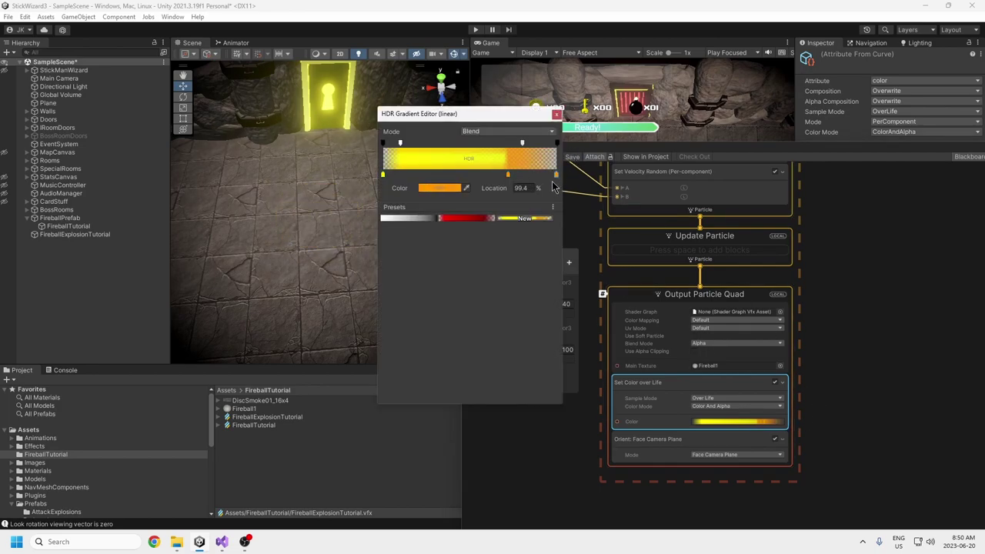
{"action": "left_click", "coordinate": [438, 187]}
{"action": "left_click_drag", "start_coordinate": [486, 285], "coordinate": [479, 297]}
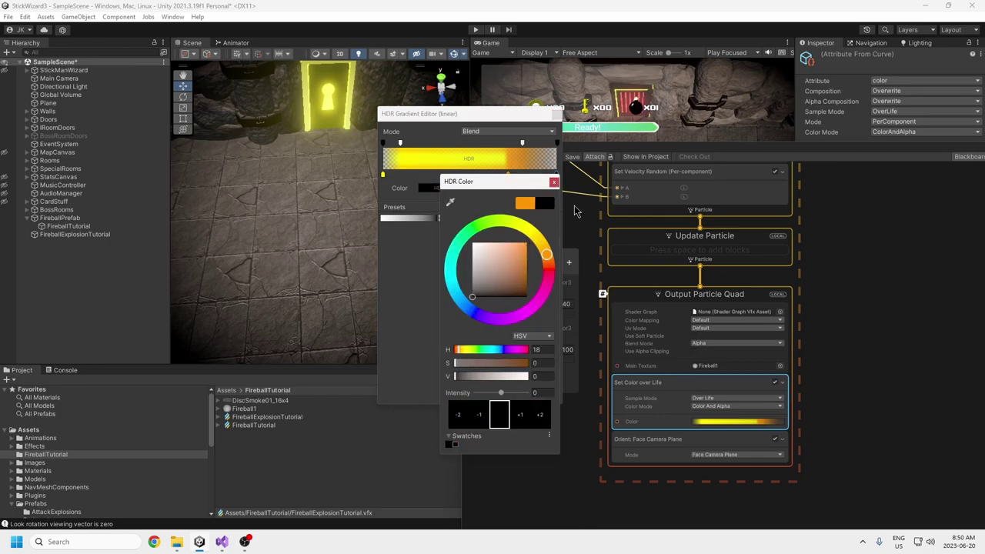
{"action": "left_click", "coordinate": [560, 193]}
{"action": "left_click_drag", "start_coordinate": [523, 144], "coordinate": [568, 148]}
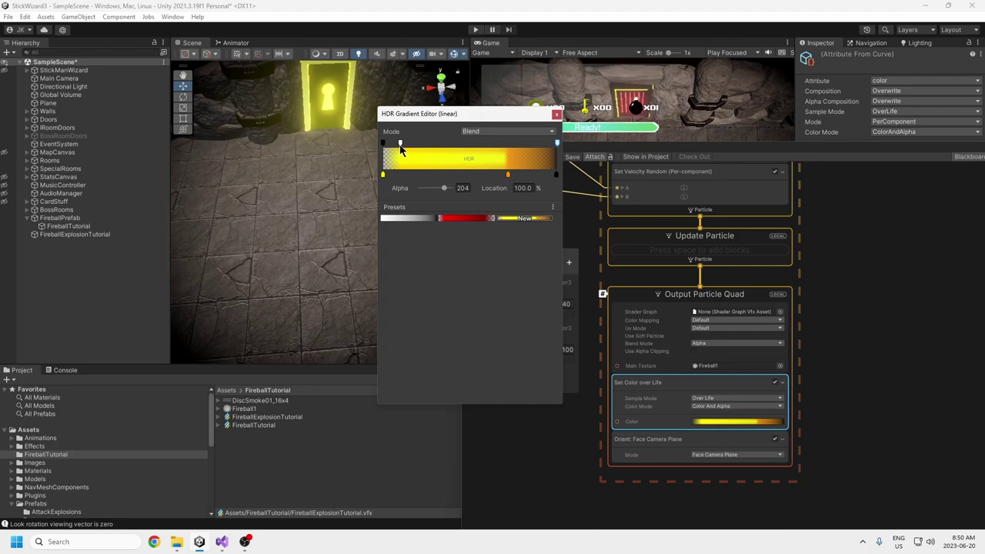
{"action": "left_click", "coordinate": [557, 117]}
{"action": "left_click", "coordinate": [574, 162]}
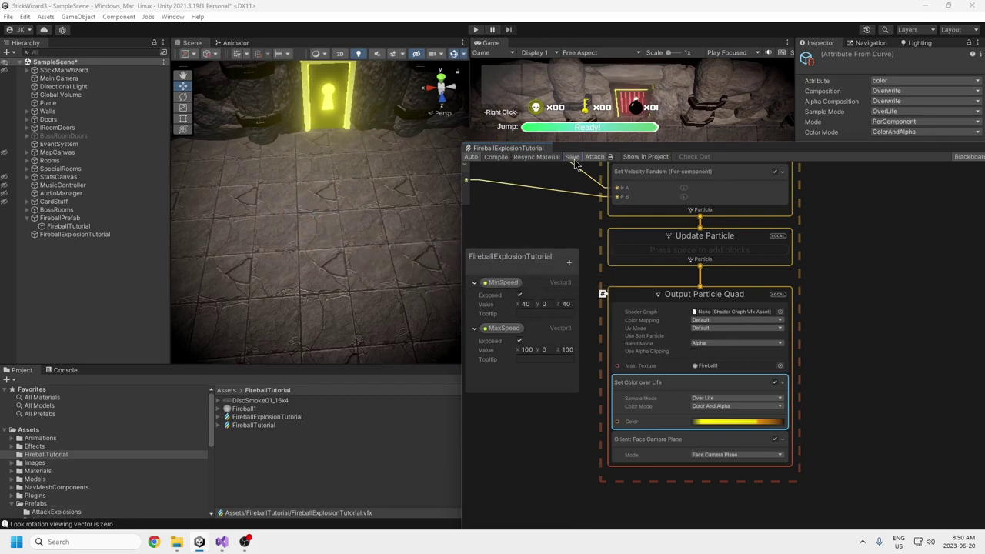
{"action": "left_click", "coordinate": [765, 422]}
Step: Boost the right key's intensity to maximum, lower the orange key's to -0.2, and save
{"action": "left_click", "coordinate": [557, 177]}
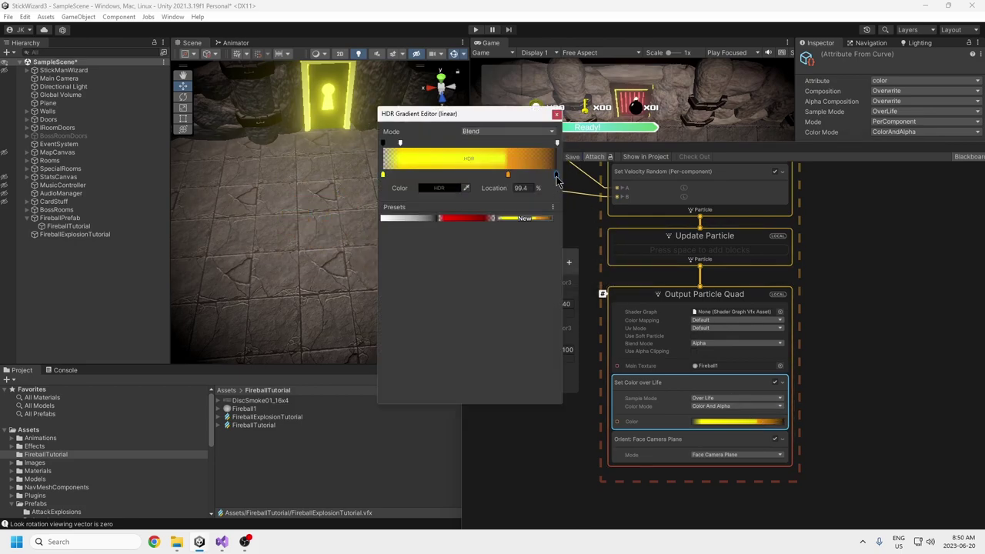
{"action": "left_click", "coordinate": [451, 189]}
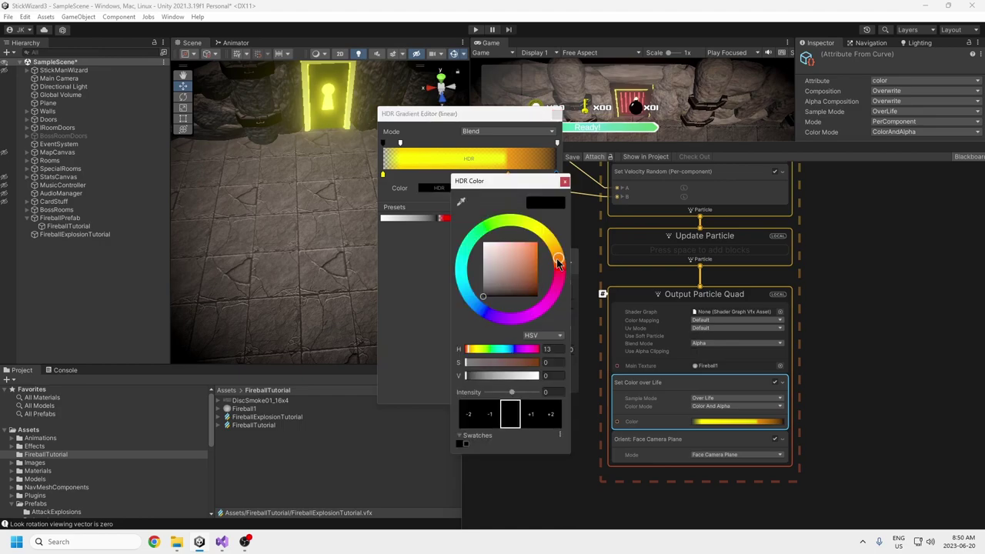
{"action": "mouse_move", "coordinate": [524, 392]}
{"action": "left_mouse_down"}
{"action": "mouse_move", "coordinate": [582, 397]}
{"action": "mouse_move", "coordinate": [528, 396]}
{"action": "left_mouse_up"}
{"action": "left_click", "coordinate": [564, 182]}
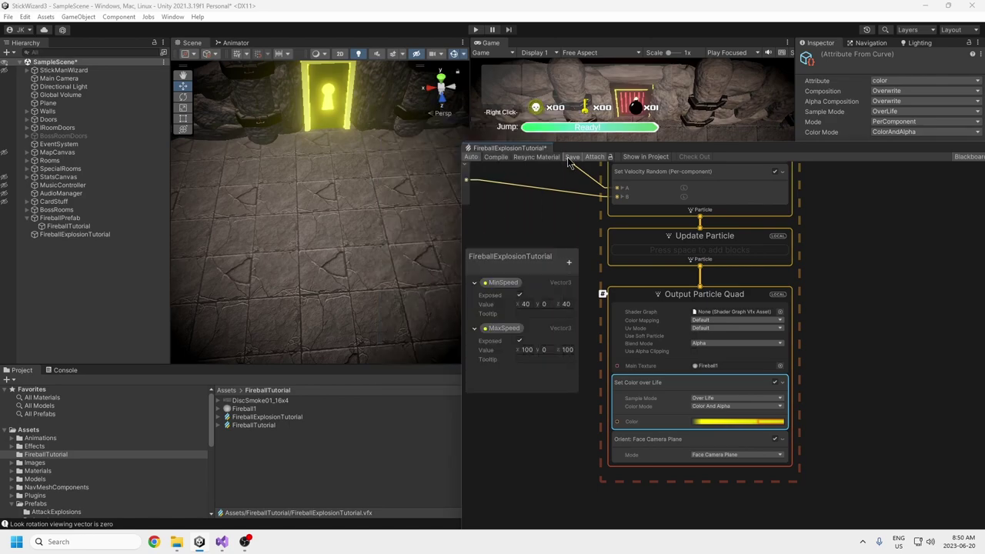
{"action": "left_click", "coordinate": [557, 176]}
{"action": "left_click", "coordinate": [457, 188]}
{"action": "left_click_drag", "start_coordinate": [536, 393], "coordinate": [524, 389]}
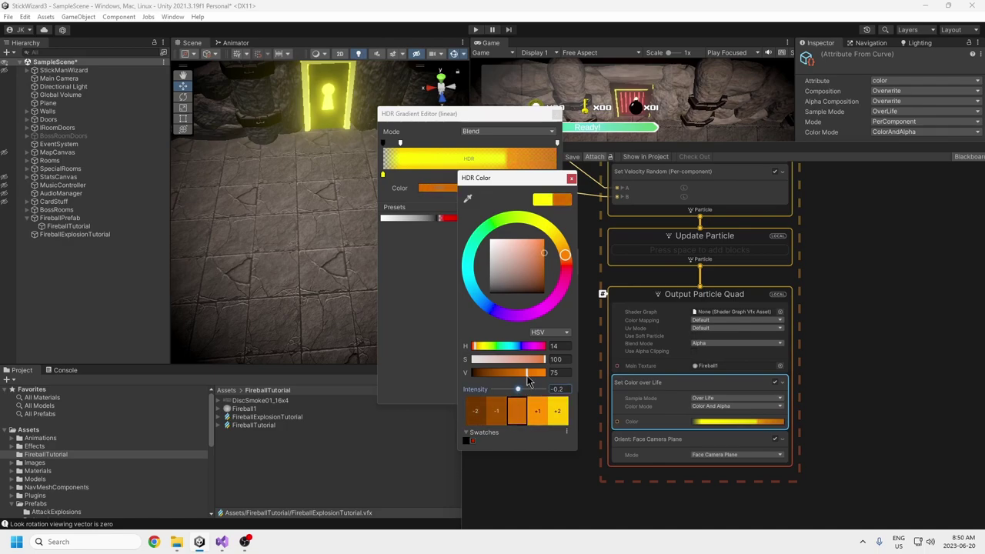
{"action": "left_click", "coordinate": [571, 179]}
{"action": "left_click", "coordinate": [572, 159]}
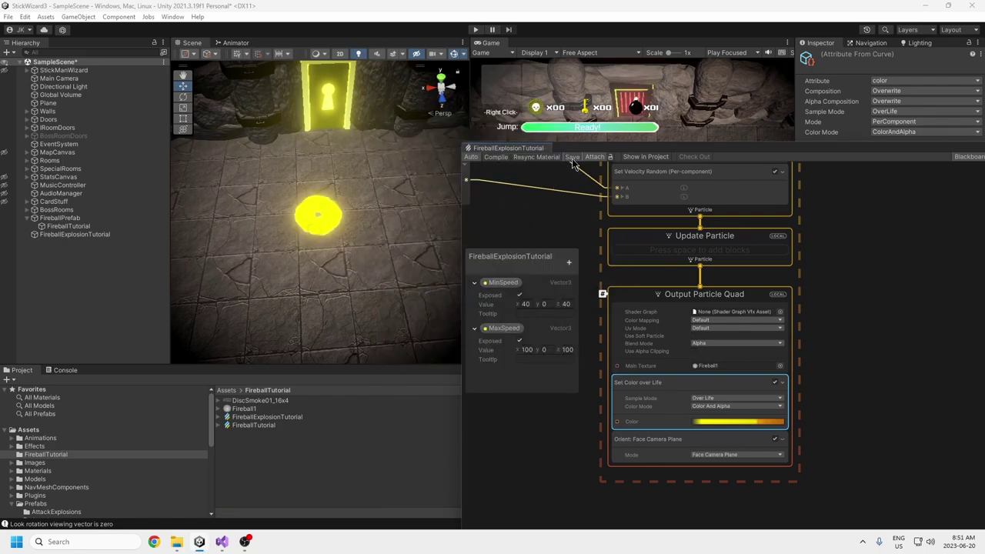
{"action": "left_click", "coordinate": [572, 158]}
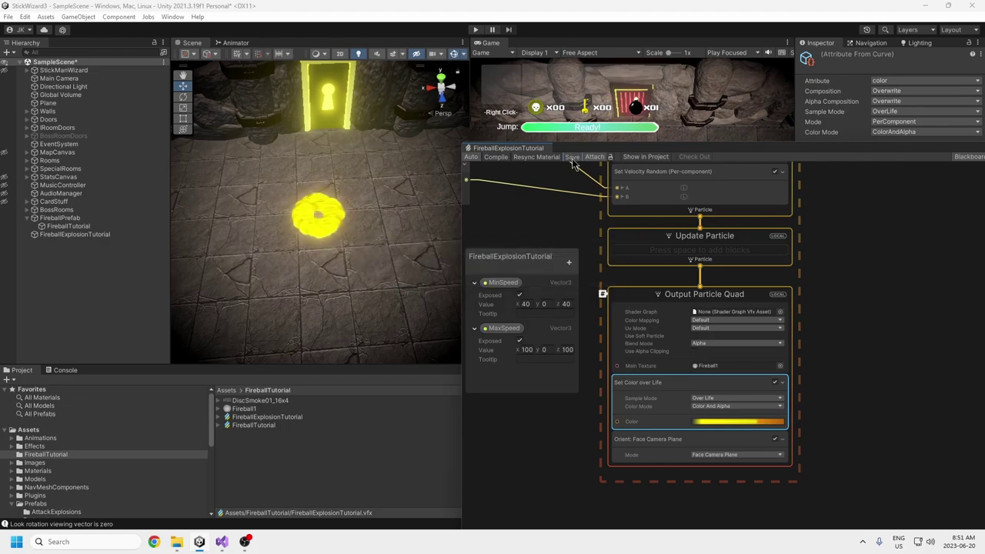
Step: Change the orange end key to red and move it to about 94.4% along the gradient
{"action": "left_click", "coordinate": [752, 419]}
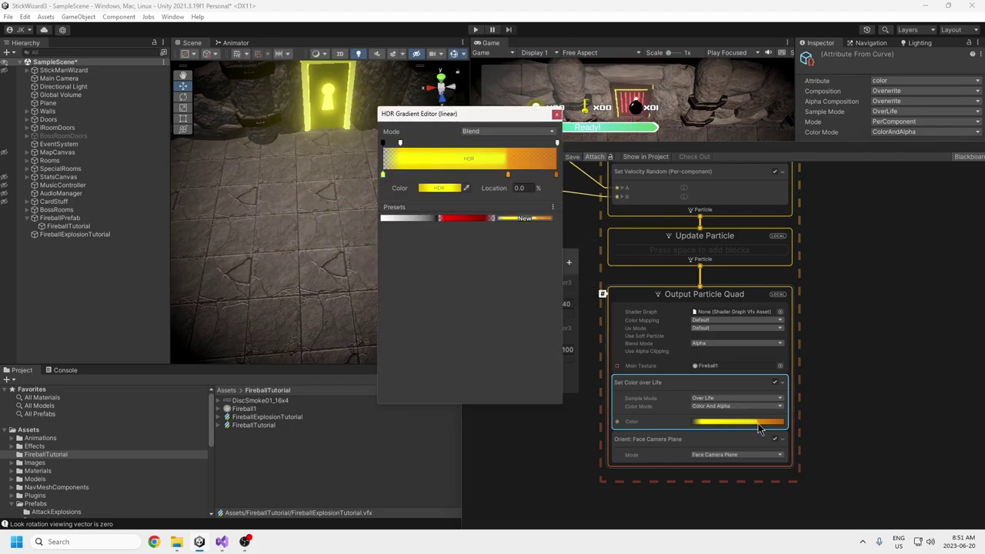
{"action": "left_click", "coordinate": [508, 175]}
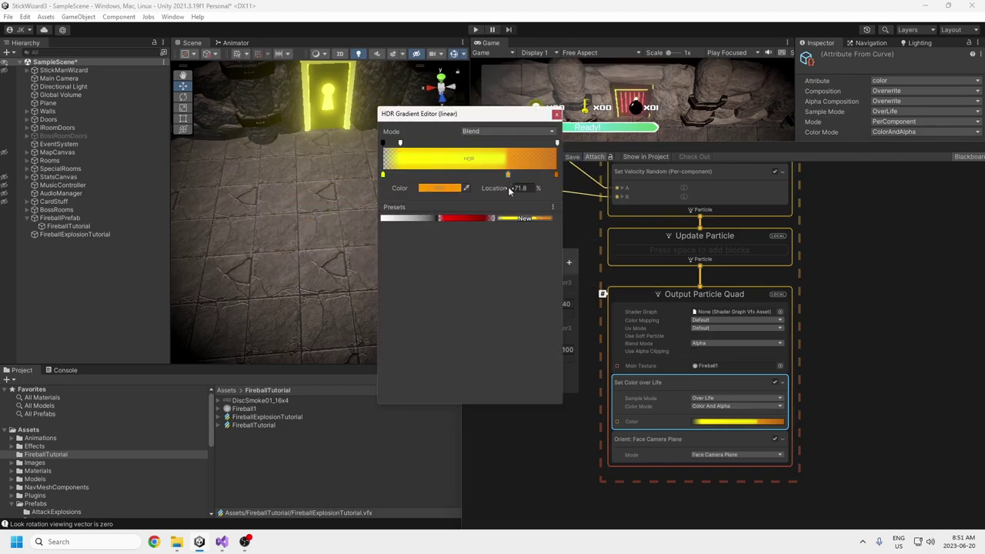
{"action": "left_click", "coordinate": [453, 189]}
{"action": "left_click_drag", "start_coordinate": [559, 271], "coordinate": [560, 268]}
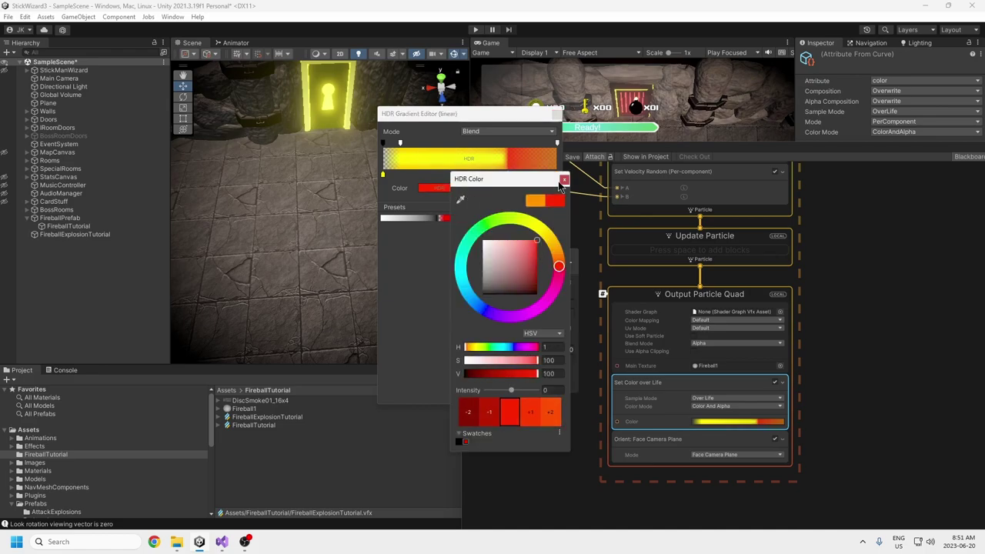
{"action": "left_click", "coordinate": [564, 180]}
{"action": "left_click", "coordinate": [575, 157]}
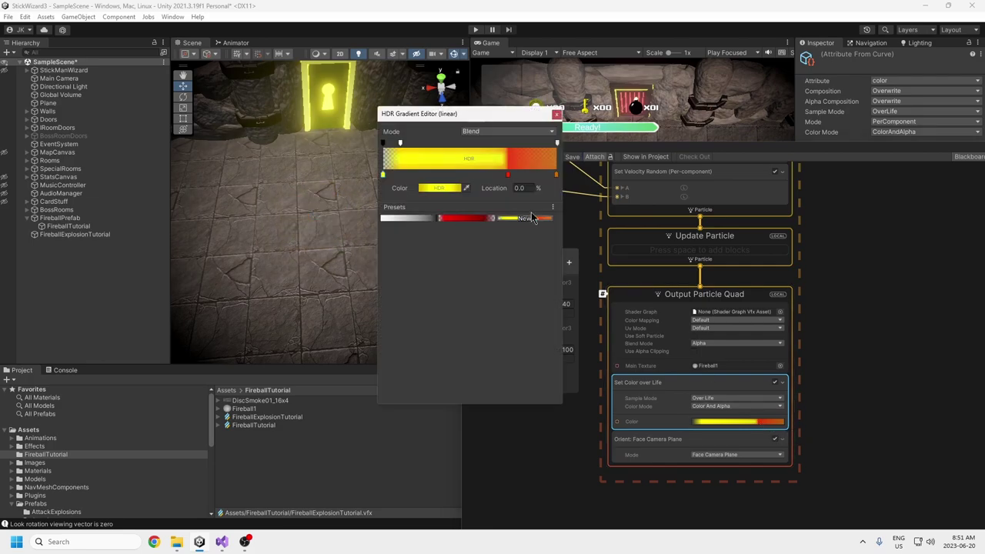
{"action": "left_click_drag", "start_coordinate": [507, 176], "coordinate": [547, 176]}
{"action": "left_click", "coordinate": [558, 115]}
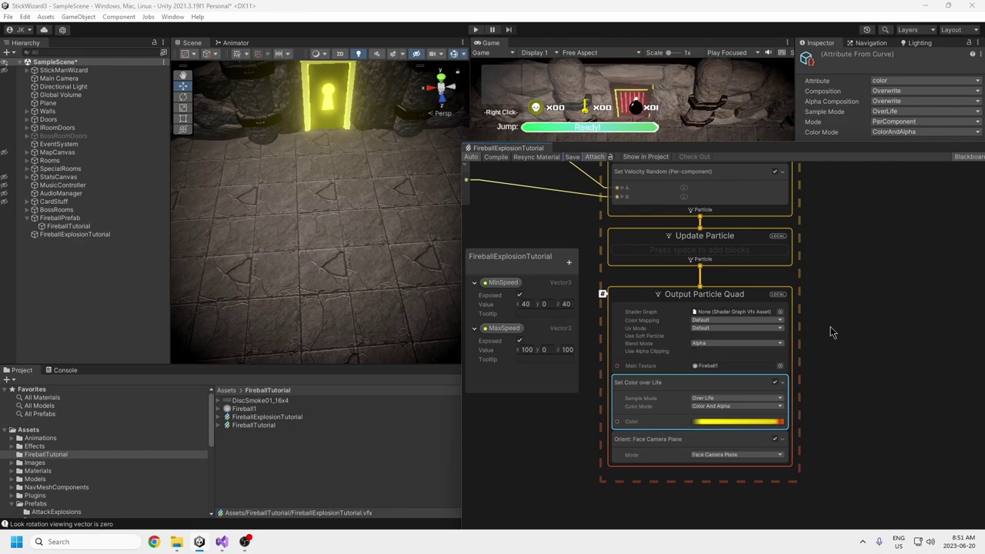
Step: Duplicate the fireball particle system with Ctrl+D and place the copy to the right
{"action": "scroll", "coordinate": [850, 331], "scroll_direction": "down", "scroll_amount": 6}
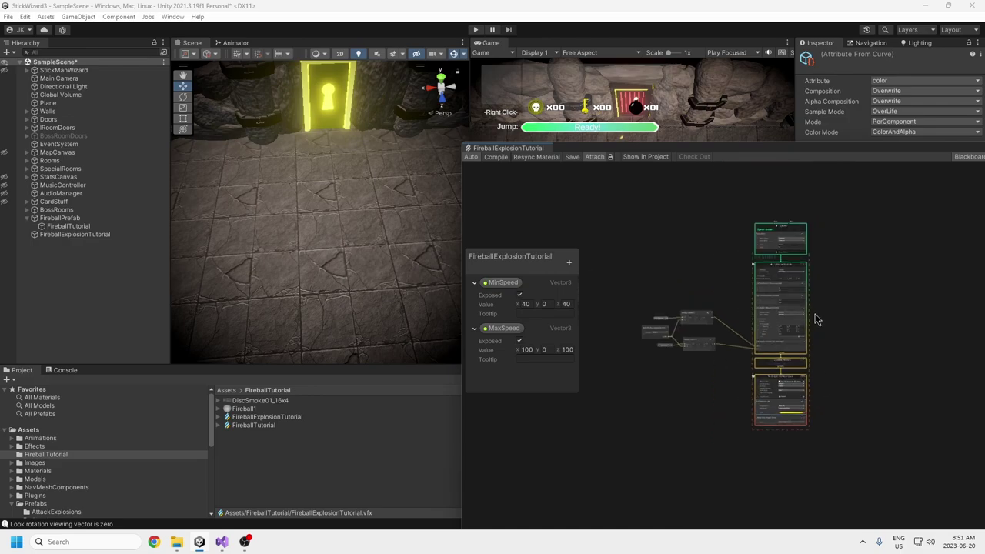
{"action": "left_click_drag", "start_coordinate": [677, 402], "coordinate": [668, 439]}
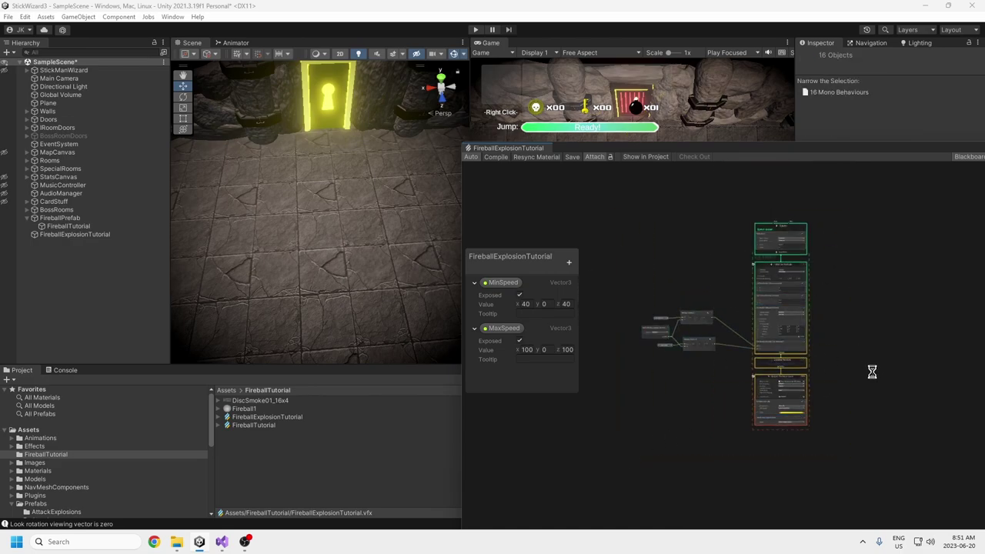
{"action": "key", "text": "ctrl+d"}
{"action": "left_click_drag", "start_coordinate": [651, 288], "coordinate": [786, 209]}
{"action": "scroll", "coordinate": [851, 395], "scroll_direction": "up", "scroll_amount": 4}
{"action": "scroll", "coordinate": [693, 415], "scroll_direction": "up", "scroll_amount": 2}
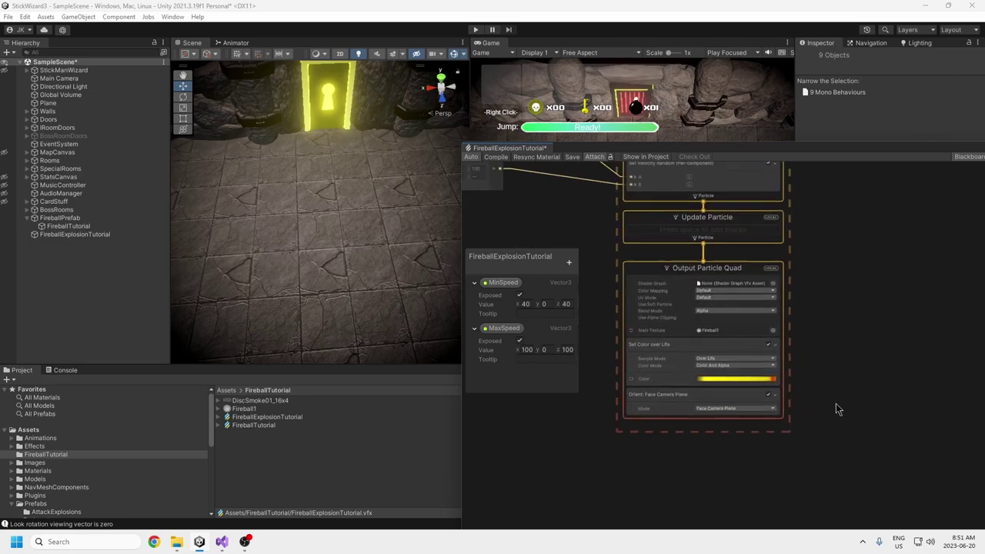
Step: Give the copy the DiscSmoke01_16x4 texture with Flipbook UV mode, size 16 × 4
{"action": "left_click_drag", "start_coordinate": [266, 408], "coordinate": [717, 336]}
{"action": "left_click", "coordinate": [724, 298]}
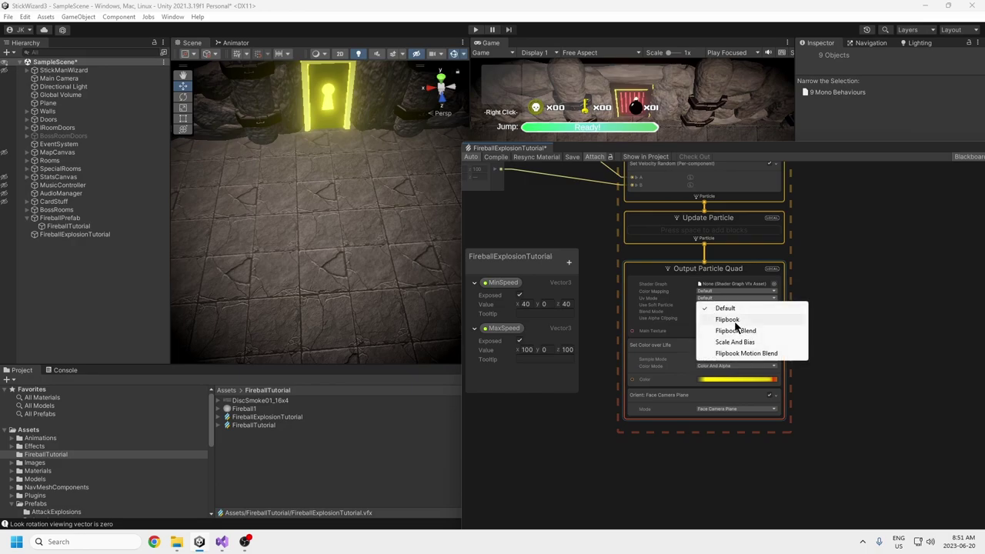
{"action": "left_click", "coordinate": [730, 321]}
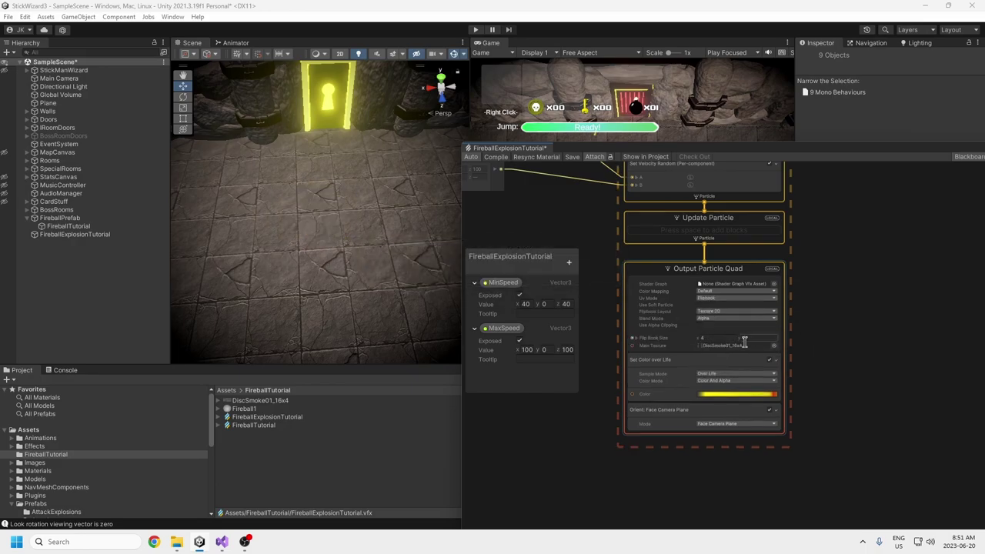
{"action": "left_click", "coordinate": [668, 341]}
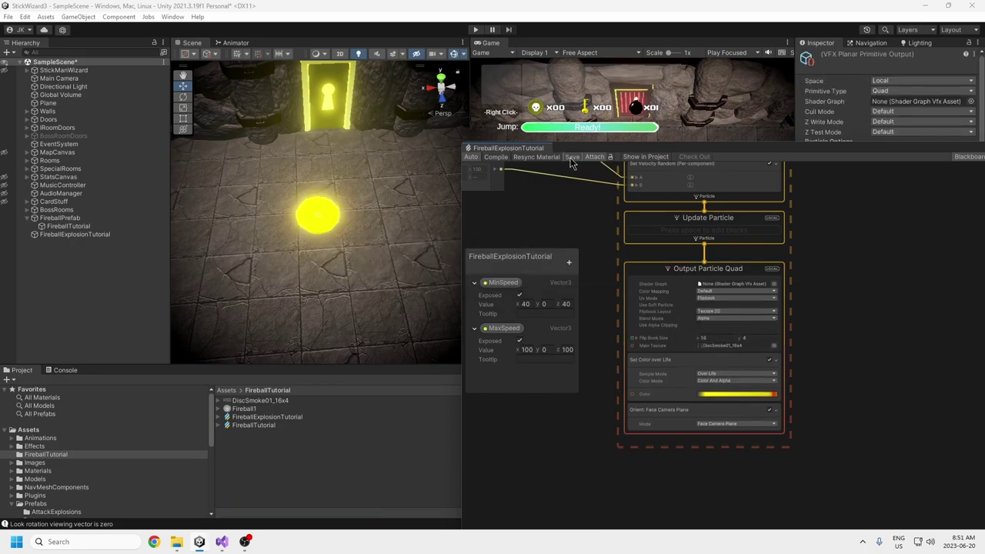
{"action": "scroll", "coordinate": [834, 336], "scroll_direction": "up", "scroll_amount": 5}
Step: Enter A = 1 and B = 0.7 in the copy's Set Lifetime Random, then save
{"action": "left_click", "coordinate": [717, 294]}
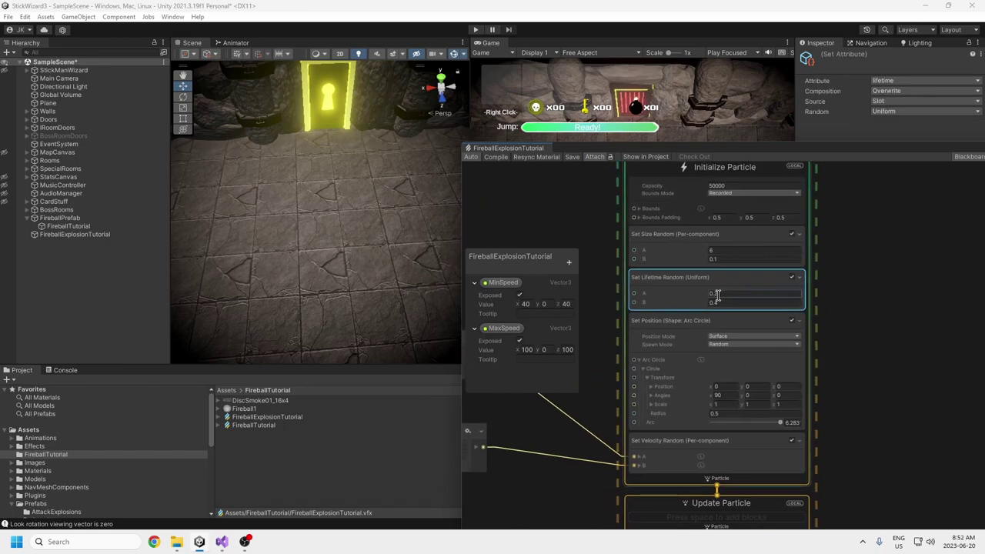
{"action": "type", "text": "1"}
{"action": "key", "text": "Tab"}
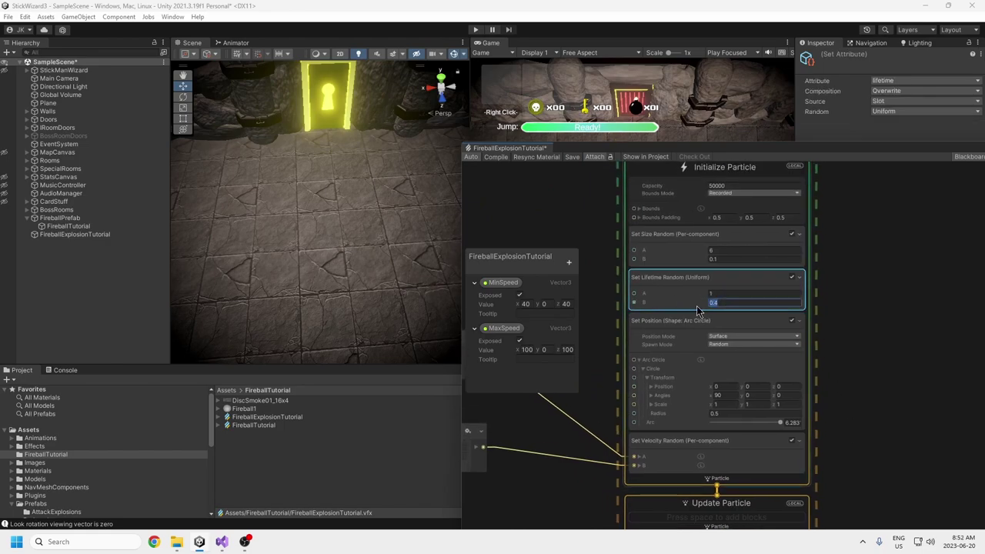
{"action": "type", "text": ".7"}
{"action": "left_click", "coordinate": [574, 160]}
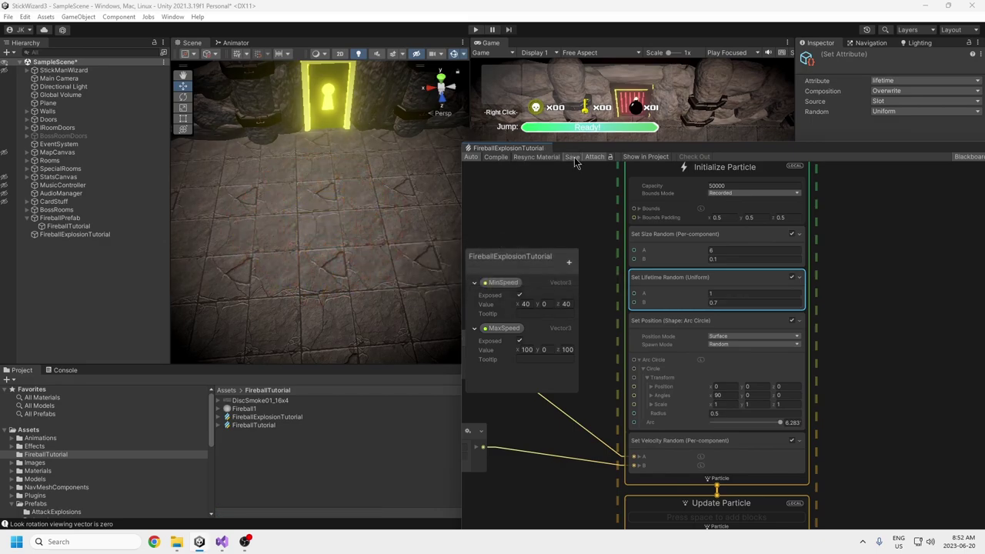
{"action": "scroll", "coordinate": [849, 395], "scroll_direction": "down", "scroll_amount": 5}
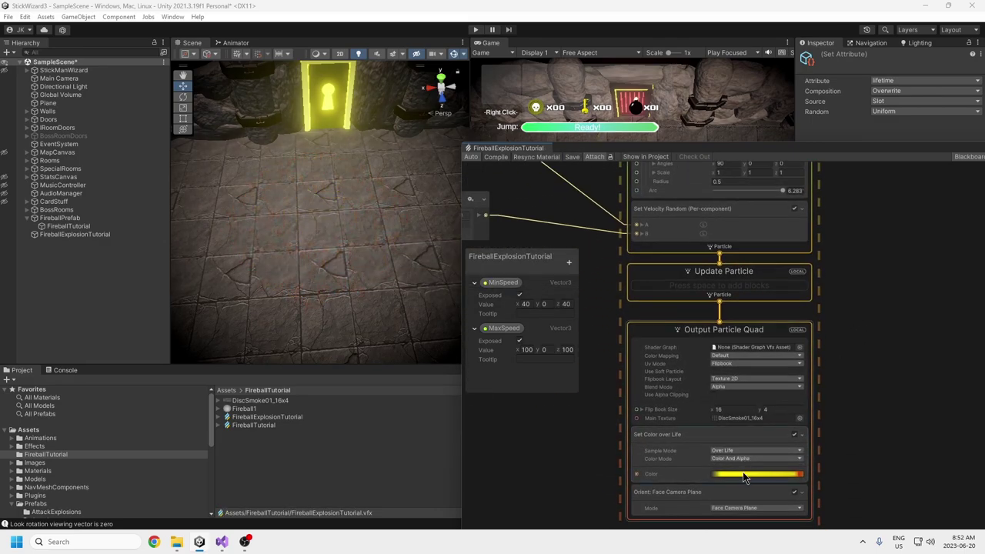
{"action": "left_click", "coordinate": [744, 474]}
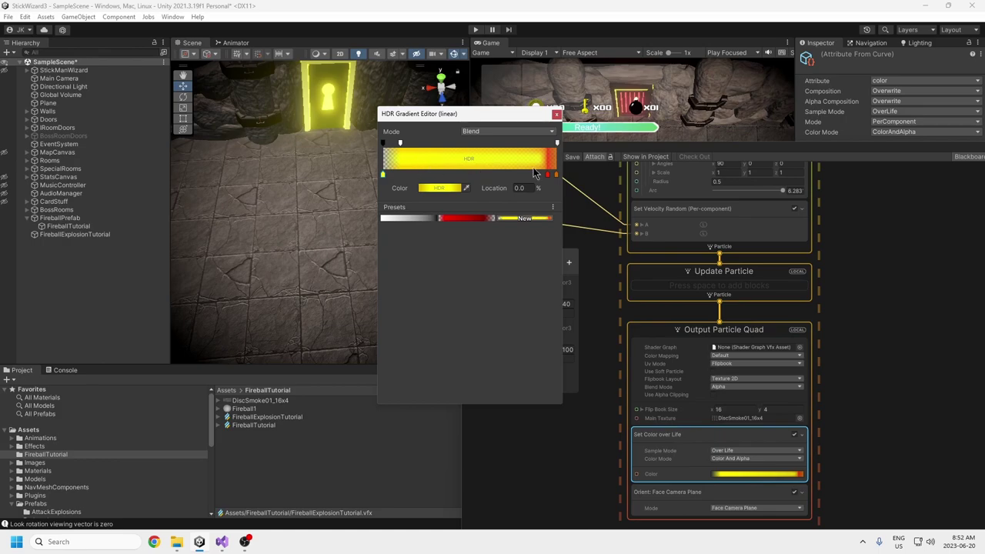
Step: Undo the stray colour change and make the gradient's start key yellow-orange
{"action": "left_click", "coordinate": [431, 188]}
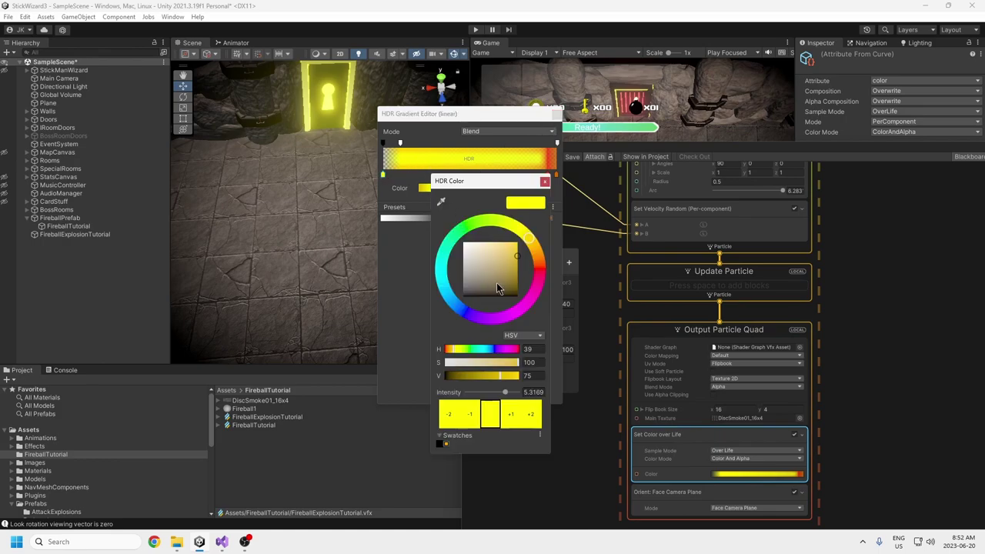
{"action": "key", "text": "ctrl+z"}
{"action": "left_click", "coordinate": [545, 181]}
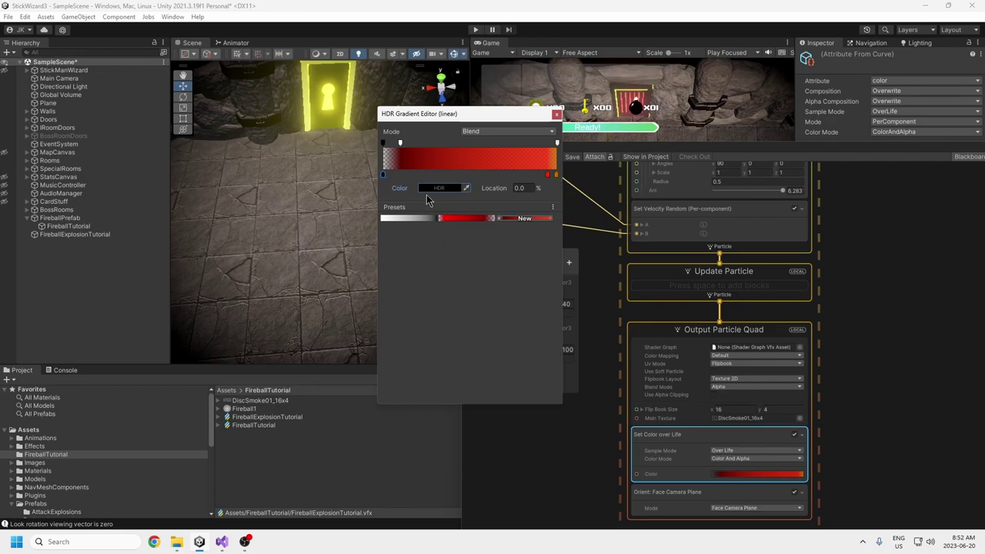
{"action": "left_click", "coordinate": [431, 188]}
{"action": "left_click", "coordinate": [529, 245]}
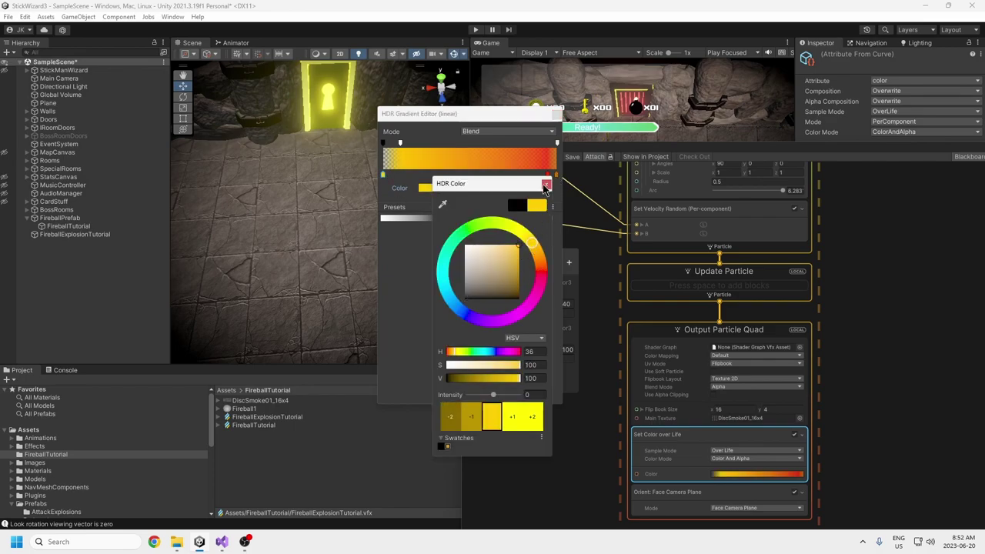
{"action": "left_click", "coordinate": [545, 185]}
{"action": "left_click", "coordinate": [425, 188]}
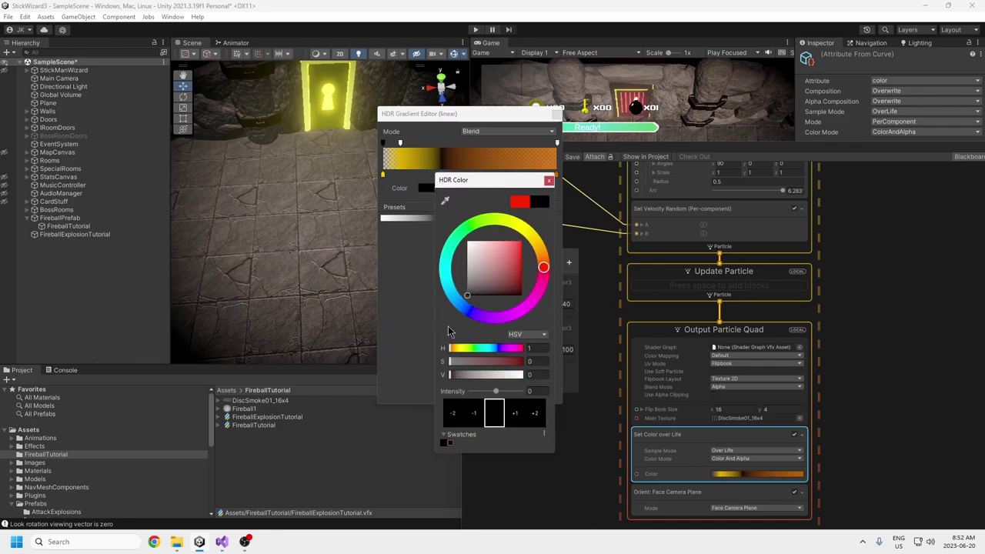
{"action": "left_click", "coordinate": [548, 181]}
Step: Recolour the 33.2% key and set the end key to a saturated dark orange, then save
{"action": "left_click", "coordinate": [440, 174]}
{"action": "left_click", "coordinate": [431, 188]}
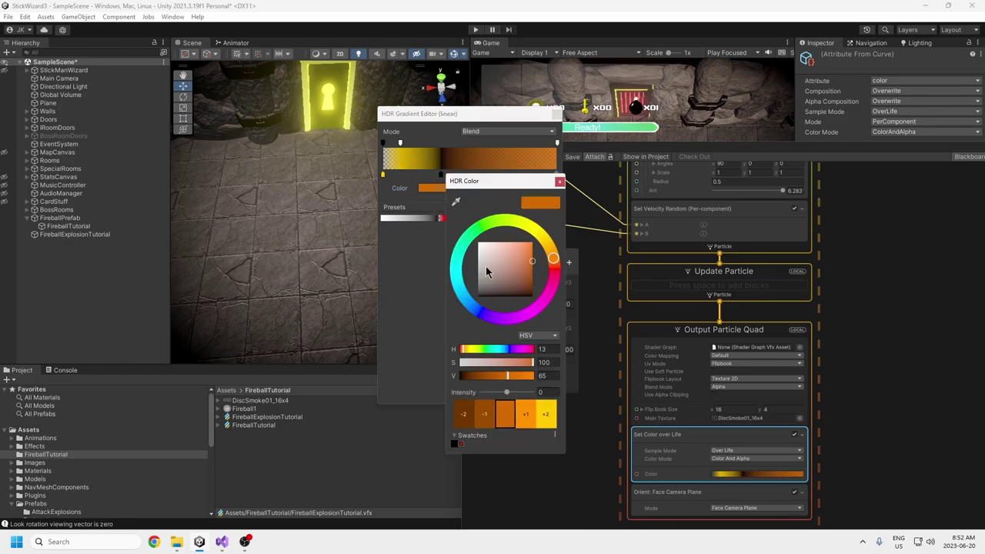
{"action": "left_click", "coordinate": [454, 444]}
{"action": "left_click", "coordinate": [557, 175]}
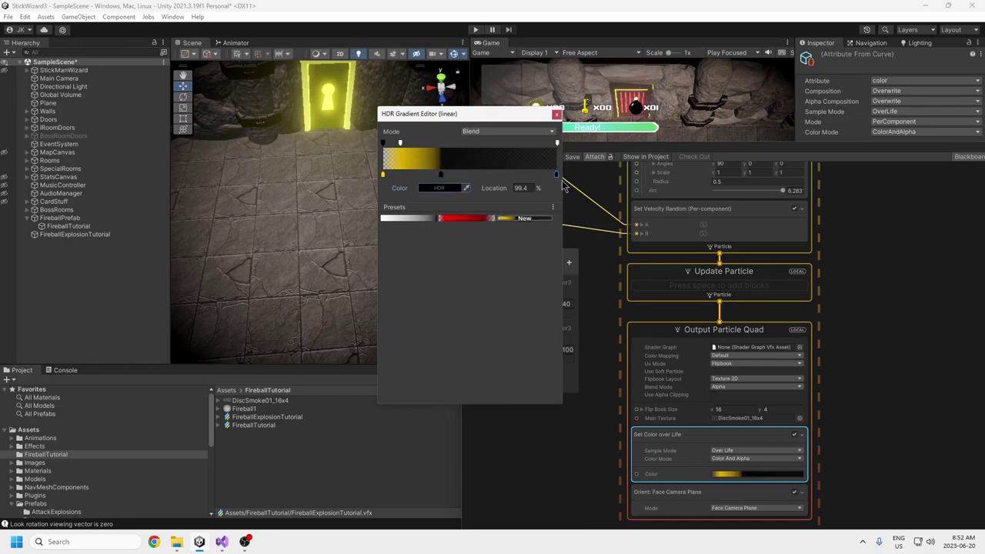
{"action": "left_click", "coordinate": [445, 189]}
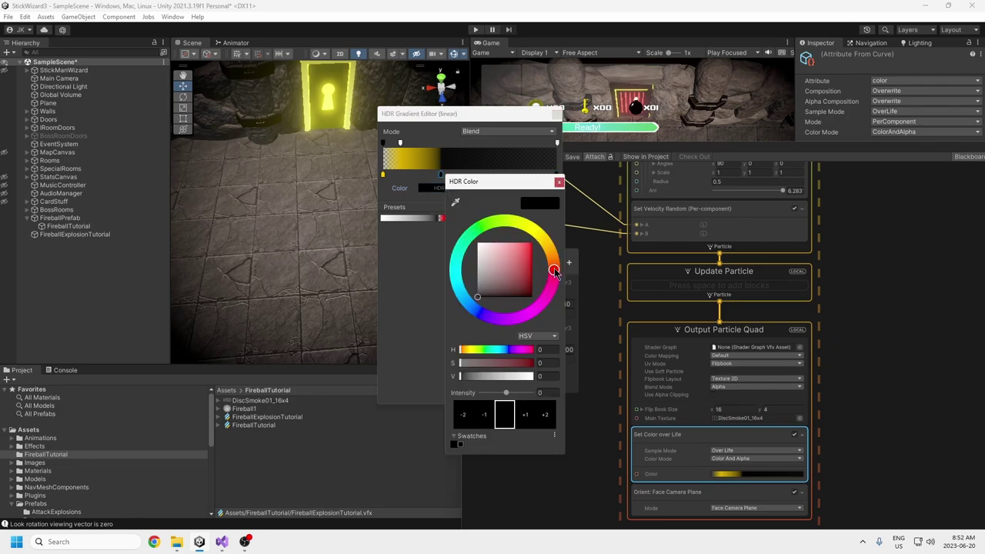
{"action": "left_click_drag", "start_coordinate": [554, 273], "coordinate": [553, 263]}
{"action": "left_click", "coordinate": [531, 277]}
{"action": "left_click", "coordinate": [559, 181]}
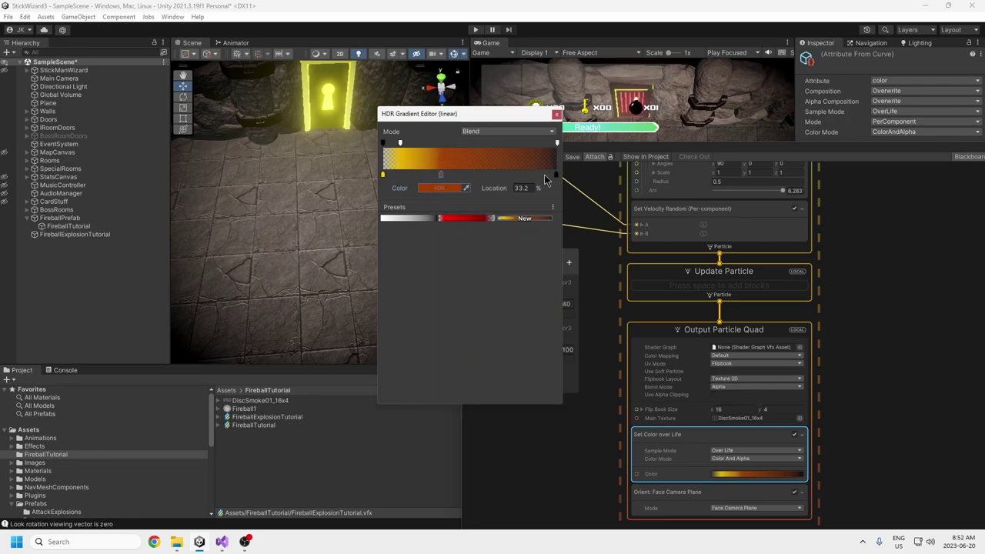
{"action": "left_click", "coordinate": [556, 114]}
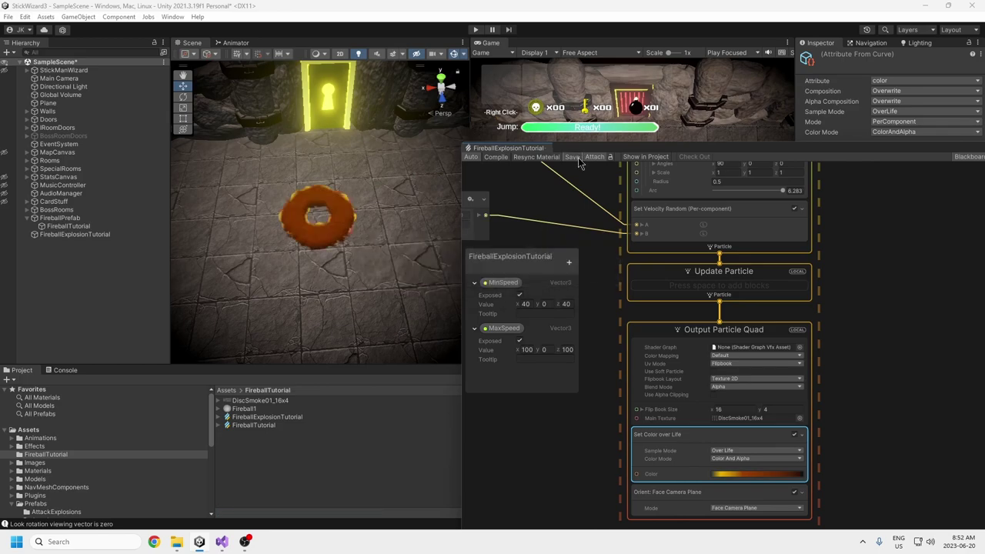
{"action": "left_click", "coordinate": [573, 157]}
Step: Delete the copy's Multiply, Get Attribute, MinSpeed and MaxSpeed speed nodes
{"action": "scroll", "coordinate": [858, 405], "scroll_direction": "down", "scroll_amount": 3}
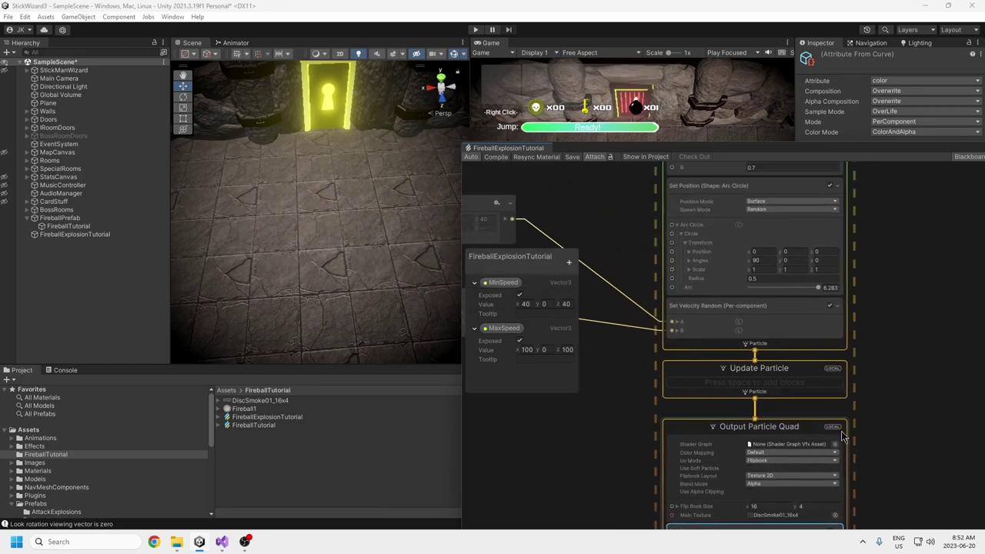
{"action": "middle_click_drag", "start_coordinate": [858, 405], "coordinate": [940, 360]}
{"action": "left_click_drag", "start_coordinate": [609, 345], "coordinate": [755, 240]}
{"action": "middle_click_drag", "start_coordinate": [740, 359], "coordinate": [715, 347]}
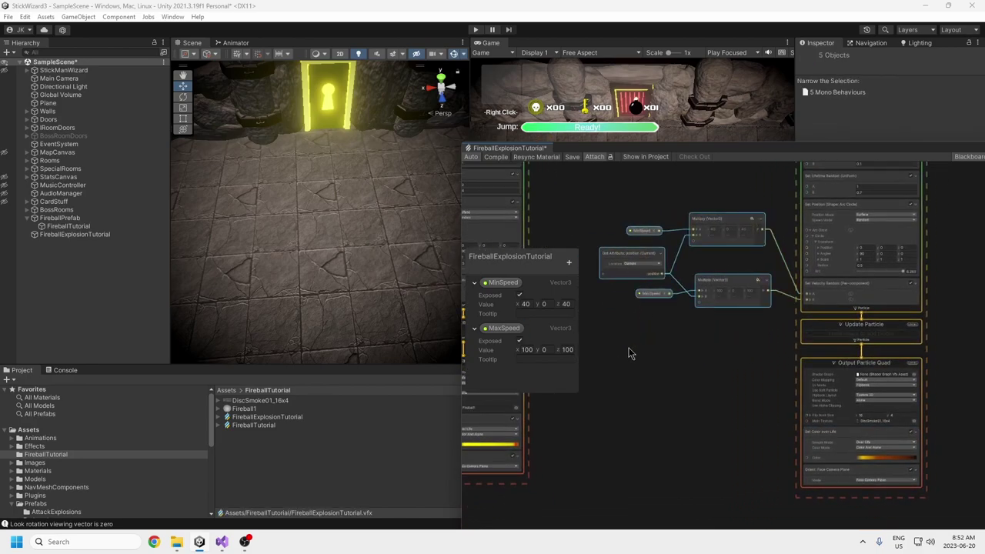
{"action": "key", "text": "Delete"}
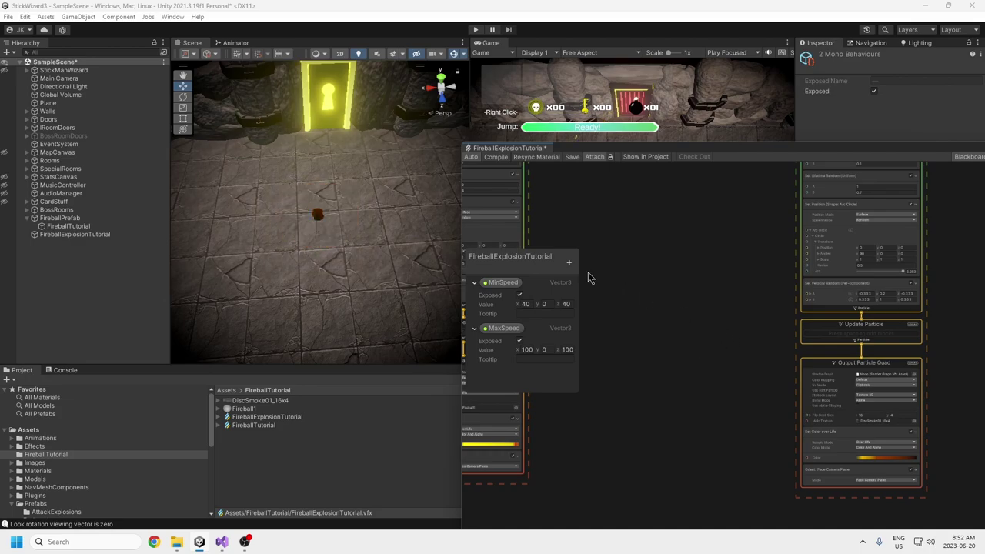
Step: Enter a provisional Set Velocity Random range of -5 on each axis for A, and save
{"action": "middle_click_drag", "start_coordinate": [660, 295], "coordinate": [554, 294]}
{"action": "scroll", "coordinate": [801, 246], "scroll_direction": "up", "scroll_amount": 4}
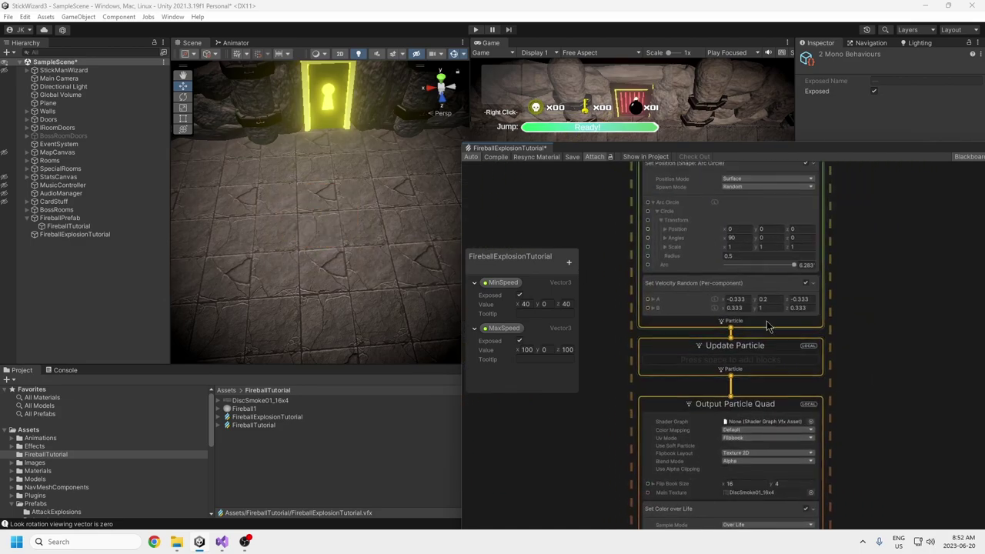
{"action": "left_click", "coordinate": [745, 299]}
{"action": "left_click", "coordinate": [743, 299]}
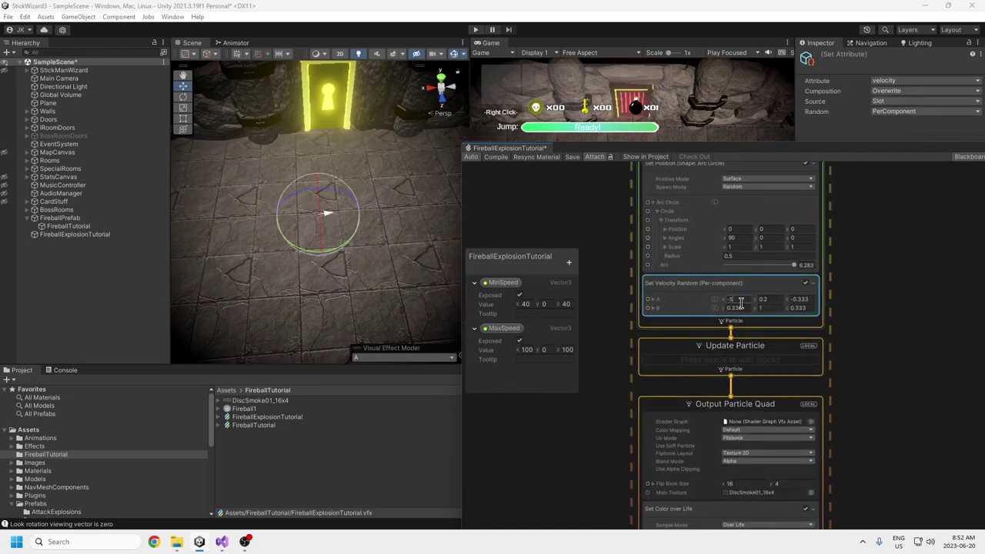
{"action": "type", "text": "-5"}
{"action": "key", "text": "Tab"}
{"action": "type", "text": "-5"}
{"action": "key", "text": "Tab"}
{"action": "type", "text": "-5"}
{"action": "left_click", "coordinate": [738, 308]}
{"action": "type", "text": "5"}
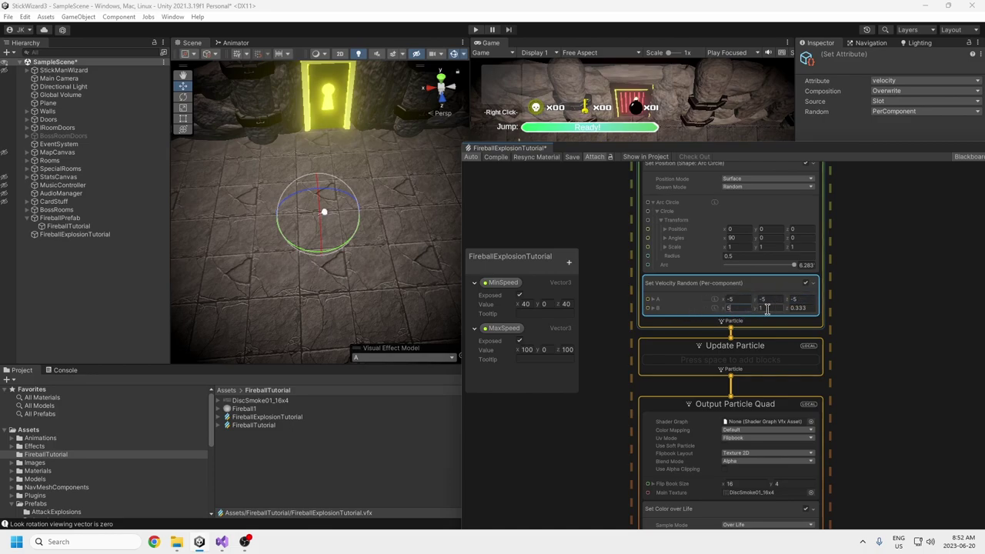
{"action": "type", "text": "5"}
{"action": "key", "text": "Tab"}
{"action": "type", "text": "5"}
{"action": "left_click", "coordinate": [571, 158]}
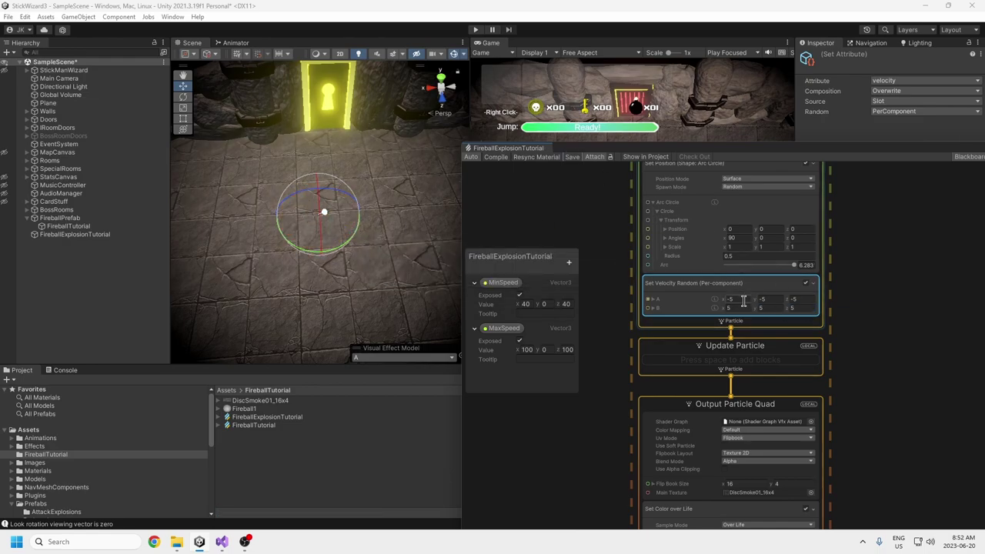
Step: Set Velocity Random A to -25,-25,-25 and B to 25,25,25
{"action": "type", "text": "-25"}
{"action": "key", "text": "Tab"}
{"action": "type", "text": "25"}
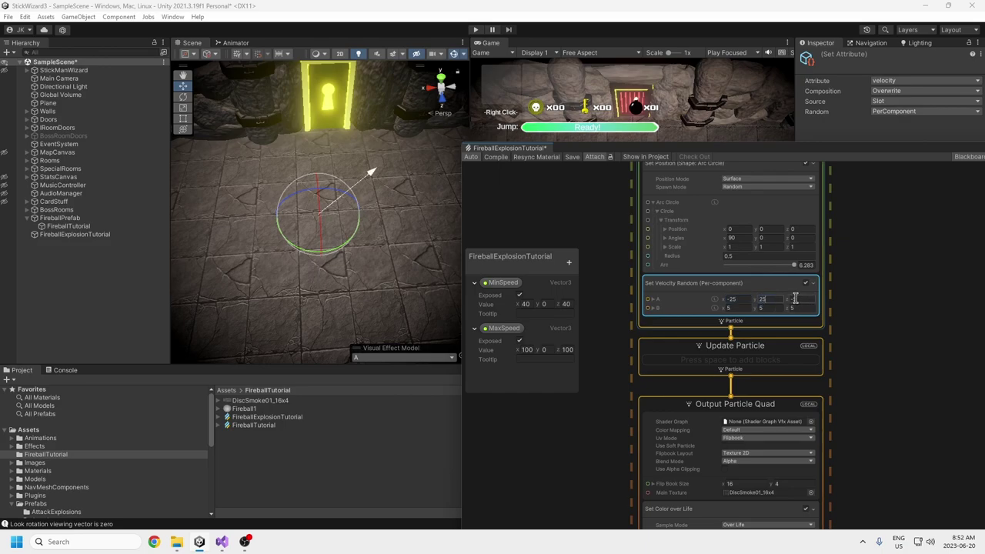
{"action": "key", "text": "Home"}
{"action": "type", "text": "-"}
{"action": "key", "text": "Tab"}
{"action": "type", "text": "-25"}
{"action": "left_click", "coordinate": [728, 308]}
{"action": "type", "text": "25"}
{"action": "left_click", "coordinate": [767, 308]}
{"action": "type", "text": "25"}
{"action": "left_click", "coordinate": [872, 300]}
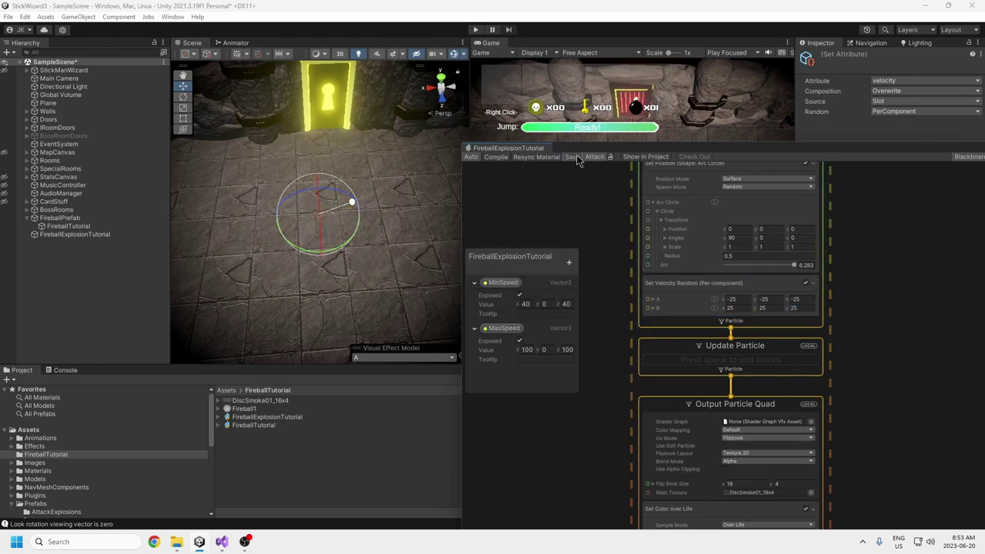
{"action": "left_click", "coordinate": [833, 350]}
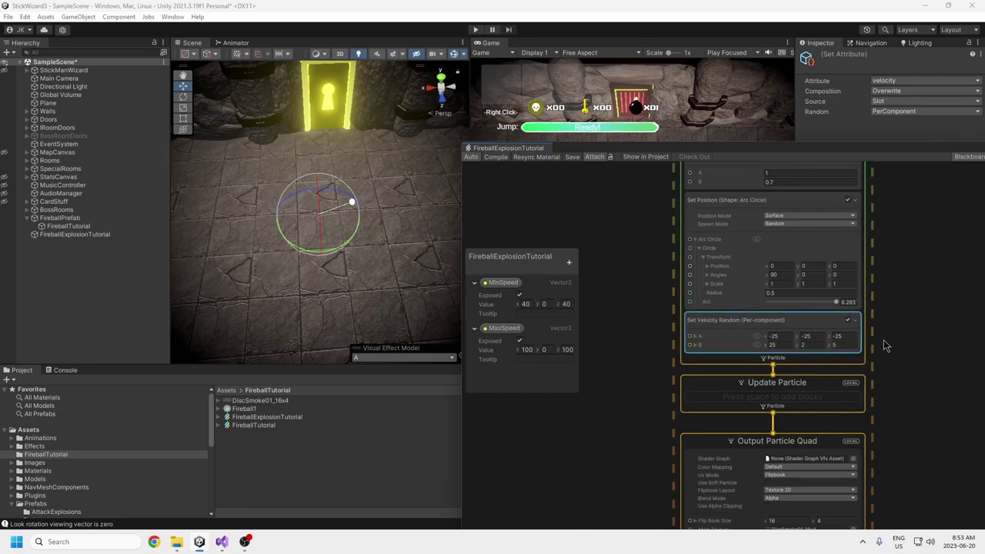
Step: Switch the Output Particle Quad's Orient mode to Along Velocity
{"action": "key", "text": "ctrl+z"}
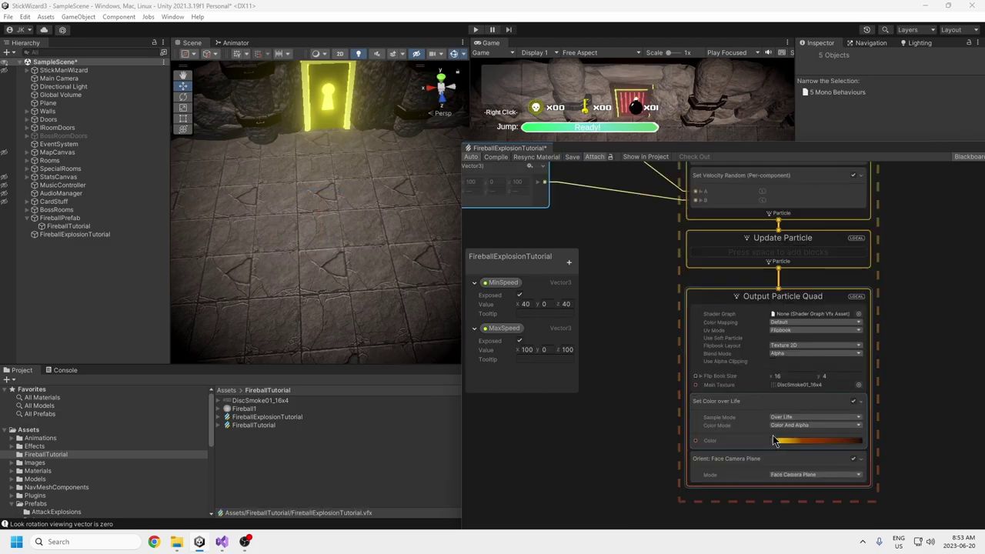
{"action": "left_click", "coordinate": [809, 474]}
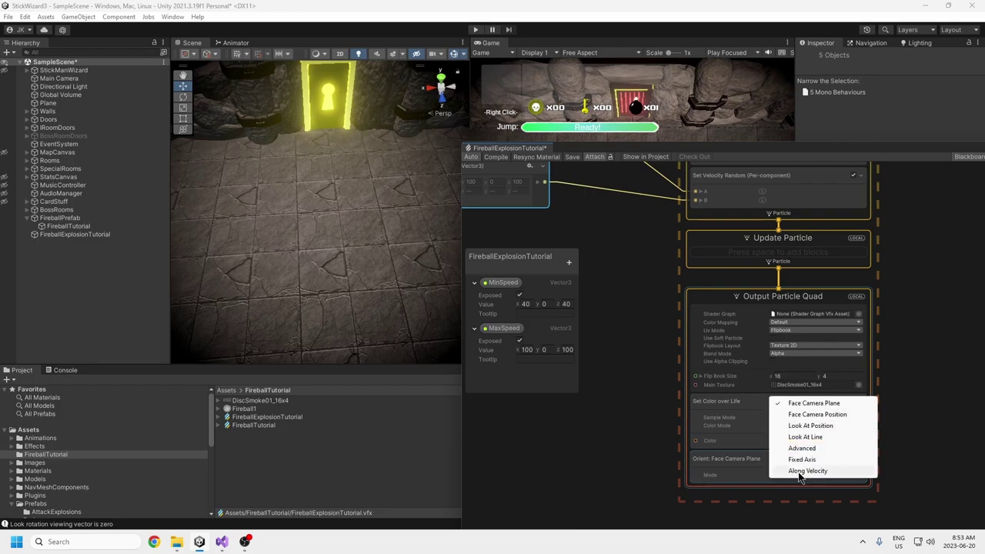
{"action": "left_click", "coordinate": [808, 471]}
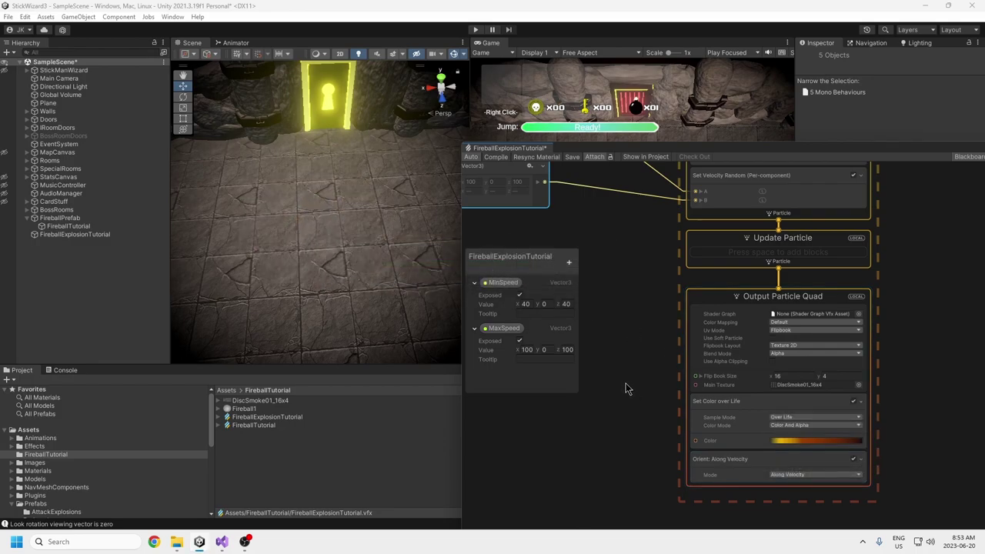
{"action": "middle_click_drag", "start_coordinate": [847, 344], "coordinate": [893, 453]}
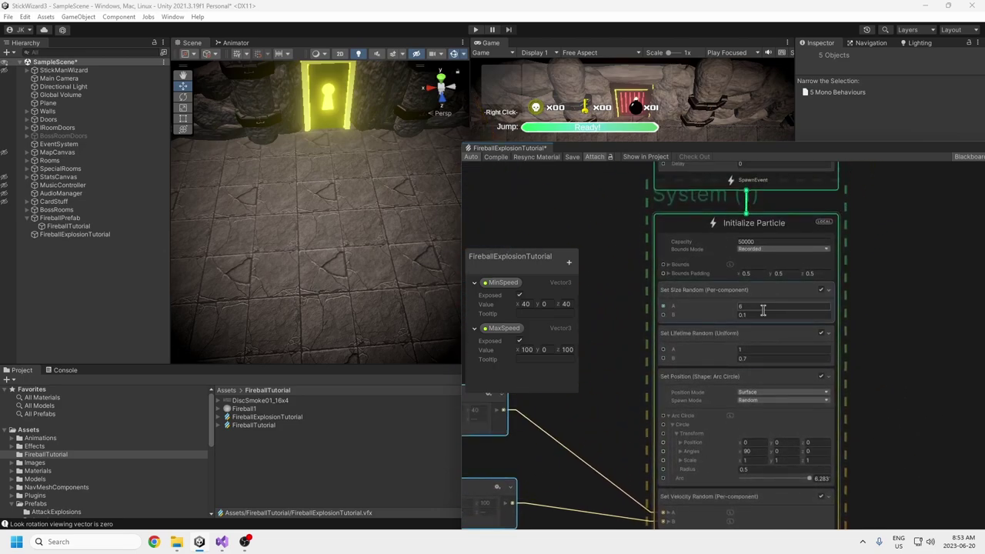
Step: Set the Single Burst Count to 500 and Initialize Capacity to 5000, then save
{"action": "middle_click_drag", "start_coordinate": [757, 155], "coordinate": [753, 287]}
{"action": "left_click", "coordinate": [753, 287]}
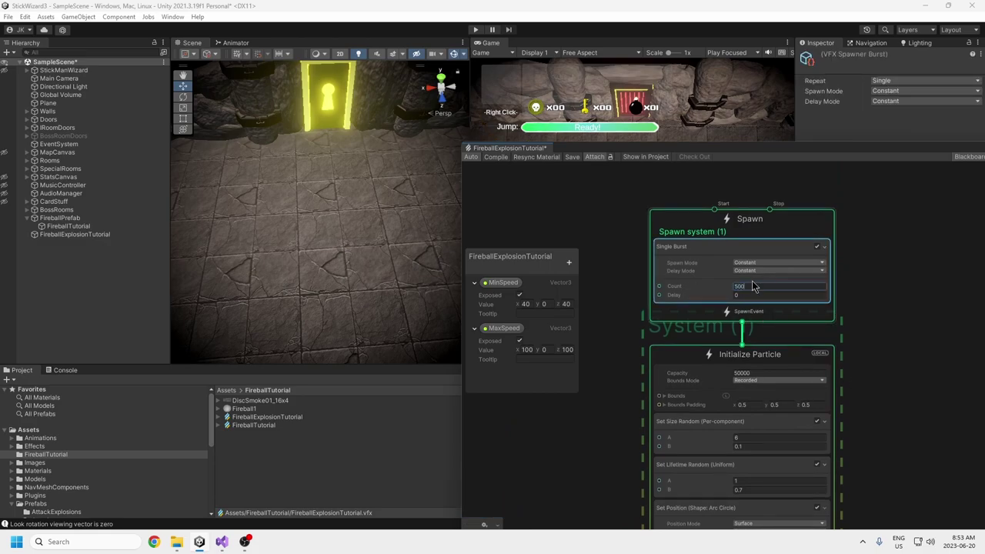
{"action": "left_click", "coordinate": [753, 372]}
{"action": "key", "text": "BackSpace"}
{"action": "left_click", "coordinate": [571, 157]}
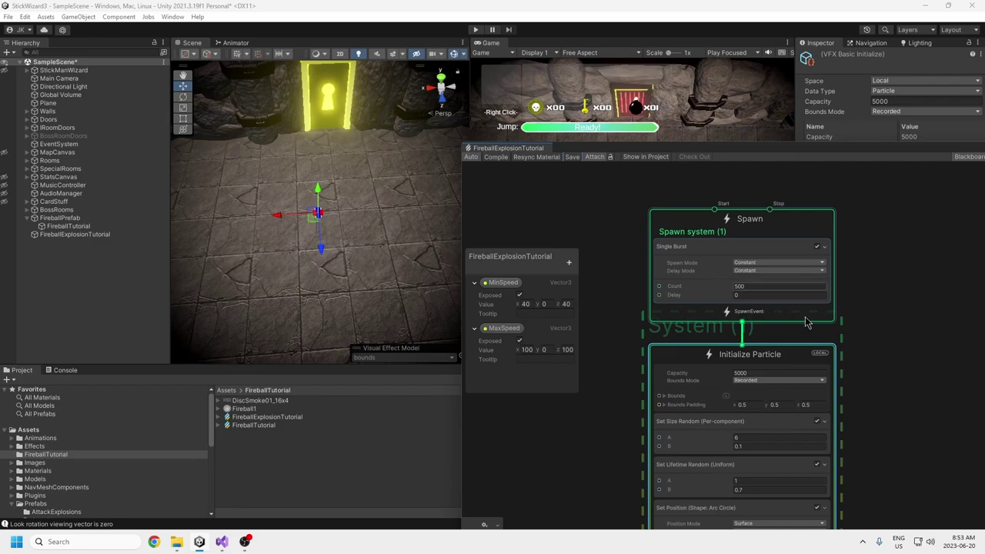
Step: Set Lifetime Random A to 0.7 and B to 0.4, and save the graph
{"action": "scroll", "coordinate": [693, 316], "scroll_direction": "down", "scroll_amount": 3}
{"action": "left_click", "coordinate": [744, 356]}
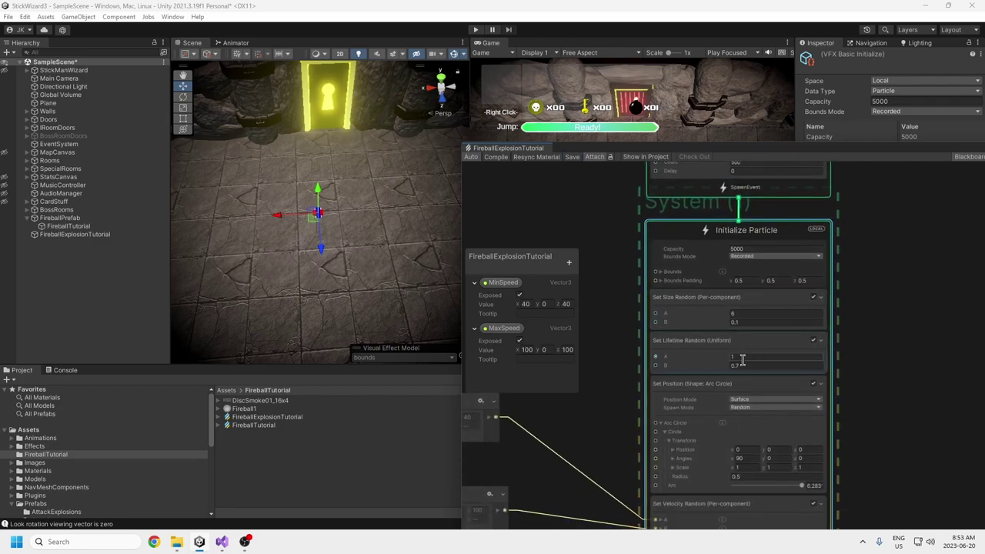
{"action": "left_click", "coordinate": [714, 356]}
{"action": "type", "text": ".7"}
{"action": "key", "text": "Tab"}
{"action": "type", "text": "0.4"}
{"action": "left_click", "coordinate": [676, 308]}
{"action": "left_click", "coordinate": [572, 157]}
{"action": "left_click_drag", "start_coordinate": [763, 152], "coordinate": [469, 455]}
Step: In the asset's Output Render Order, drag System (1)/Output Particle Quad above System's output
{"action": "left_click", "coordinate": [287, 420]}
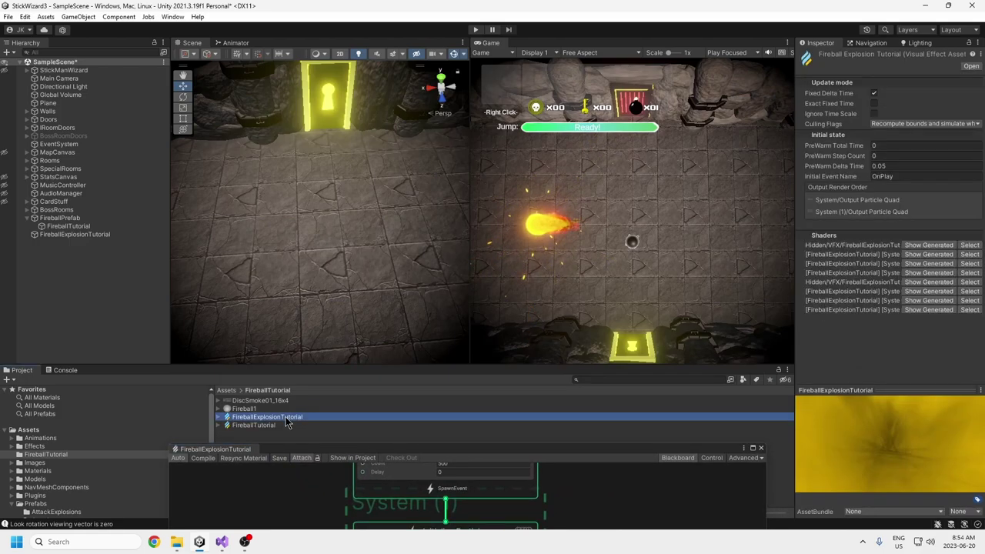
{"action": "left_click", "coordinate": [866, 212]}
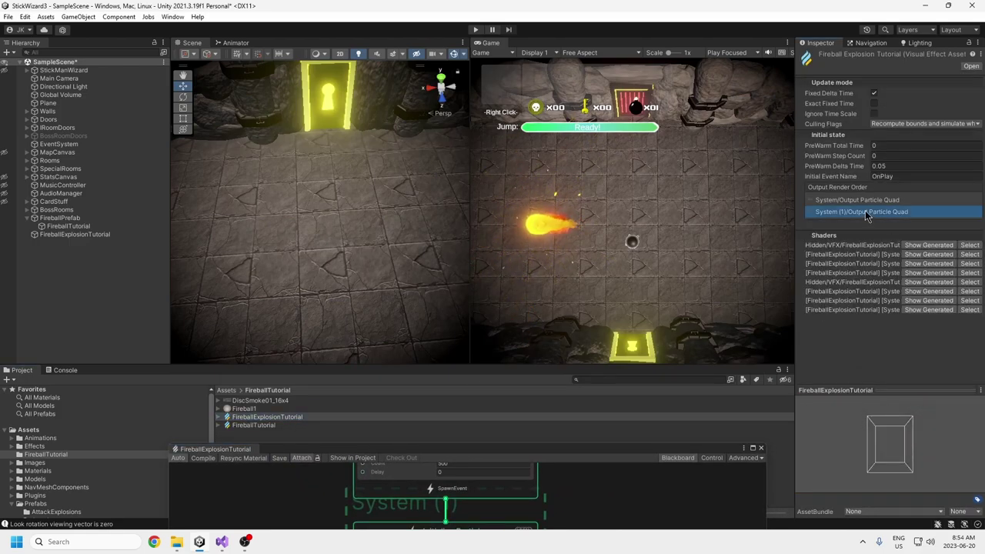
{"action": "left_click_drag", "start_coordinate": [866, 213], "coordinate": [863, 199]}
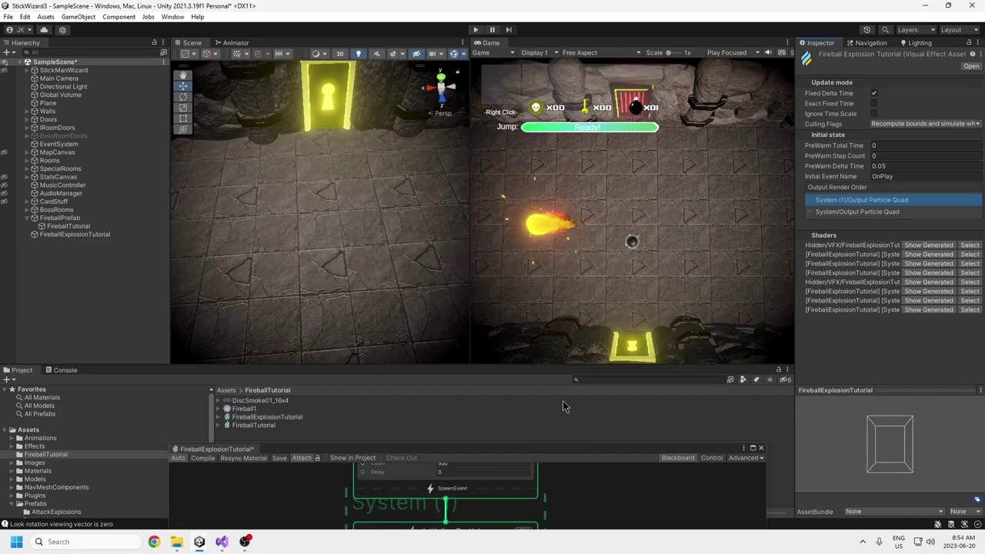
{"action": "left_click_drag", "start_coordinate": [549, 450], "coordinate": [704, 96]}
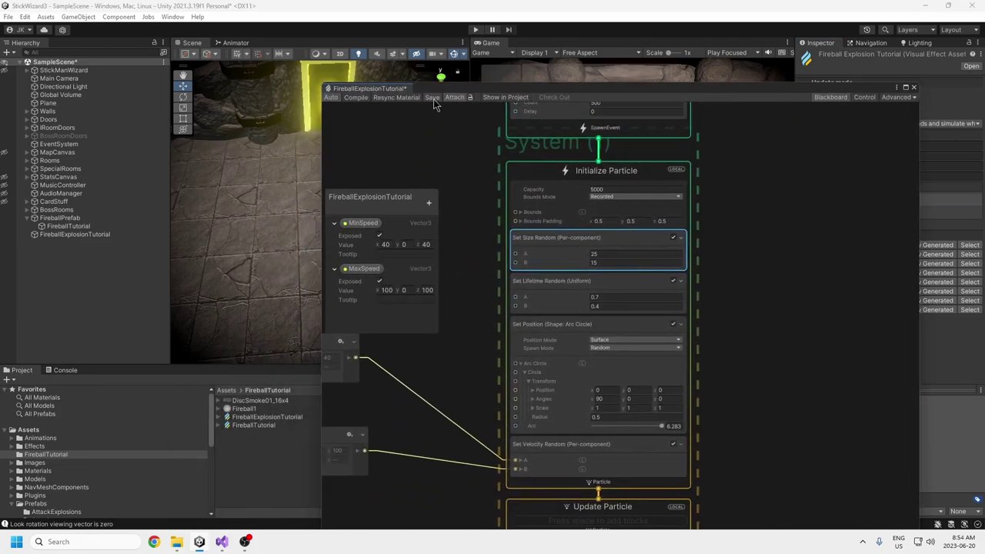
{"action": "left_click_drag", "start_coordinate": [438, 88], "coordinate": [518, 89]}
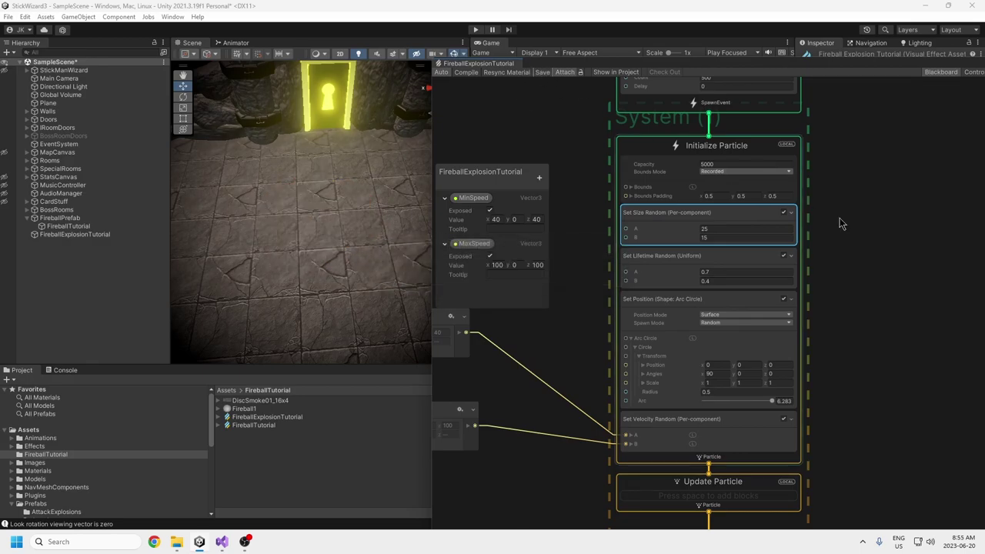
{"action": "scroll", "coordinate": [879, 249], "scroll_direction": "down", "scroll_amount": 6}
{"action": "scroll", "coordinate": [877, 277], "scroll_direction": "down", "scroll_amount": 3}
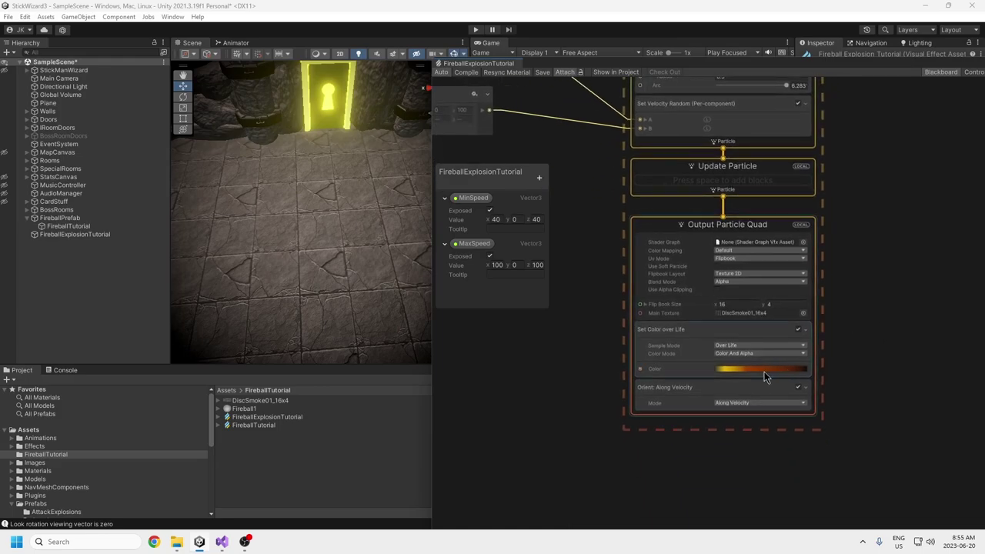
{"action": "scroll", "coordinate": [762, 366], "scroll_direction": "down", "scroll_amount": 3}
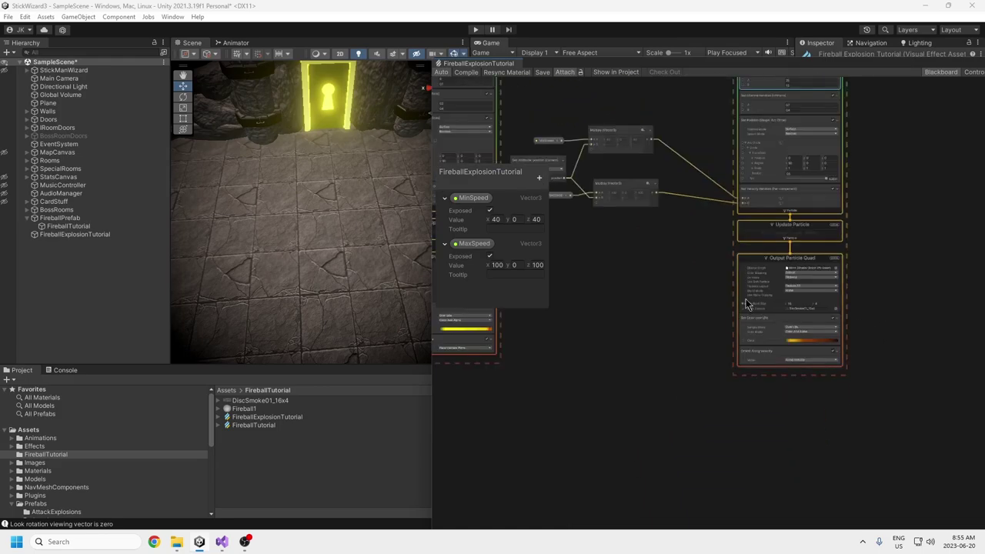
Step: Move the orange colour key to the gradient's start and make it black
{"action": "left_click", "coordinate": [809, 328]}
{"action": "left_click", "coordinate": [816, 337]}
{"action": "left_click", "coordinate": [812, 340]}
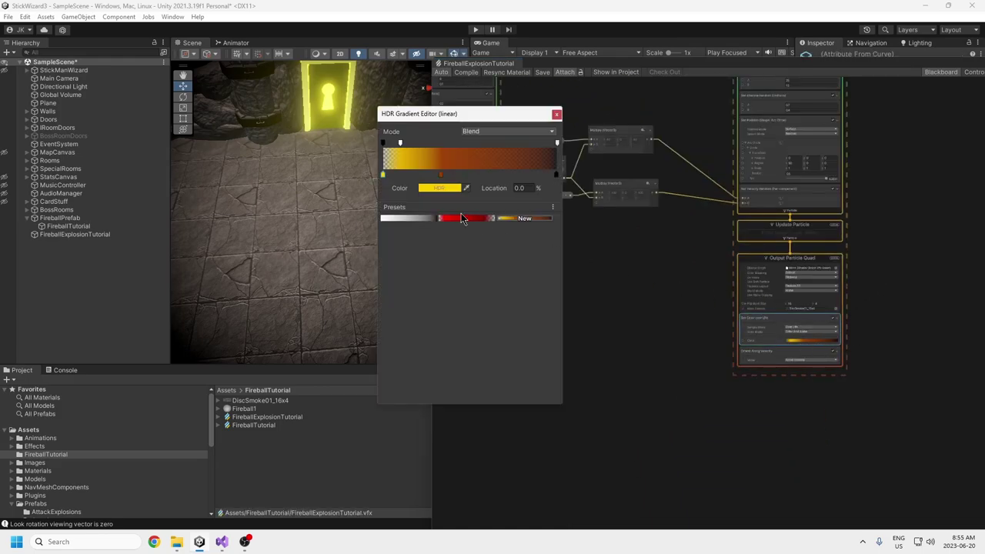
{"action": "left_click_drag", "start_coordinate": [442, 180], "coordinate": [399, 182]}
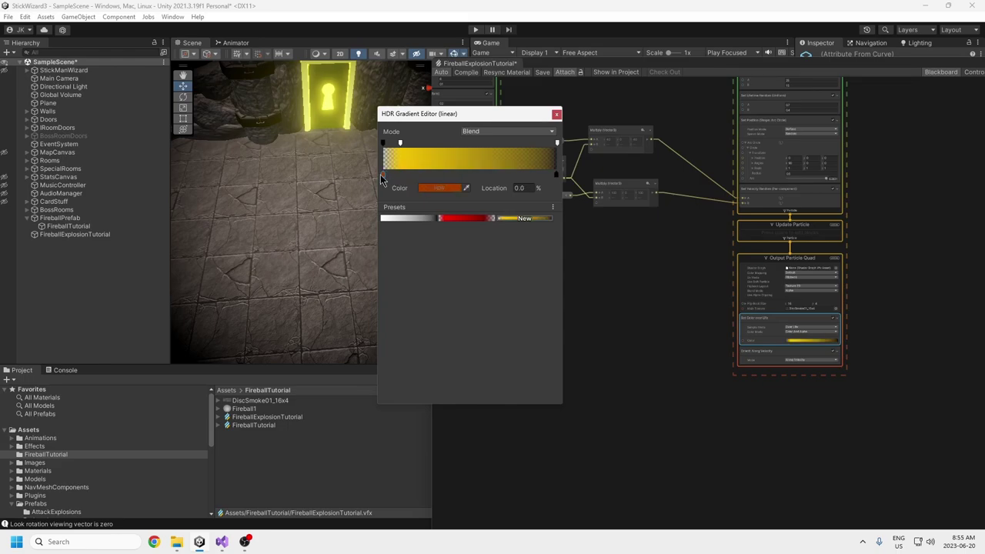
{"action": "left_click", "coordinate": [435, 188]}
{"action": "left_click_drag", "start_coordinate": [485, 276], "coordinate": [465, 325]}
{"action": "left_click", "coordinate": [542, 180]}
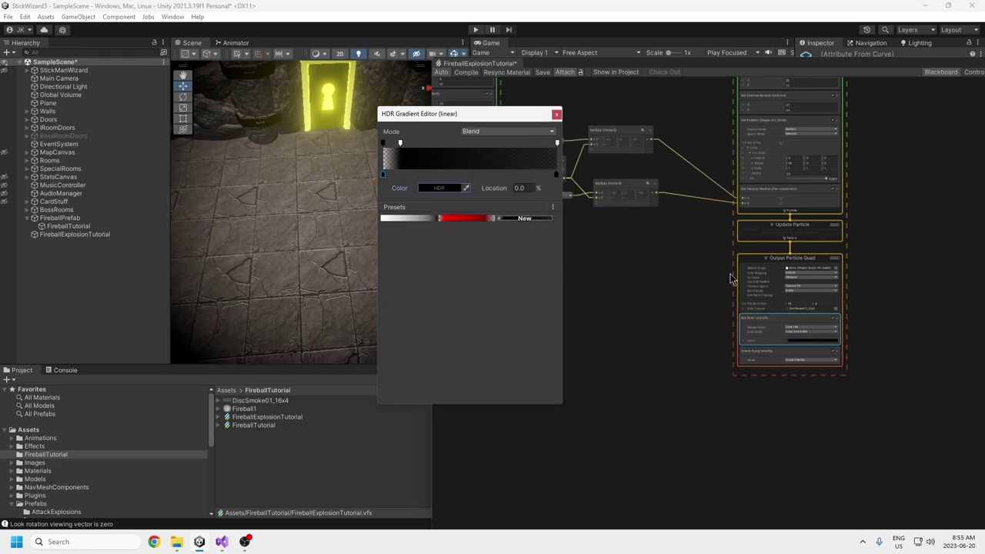
Step: Shift the alpha keys and add an end alpha key at 0, then save
{"action": "left_click_drag", "start_coordinate": [401, 144], "coordinate": [469, 145]}
{"action": "left_click_drag", "start_coordinate": [557, 144], "coordinate": [483, 146]}
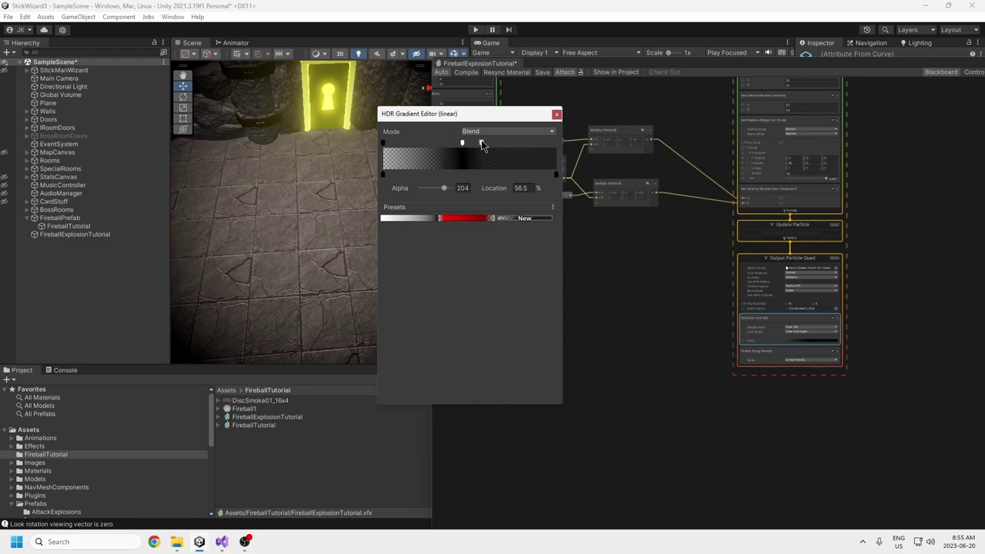
{"action": "left_click", "coordinate": [556, 144]}
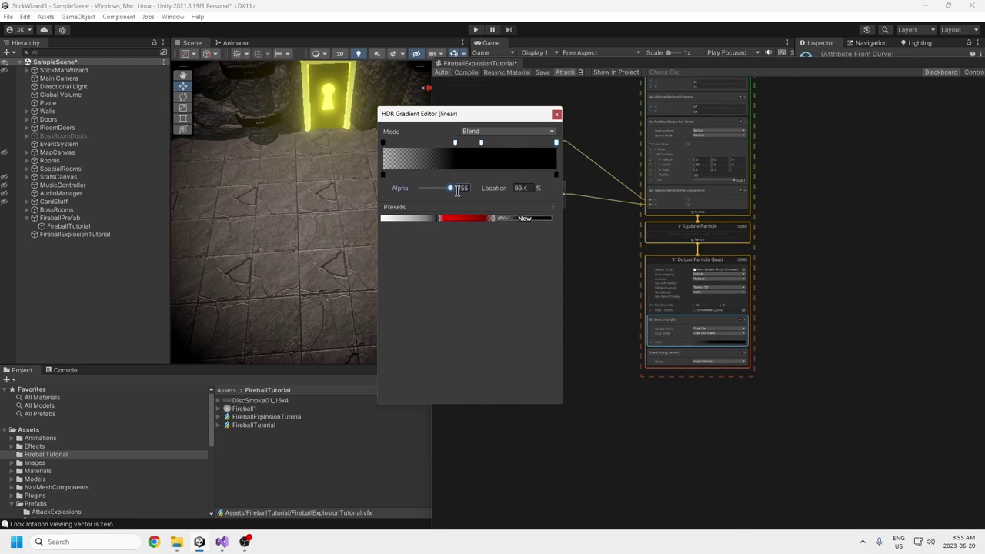
{"action": "left_click_drag", "start_coordinate": [450, 188], "coordinate": [362, 188]}
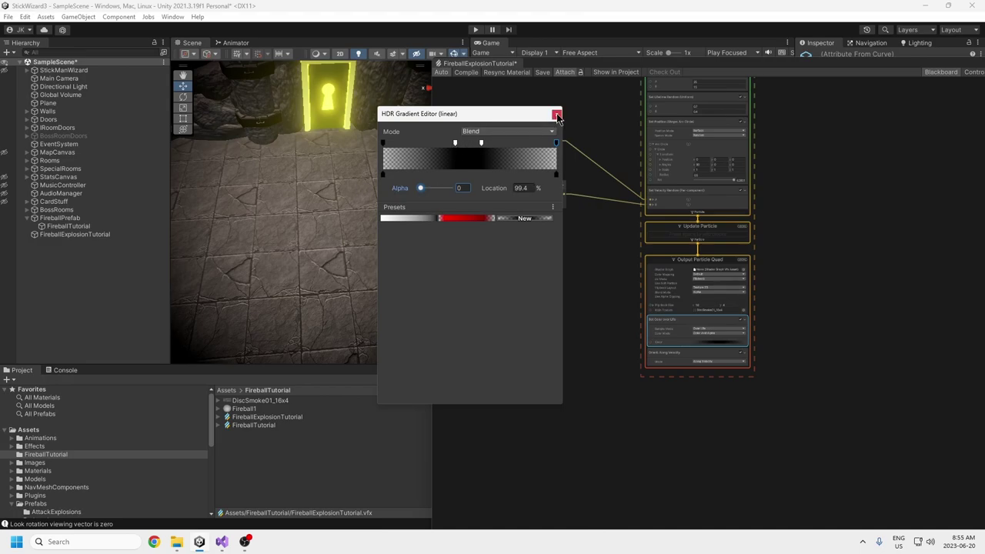
{"action": "left_click", "coordinate": [558, 115]}
{"action": "left_click", "coordinate": [541, 72]}
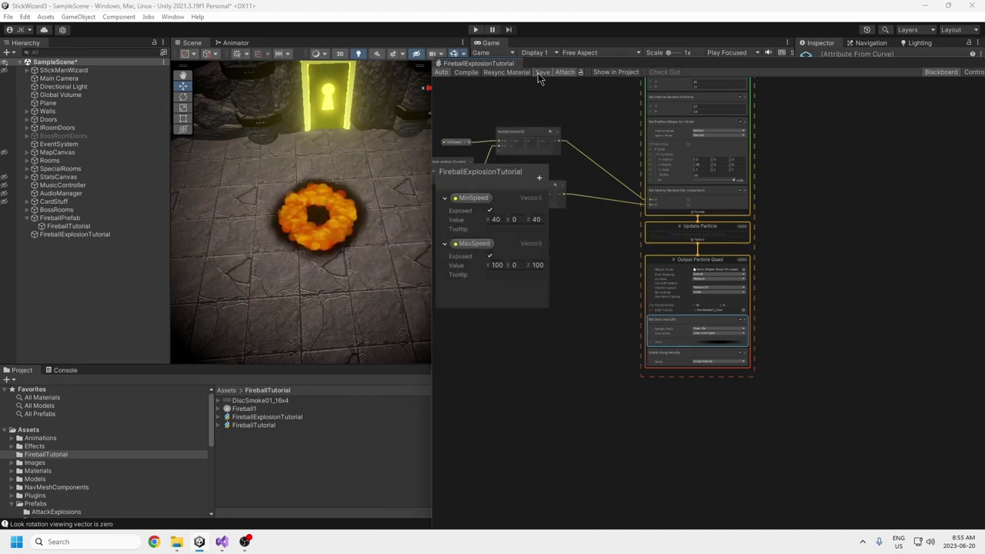
Step: Change the Single Burst Count to 100 and save the recompiled effect
{"action": "scroll", "coordinate": [820, 194], "scroll_direction": "up", "scroll_amount": 5}
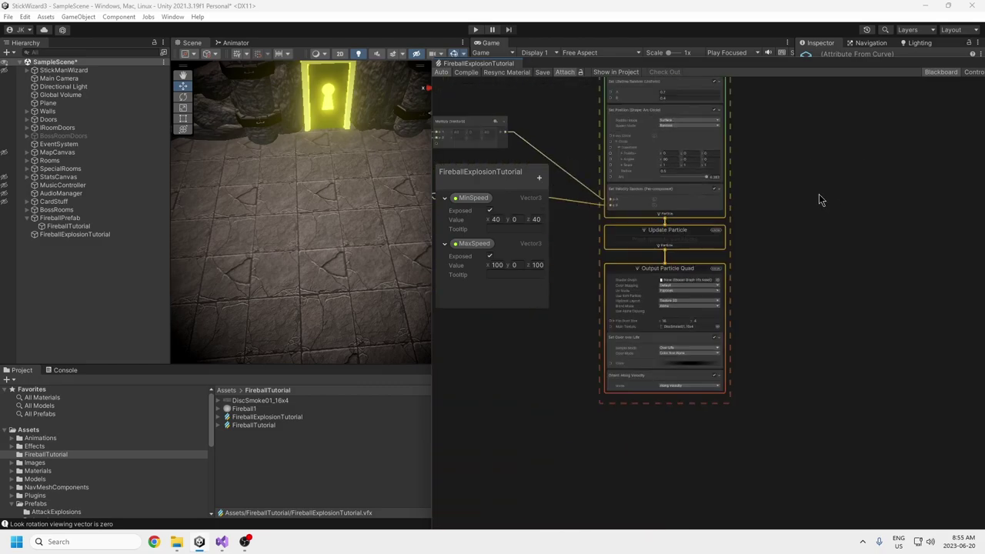
{"action": "left_click", "coordinate": [637, 236]}
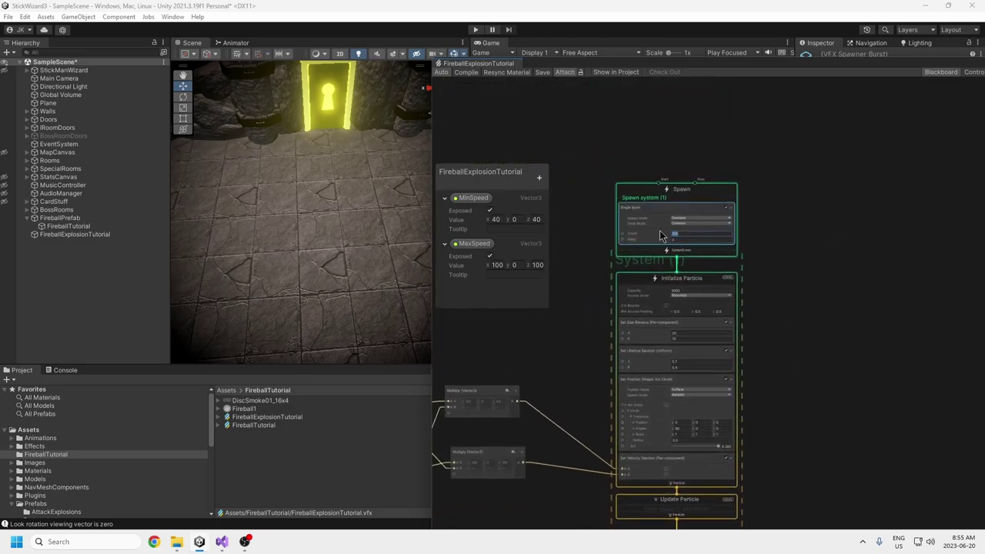
{"action": "left_click", "coordinate": [542, 72]}
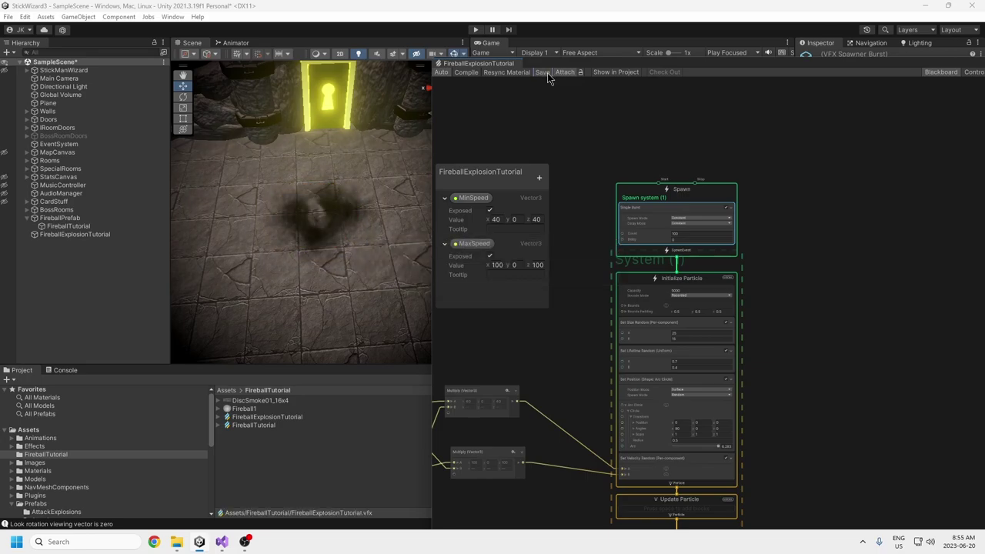
{"action": "left_click", "coordinate": [547, 72]}
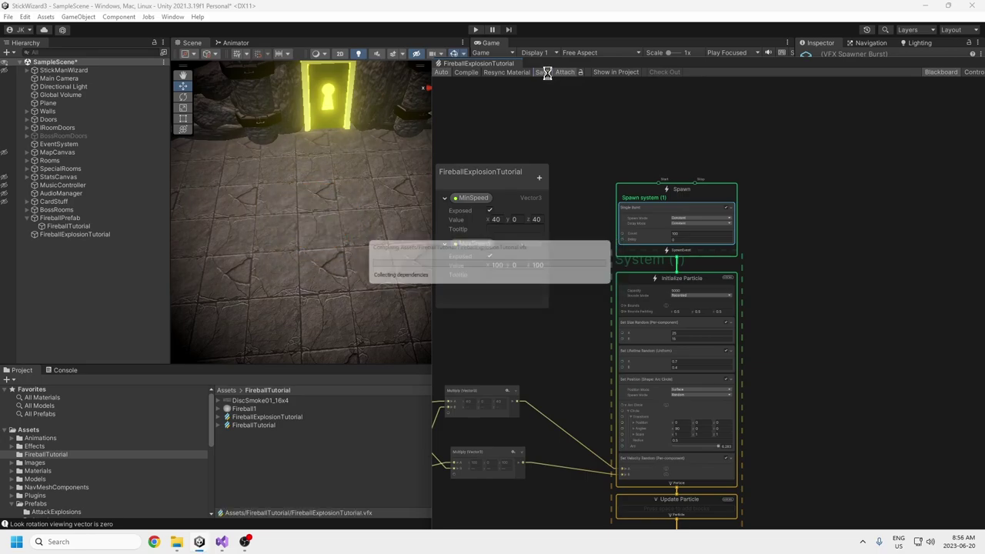
{"action": "left_click", "coordinate": [547, 72]}
{"action": "left_click", "coordinate": [548, 73]}
Step: Make the gradient's first key white and move the dark key to about 61%, then save
{"action": "scroll", "coordinate": [718, 465], "scroll_direction": "down", "scroll_amount": 3}
{"action": "left_click", "coordinate": [697, 463]}
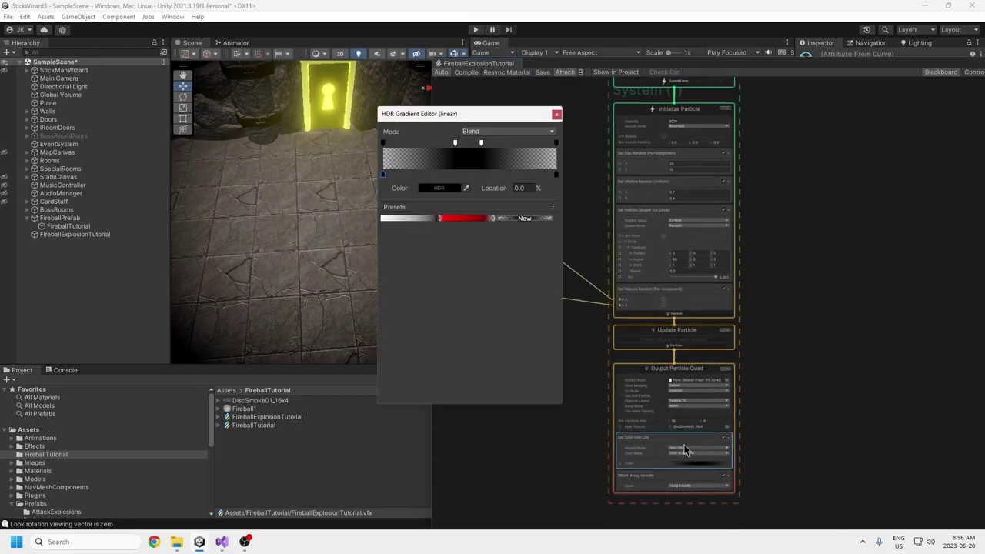
{"action": "left_click", "coordinate": [426, 189]}
{"action": "left_click", "coordinate": [422, 218]}
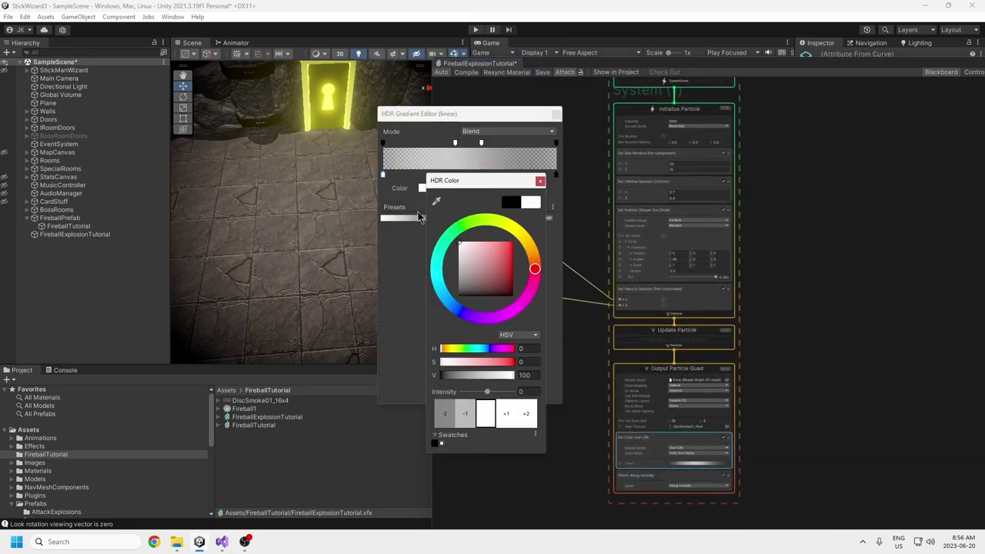
{"action": "left_click", "coordinate": [541, 182]}
{"action": "left_click_drag", "start_coordinate": [558, 179], "coordinate": [490, 178]}
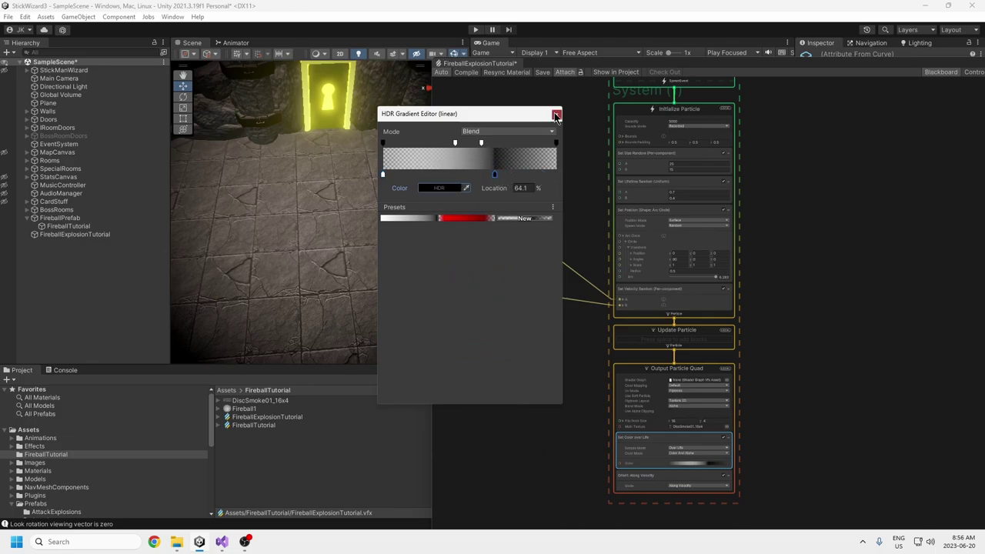
{"action": "left_click", "coordinate": [556, 115]}
{"action": "left_click", "coordinate": [542, 73]}
{"action": "left_click", "coordinate": [543, 72]}
{"action": "left_click", "coordinate": [542, 71]}
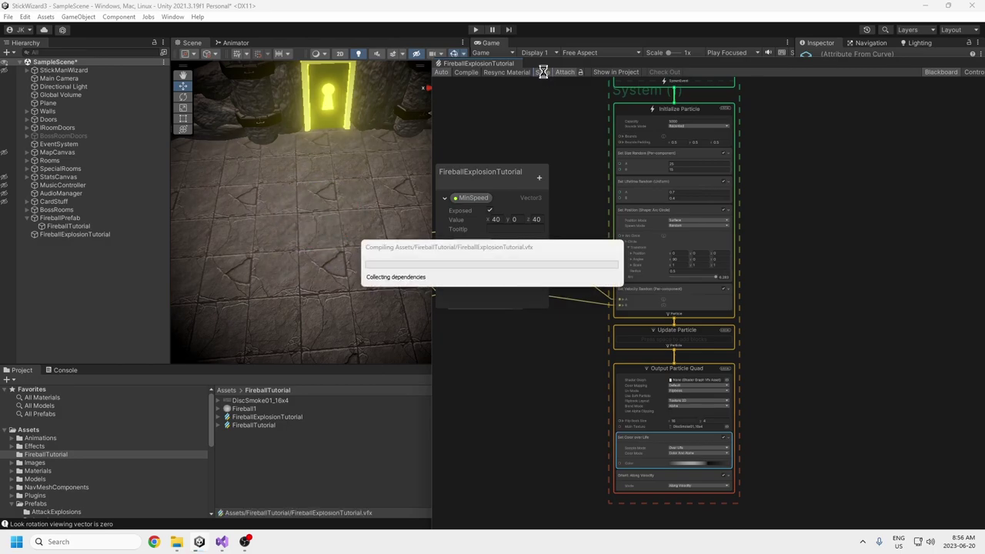
Step: Add a colour key at the gradient's end and move the middle key to about 58%
{"action": "left_click", "coordinate": [555, 176]}
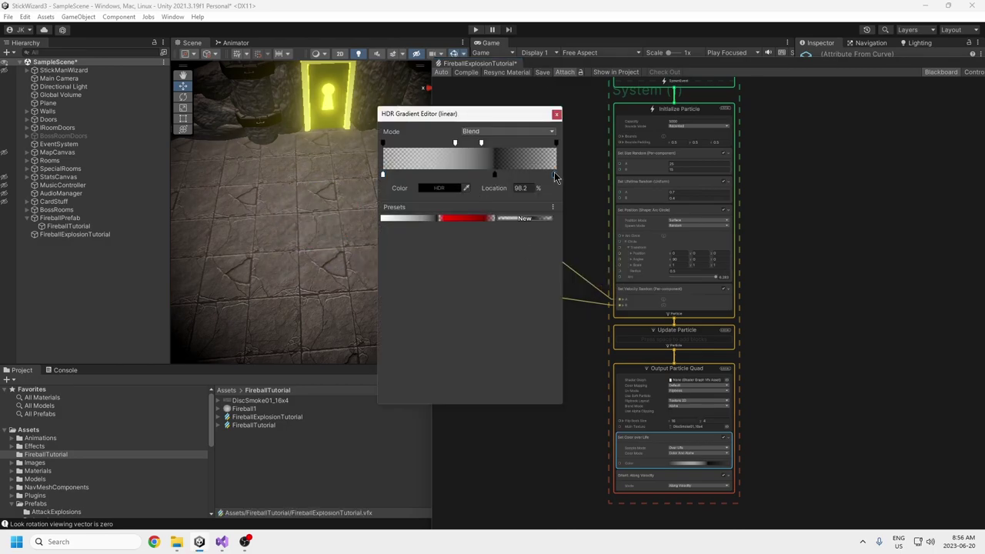
{"action": "left_click", "coordinate": [495, 174]}
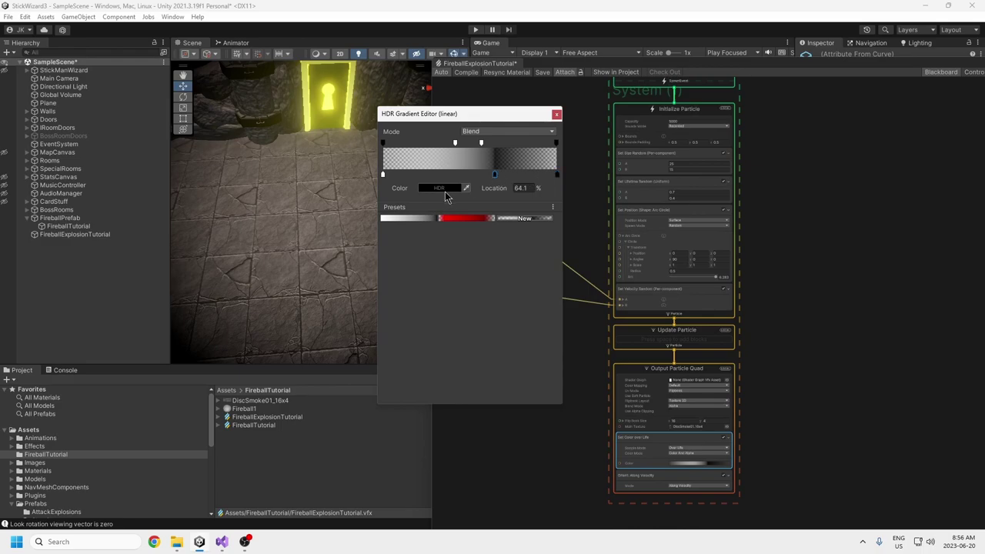
{"action": "left_click_drag", "start_coordinate": [489, 178], "coordinate": [517, 179]}
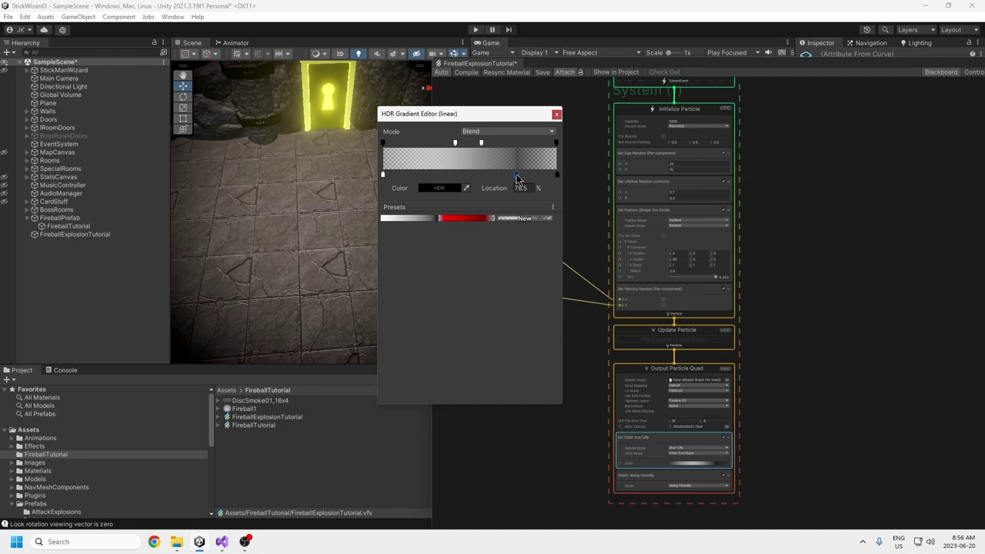
{"action": "left_click", "coordinate": [555, 115]}
{"action": "left_click", "coordinate": [543, 72]}
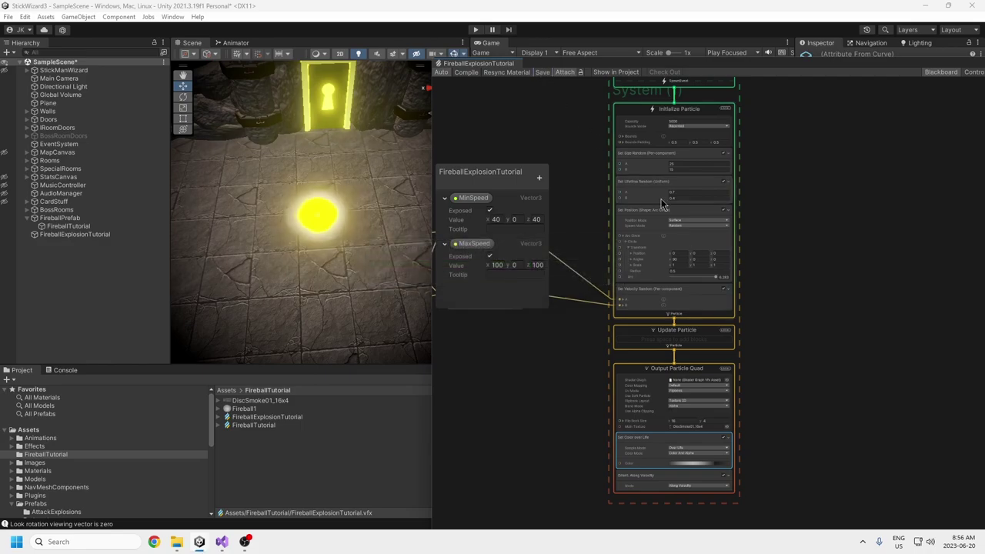
Step: Recolour the gradient's first key yellow and save the graph
{"action": "left_click", "coordinate": [694, 463]}
{"action": "left_click", "coordinate": [426, 189]}
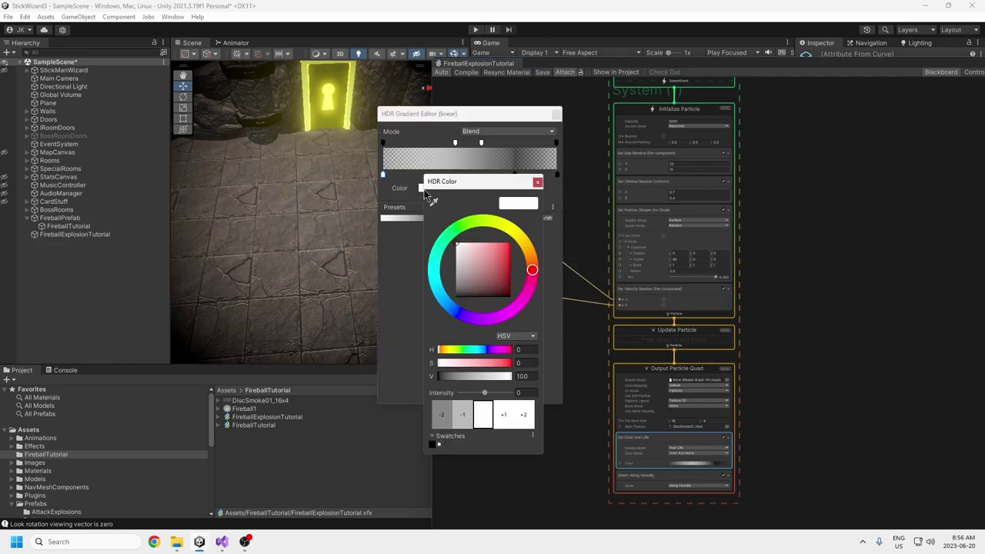
{"action": "left_click", "coordinate": [524, 250]}
{"action": "left_click", "coordinate": [499, 250]}
{"action": "left_click", "coordinate": [537, 181]}
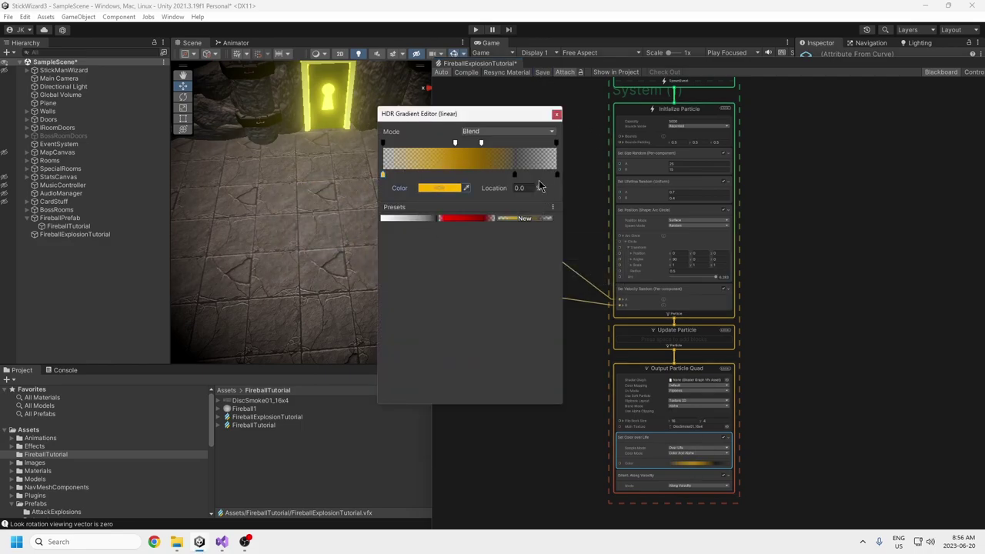
{"action": "left_click", "coordinate": [557, 114]}
{"action": "left_click", "coordinate": [541, 75]}
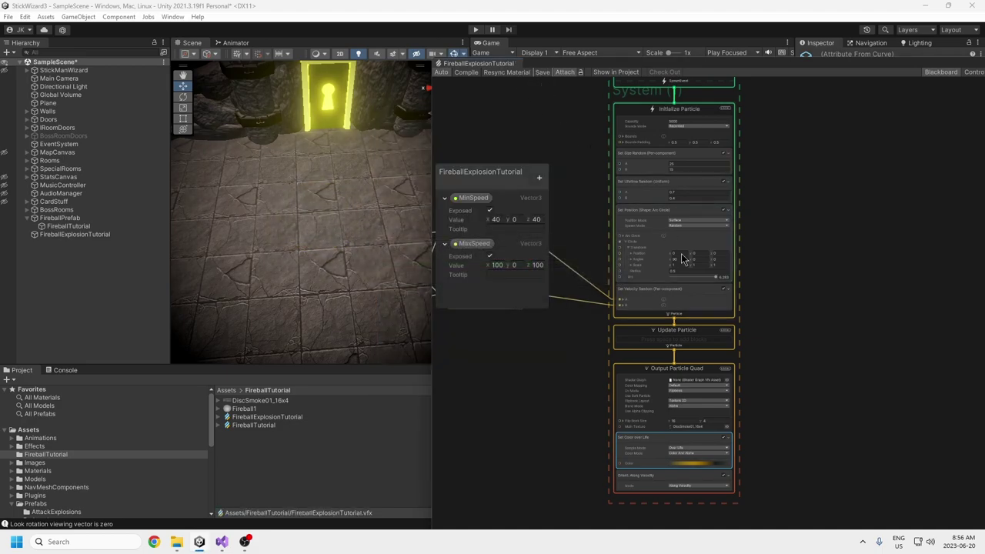
Step: Add a key near the right end and raise the first key's HDR intensity to 4.1
{"action": "left_click", "coordinate": [706, 464]}
{"action": "left_click_drag", "start_coordinate": [516, 177], "coordinate": [535, 179]}
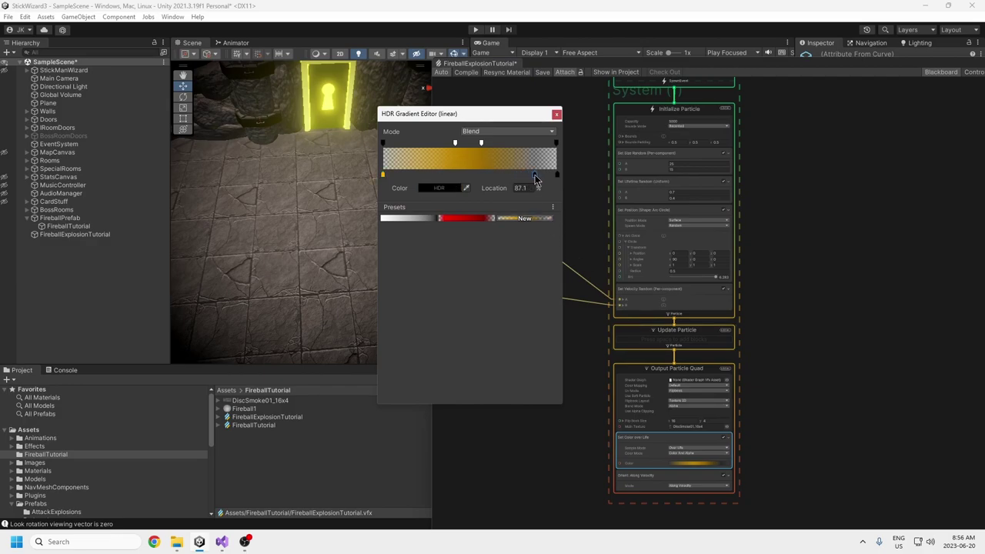
{"action": "left_click", "coordinate": [556, 114]}
{"action": "left_click", "coordinate": [542, 72]}
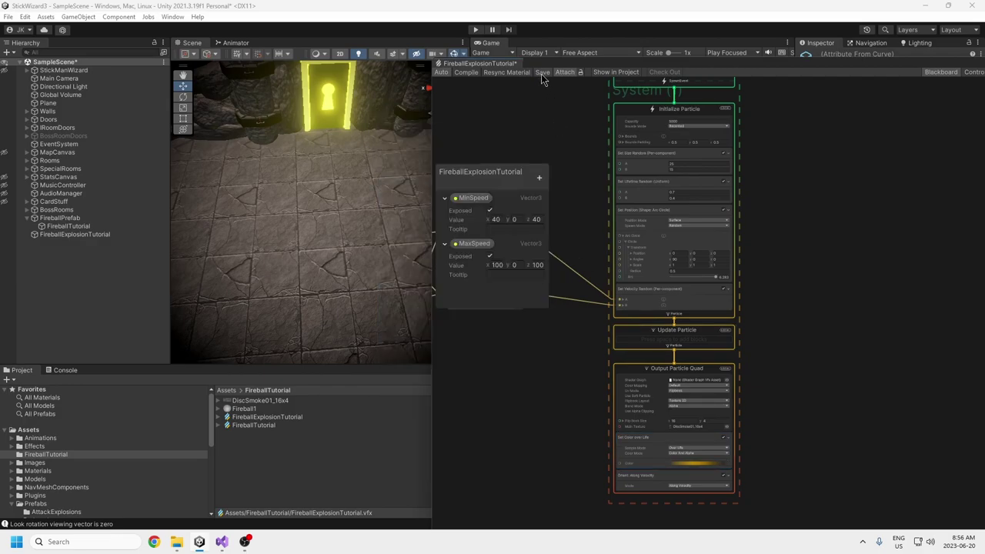
{"action": "left_click", "coordinate": [682, 463]}
{"action": "left_click", "coordinate": [440, 188]}
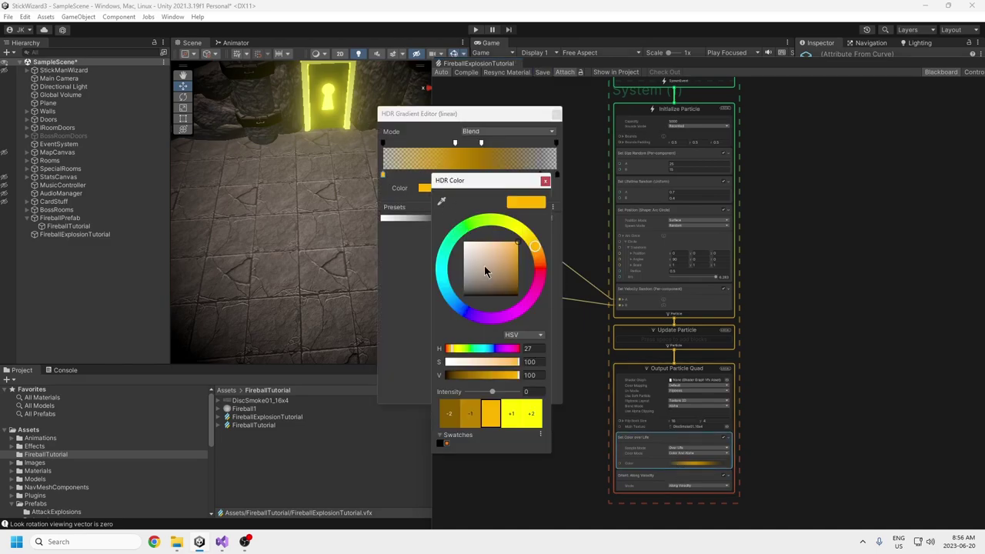
{"action": "left_click_drag", "start_coordinate": [500, 391], "coordinate": [502, 392]}
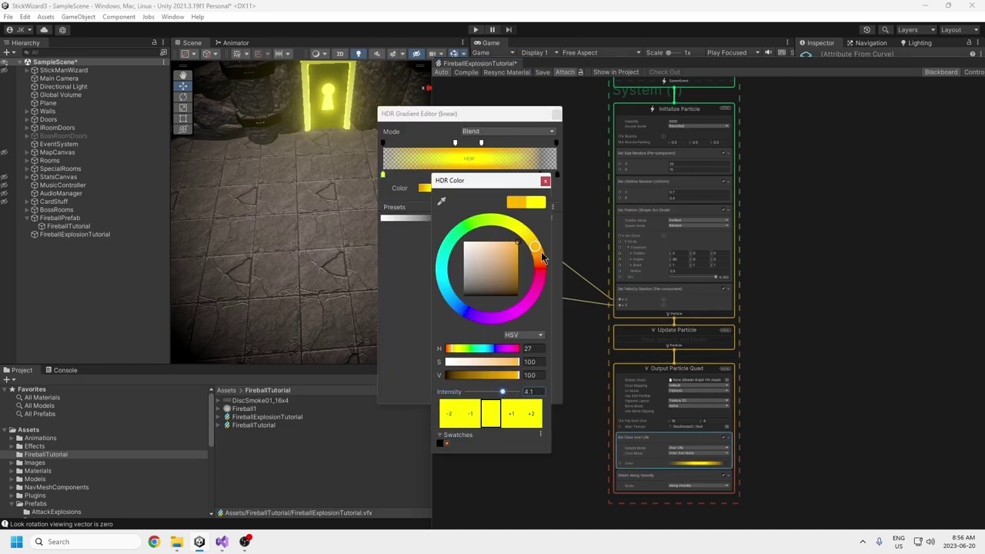
{"action": "left_click", "coordinate": [545, 182]}
{"action": "left_click", "coordinate": [557, 115]}
{"action": "left_click", "coordinate": [543, 72]}
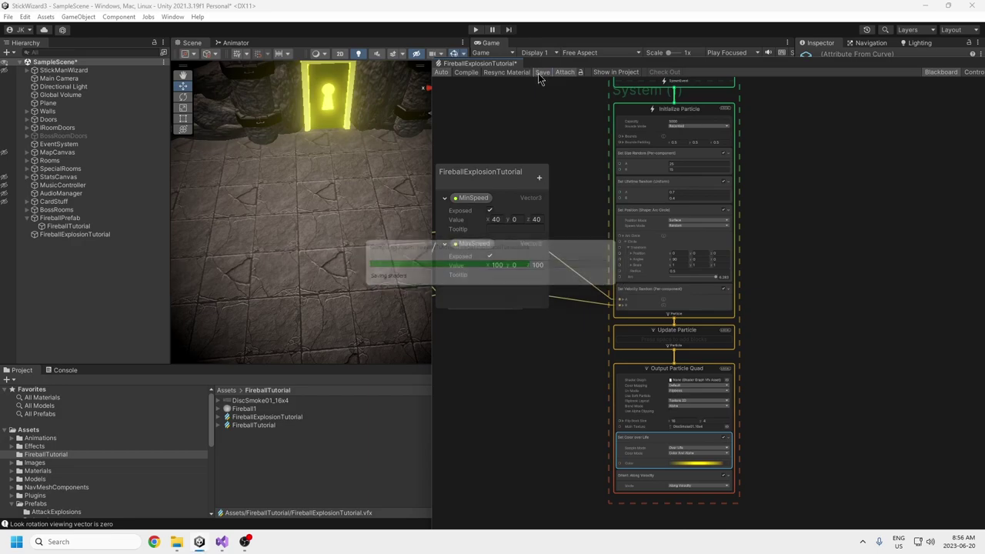
Step: Shift the colour-over-life gradient's first key to orange and save the graph
{"action": "left_click", "coordinate": [644, 433]}
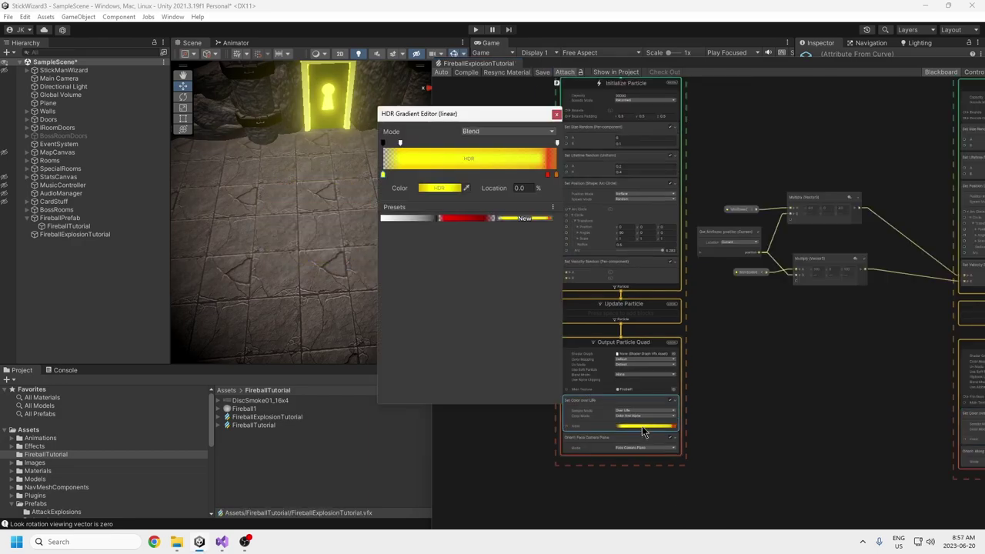
{"action": "left_click", "coordinate": [430, 190]}
{"action": "left_click_drag", "start_coordinate": [532, 271], "coordinate": [535, 256]}
{"action": "left_click", "coordinate": [542, 183]}
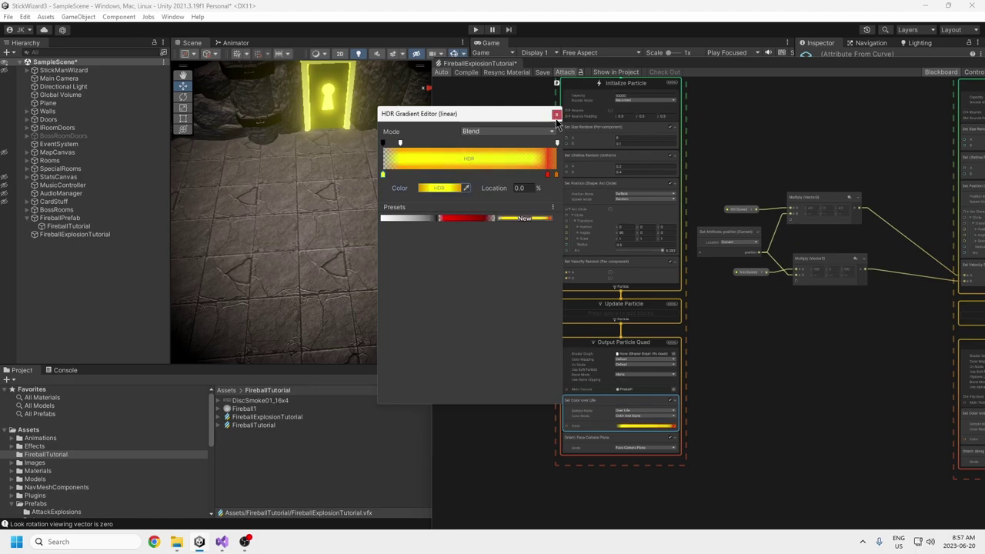
{"action": "left_click", "coordinate": [556, 114]}
{"action": "left_click", "coordinate": [542, 71]}
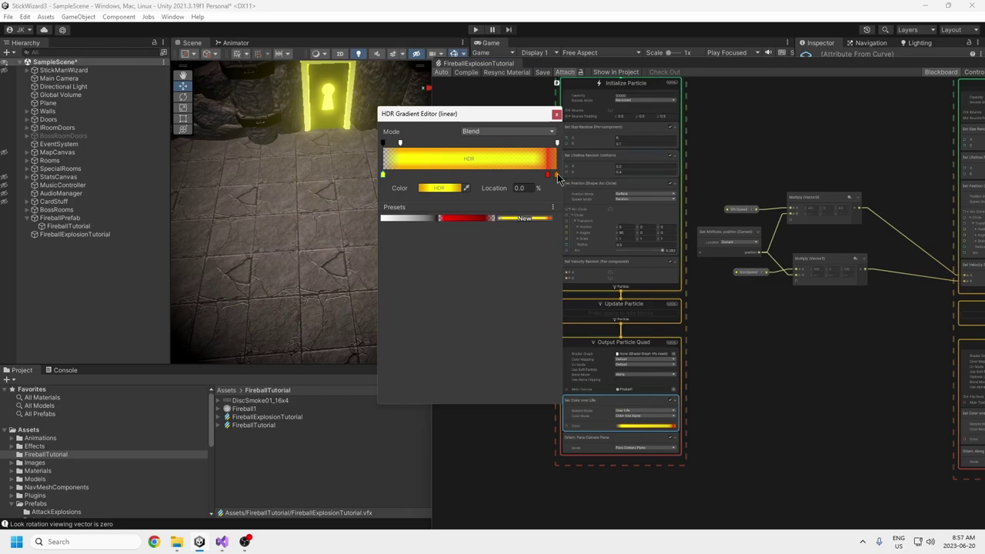
Step: Move the red key to the gradient's end, recolour it bright yellow, and save
{"action": "left_click_drag", "start_coordinate": [548, 176], "coordinate": [559, 180]}
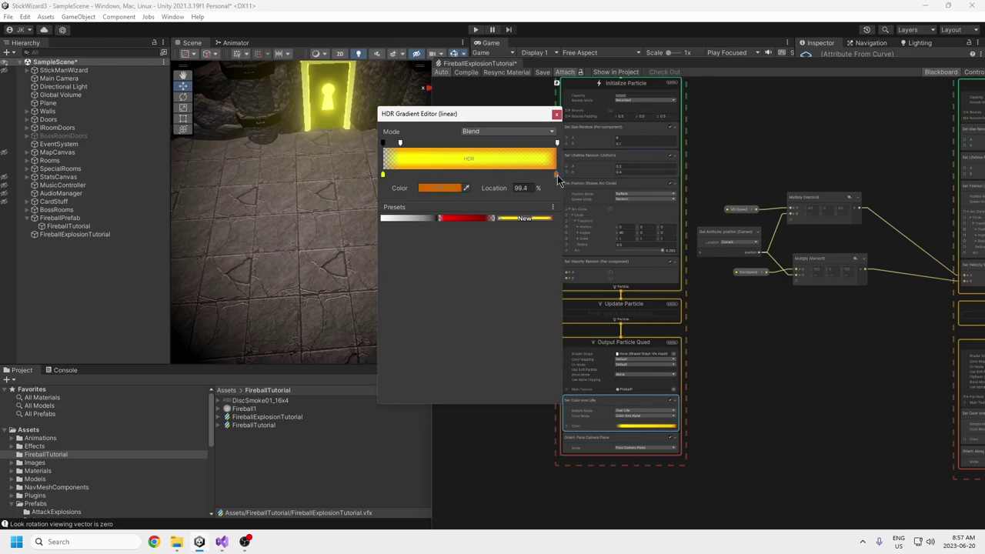
{"action": "left_click", "coordinate": [556, 176]}
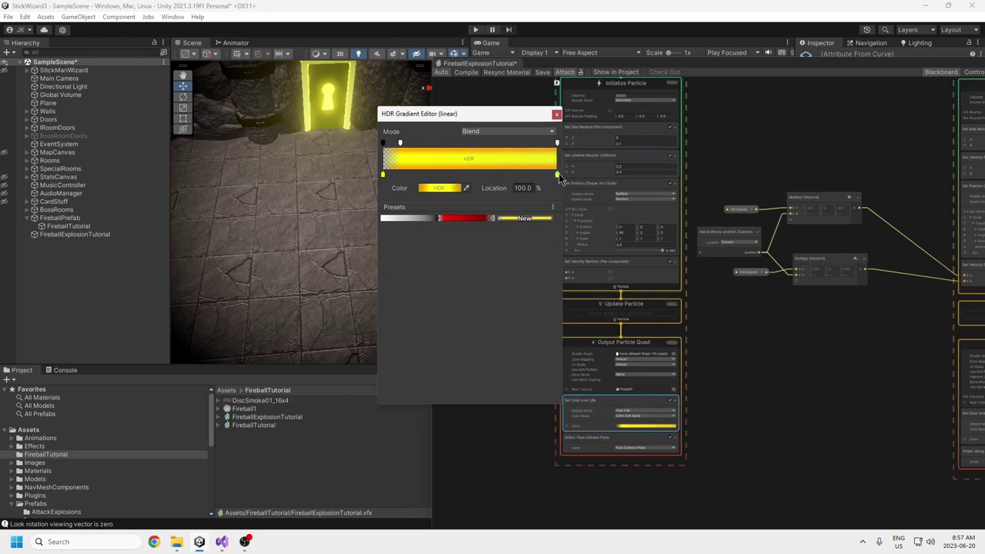
{"action": "left_click", "coordinate": [440, 188]}
{"action": "left_click_drag", "start_coordinate": [548, 241], "coordinate": [546, 235]}
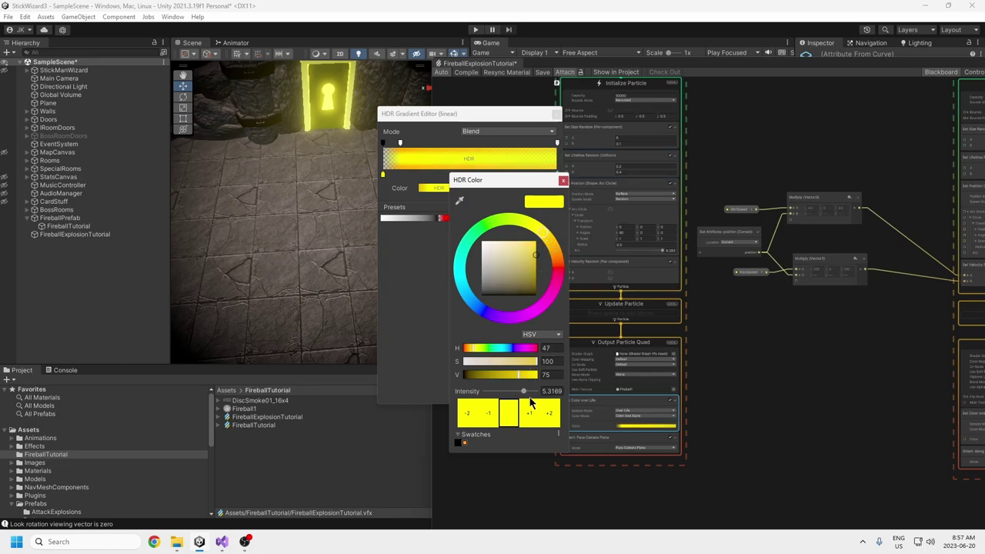
{"action": "left_click", "coordinate": [563, 181]}
{"action": "left_click", "coordinate": [556, 114]}
{"action": "left_click", "coordinate": [542, 72]}
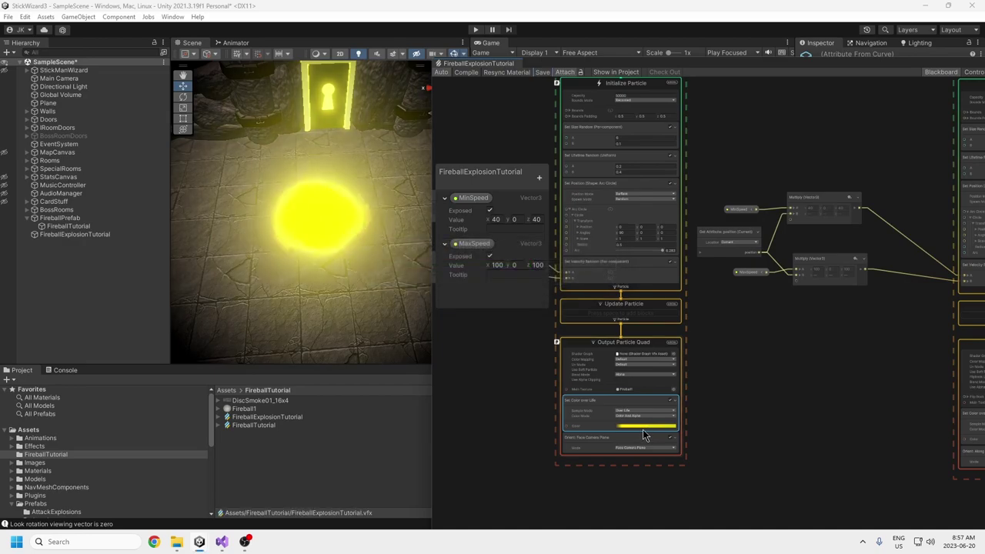
Step: Lower the first gradient key's HDR intensity to -0.2
{"action": "left_click", "coordinate": [644, 427]}
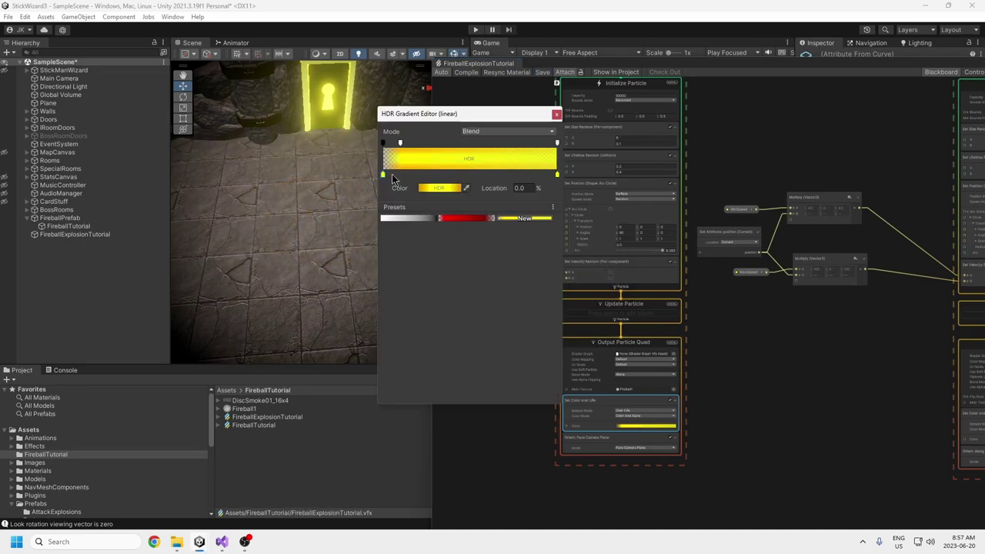
{"action": "left_click", "coordinate": [436, 188]}
{"action": "left_click_drag", "start_coordinate": [507, 395], "coordinate": [493, 404]}
Step: Add a colour key at 49.4% in the gradient's middle and make it orange-red
{"action": "left_click", "coordinate": [546, 182]}
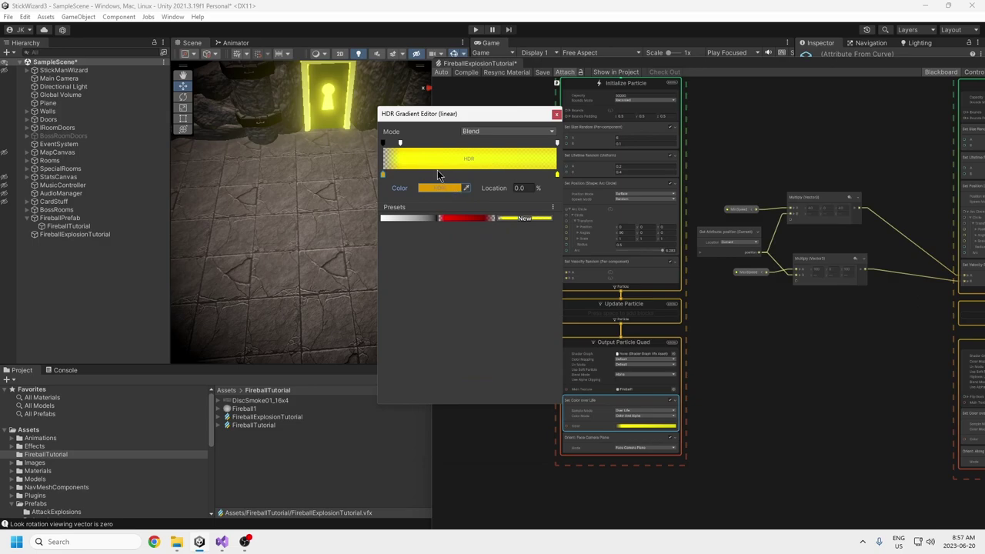
{"action": "left_click", "coordinate": [469, 174]}
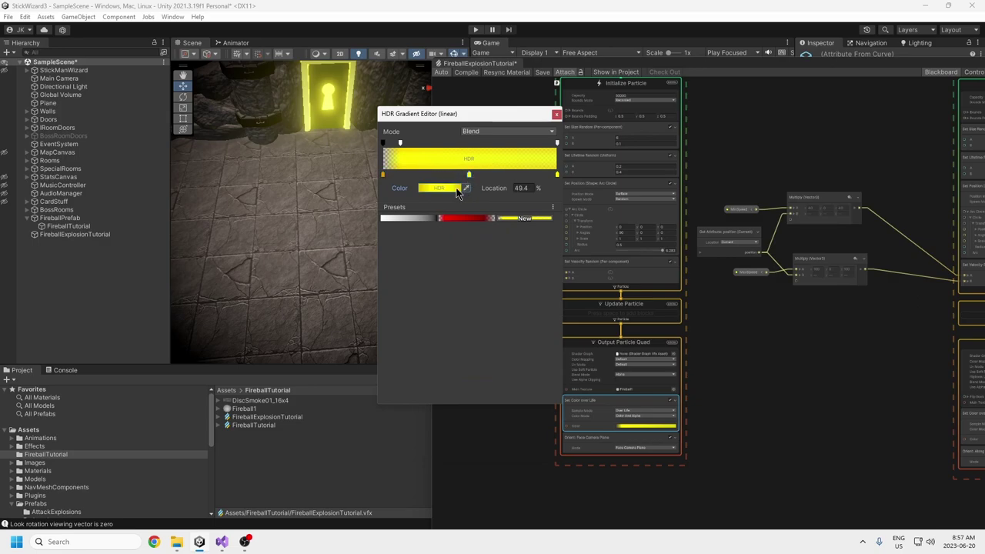
{"action": "left_click", "coordinate": [458, 192]}
{"action": "left_click_drag", "start_coordinate": [567, 274], "coordinate": [565, 260]}
{"action": "left_click", "coordinate": [570, 182]}
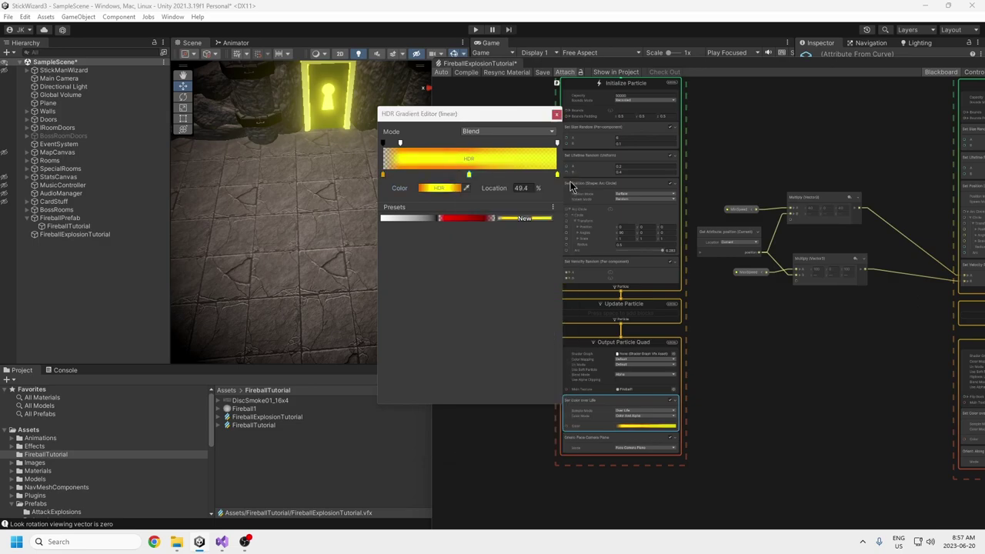
Step: Darken the middle key's intensity to -1 and save the graph
{"action": "left_click", "coordinate": [647, 425]}
{"action": "left_click", "coordinate": [471, 176]}
{"action": "left_click", "coordinate": [431, 188]}
{"action": "left_click_drag", "start_coordinate": [521, 394], "coordinate": [510, 394]}
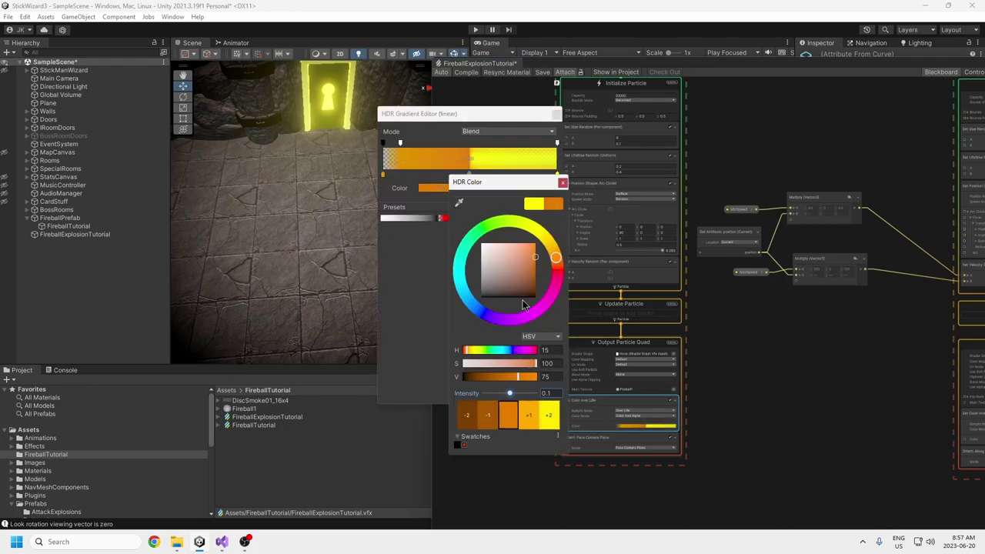
{"action": "left_click", "coordinate": [562, 183]}
{"action": "left_click", "coordinate": [556, 113]}
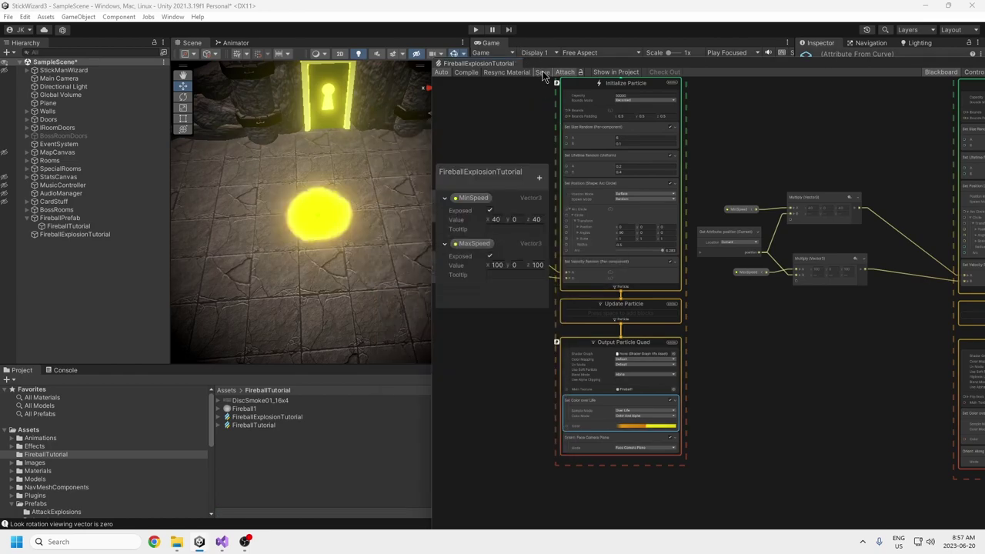
{"action": "left_click", "coordinate": [542, 71]}
{"action": "left_click", "coordinate": [543, 72]}
Step: Shift the gradient's end key hue to red-orange and save
{"action": "left_click", "coordinate": [676, 422]}
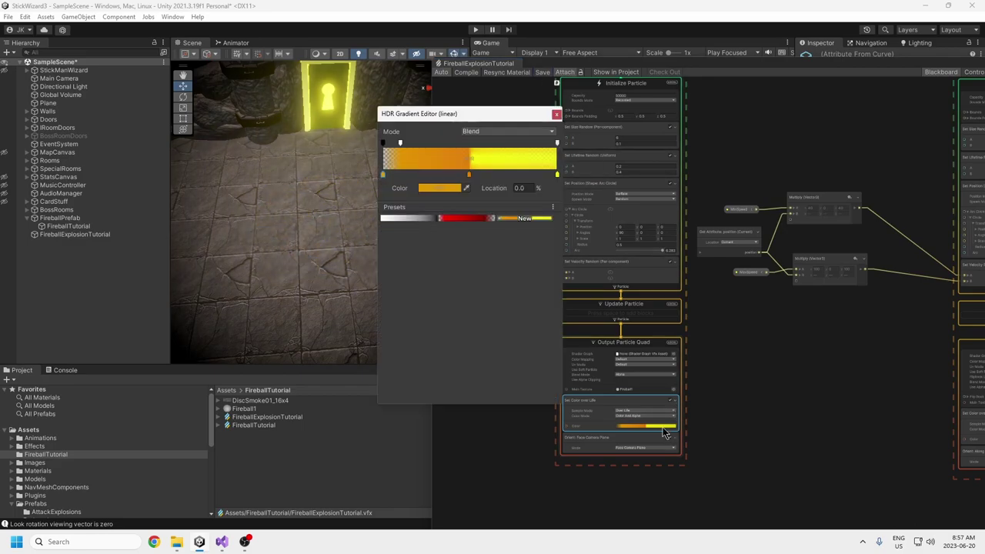
{"action": "left_click", "coordinate": [558, 177]}
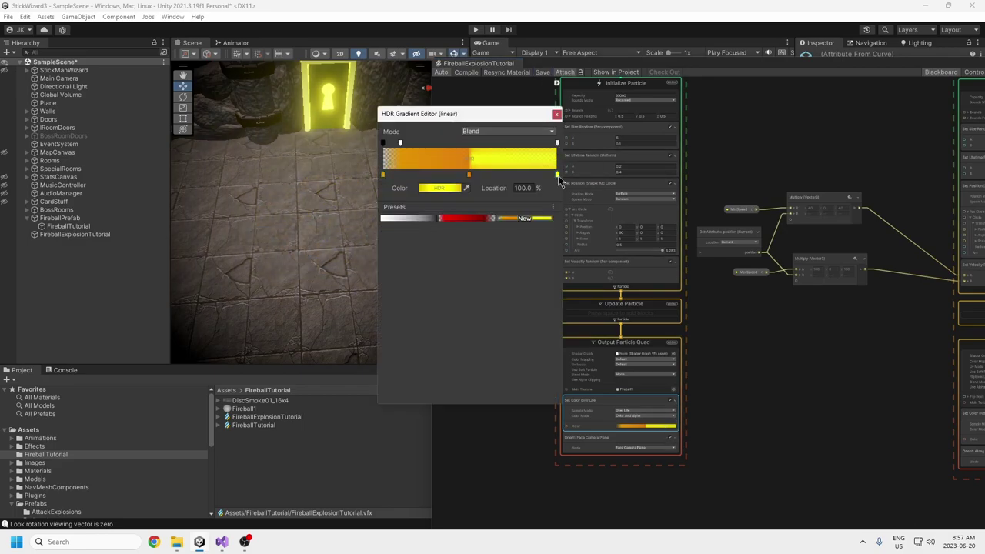
{"action": "left_click", "coordinate": [440, 188]}
{"action": "left_click", "coordinate": [558, 268]}
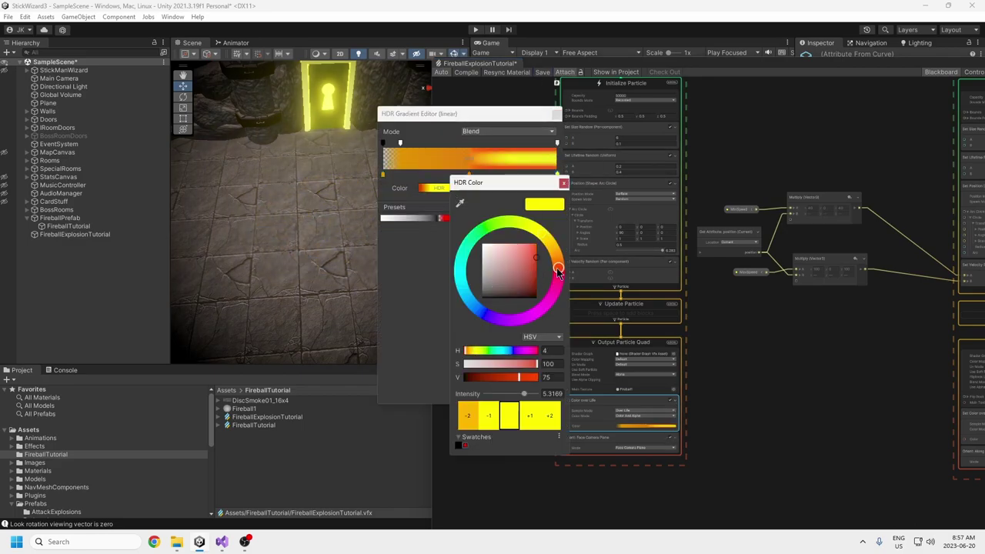
{"action": "left_click", "coordinate": [563, 183]}
{"action": "left_click", "coordinate": [557, 114]}
{"action": "left_click", "coordinate": [542, 71]}
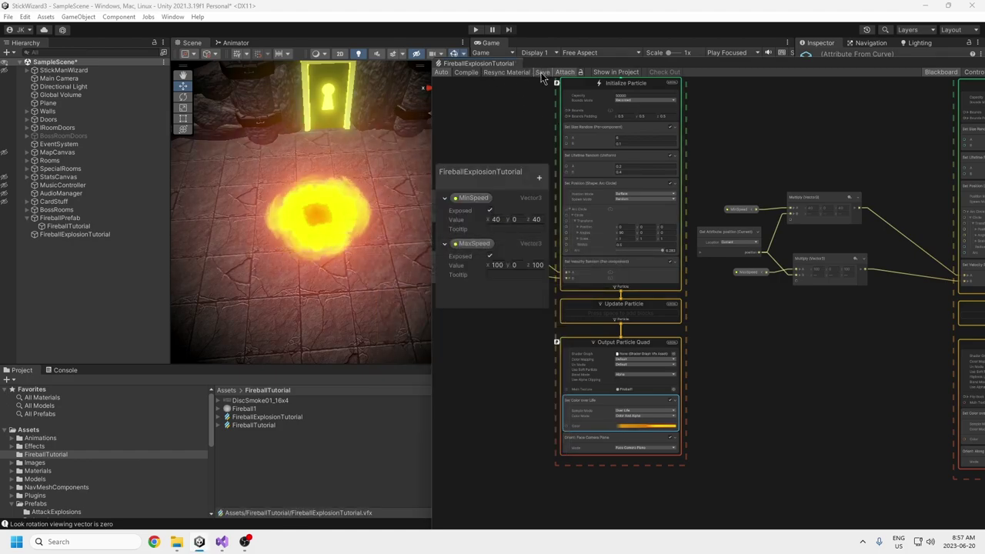
Step: Adjust the end key's hue and saturation to orange and save the graph
{"action": "left_click", "coordinate": [649, 426]}
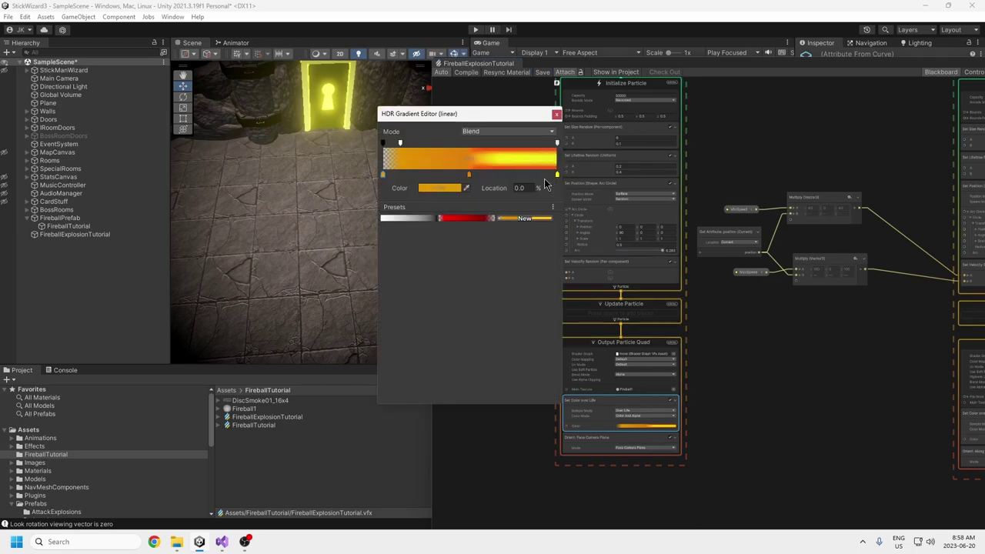
{"action": "left_click", "coordinate": [557, 175]}
{"action": "left_click", "coordinate": [440, 188]}
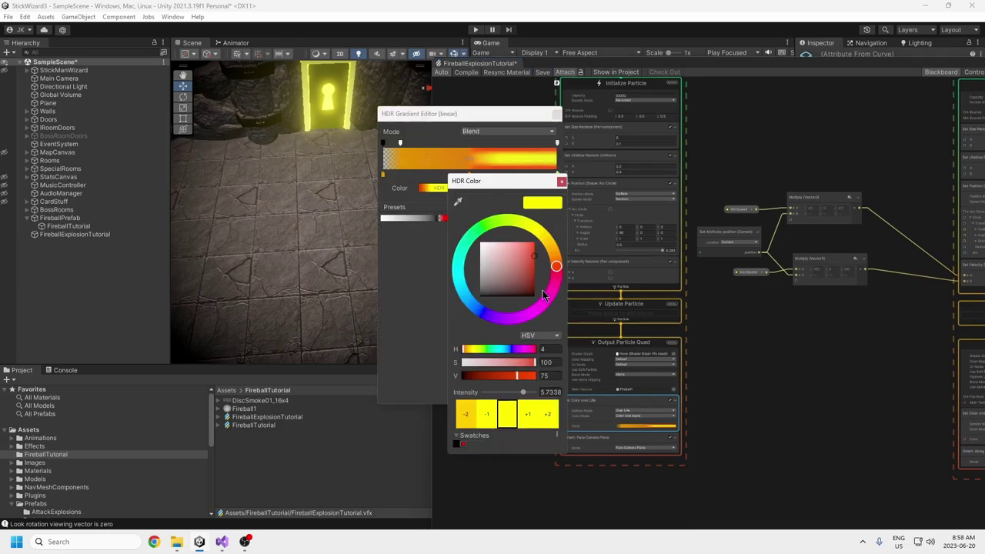
{"action": "mouse_move", "coordinate": [531, 264]}
{"action": "left_mouse_down"}
{"action": "mouse_move", "coordinate": [520, 247]}
{"action": "mouse_move", "coordinate": [554, 257]}
{"action": "left_mouse_up"}
{"action": "left_click_drag", "start_coordinate": [522, 255], "coordinate": [537, 279]}
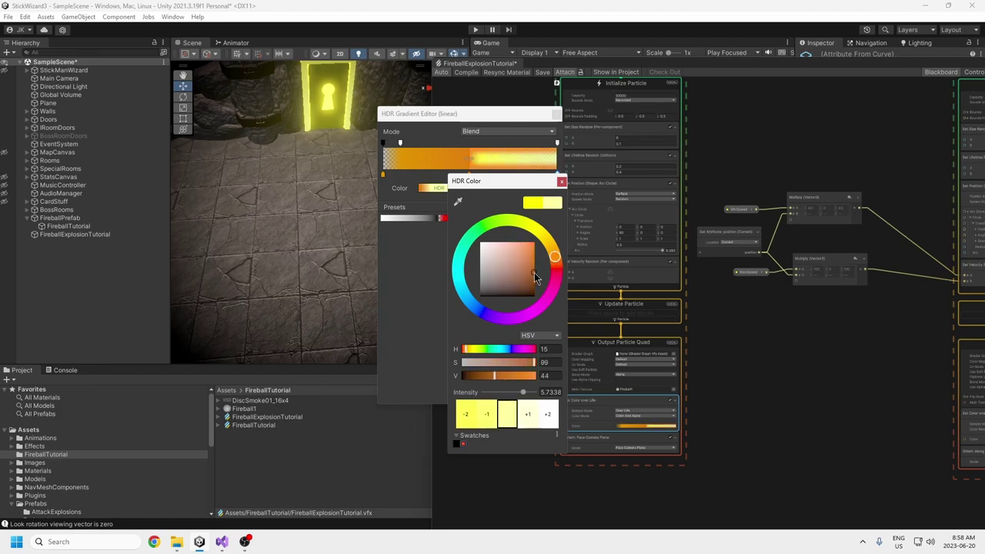
{"action": "left_click", "coordinate": [561, 183]}
{"action": "left_click", "coordinate": [556, 113]}
{"action": "left_click", "coordinate": [541, 72]}
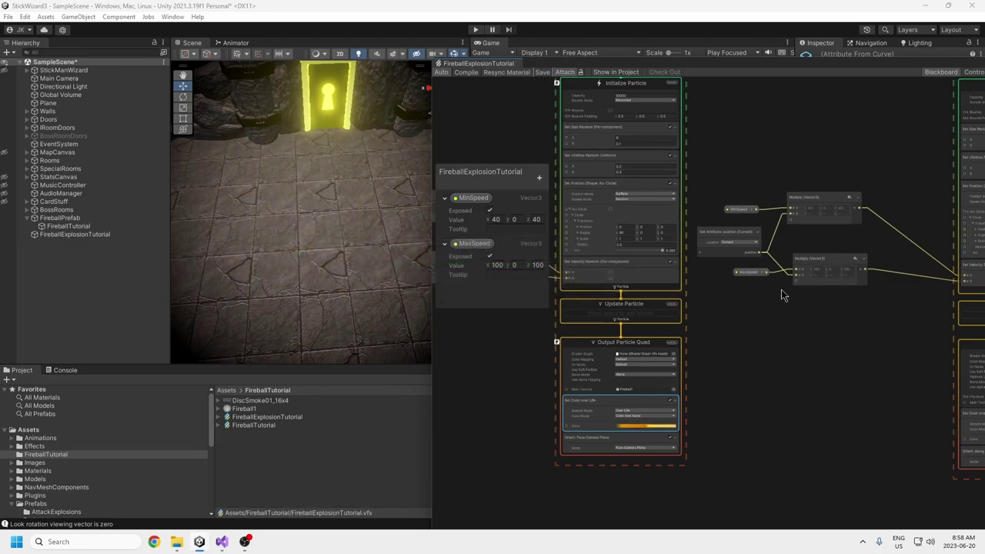
Step: Duplicate the right-hand particle system and move the copy to the right
{"action": "scroll", "coordinate": [852, 338], "scroll_direction": "down", "scroll_amount": 6}
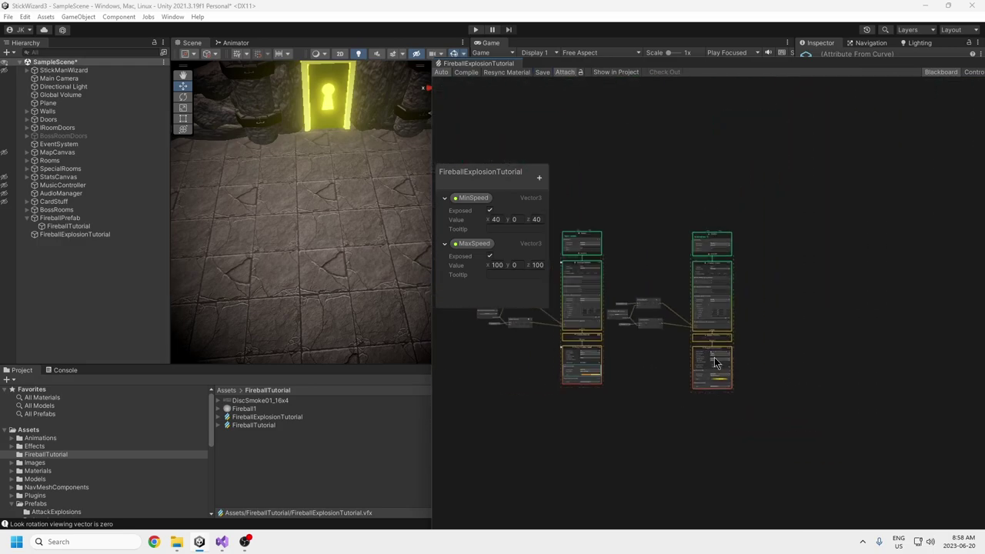
{"action": "left_click_drag", "start_coordinate": [771, 220], "coordinate": [688, 407]}
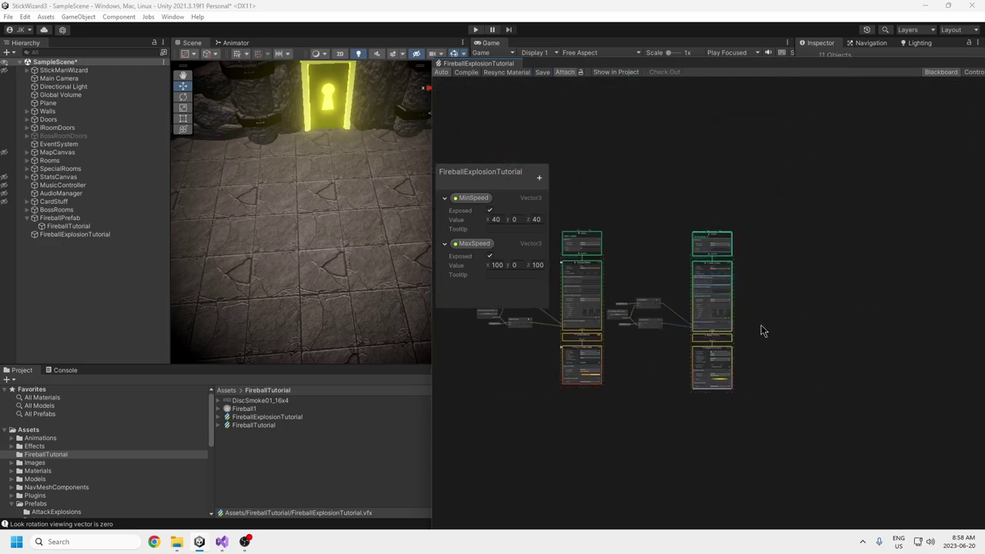
{"action": "key", "text": "ctrl+d"}
{"action": "left_click_drag", "start_coordinate": [750, 244], "coordinate": [795, 245]}
Step: Switch the duplicate's Output Particle Quad UV mode from Flipbook to Default
{"action": "scroll", "coordinate": [854, 374], "scroll_direction": "up", "scroll_amount": 4}
{"action": "scroll", "coordinate": [808, 384], "scroll_direction": "up", "scroll_amount": 3}
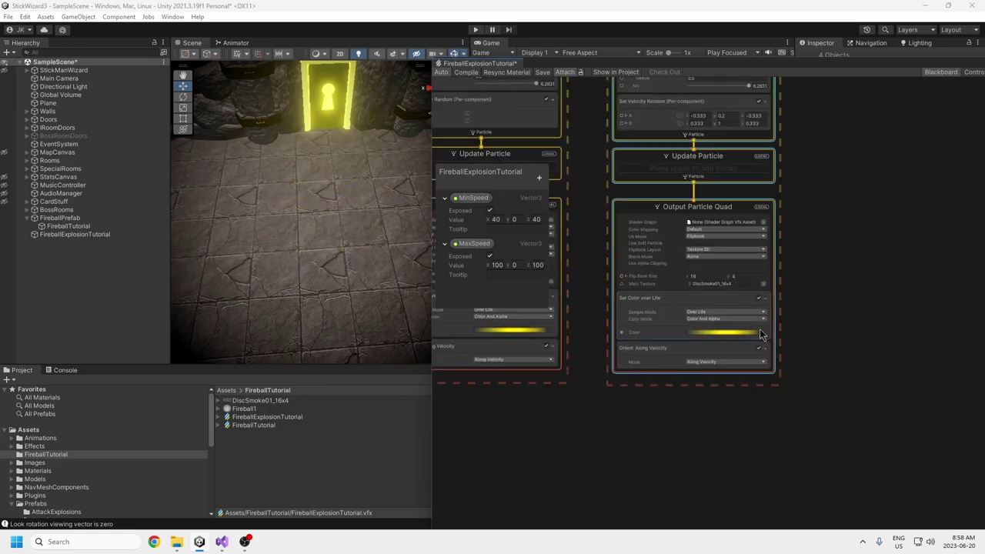
{"action": "left_click", "coordinate": [245, 409]}
{"action": "left_click", "coordinate": [714, 281]}
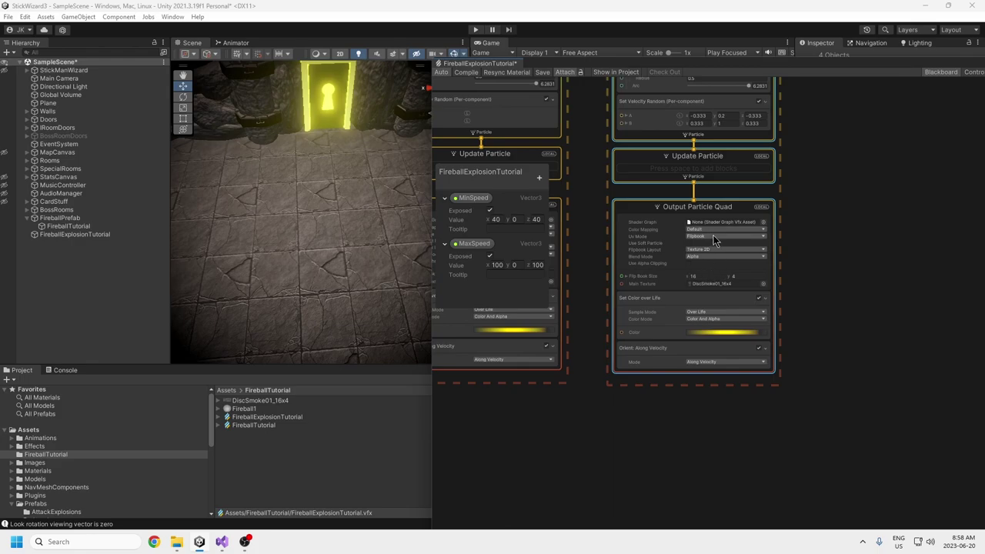
{"action": "left_click", "coordinate": [713, 236]}
{"action": "left_click", "coordinate": [718, 243]}
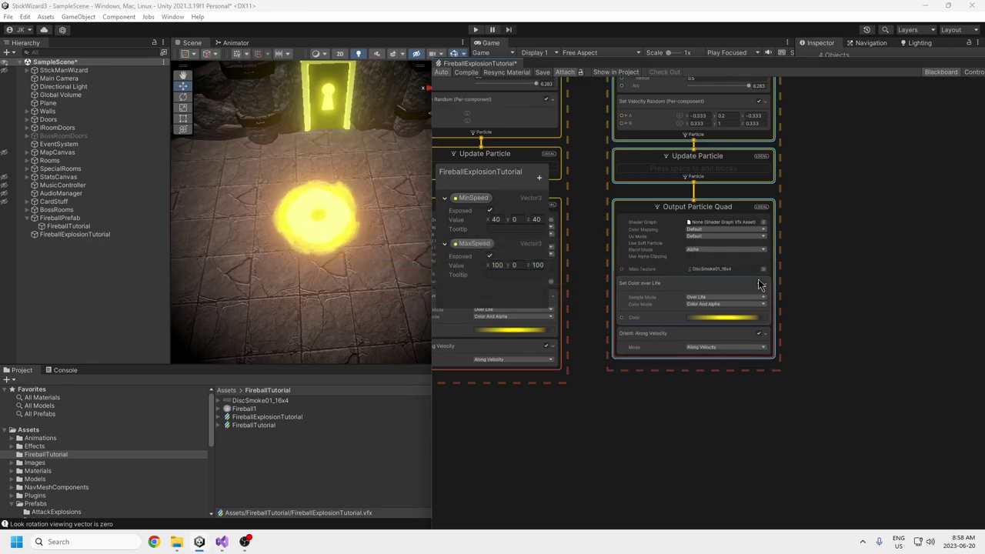
{"action": "scroll", "coordinate": [811, 256], "scroll_direction": "up", "scroll_amount": 5}
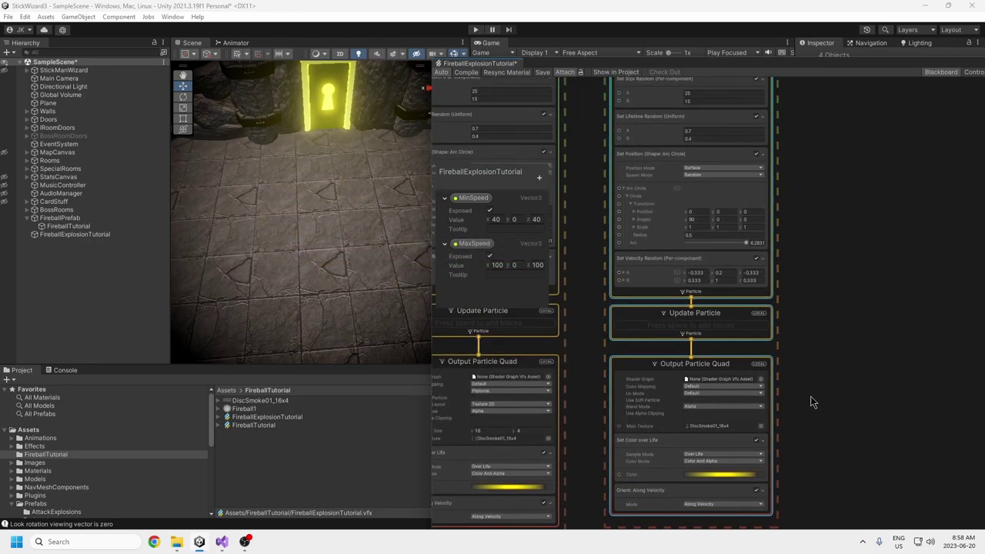
Step: Set the Single Burst count to 25 and delete the Set Position (Arc Circle) block
{"action": "left_click", "coordinate": [676, 305]}
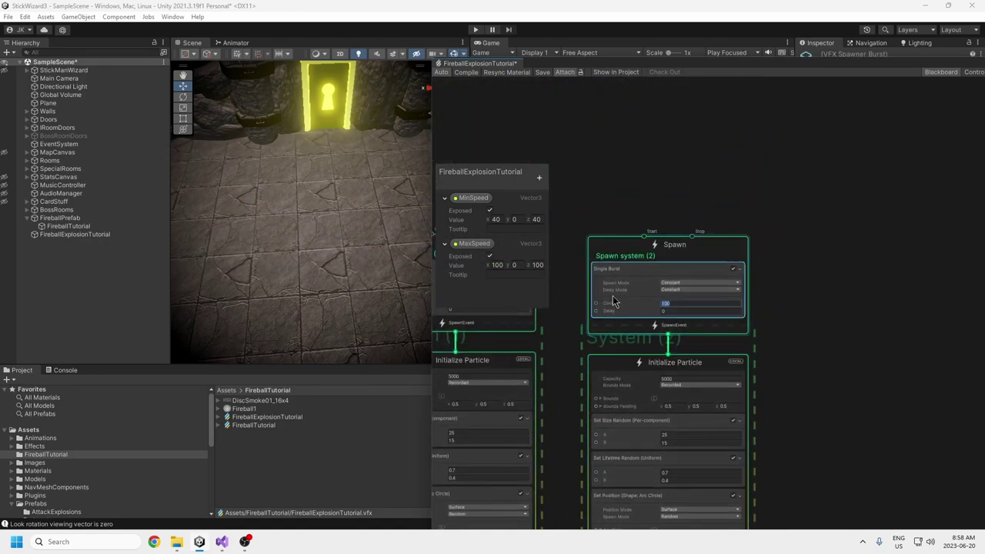
{"action": "type", "text": "25"}
{"action": "left_click", "coordinate": [786, 457]}
{"action": "scroll", "coordinate": [786, 456], "scroll_direction": "down", "scroll_amount": 5}
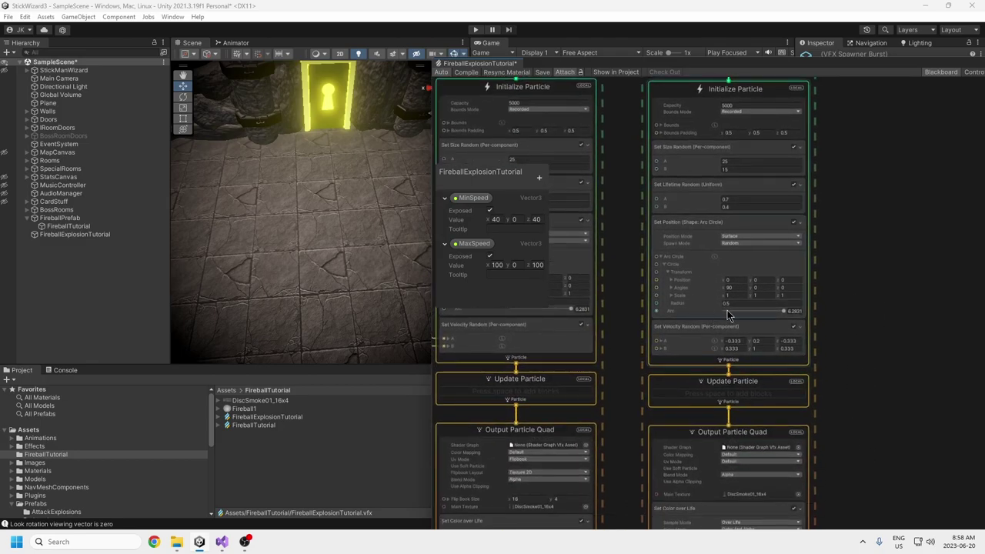
{"action": "left_click", "coordinate": [721, 224]}
{"action": "key", "text": "Delete"}
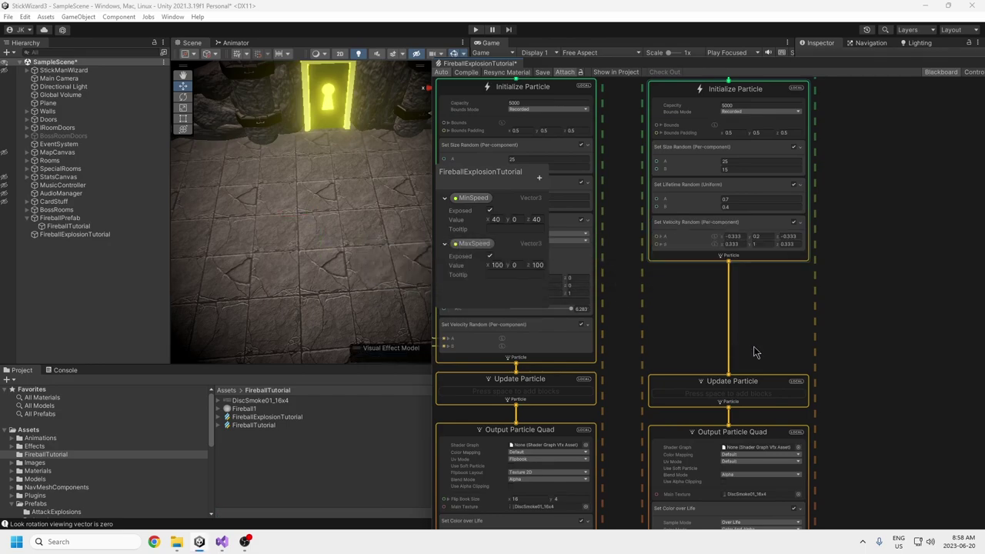
{"action": "scroll", "coordinate": [744, 302], "scroll_direction": "up", "scroll_amount": 2}
Step: Set the random velocity range to -50 (A) and 50 (B), then save
{"action": "left_click", "coordinate": [731, 304]}
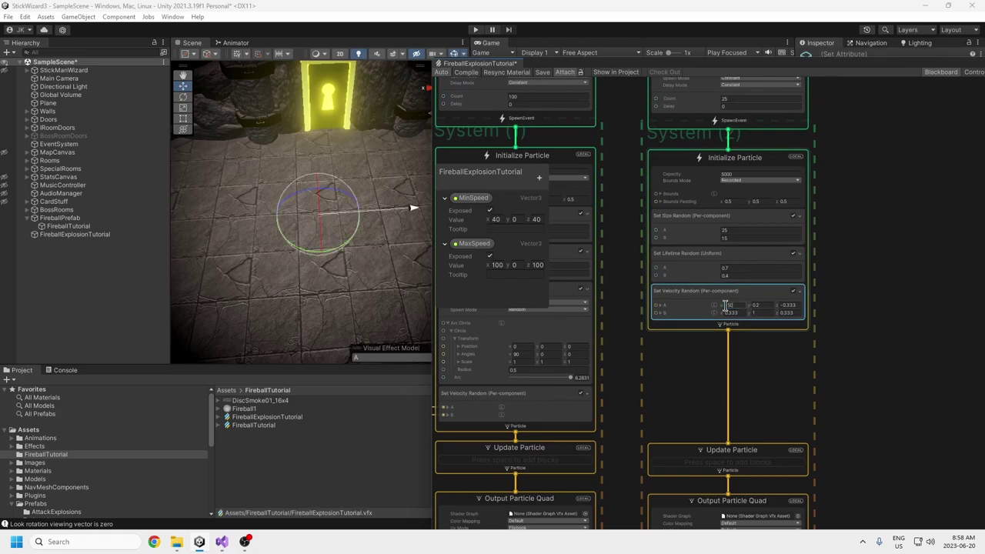
{"action": "type", "text": "-50"}
{"action": "key", "text": "Tab"}
{"action": "type", "text": "-50"}
{"action": "key", "text": "Tab"}
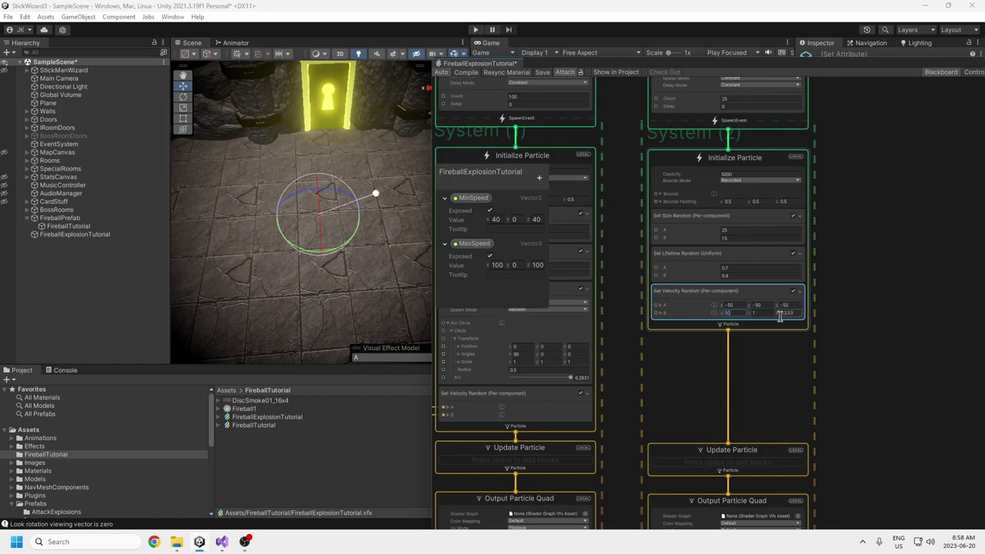
{"action": "type", "text": "50"}
{"action": "left_click", "coordinate": [858, 324]}
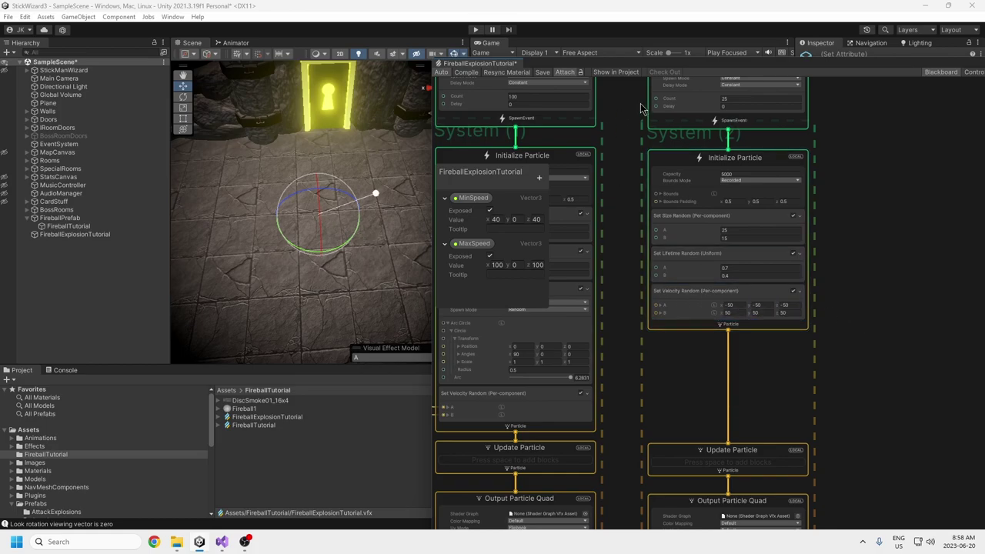
{"action": "left_click", "coordinate": [541, 73]}
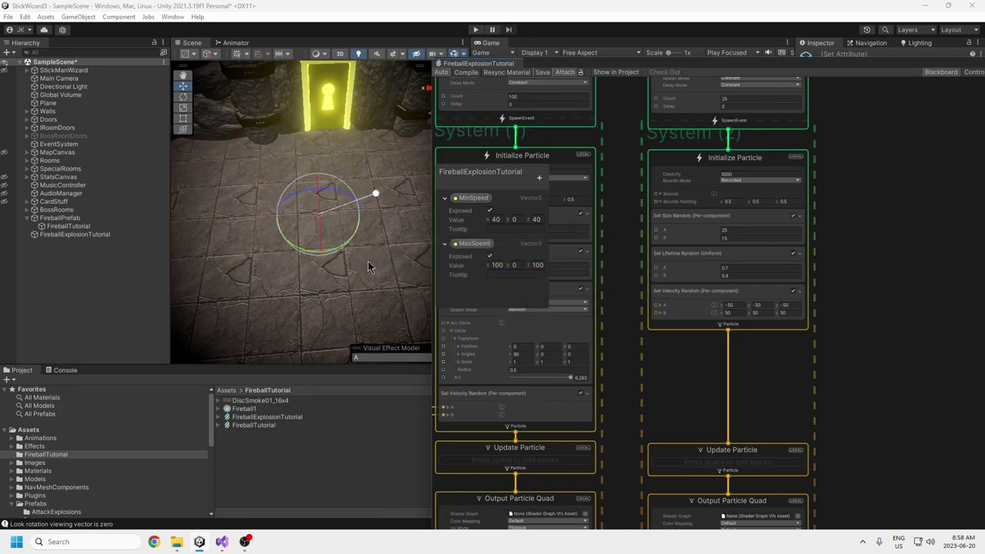
Step: Assign Fireball1 as the output's Main Texture and save the graph
{"action": "scroll", "coordinate": [820, 454], "scroll_direction": "down", "scroll_amount": 3}
{"action": "scroll", "coordinate": [835, 370], "scroll_direction": "up", "scroll_amount": 4}
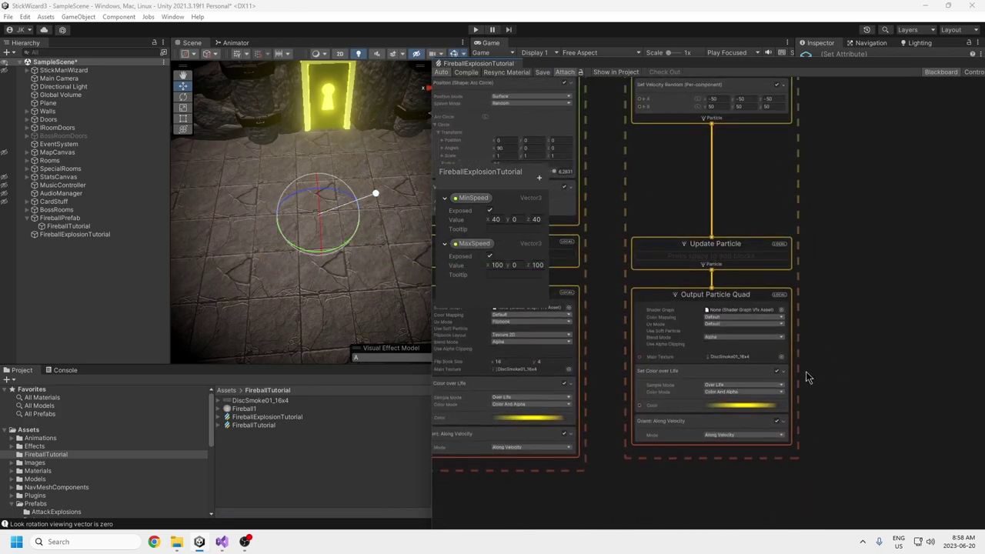
{"action": "left_click_drag", "start_coordinate": [248, 416], "coordinate": [722, 358]}
{"action": "left_click", "coordinate": [541, 73]}
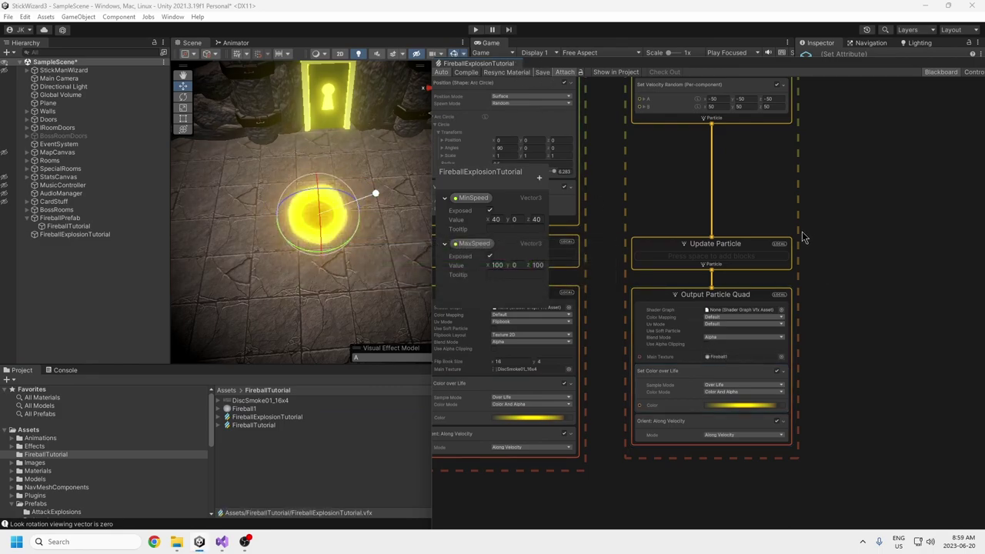
{"action": "scroll", "coordinate": [801, 234], "scroll_direction": "up", "scroll_amount": 5}
Step: Edit the Set Size Random range to 0.1–1, then change the maximum to 5
{"action": "left_click", "coordinate": [734, 374]}
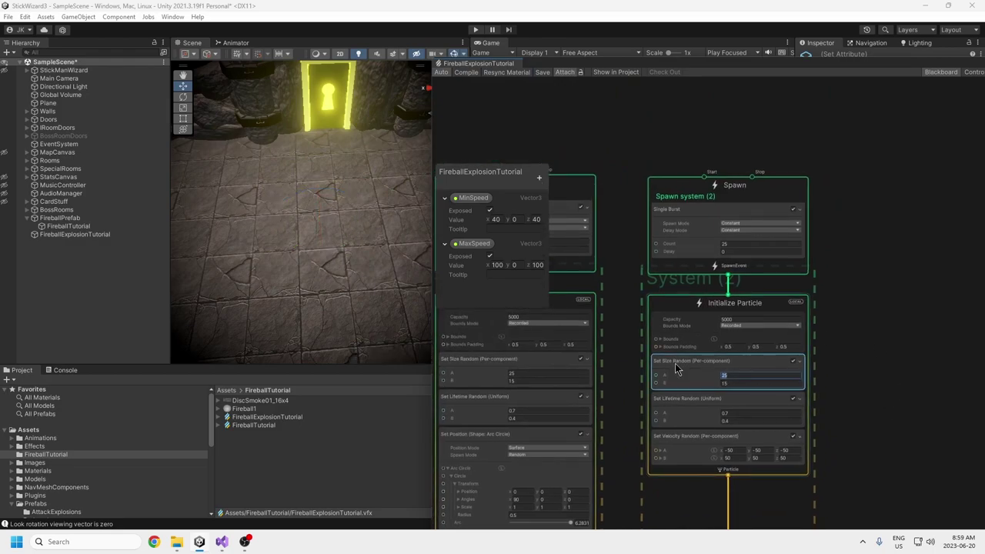
{"action": "type", "text": "0.1"}
{"action": "key", "text": "Tab"}
{"action": "type", "text": "1"}
{"action": "key", "text": "Return"}
{"action": "key", "text": "f"}
{"action": "double_click", "coordinate": [718, 330]}
{"action": "type", "text": "5"}
{"action": "left_click", "coordinate": [712, 315]}
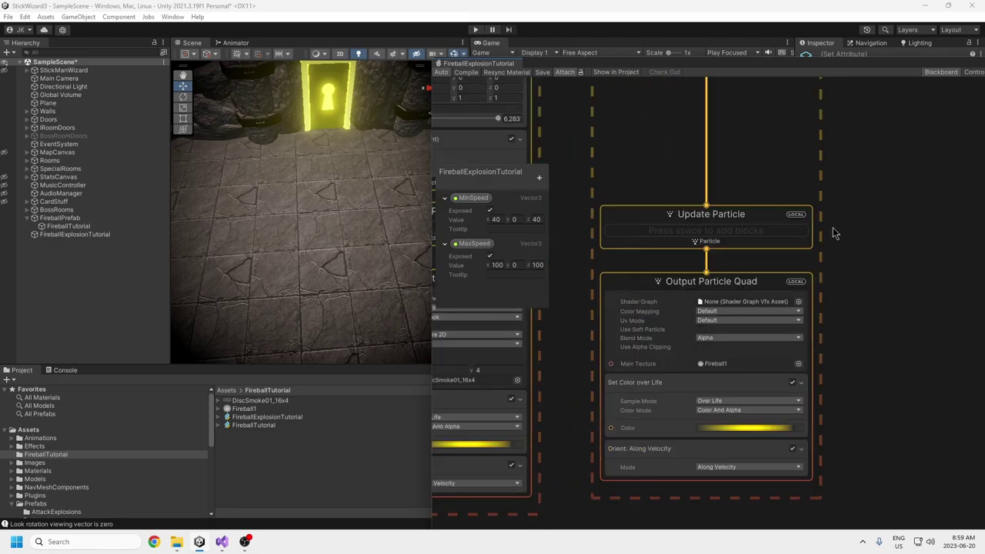
{"action": "key", "text": "f"}
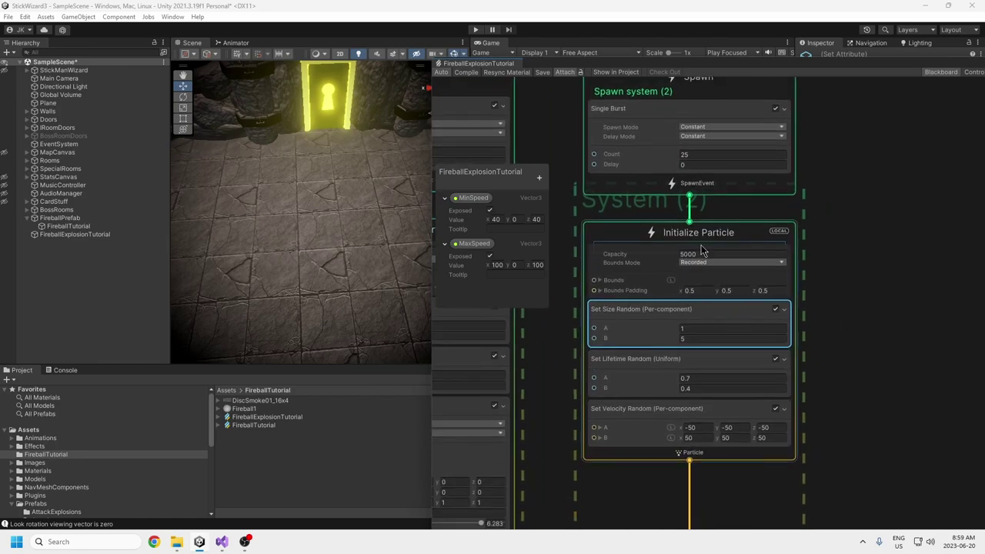
Step: Add an Add Scale block to Initialize Particle with X 0 and Y 2
{"action": "left_click", "coordinate": [702, 245]}
{"action": "key", "text": "space"}
{"action": "type", "text": "add scale"}
{"action": "key", "text": "Return"}
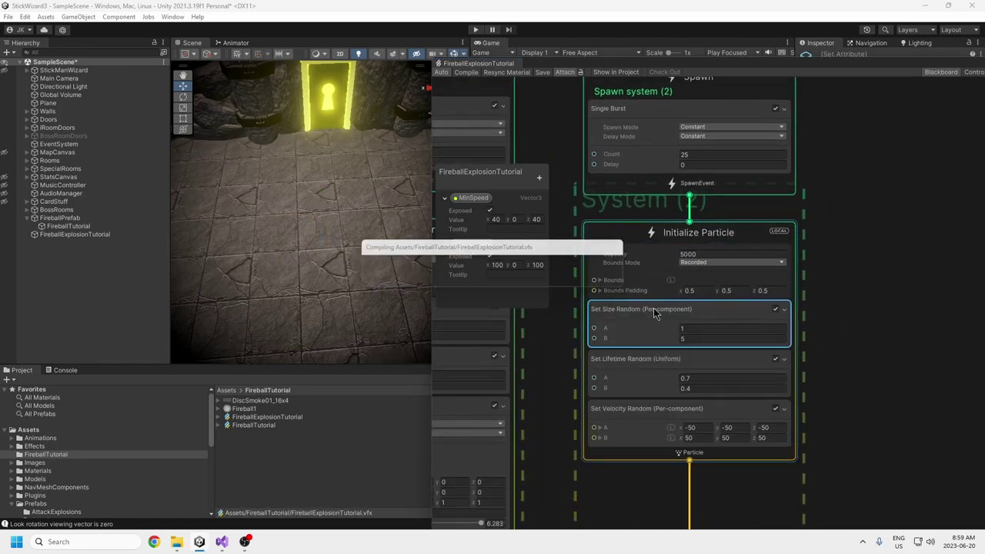
{"action": "left_click", "coordinate": [696, 345]}
{"action": "type", "text": "0"}
{"action": "key", "text": "Tab"}
{"action": "key", "text": "Tab"}
{"action": "left_click", "coordinate": [738, 345]}
{"action": "type", "text": "2"}
{"action": "key", "text": "Return"}
{"action": "middle_click_drag", "start_coordinate": [753, 516], "coordinate": [754, 372]}
Step: Set the random velocity range to -100 and 100 on each axis
{"action": "left_click", "coordinate": [688, 339]}
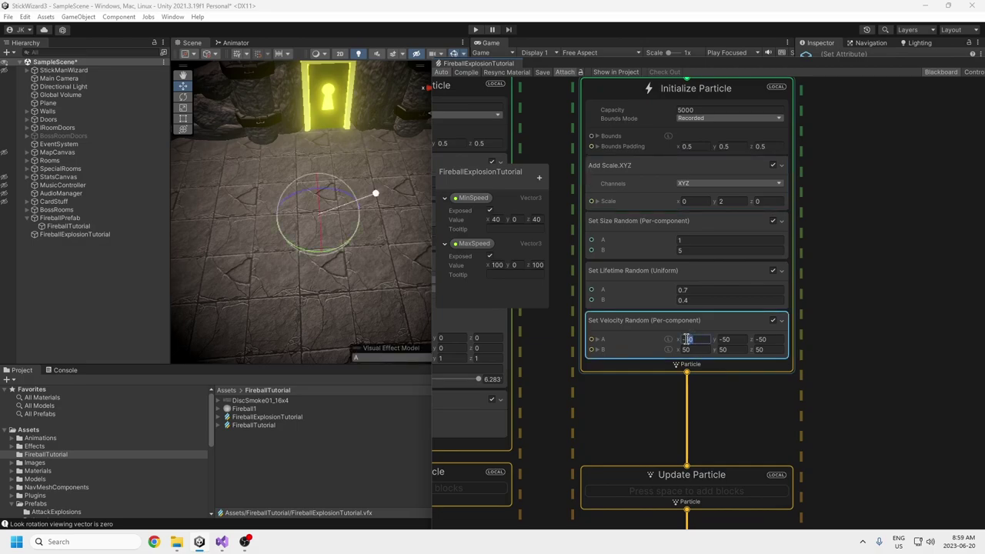
{"action": "type", "text": "-100"}
{"action": "left_click", "coordinate": [728, 339]}
{"action": "type", "text": "-100\t-100\t100\t100\t100"}
Step: Set the particle size range to 0.2–2 and Add Scale Y to 3, then save
{"action": "left_click", "coordinate": [715, 250]}
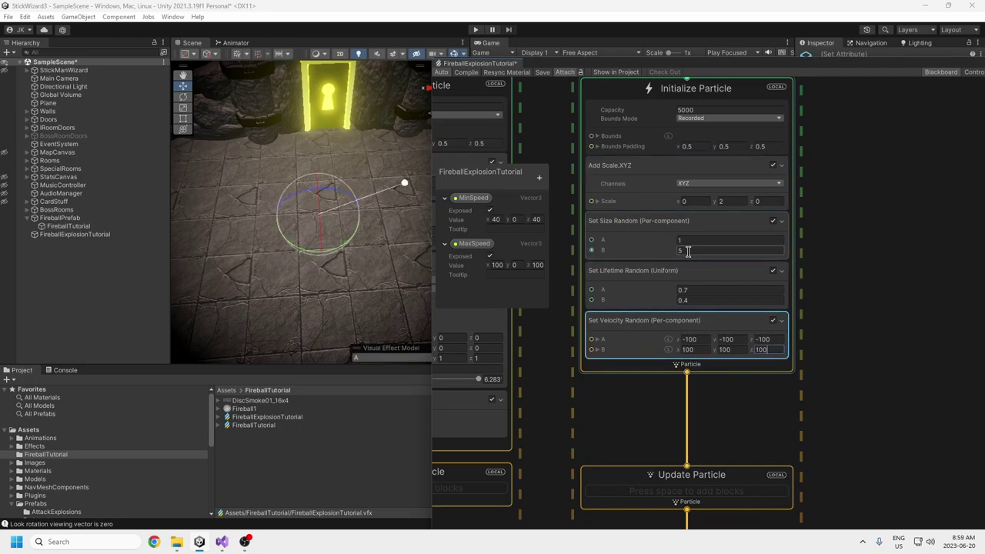
{"action": "type", "text": "2"}
{"action": "left_click", "coordinate": [684, 241]}
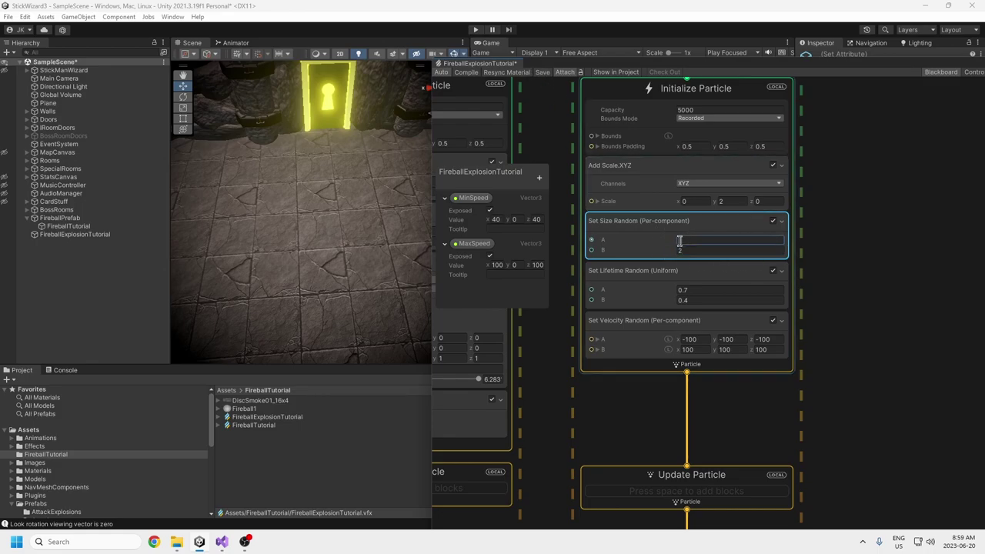
{"action": "type", "text": ".2"}
{"action": "key", "text": "Return"}
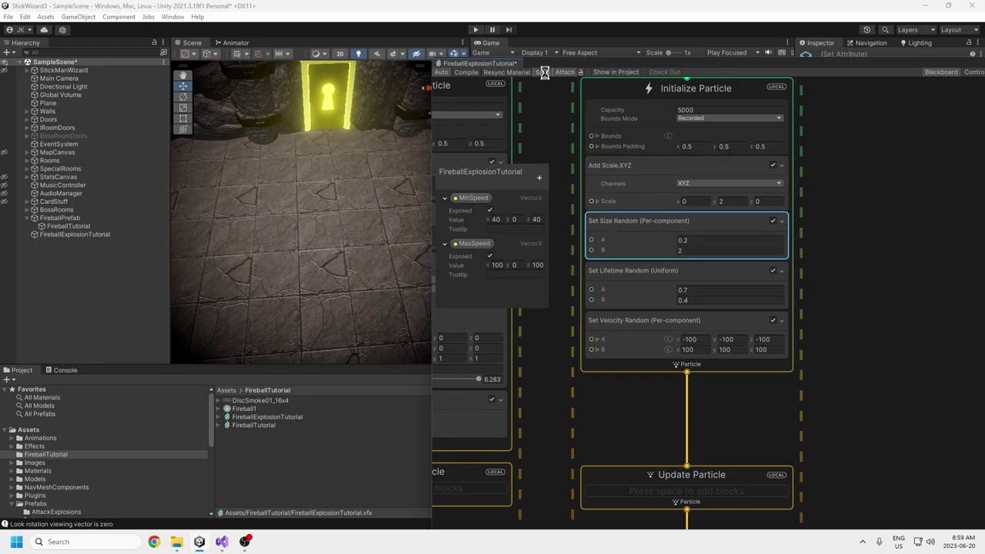
{"action": "left_click", "coordinate": [720, 201]}
{"action": "type", "text": "3"}
{"action": "left_click", "coordinate": [542, 72]}
Step: Change the maximum particle size to 1 and save the graph again
{"action": "left_click", "coordinate": [681, 250]}
{"action": "type", "text": "1"}
{"action": "key", "text": "Return"}
{"action": "left_click", "coordinate": [542, 71]}
{"action": "scroll", "coordinate": [770, 370], "scroll_direction": "down", "scroll_amount": 5}
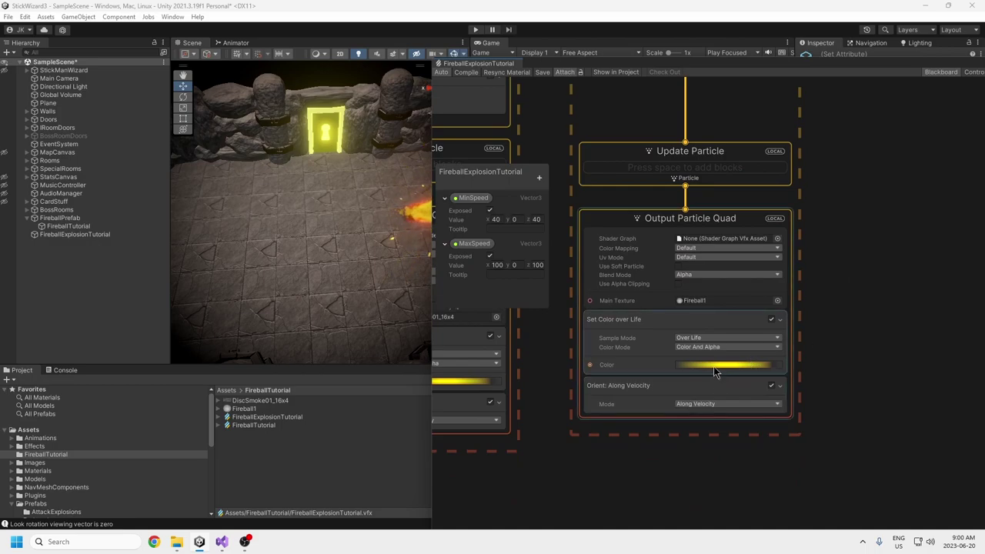
Step: Check the colour-over-life key (hue 27, intensity 4.52), close the editors and save
{"action": "left_click", "coordinate": [714, 365]}
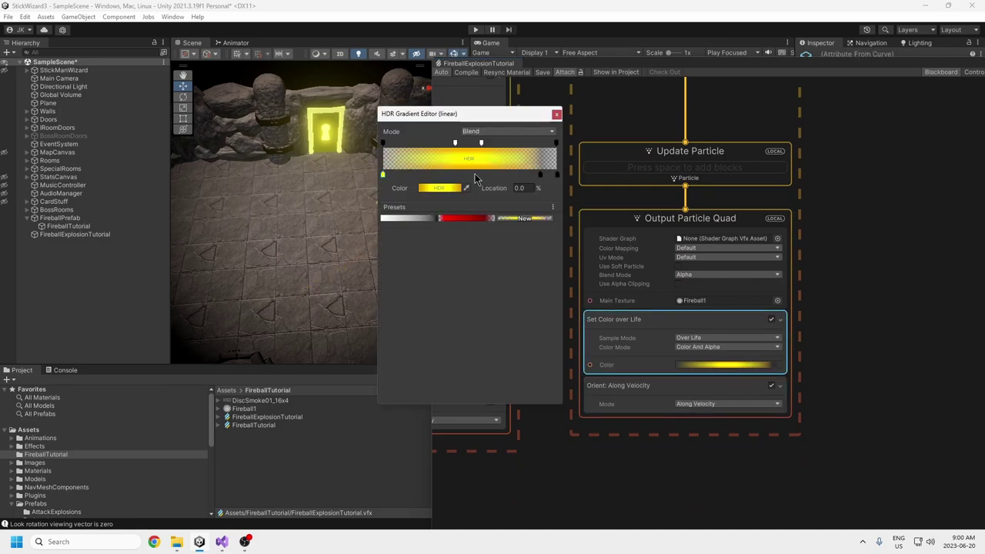
{"action": "left_click", "coordinate": [441, 190]}
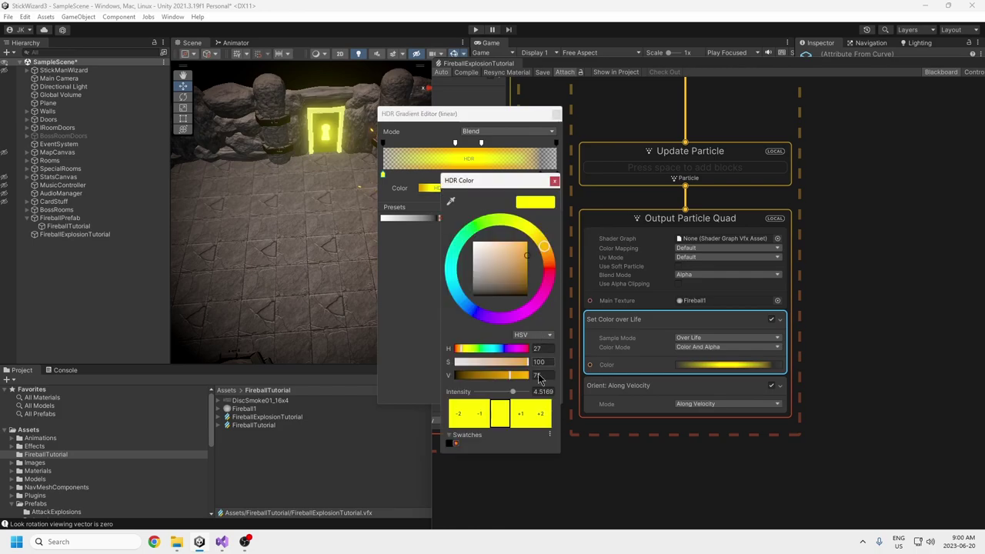
{"action": "left_click", "coordinate": [555, 183]}
{"action": "left_click", "coordinate": [745, 211]}
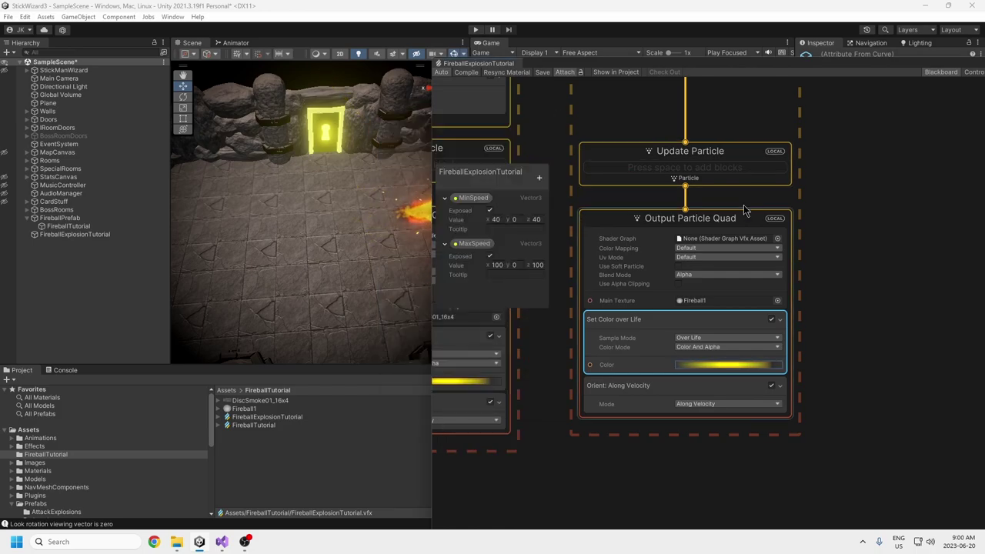
{"action": "scroll", "coordinate": [598, 466], "scroll_direction": "down", "scroll_amount": 5}
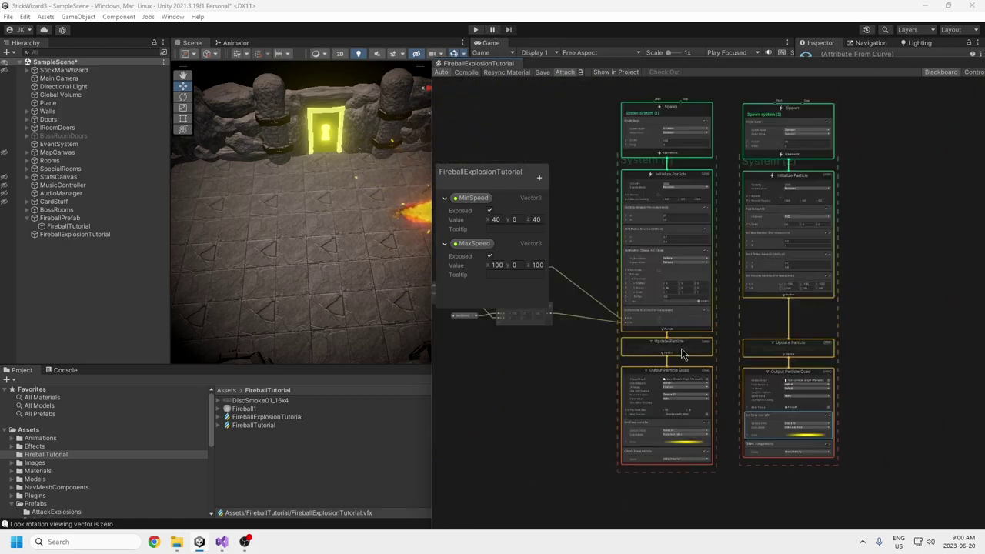
{"action": "left_click", "coordinate": [541, 72]}
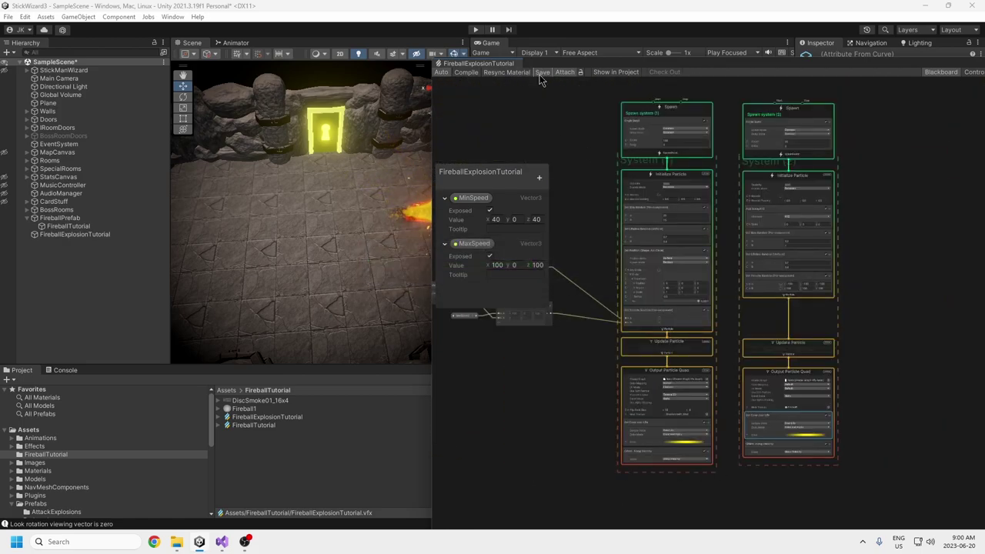
{"action": "left_click", "coordinate": [541, 72]}
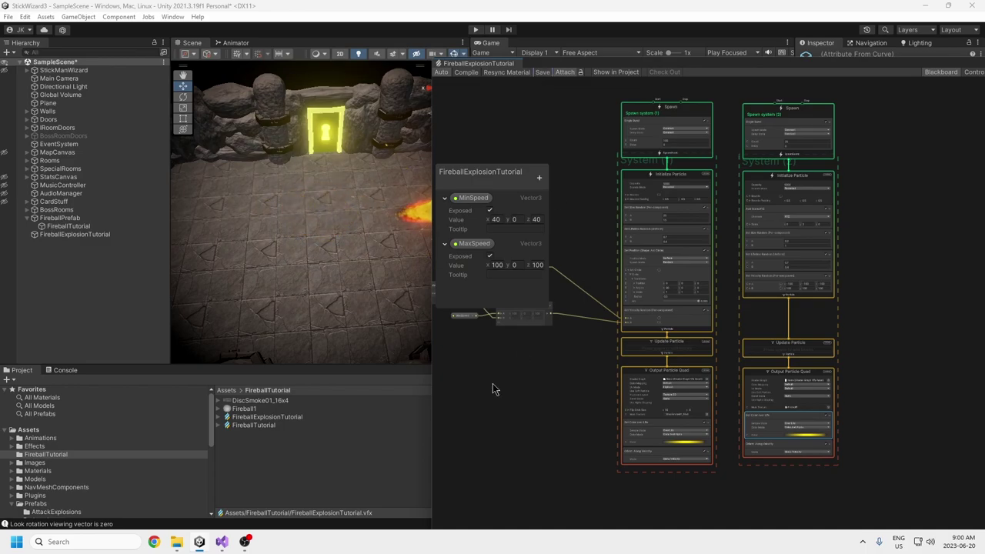
Step: Marquee-select all 16 nodes of the first particle system
{"action": "scroll", "coordinate": [769, 434], "scroll_direction": "down", "scroll_amount": 4}
{"action": "left_click_drag", "start_coordinate": [770, 183], "coordinate": [636, 407]}
{"action": "middle_click_drag", "start_coordinate": [620, 402], "coordinate": [710, 275]}
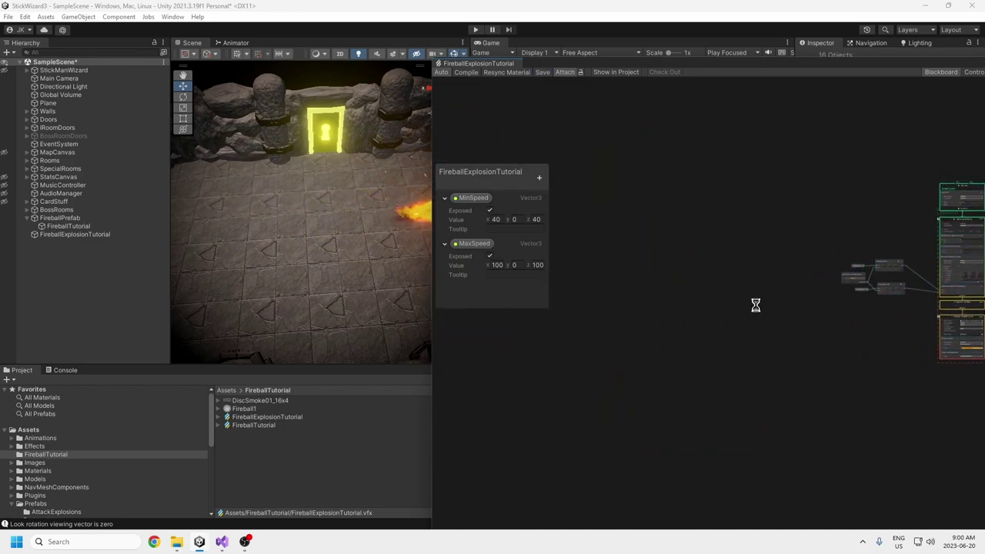
Step: In the third system, open the Set Color over Life gradient and shift its early keys left
{"action": "scroll", "coordinate": [839, 346], "scroll_direction": "up", "scroll_amount": 5}
{"action": "middle_click_drag", "start_coordinate": [780, 104], "coordinate": [794, 207]}
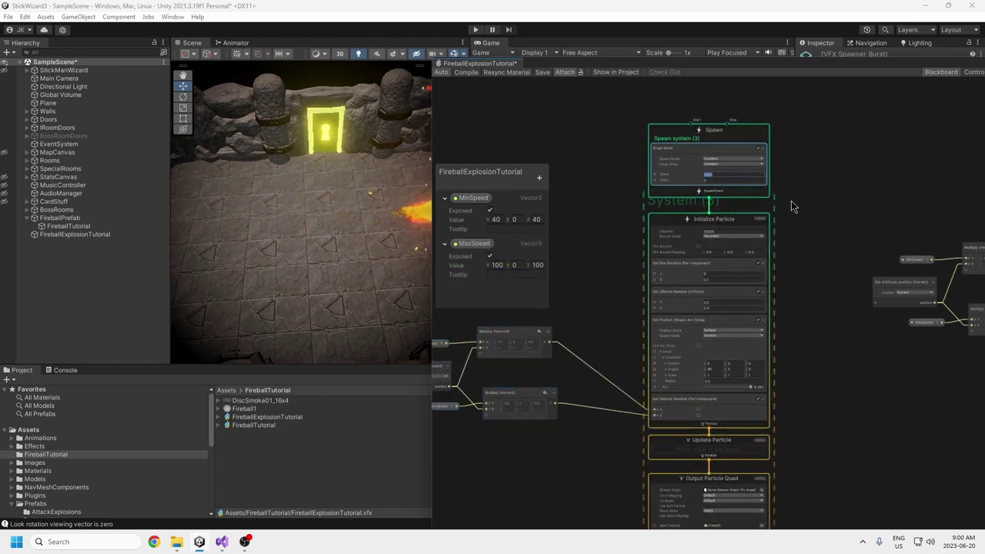
{"action": "type", "text": "10"}
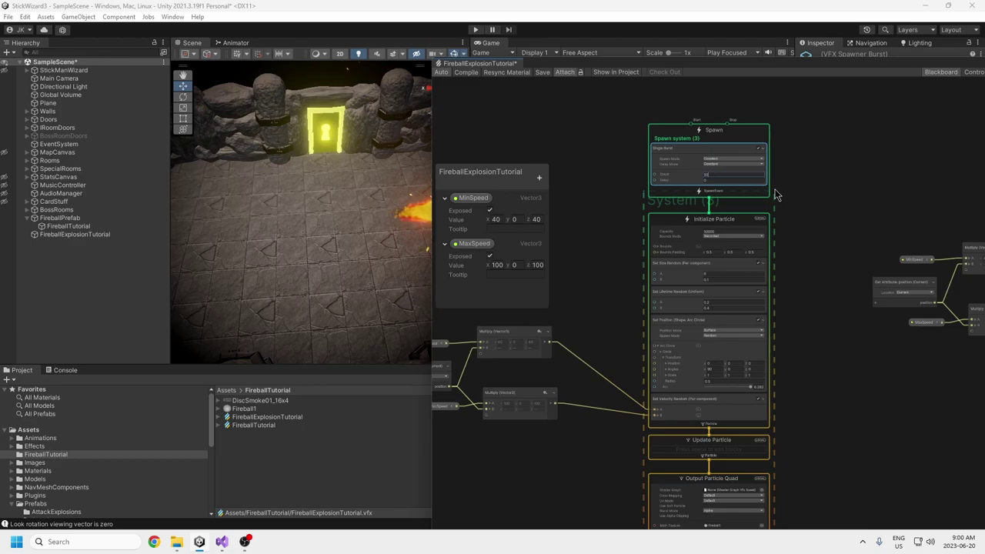
{"action": "scroll", "coordinate": [808, 346], "scroll_direction": "down", "scroll_amount": 3}
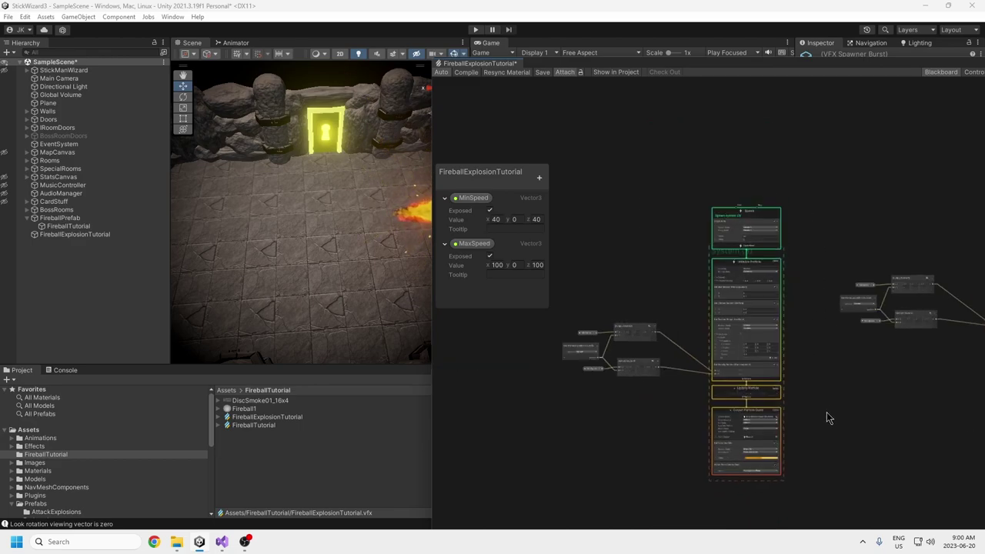
{"action": "scroll", "coordinate": [828, 418], "scroll_direction": "up", "scroll_amount": 4}
{"action": "left_click", "coordinate": [723, 370]}
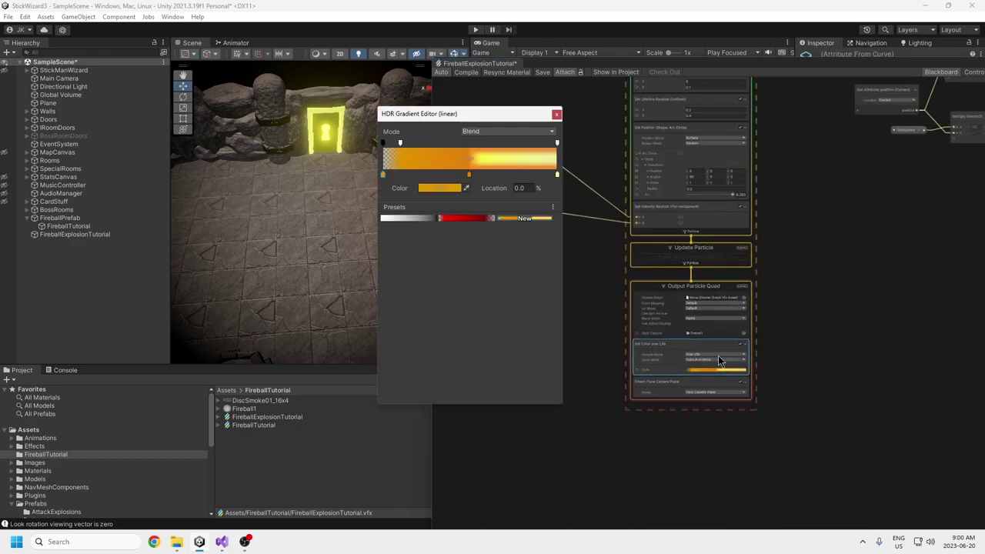
{"action": "left_click_drag", "start_coordinate": [468, 176], "coordinate": [425, 175]}
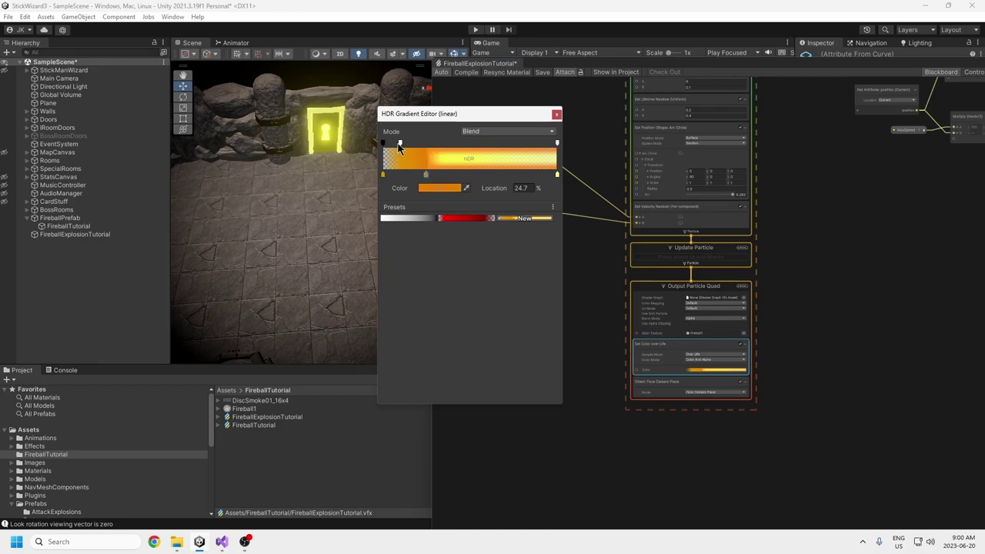
{"action": "left_click_drag", "start_coordinate": [399, 143], "coordinate": [408, 144]}
{"action": "left_click_drag", "start_coordinate": [453, 189], "coordinate": [409, 176]}
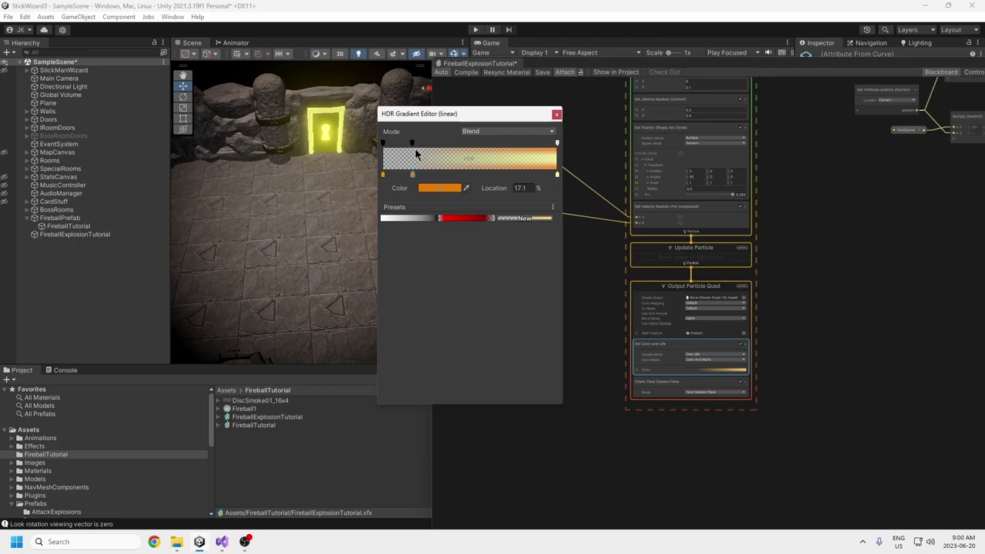
Step: Set the gradient alpha fully opaque (255) at the start and transparent (0) from 19.7%
{"action": "left_click", "coordinate": [411, 145]}
{"action": "left_click", "coordinate": [401, 143]}
{"action": "left_click_drag", "start_coordinate": [421, 188], "coordinate": [491, 194]}
{"action": "left_click", "coordinate": [383, 144]}
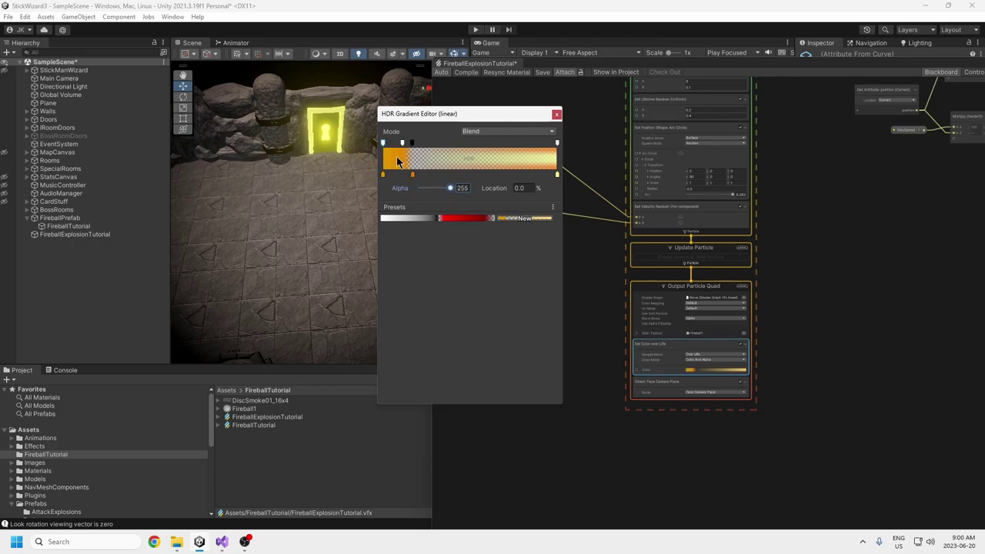
{"action": "left_click", "coordinate": [383, 176]}
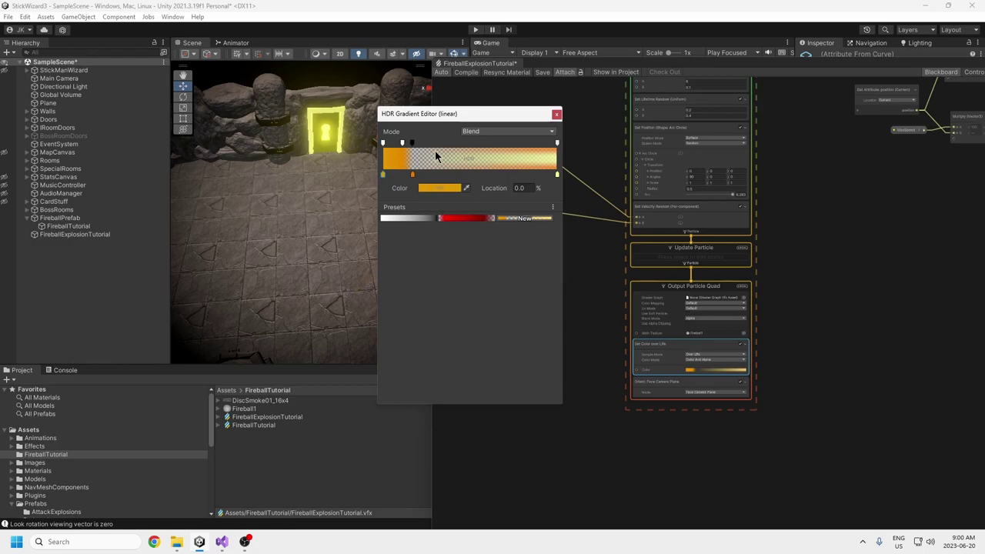
{"action": "left_click_drag", "start_coordinate": [413, 142], "coordinate": [579, 149]}
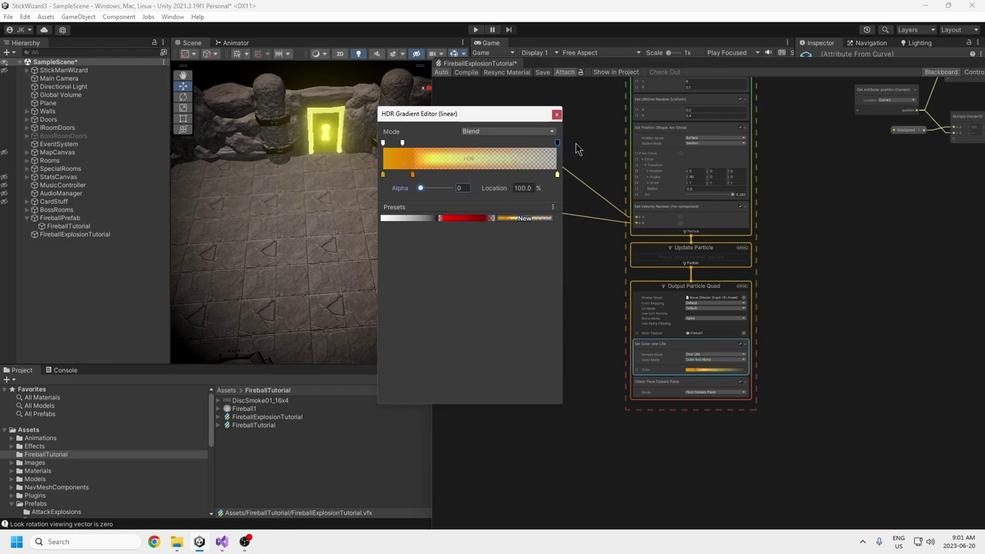
{"action": "mouse_move", "coordinate": [430, 192]}
{"action": "left_mouse_down"}
{"action": "mouse_move", "coordinate": [451, 189]}
{"action": "mouse_move", "coordinate": [420, 189]}
{"action": "left_mouse_up"}
{"action": "left_click", "coordinate": [417, 143]}
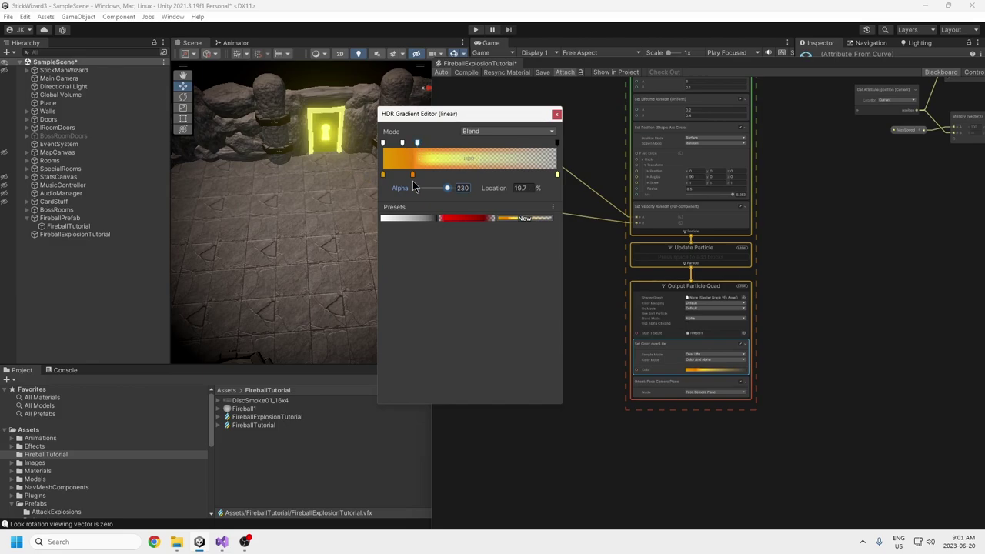
{"action": "left_click_drag", "start_coordinate": [450, 188], "coordinate": [420, 188]}
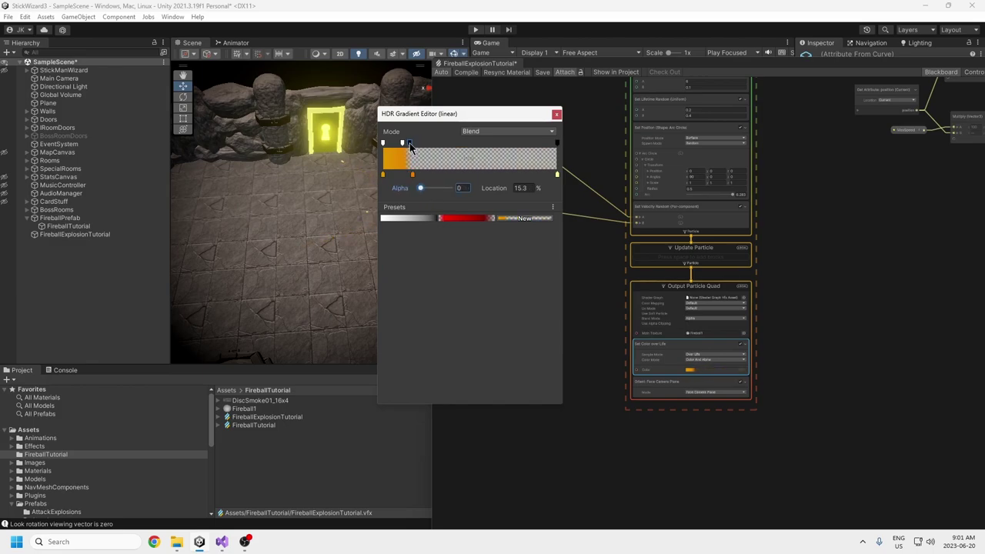
Step: Make the starting colour HDR yellow at intensity 10, save, and move System (3)'s output last
{"action": "left_click", "coordinate": [382, 175]}
{"action": "left_click", "coordinate": [436, 191]}
{"action": "left_click_drag", "start_coordinate": [504, 394], "coordinate": [548, 396]}
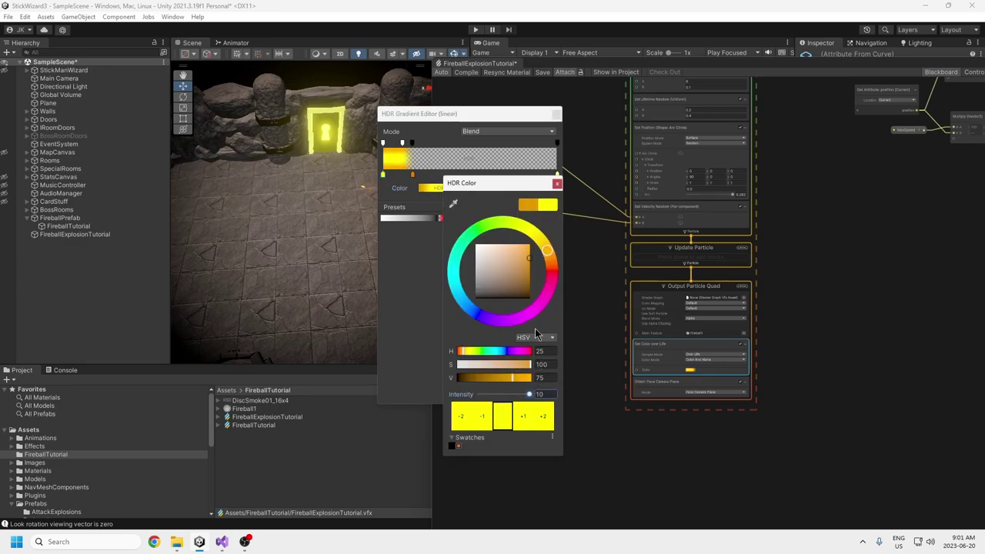
{"action": "left_click", "coordinate": [537, 238]}
{"action": "left_click", "coordinate": [557, 183]}
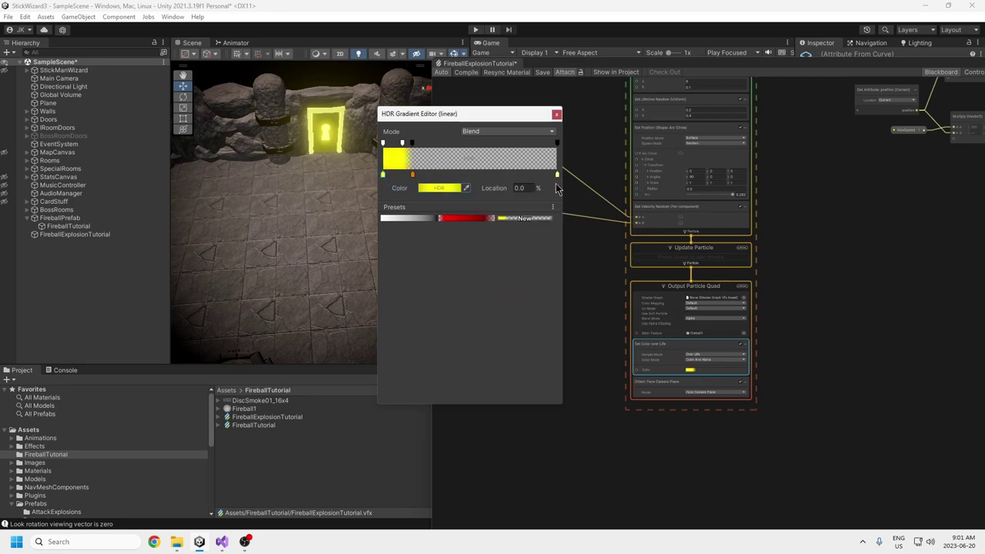
{"action": "left_click_drag", "start_coordinate": [456, 119], "coordinate": [564, 203]}
{"action": "left_click", "coordinate": [546, 73]}
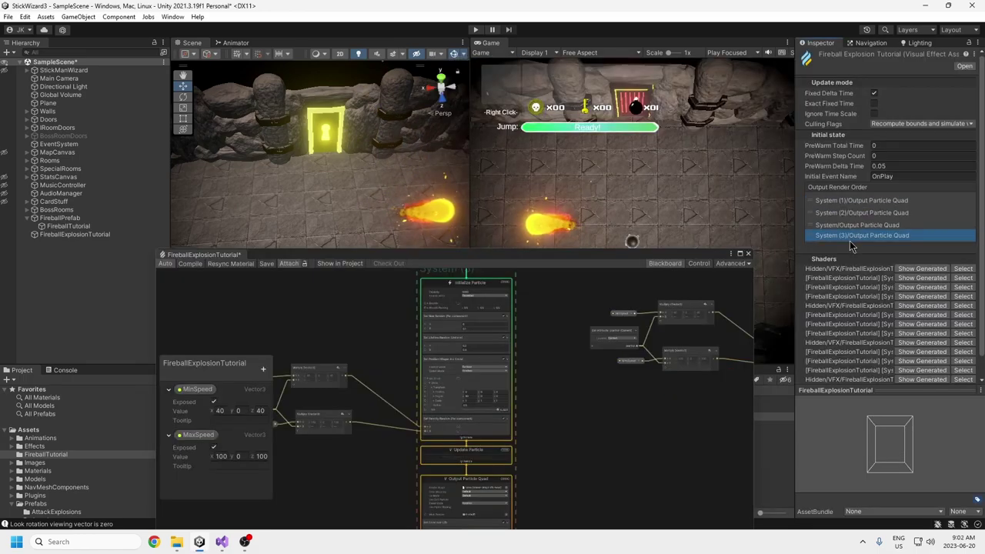
{"action": "left_click_drag", "start_coordinate": [852, 245], "coordinate": [824, 242]}
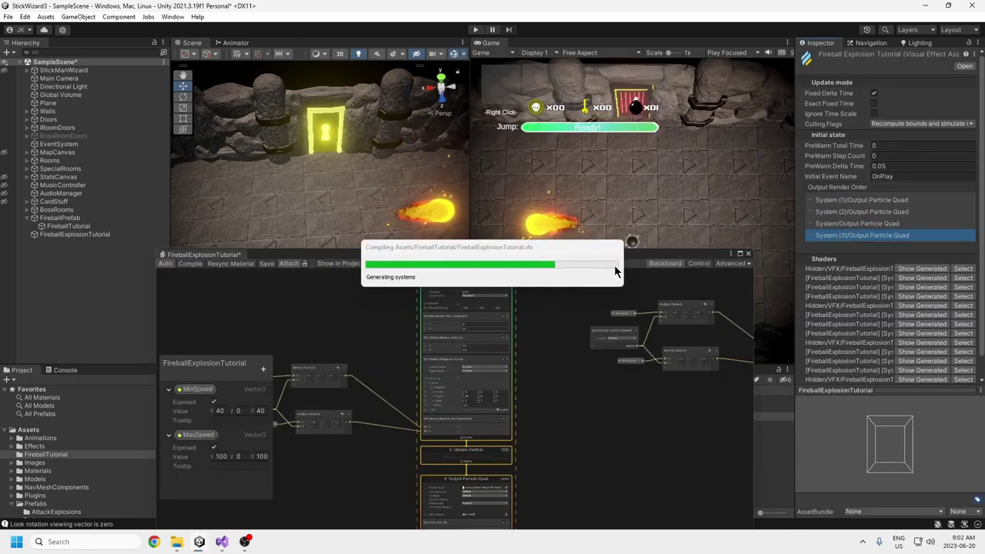
Step: Check the Output Render Order lists System (1), System (2), System, System (3)
{"action": "left_click", "coordinate": [852, 228]}
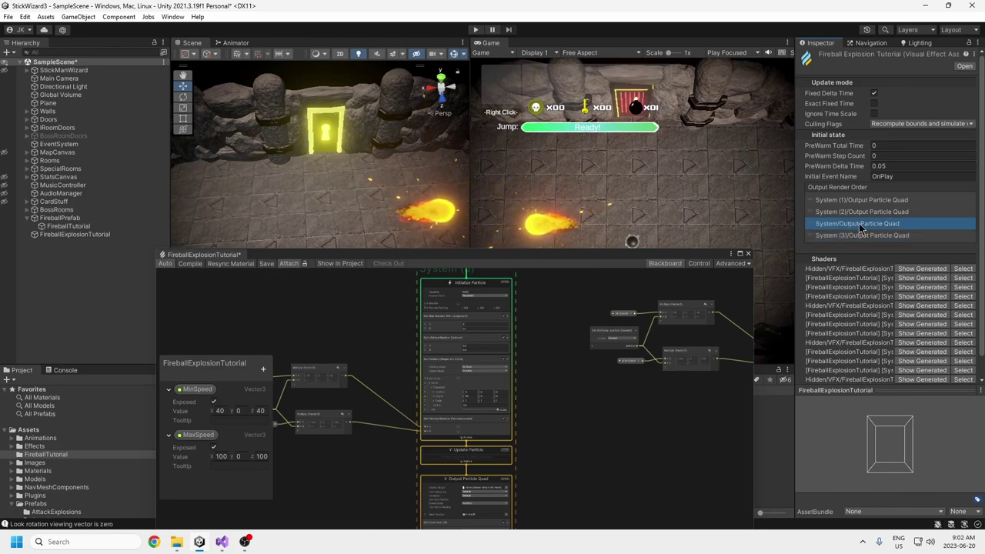
{"action": "left_click", "coordinate": [861, 241]}
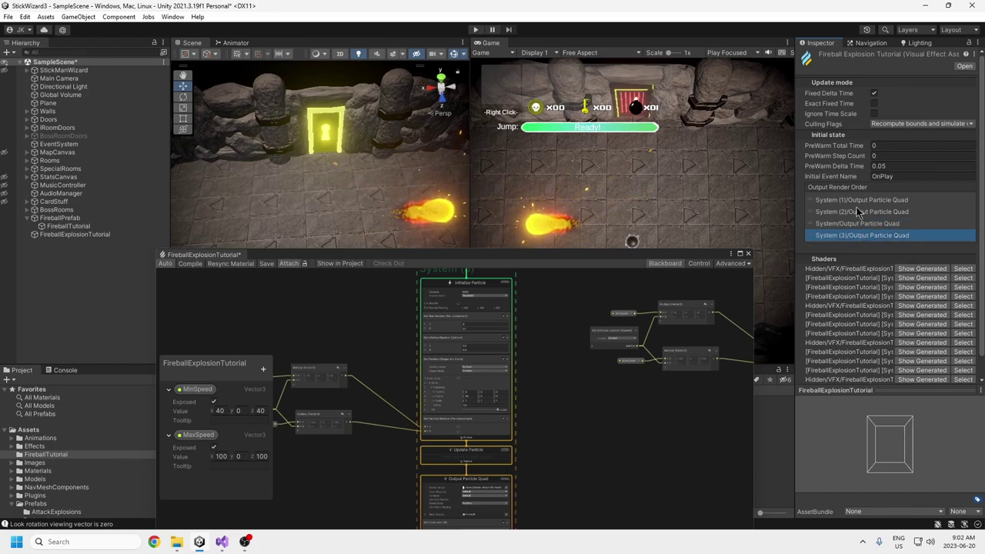
{"action": "left_click", "coordinate": [853, 212]}
{"action": "left_click", "coordinate": [855, 203]}
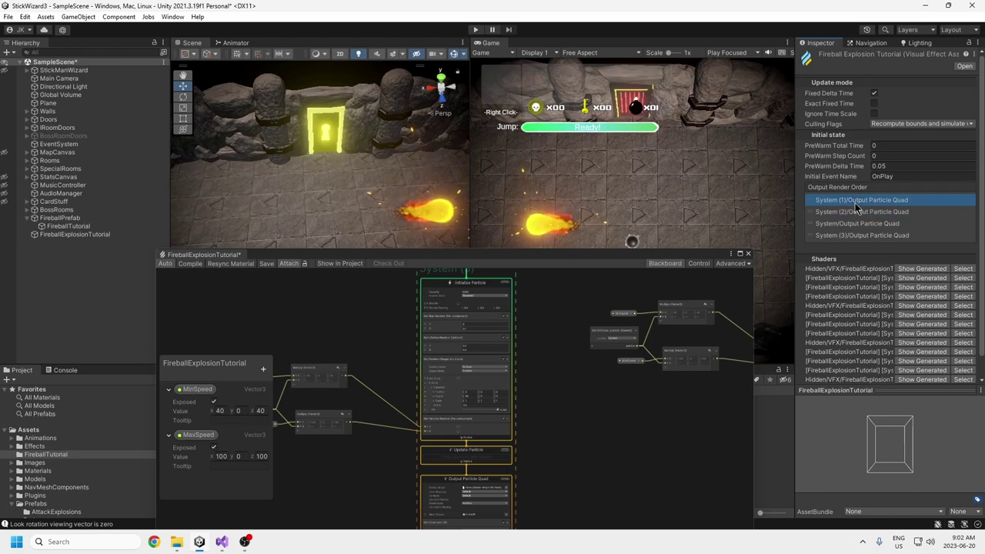
Step: Save and recompile the explosion graph, repositioning its floating window
{"action": "left_click_drag", "start_coordinate": [520, 259], "coordinate": [780, 135]}
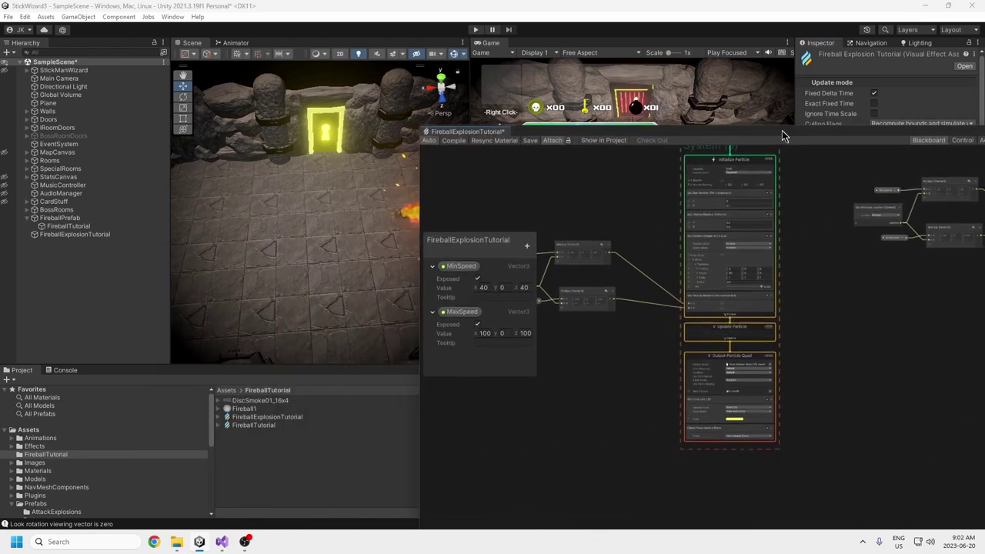
{"action": "left_click", "coordinate": [530, 139]}
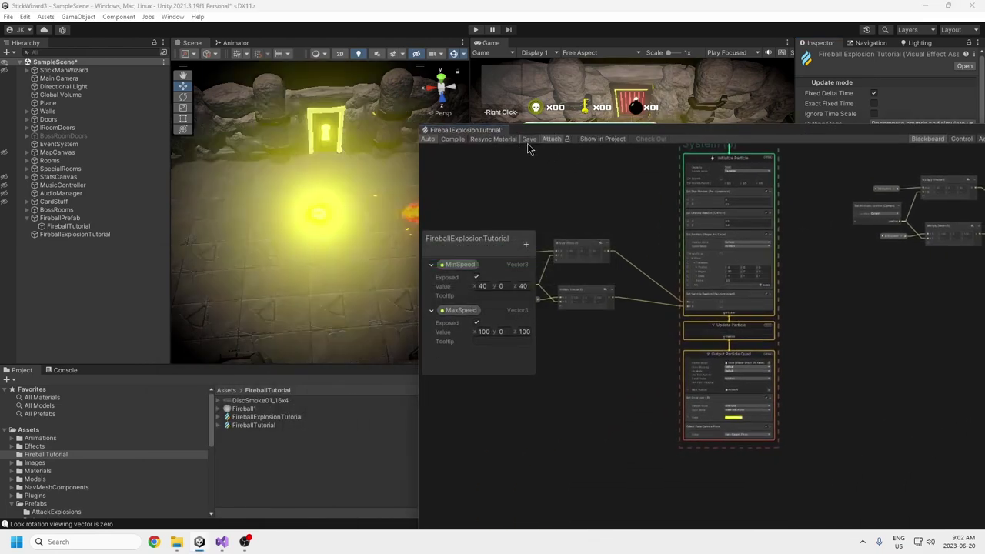
{"action": "left_click", "coordinate": [531, 139]}
{"action": "left_click", "coordinate": [531, 139]}
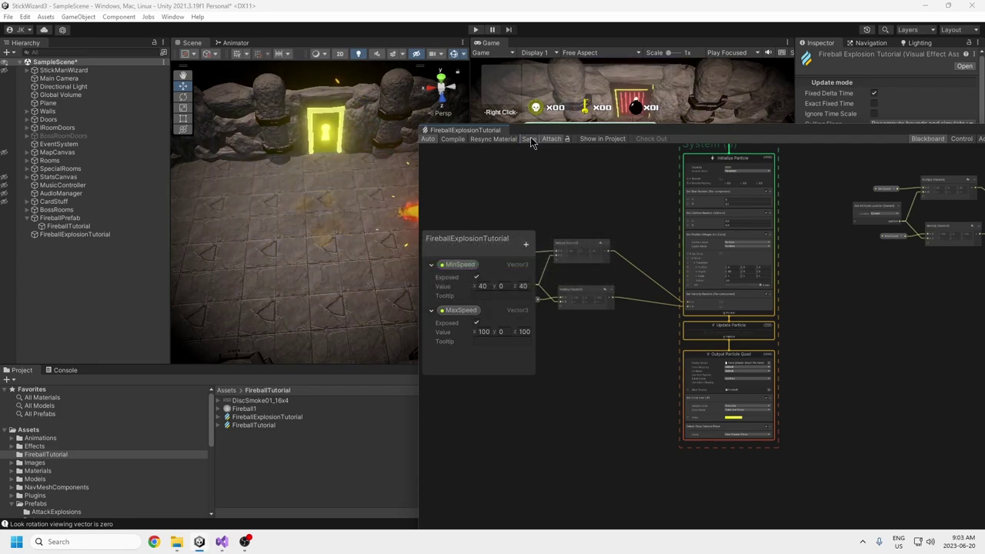
{"action": "left_click_drag", "start_coordinate": [621, 135], "coordinate": [450, 114]}
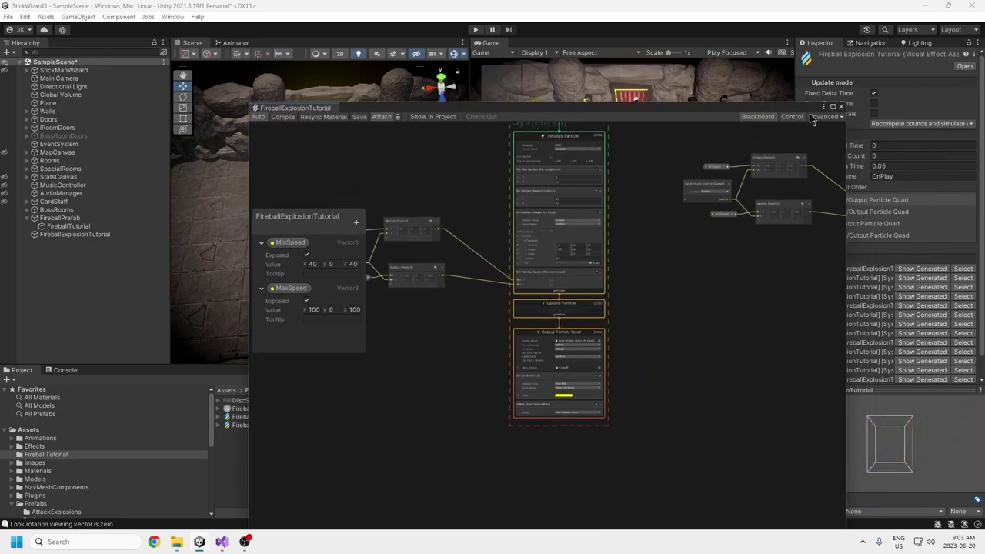
Step: Close the graph window, select FireballExplosionTutorial, and play the explosion four times
{"action": "left_click", "coordinate": [575, 131]}
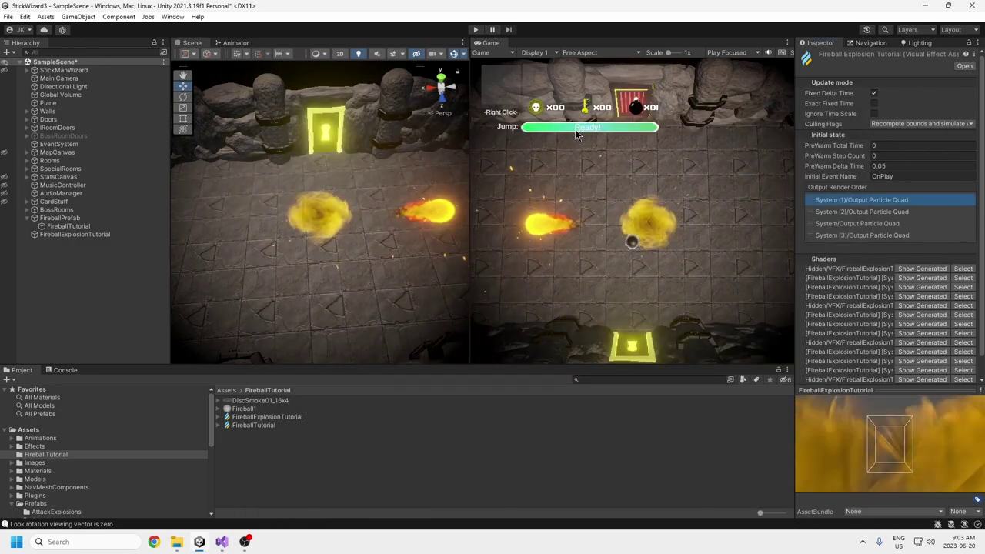
{"action": "left_click", "coordinate": [74, 234]}
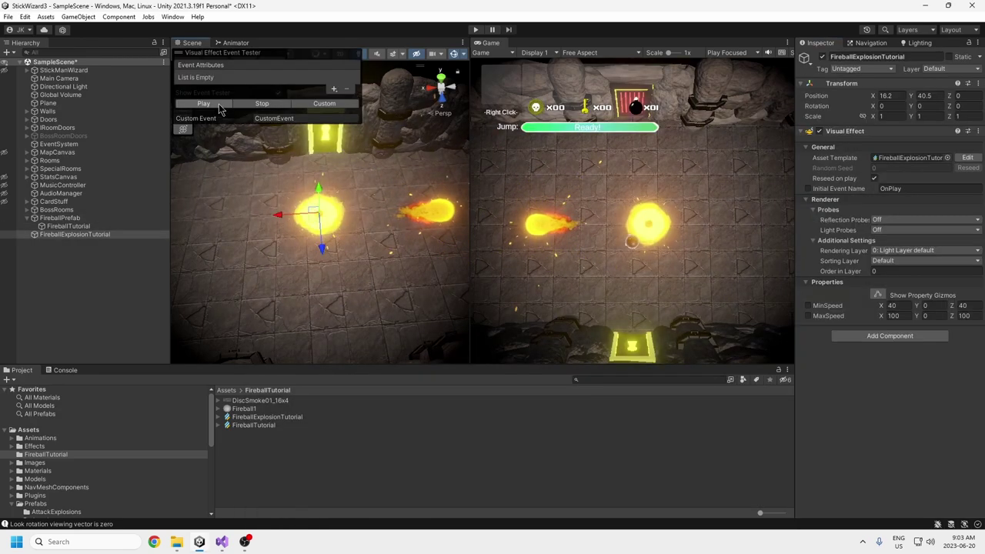
{"action": "left_click", "coordinate": [219, 108]}
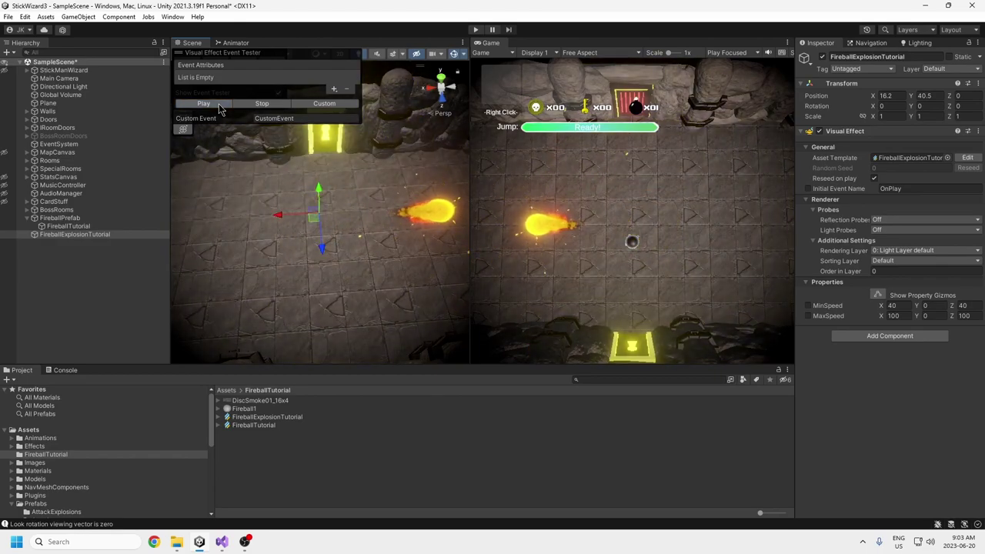
{"action": "left_click", "coordinate": [219, 107]}
{"action": "left_click", "coordinate": [220, 107]}
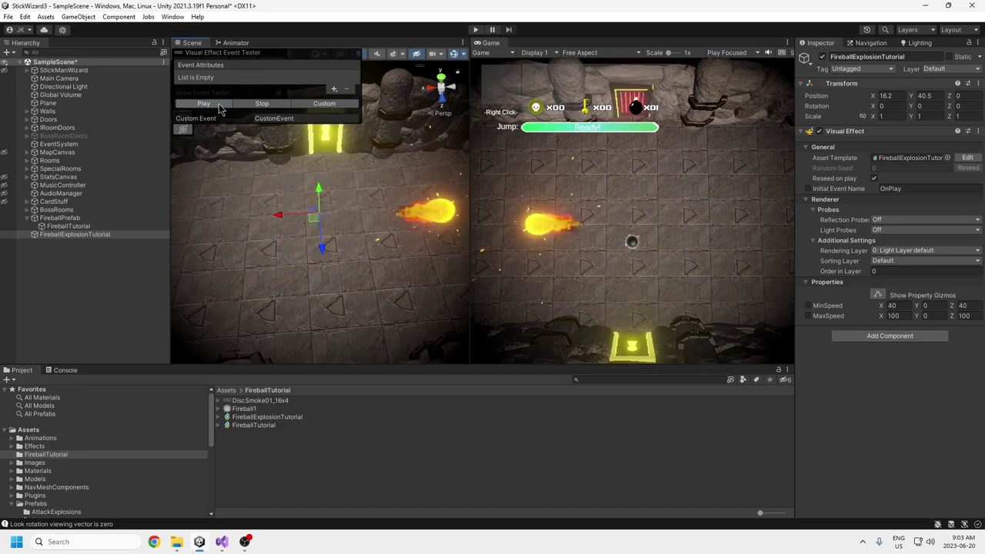
{"action": "left_click", "coordinate": [219, 108]}
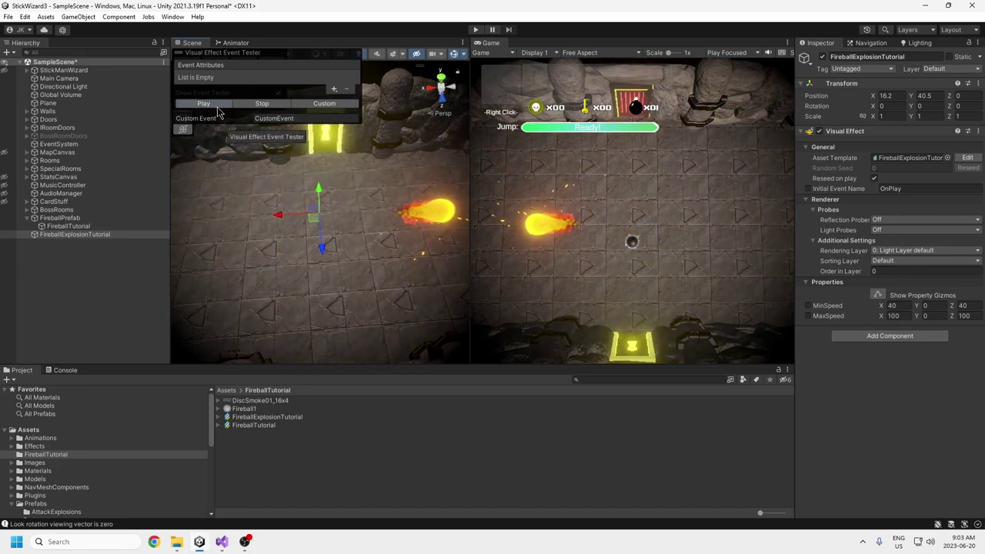
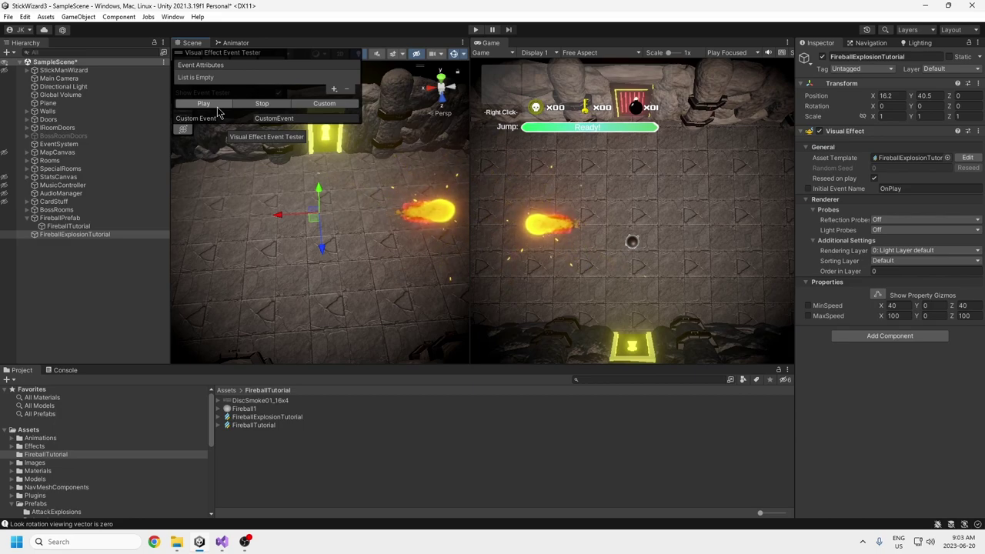
Step: Bring Visual Studio forward and open PlayerAttack.cs from the hidden files list
{"action": "left_click", "coordinate": [222, 542]}
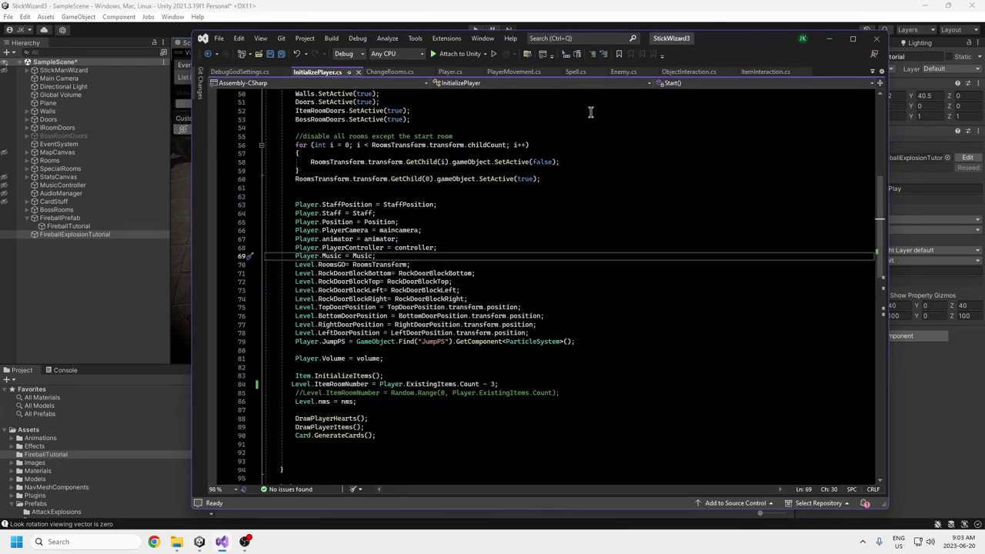
{"action": "left_click", "coordinate": [872, 71]}
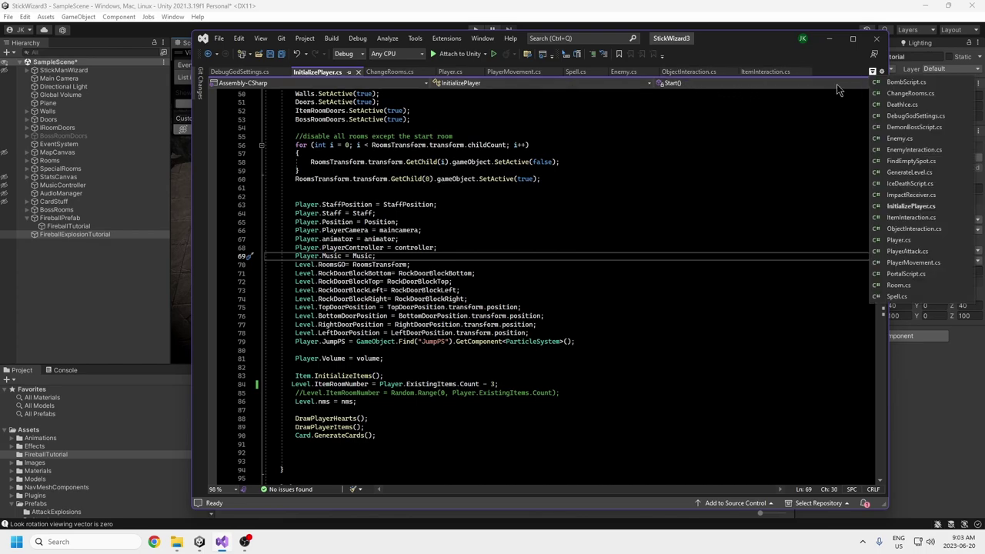
{"action": "left_click", "coordinate": [924, 100]}
{"action": "scroll", "coordinate": [485, 280], "scroll_direction": "up", "scroll_amount": 5}
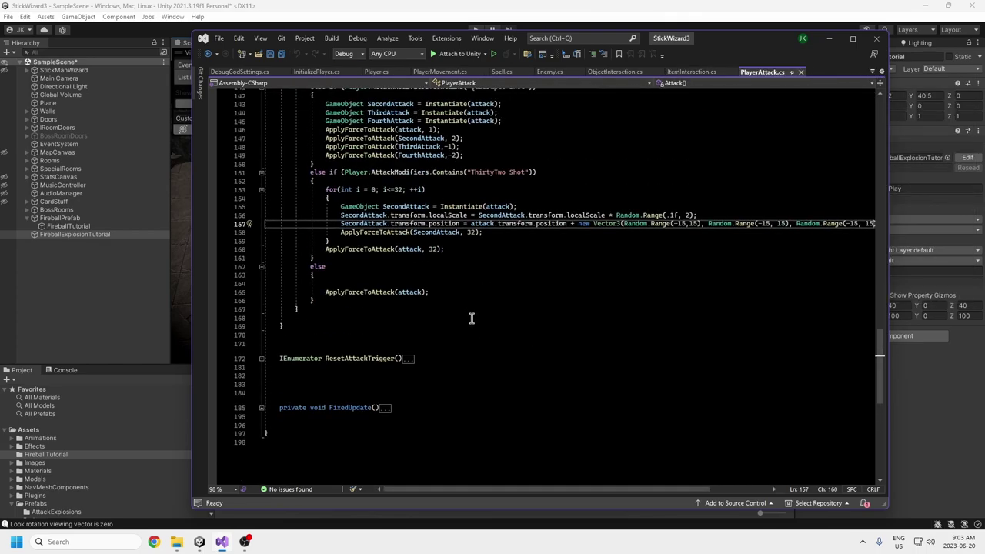
{"action": "scroll", "coordinate": [471, 324], "scroll_direction": "up", "scroll_amount": 1}
Step: Expand FixedUpdate and highlight the mouse-button attack condition, HoldingBomb check and animation trigger
{"action": "left_click", "coordinate": [263, 433]}
{"action": "scroll", "coordinate": [429, 335], "scroll_direction": "down", "scroll_amount": 5}
{"action": "left_click", "coordinate": [429, 332]}
{"action": "left_click", "coordinate": [305, 322]}
{"action": "left_click_drag", "start_coordinate": [414, 322], "coordinate": [488, 323]}
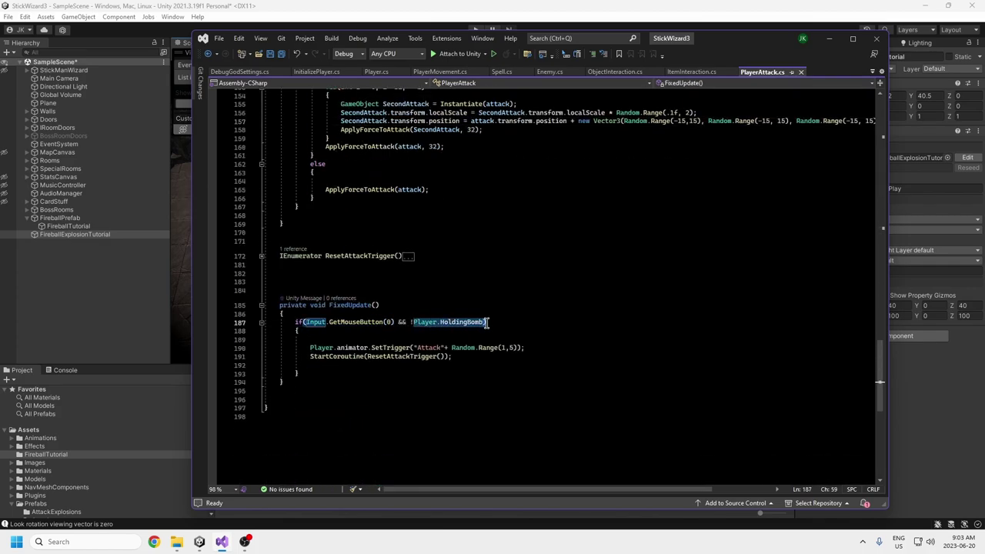
{"action": "left_click", "coordinate": [315, 322]}
{"action": "left_click_drag", "start_coordinate": [306, 322], "coordinate": [389, 323]}
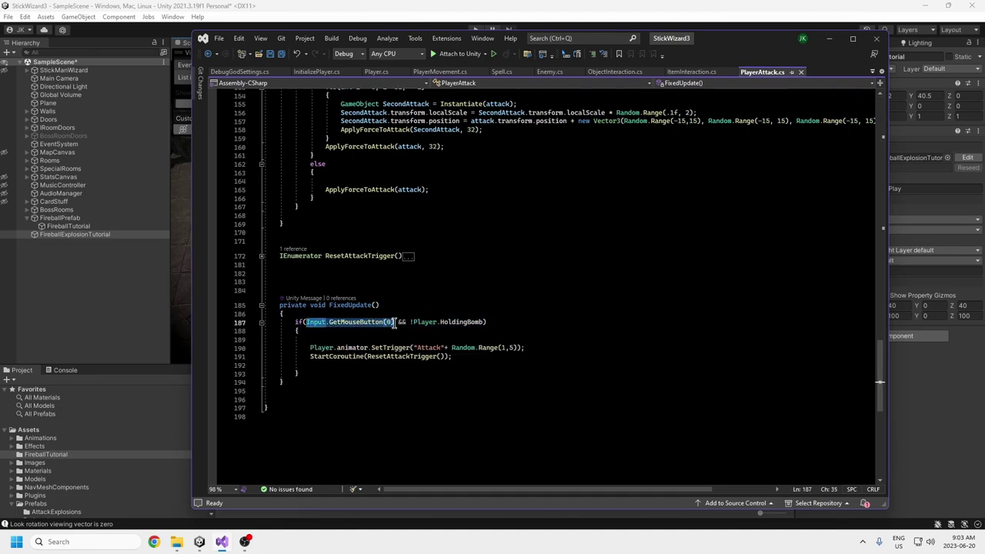
{"action": "left_click_drag", "start_coordinate": [310, 348], "coordinate": [525, 348]}
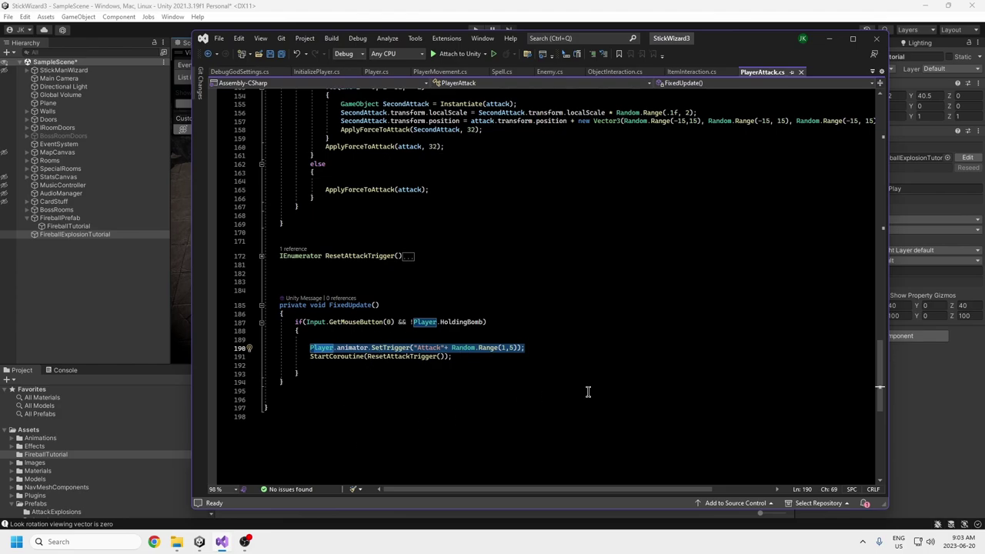
Step: Glance at Unity, then scroll through the Attack() method highlighting its code blocks
{"action": "left_click", "coordinate": [920, 395]}
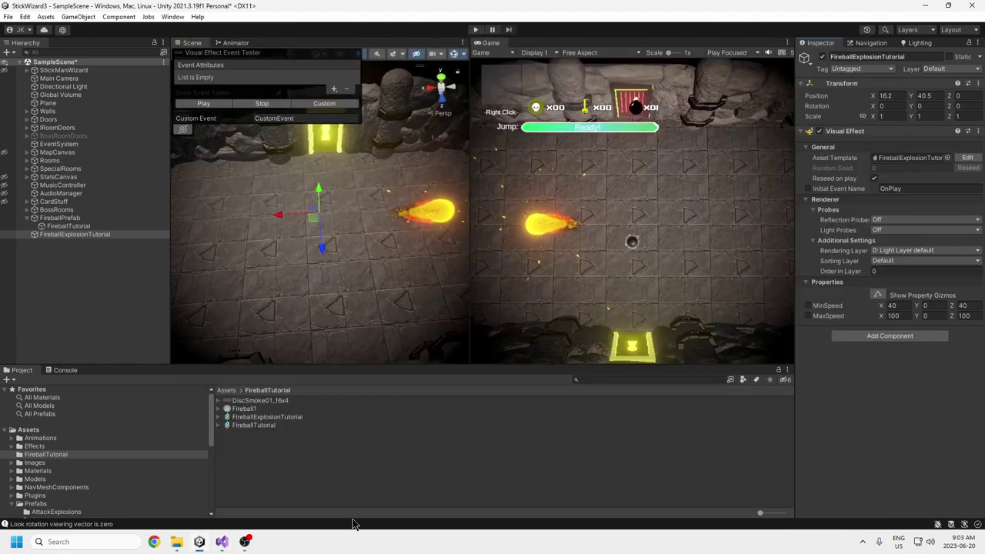
{"action": "left_click", "coordinate": [221, 542]}
{"action": "scroll", "coordinate": [408, 341], "scroll_direction": "up", "scroll_amount": 10}
{"action": "scroll", "coordinate": [407, 341], "scroll_direction": "down", "scroll_amount": 4}
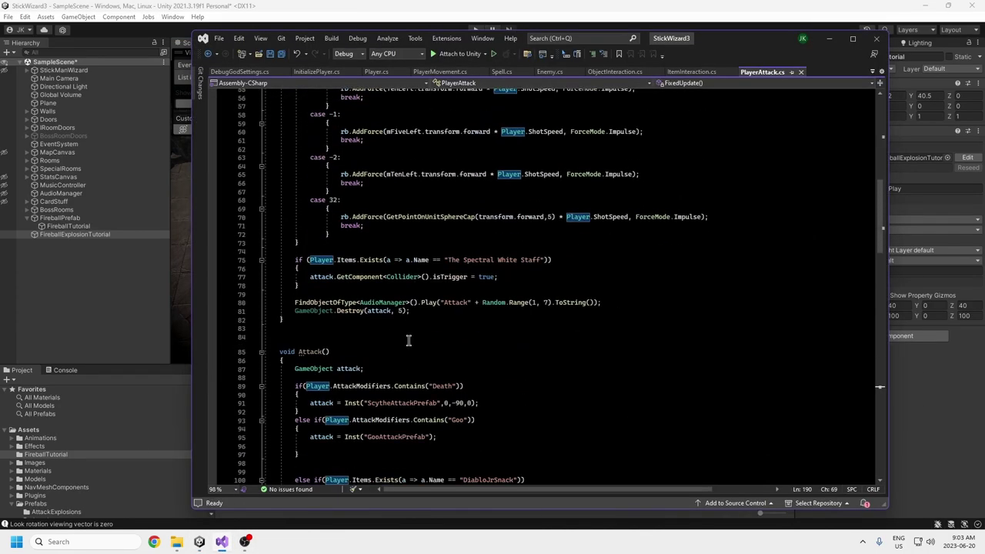
{"action": "left_click_drag", "start_coordinate": [300, 223], "coordinate": [333, 224]}
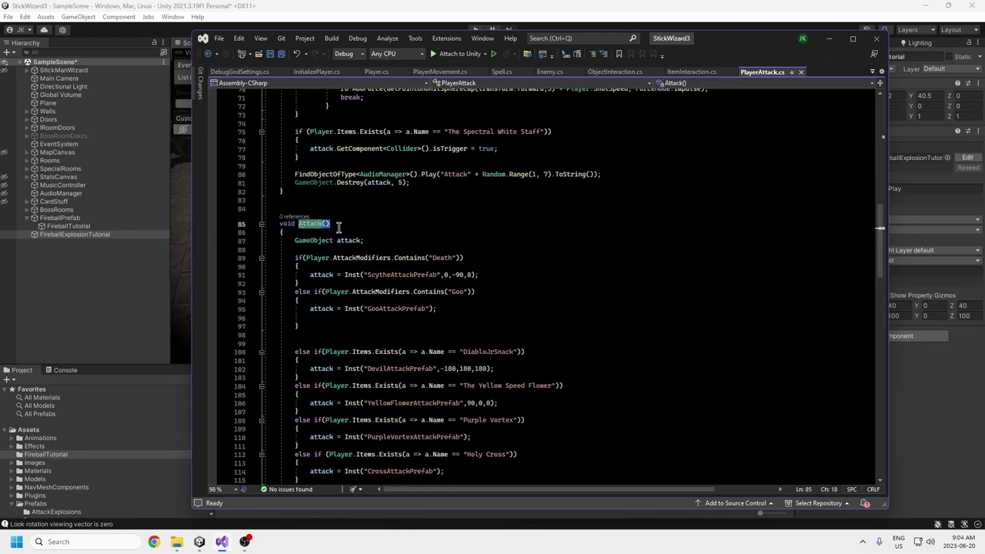
{"action": "scroll", "coordinate": [435, 291], "scroll_direction": "down", "scroll_amount": 1}
{"action": "scroll", "coordinate": [435, 290], "scroll_direction": "down", "scroll_amount": 1}
{"action": "left_click_drag", "start_coordinate": [266, 201], "coordinate": [422, 277]}
{"action": "scroll", "coordinate": [408, 277], "scroll_direction": "down", "scroll_amount": 2}
{"action": "left_click_drag", "start_coordinate": [306, 239], "coordinate": [478, 397]}
{"action": "scroll", "coordinate": [477, 398], "scroll_direction": "down", "scroll_amount": 3}
Step: Highlight the Firefly item check on line 116 and every Inst call spawning FireAttackPrefab
{"action": "left_click", "coordinate": [476, 355]}
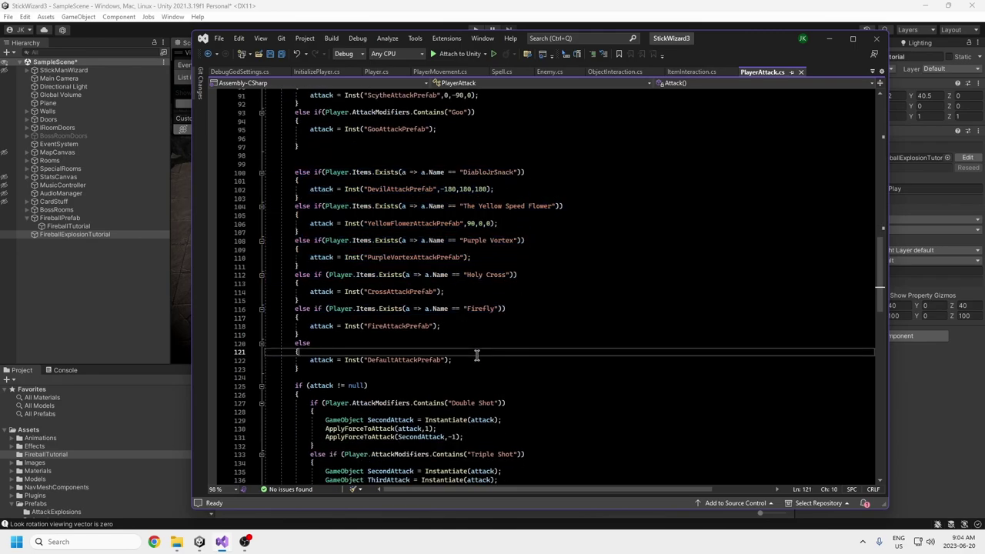
{"action": "scroll", "coordinate": [377, 312], "scroll_direction": "down", "scroll_amount": 2}
{"action": "left_click_drag", "start_coordinate": [358, 260], "coordinate": [505, 260]}
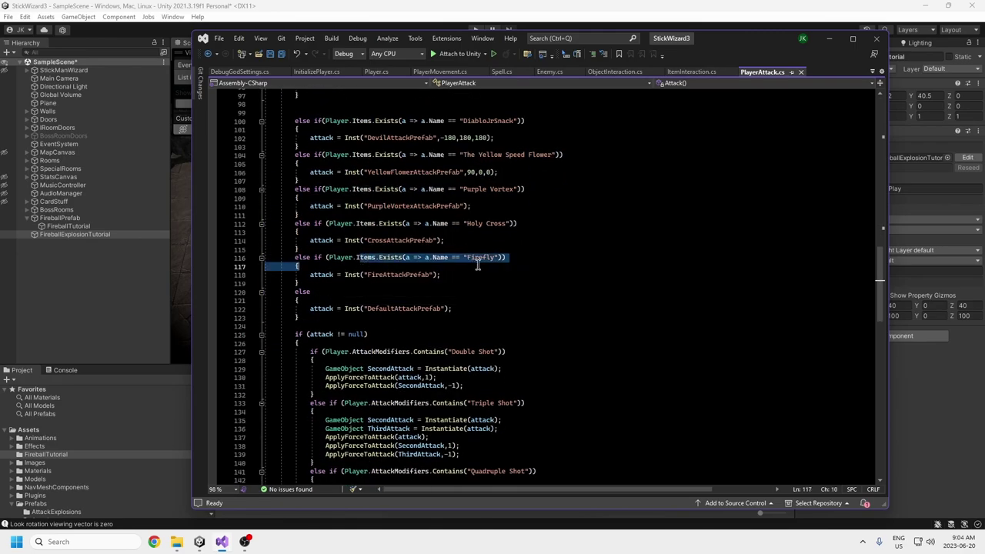
{"action": "left_click", "coordinate": [477, 261]}
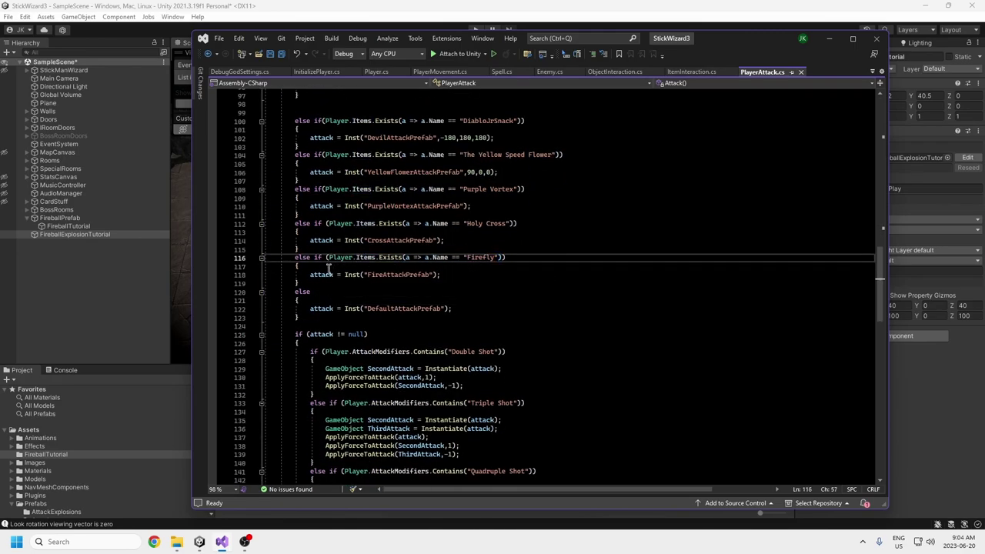
{"action": "double_click", "coordinate": [356, 276]}
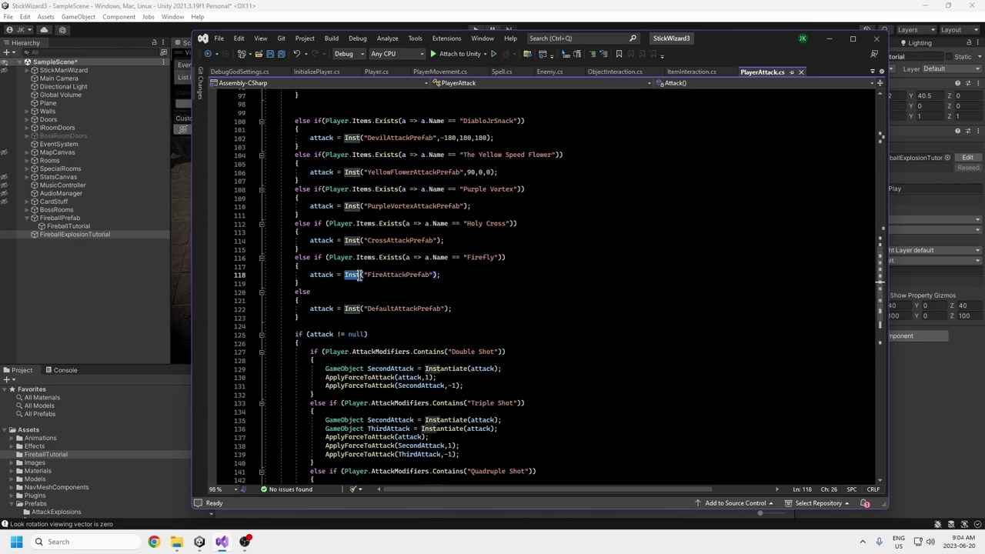
{"action": "left_click", "coordinate": [400, 277]}
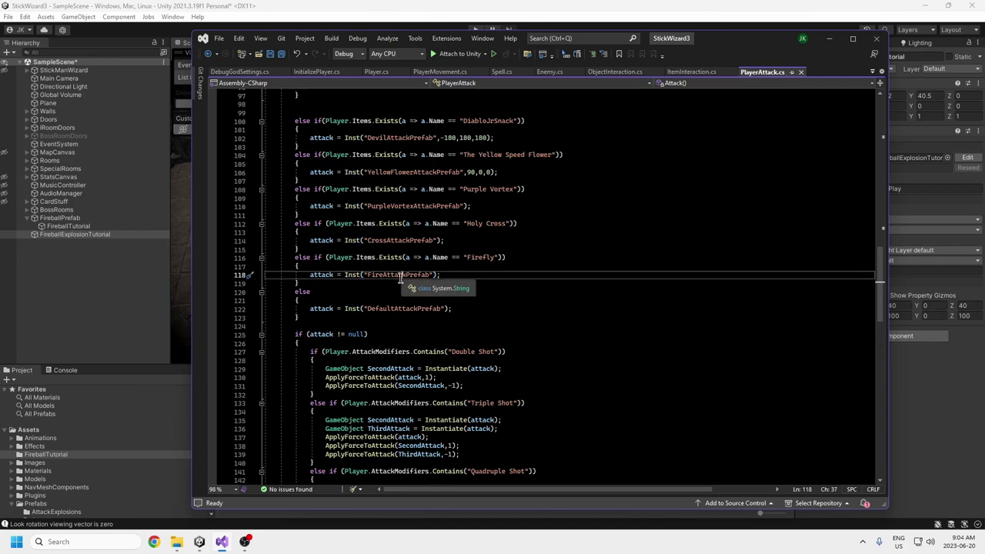
{"action": "left_click_drag", "start_coordinate": [368, 275], "coordinate": [418, 275]}
{"action": "left_click", "coordinate": [352, 275]}
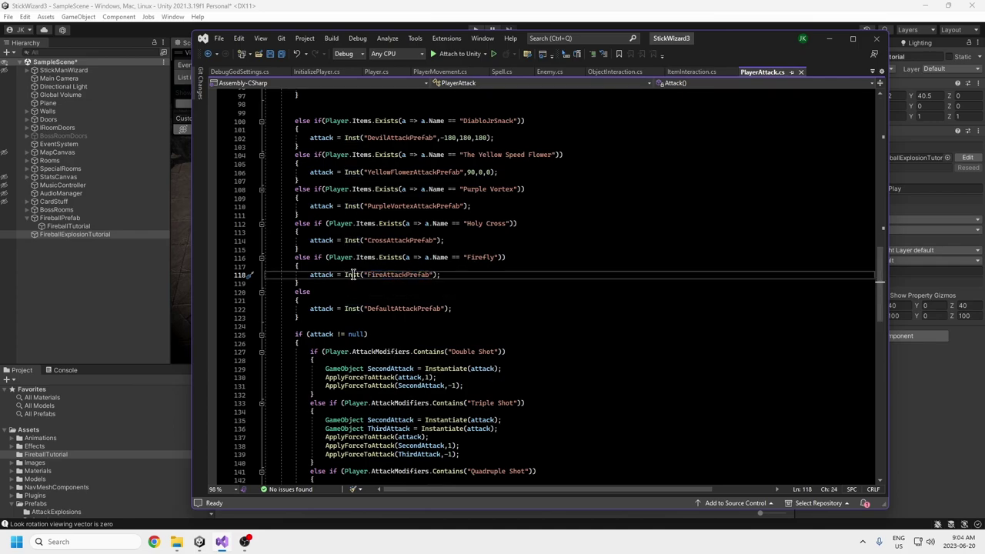
Step: Go to Inst's definition and review its startLocation and Quaternion.Euler rotation lines, full screen
{"action": "key", "text": "F12"}
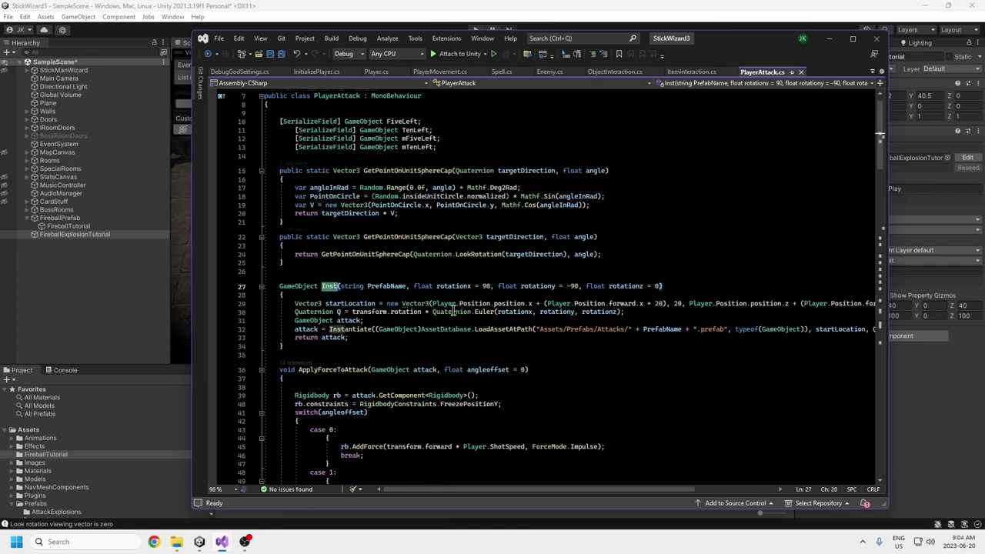
{"action": "left_click", "coordinate": [852, 38]}
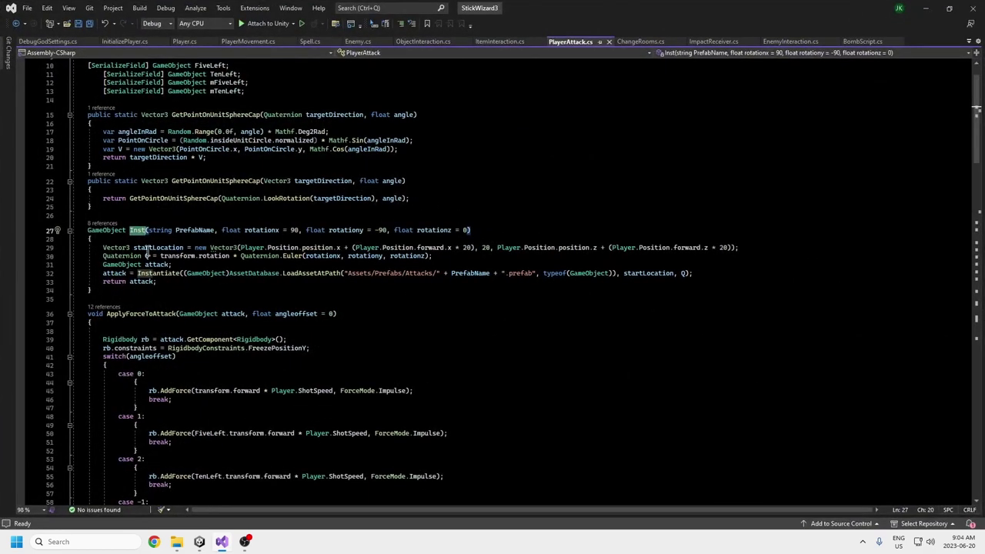
{"action": "left_click_drag", "start_coordinate": [133, 248], "coordinate": [729, 248]}
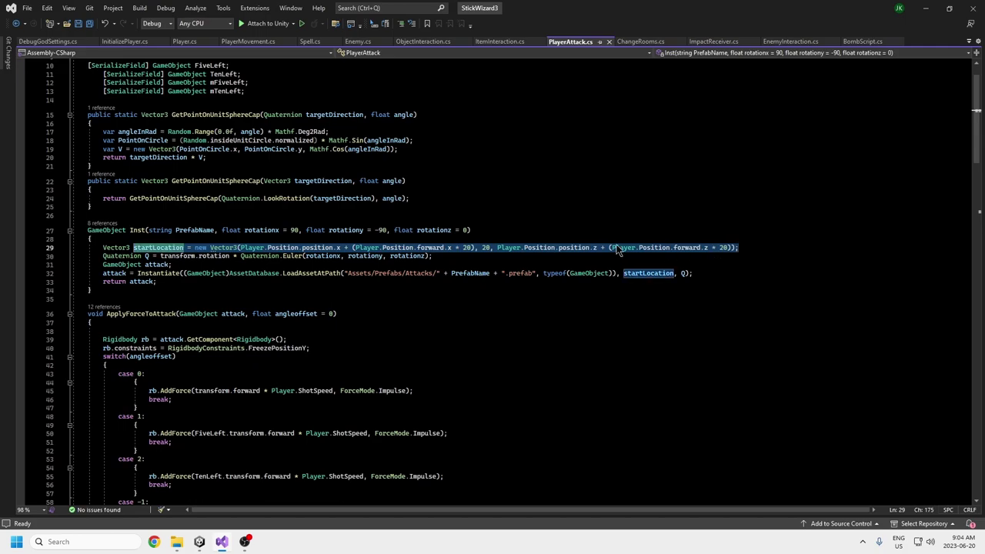
{"action": "left_click", "coordinate": [622, 242]}
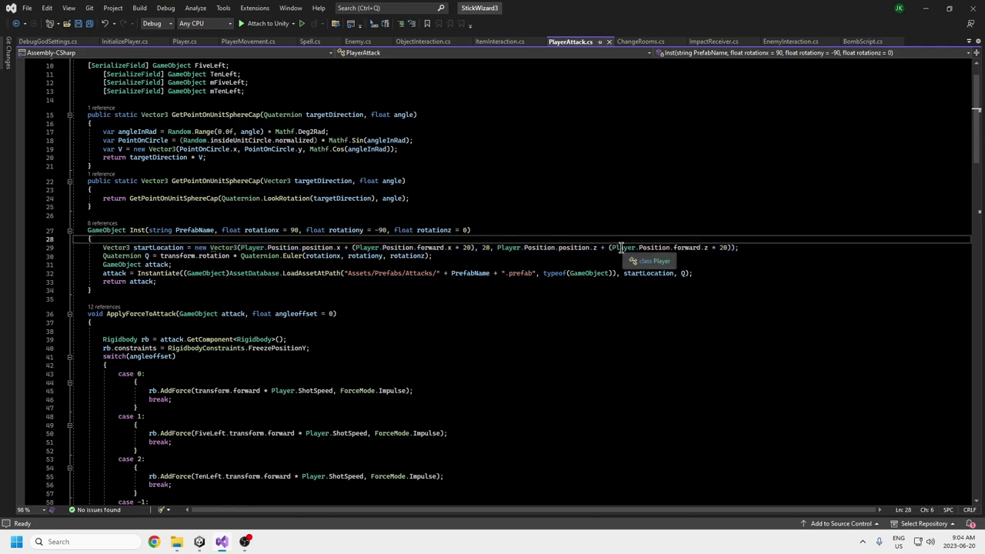
{"action": "left_click", "coordinate": [243, 248]}
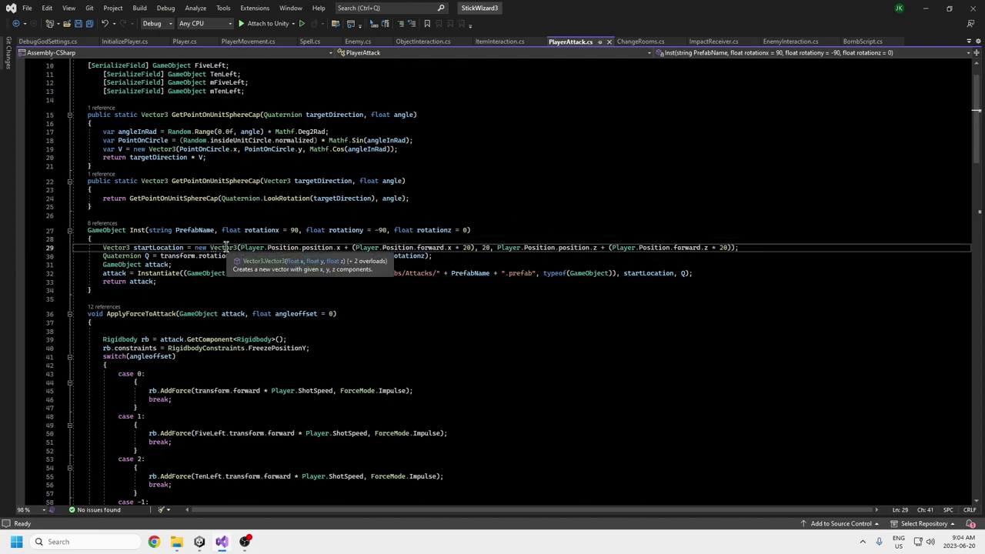
{"action": "left_click_drag", "start_coordinate": [102, 256], "coordinate": [433, 259]}
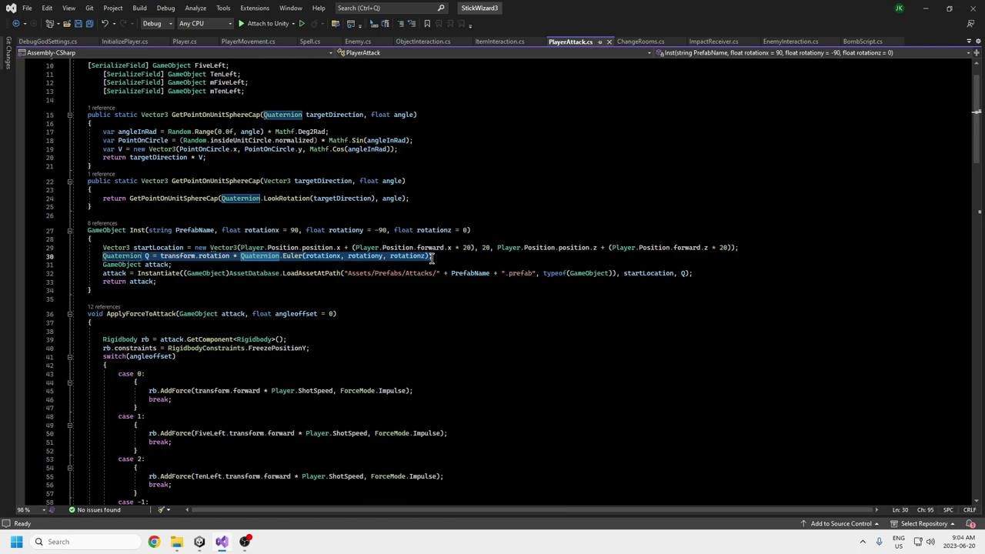
{"action": "left_click", "coordinate": [311, 258]}
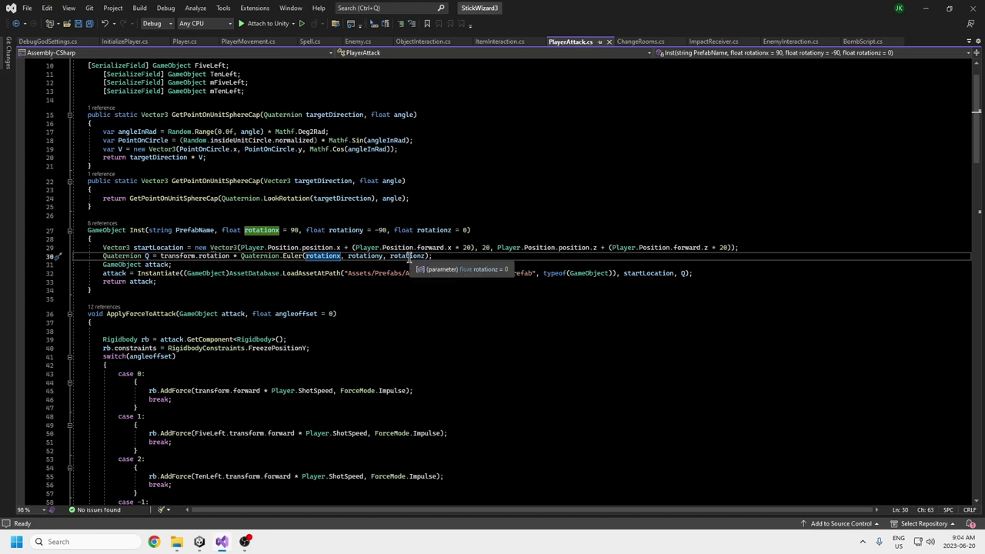
{"action": "double_click", "coordinate": [572, 7]}
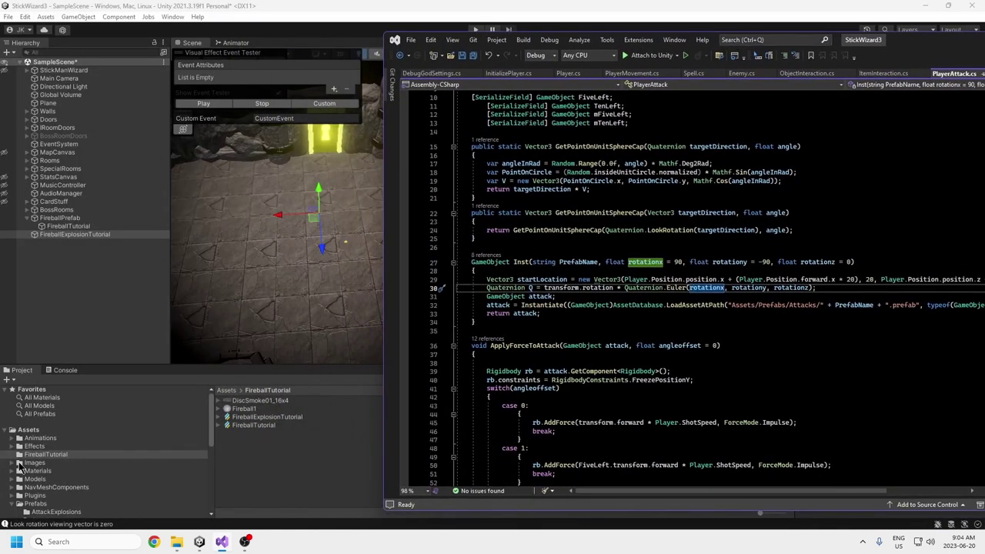
Step: Inspect the FireAttackPrefab asset in the Prefabs/Attacks folder
{"action": "scroll", "coordinate": [15, 491], "scroll_direction": "down", "scroll_amount": 2}
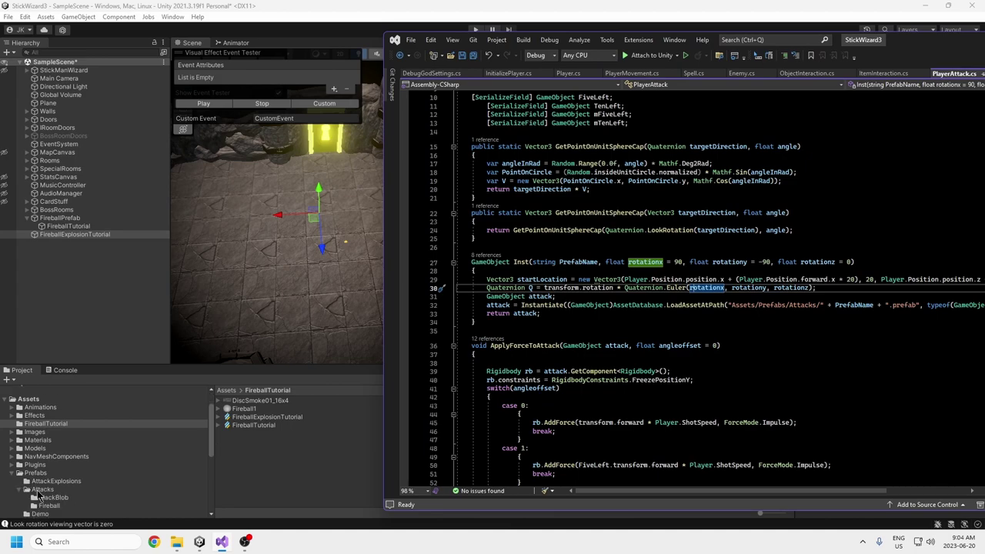
{"action": "left_click", "coordinate": [40, 490]}
{"action": "left_click", "coordinate": [258, 455]}
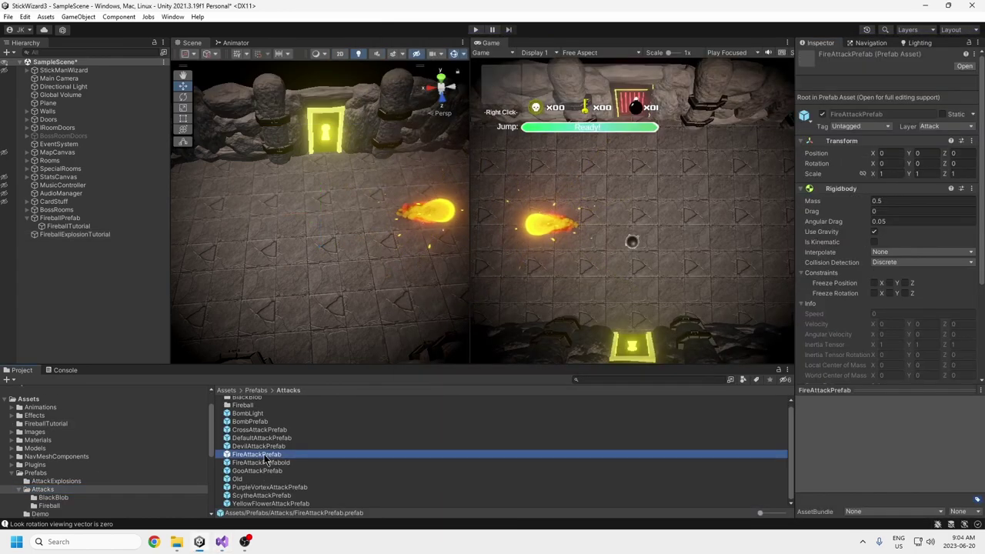
Step: Drag FireballPrefab and FireballExplosionTutorial from the Hierarchy into FireballTutorial as prefab assets
{"action": "left_click", "coordinate": [64, 219]}
{"action": "scroll", "coordinate": [61, 477], "scroll_direction": "down", "scroll_amount": 4}
{"action": "scroll", "coordinate": [59, 447], "scroll_direction": "up", "scroll_amount": 4}
{"action": "scroll", "coordinate": [54, 428], "scroll_direction": "up", "scroll_amount": 3}
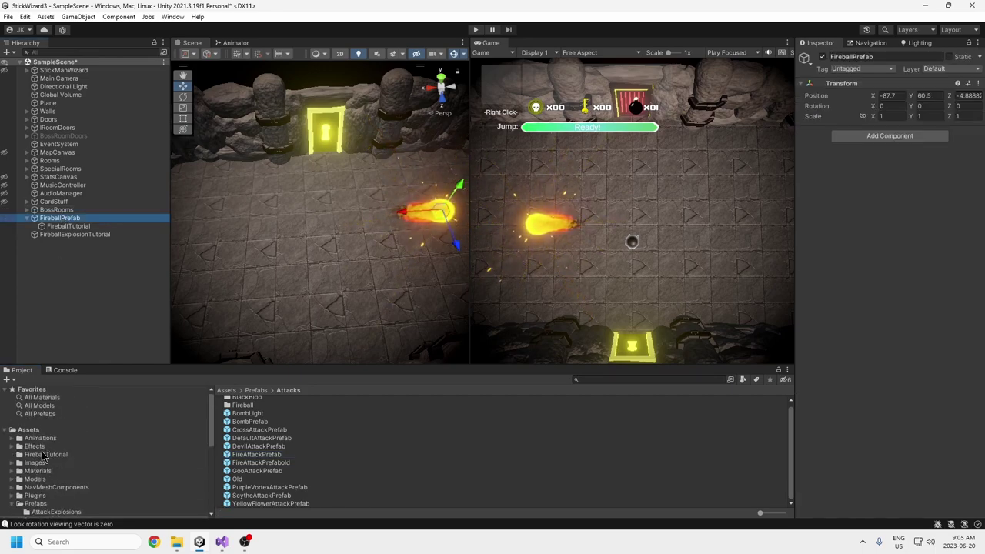
{"action": "left_click_drag", "start_coordinate": [44, 462], "coordinate": [262, 438]}
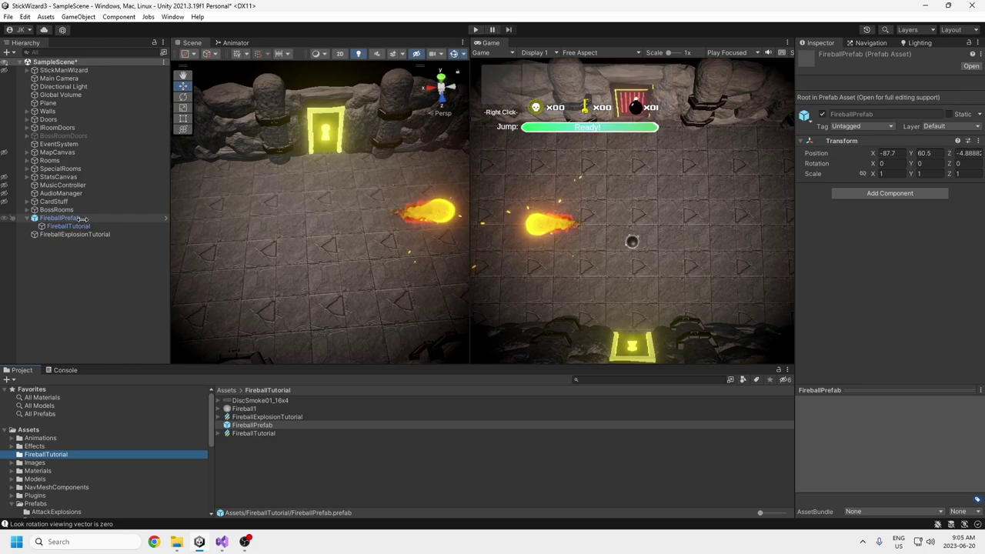
{"action": "left_click_drag", "start_coordinate": [74, 234], "coordinate": [255, 449]}
Step: Back in Visual Studio, highlight line 32's "Assets/Prefabs/Attacks/" prefab loading path
{"action": "left_click", "coordinate": [222, 541]}
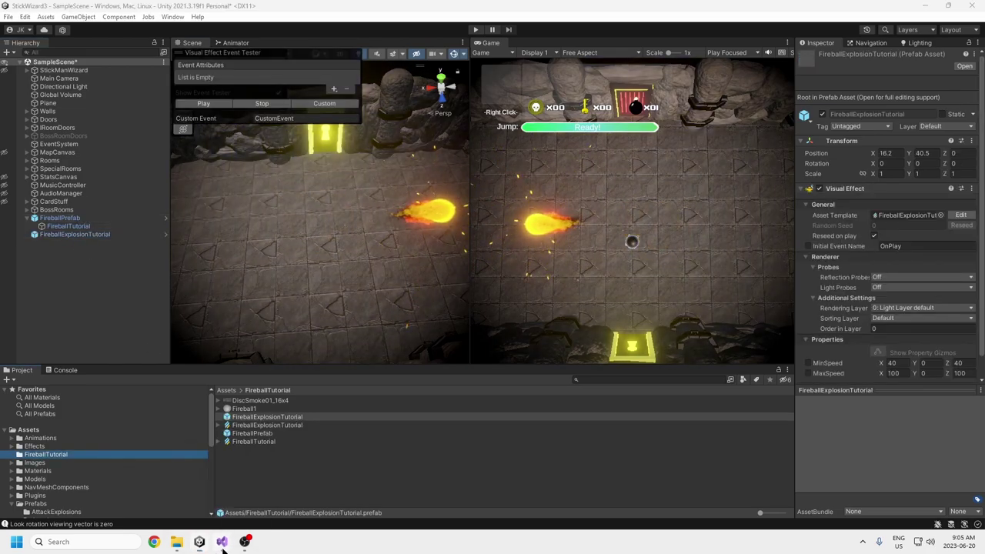
{"action": "left_click_drag", "start_coordinate": [545, 305], "coordinate": [756, 306]}
{"action": "left_click_drag", "start_coordinate": [915, 43], "coordinate": [759, 46]}
{"action": "left_click_drag", "start_coordinate": [576, 307], "coordinate": [757, 307]}
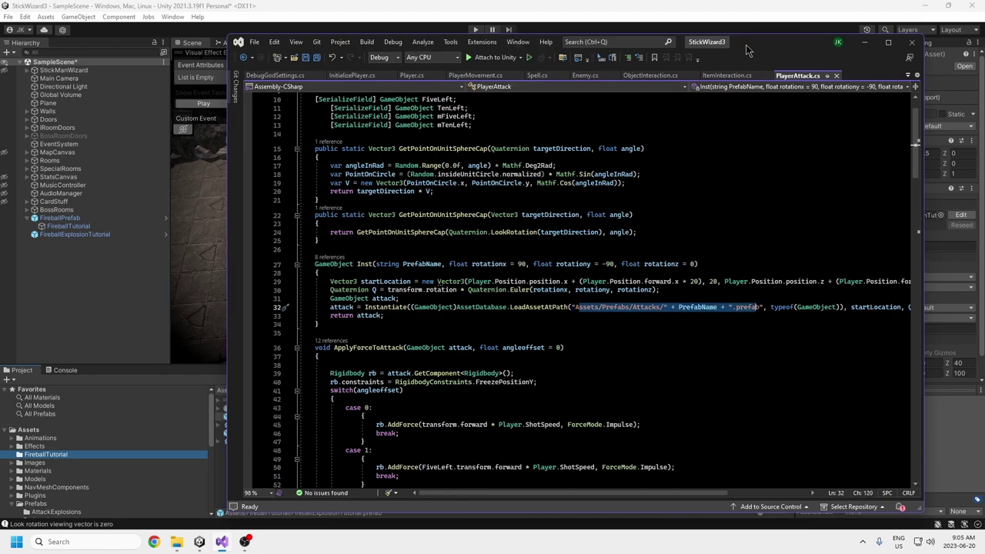
Step: Uncover Unity and select the FireballExplosionTutorial prefab asset in the FireballTutorial folder
{"action": "left_click_drag", "start_coordinate": [745, 45], "coordinate": [902, 52]}
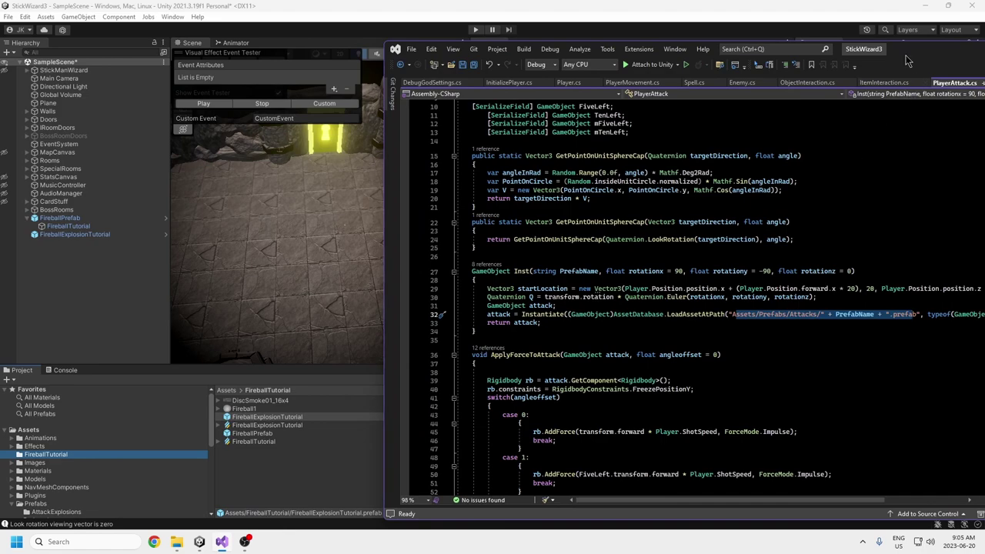
{"action": "left_click", "coordinate": [267, 511]}
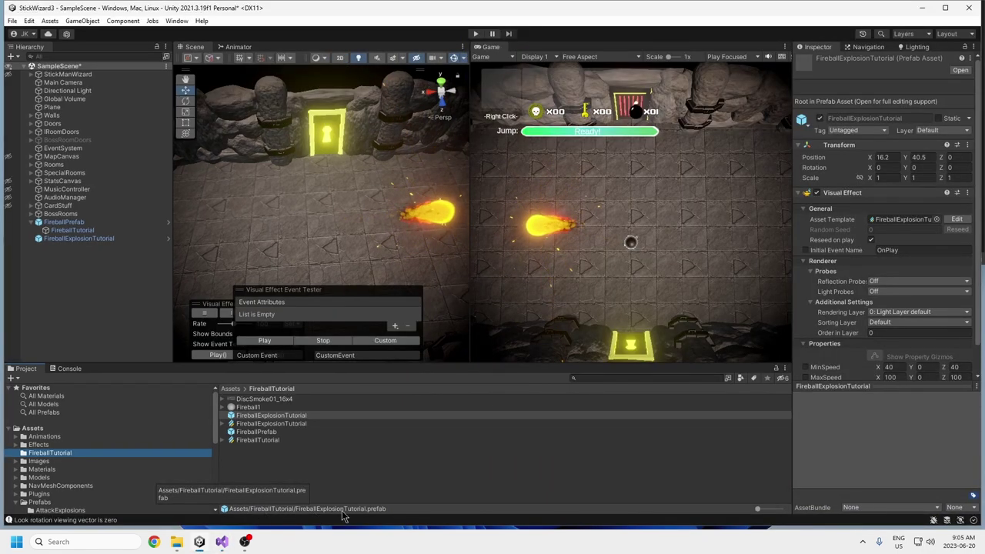
{"action": "left_click", "coordinate": [456, 417]}
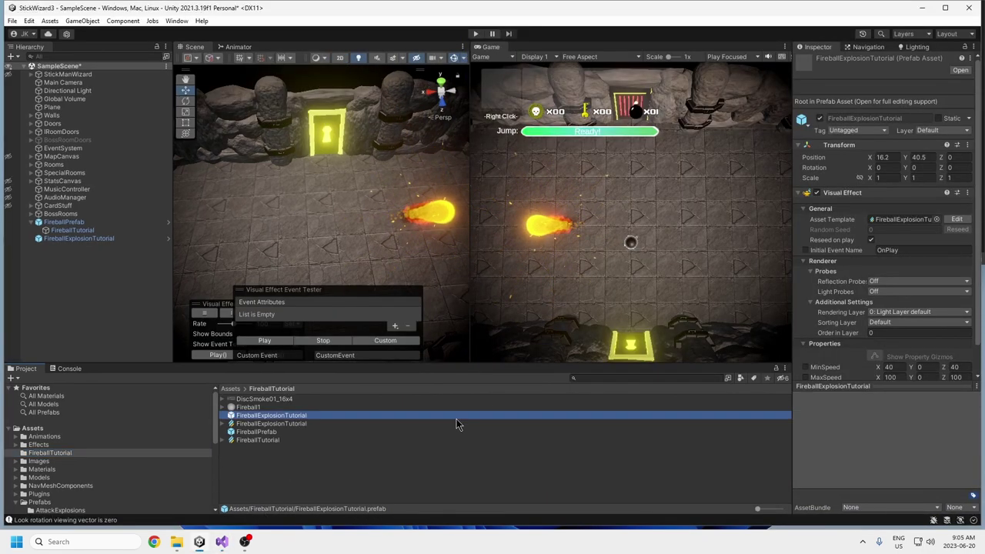
{"action": "mouse_move", "coordinate": [223, 544]}
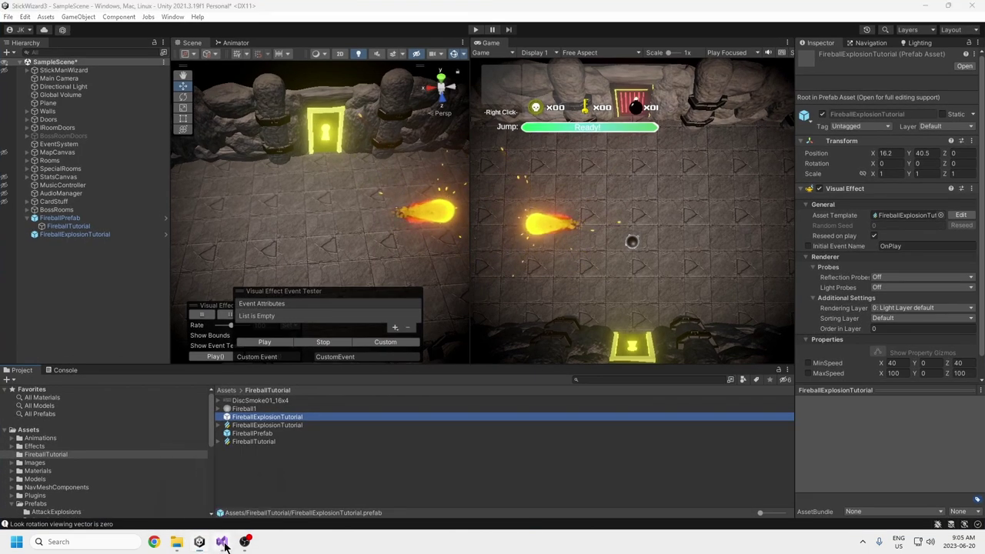
{"action": "left_click", "coordinate": [222, 492]}
Step: Maximize Visual Studio and highlight the return attack line and random attack sound call
{"action": "left_click_drag", "start_coordinate": [914, 15], "coordinate": [710, 28]}
{"action": "left_click", "coordinate": [745, 9]}
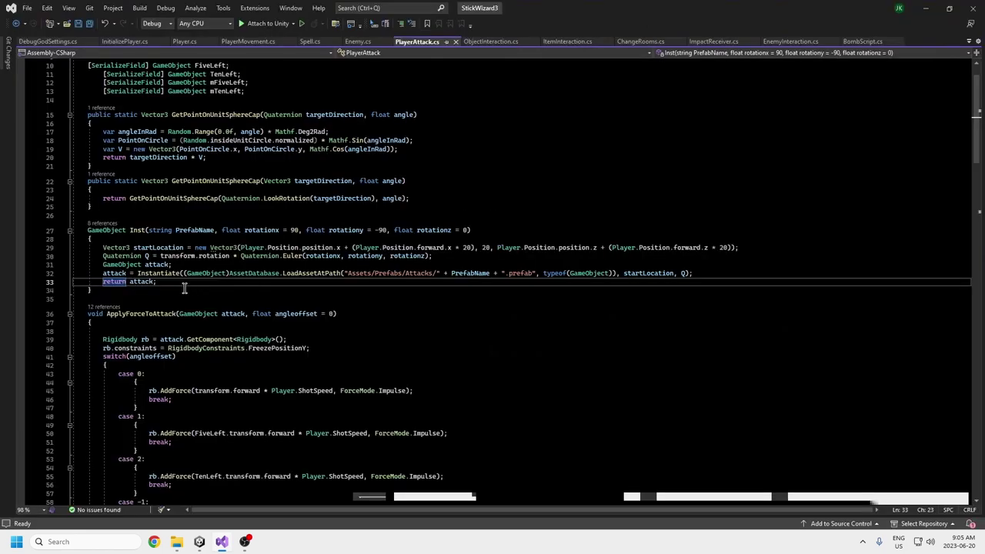
{"action": "left_click_drag", "start_coordinate": [157, 282], "coordinate": [101, 284]}
{"action": "scroll", "coordinate": [100, 284], "scroll_direction": "down", "scroll_amount": 13}
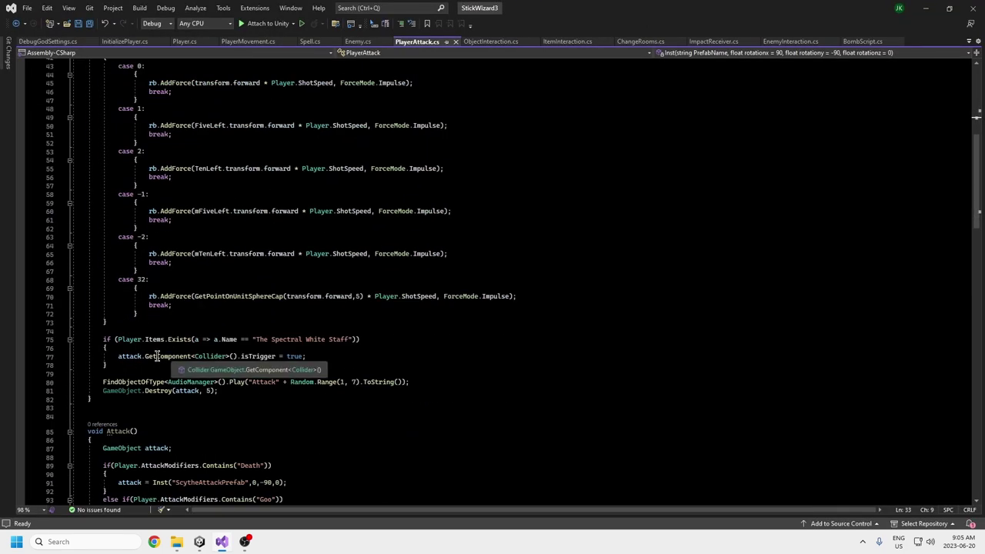
{"action": "left_click", "coordinate": [108, 332]}
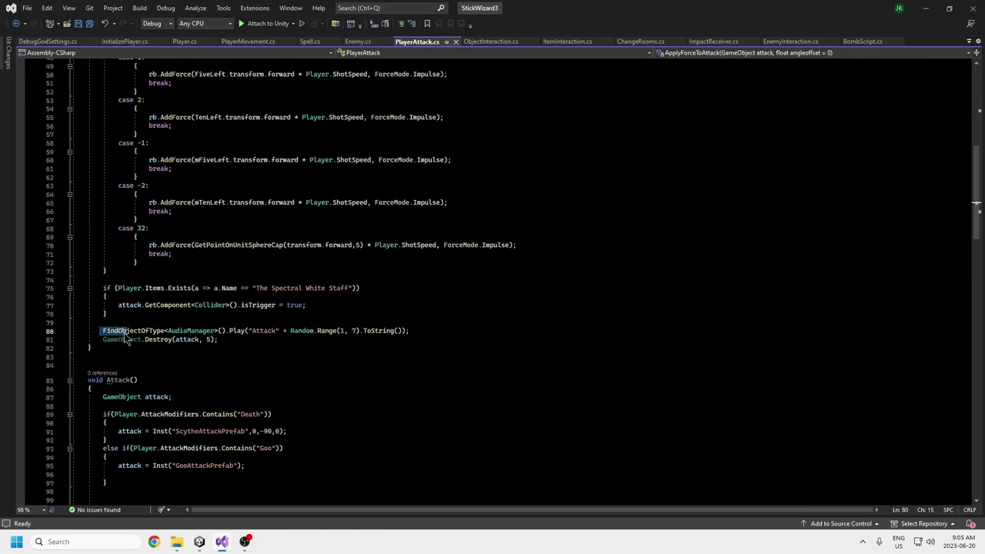
{"action": "left_click_drag", "start_coordinate": [252, 331], "coordinate": [400, 331]}
{"action": "scroll", "coordinate": [146, 312], "scroll_direction": "down", "scroll_amount": 20}
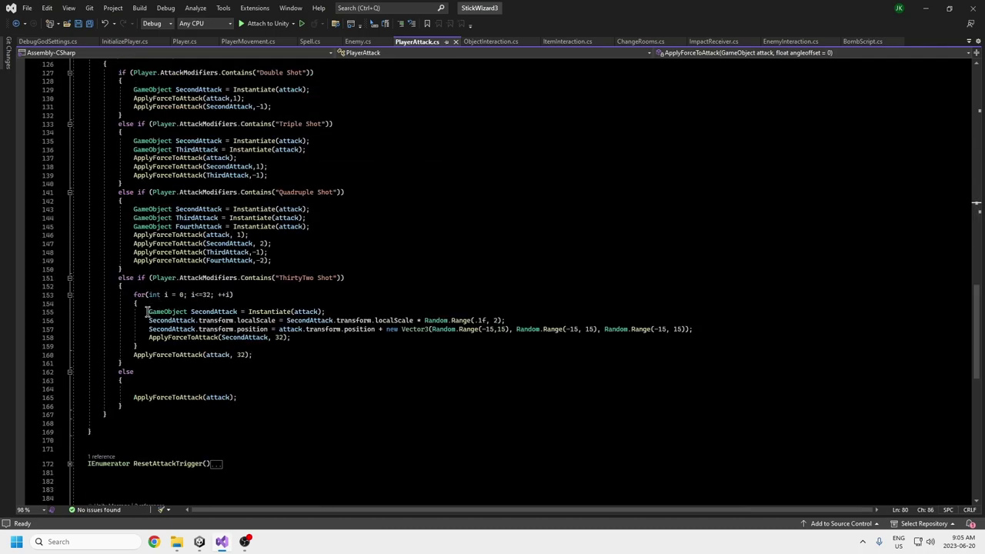
Step: Highlight the ThirtyTwo Shot loop and ApplyForceToAttack call, then go to its definition
{"action": "left_click_drag", "start_coordinate": [148, 312], "coordinate": [283, 352]}
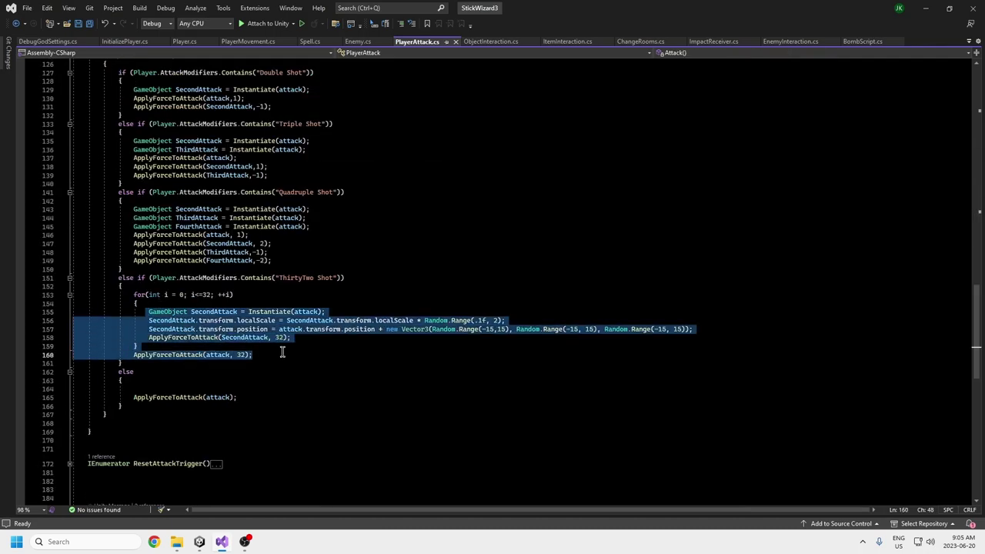
{"action": "left_click", "coordinate": [265, 355]}
{"action": "left_click_drag", "start_coordinate": [135, 397], "coordinate": [231, 406]}
{"action": "left_click", "coordinate": [160, 402]}
{"action": "left_click_drag", "start_coordinate": [133, 397], "coordinate": [235, 398]}
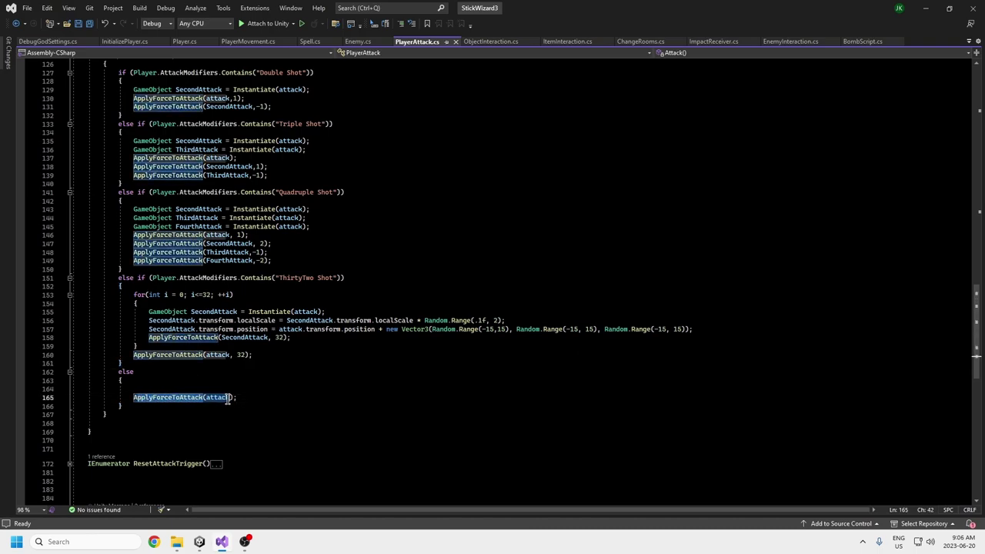
{"action": "scroll", "coordinate": [279, 340], "scroll_direction": "up", "scroll_amount": 2}
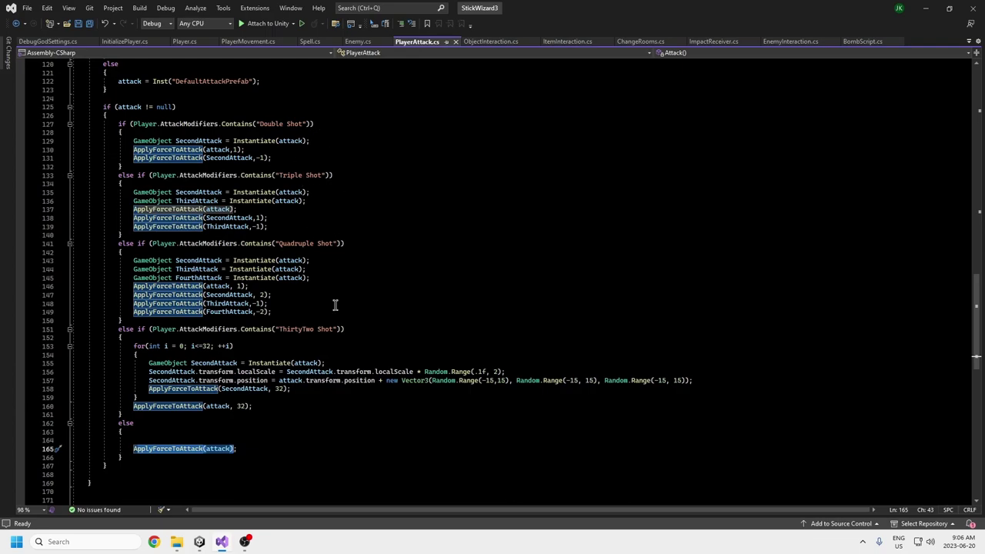
{"action": "left_click", "coordinate": [186, 448]}
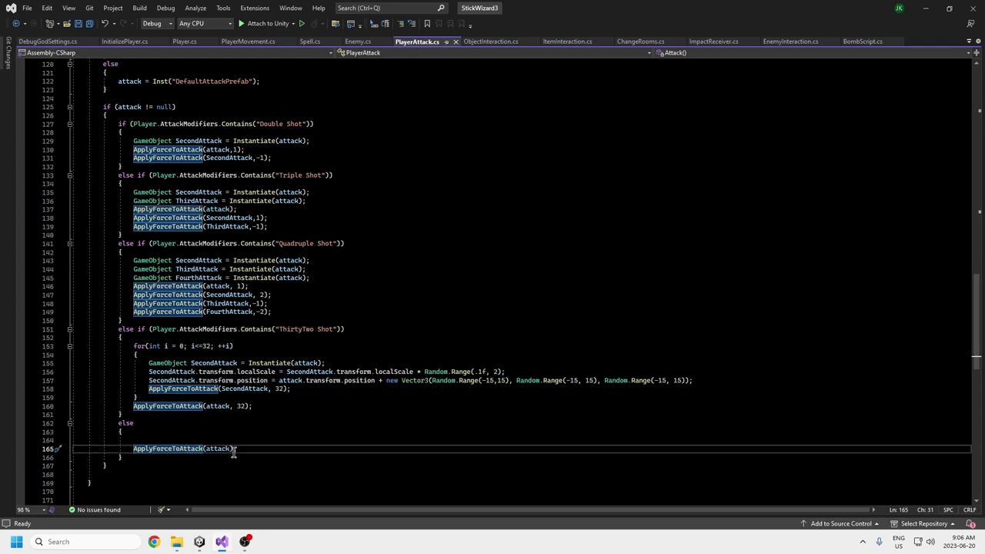
{"action": "key", "text": "F12"}
Step: Highlight the FreezePositionY constraint and the forward AddForce using Player.ShotSpeed
{"action": "scroll", "coordinate": [306, 408], "scroll_direction": "down", "scroll_amount": 3}
{"action": "left_click_drag", "start_coordinate": [102, 230], "coordinate": [314, 239]}
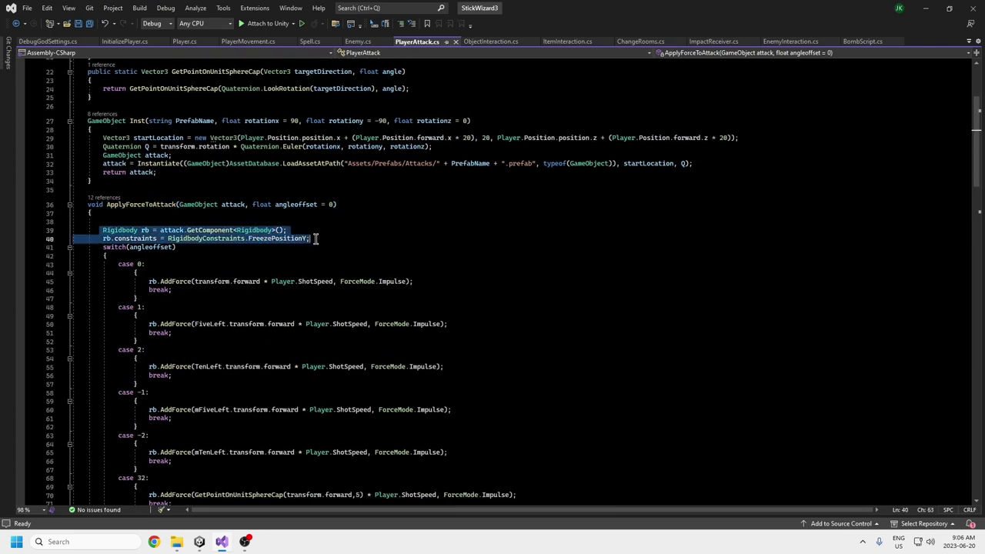
{"action": "left_click", "coordinate": [174, 232]}
{"action": "left_click_drag", "start_coordinate": [104, 239], "coordinate": [299, 238]}
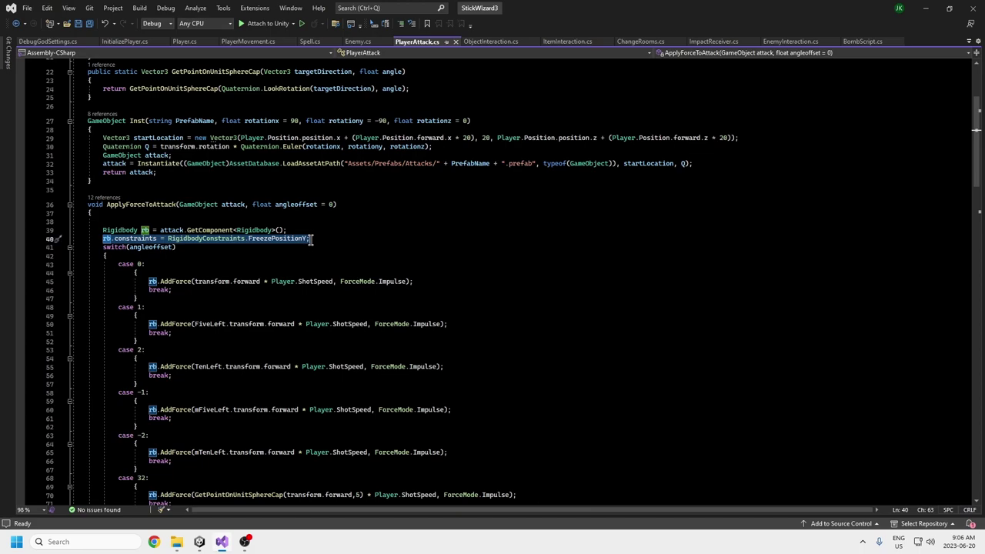
{"action": "scroll", "coordinate": [240, 281], "scroll_direction": "down", "scroll_amount": 3}
{"action": "left_click_drag", "start_coordinate": [160, 204], "coordinate": [410, 205]}
{"action": "left_click", "coordinate": [245, 205]}
{"action": "double_click", "coordinate": [236, 204]}
{"action": "left_click_drag", "start_coordinate": [272, 205], "coordinate": [337, 204]}
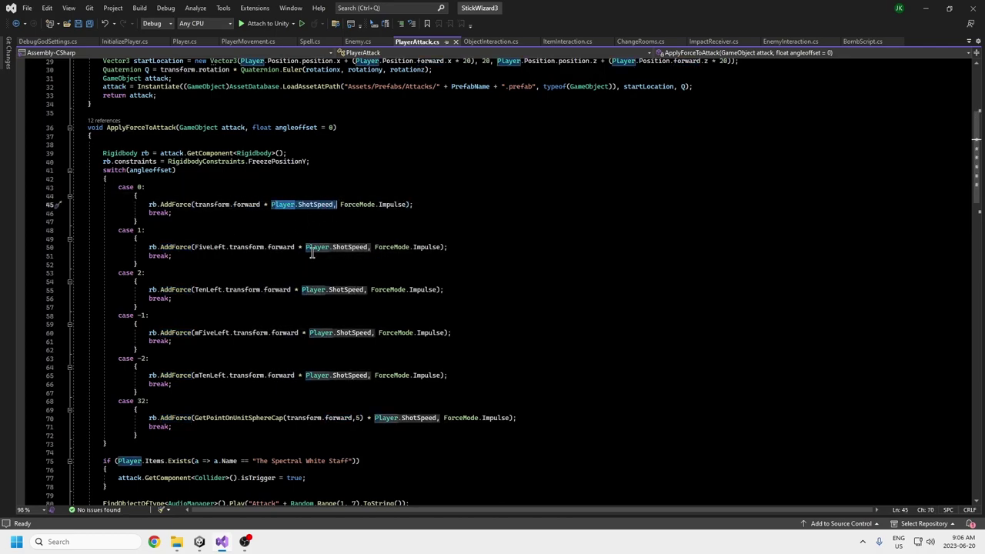
{"action": "scroll", "coordinate": [322, 288], "scroll_direction": "down", "scroll_amount": 3}
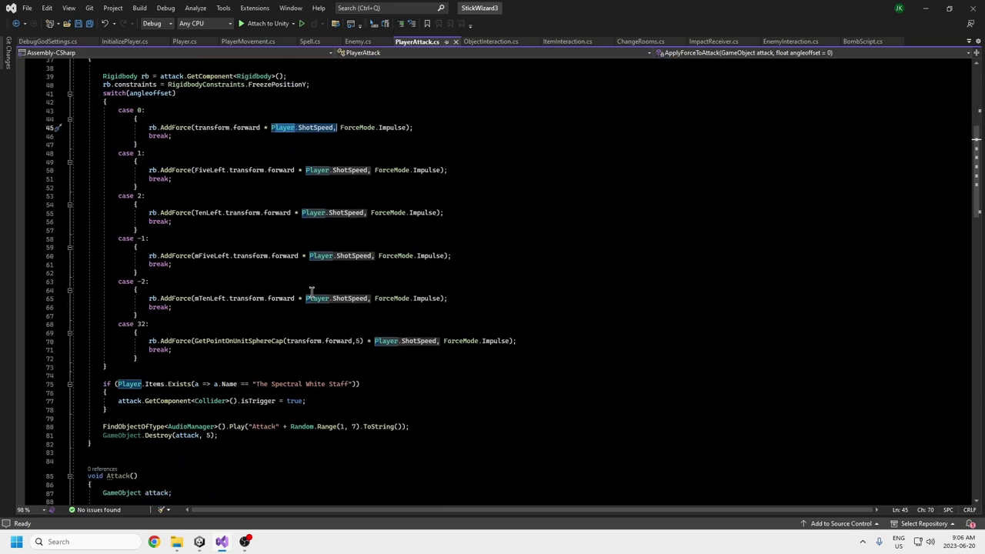
{"action": "left_click", "coordinate": [311, 41]}
Step: Scroll Spell.cs to the collision code and mark the collider and collision variables
{"action": "scroll", "coordinate": [254, 277], "scroll_direction": "up", "scroll_amount": 7}
{"action": "scroll", "coordinate": [255, 289], "scroll_direction": "up", "scroll_amount": 15}
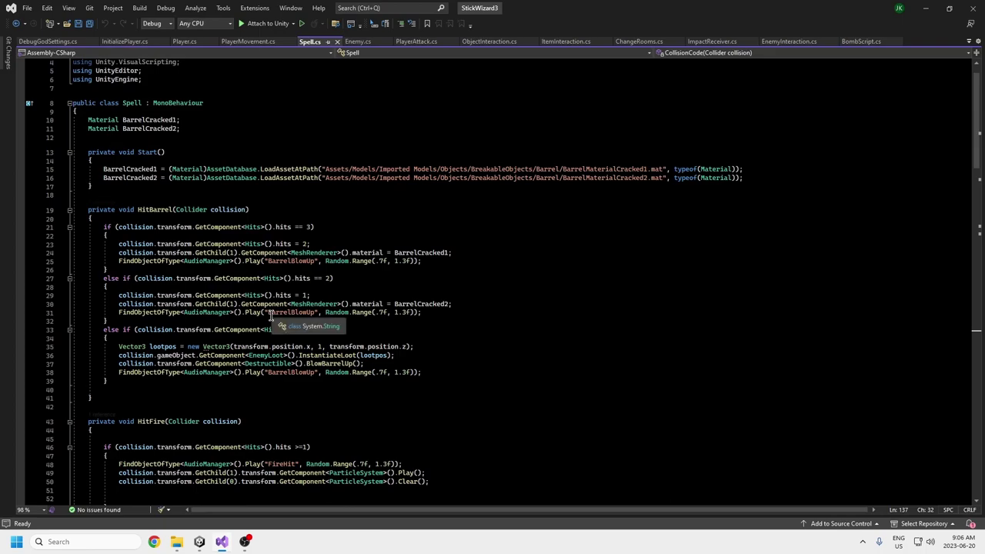
{"action": "scroll", "coordinate": [262, 308], "scroll_direction": "down", "scroll_amount": 20}
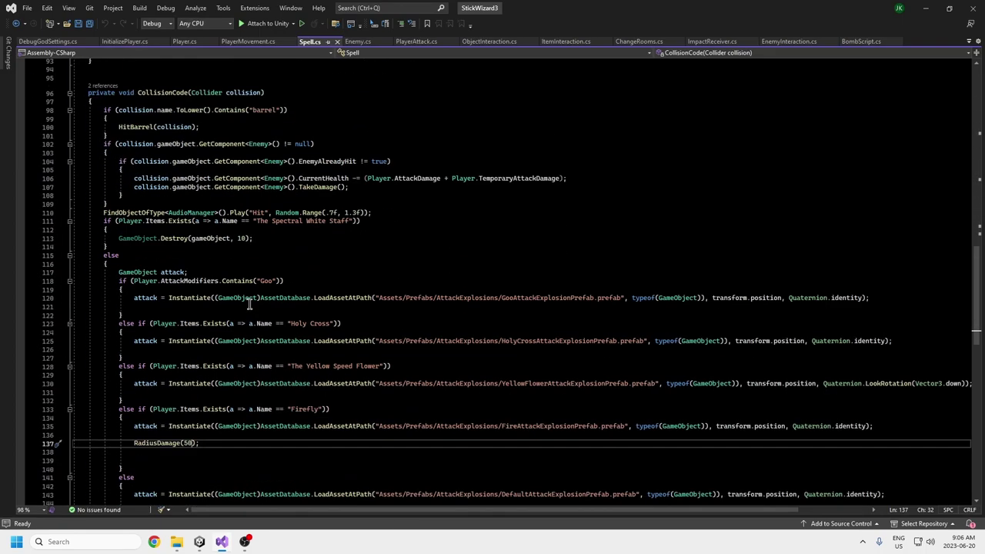
{"action": "scroll", "coordinate": [249, 304], "scroll_direction": "up", "scroll_amount": 2}
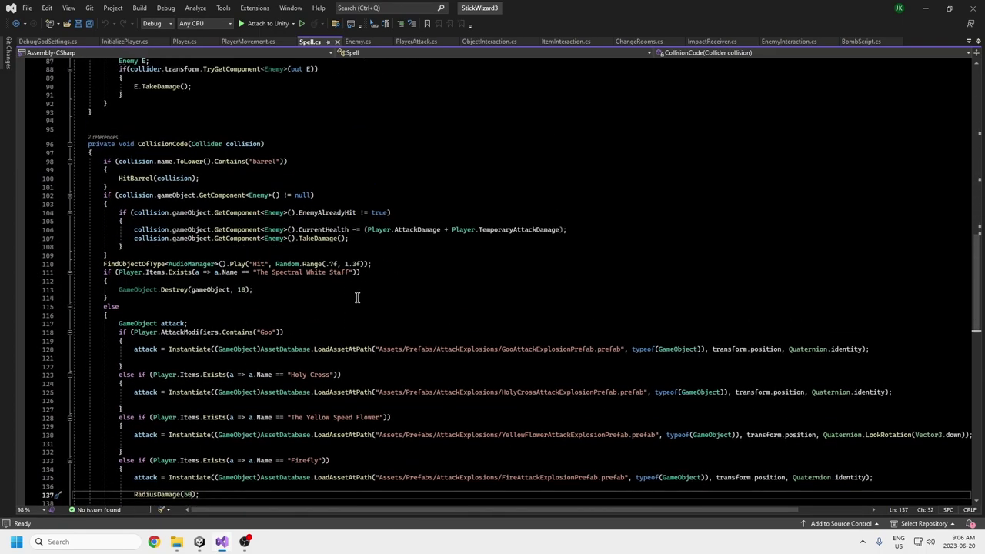
{"action": "scroll", "coordinate": [357, 297], "scroll_direction": "down", "scroll_amount": 15}
{"action": "left_click_drag", "start_coordinate": [100, 353], "coordinate": [235, 354]}
{"action": "left_click", "coordinate": [154, 354]}
{"action": "left_click", "coordinate": [211, 353]}
{"action": "left_click", "coordinate": [259, 336]}
Step: Highlight the Firefly explosion Instantiate call and RadiusDamage method body, then return to Unity
{"action": "scroll", "coordinate": [259, 336], "scroll_direction": "up", "scroll_amount": 8}
{"action": "left_click_drag", "start_coordinate": [119, 281], "coordinate": [248, 281]}
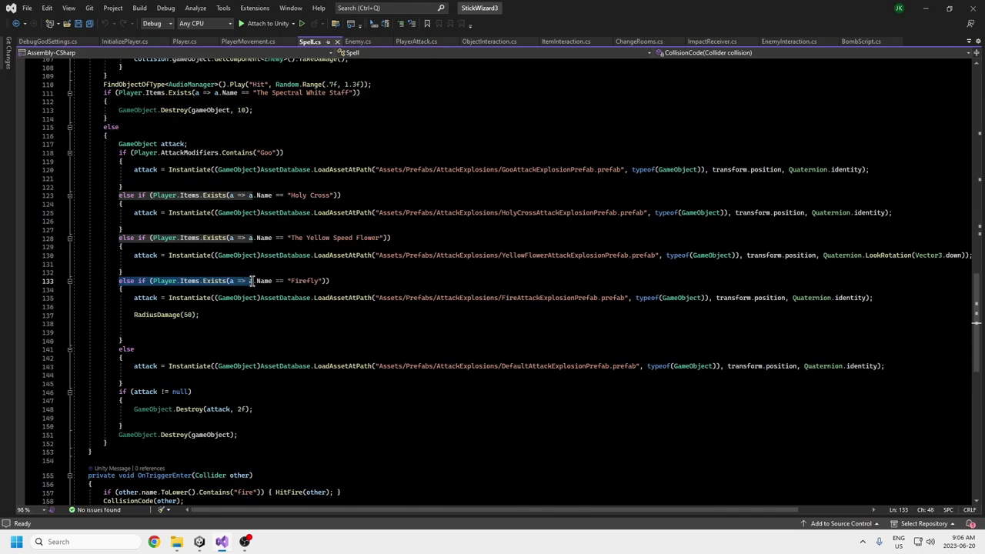
{"action": "left_click", "coordinate": [251, 281]}
{"action": "double_click", "coordinate": [317, 281]}
{"action": "mouse_move", "coordinate": [170, 298]}
{"action": "left_mouse_down"}
{"action": "mouse_move", "coordinate": [73, 298]}
{"action": "mouse_move", "coordinate": [828, 303]}
{"action": "left_mouse_up"}
{"action": "left_click", "coordinate": [163, 314]}
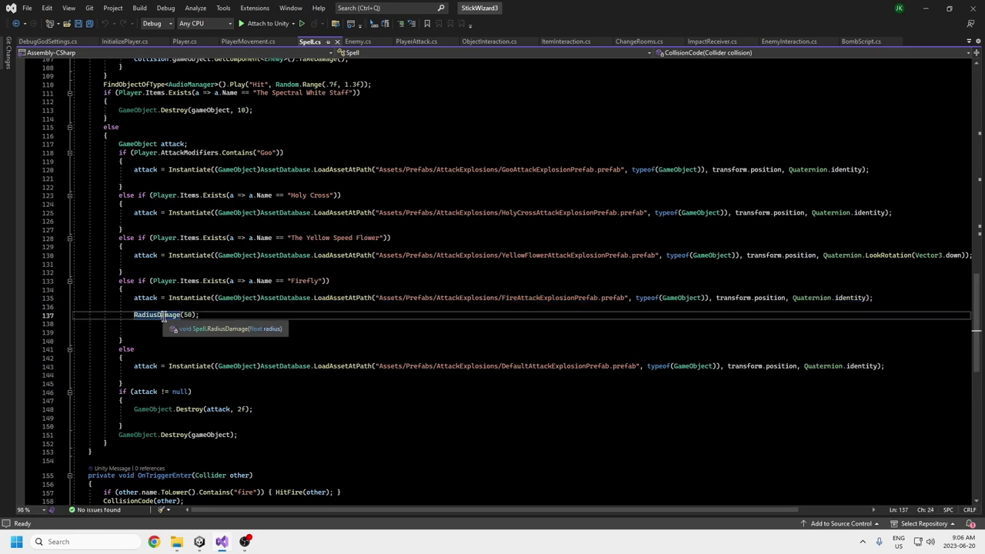
{"action": "scroll", "coordinate": [209, 346], "scroll_direction": "up", "scroll_amount": 11}
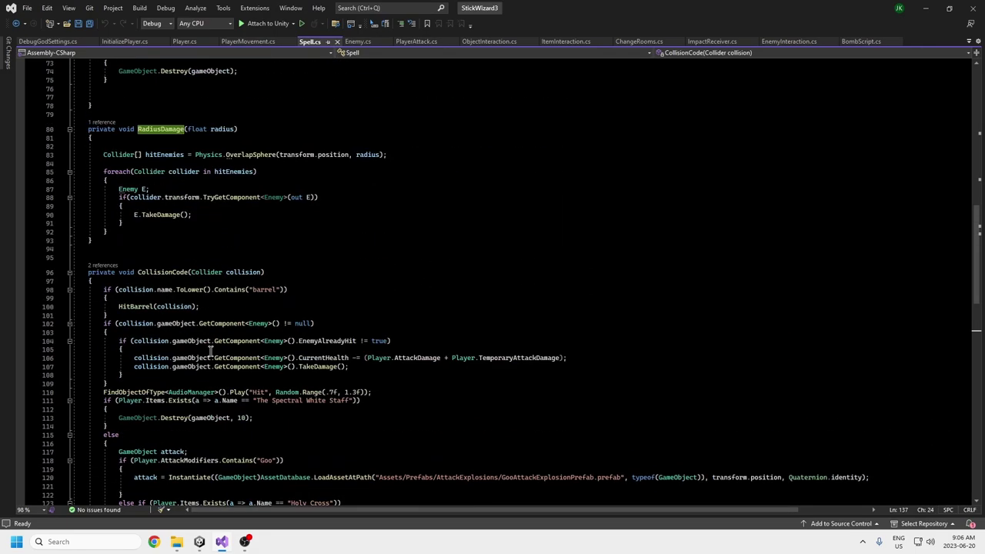
{"action": "left_click_drag", "start_coordinate": [100, 158], "coordinate": [127, 230]}
{"action": "key", "text": "alt+Tab"}
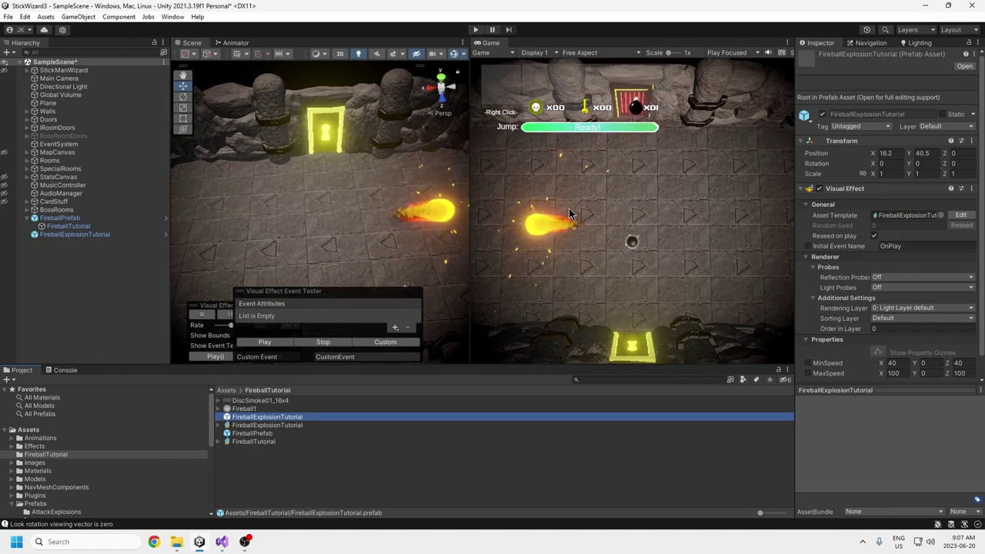
Step: Preview the FireballExplosionTutorial explosion three times in the Event Tester, then enter Play mode
{"action": "left_click", "coordinate": [77, 234]}
{"action": "left_click", "coordinate": [284, 342]}
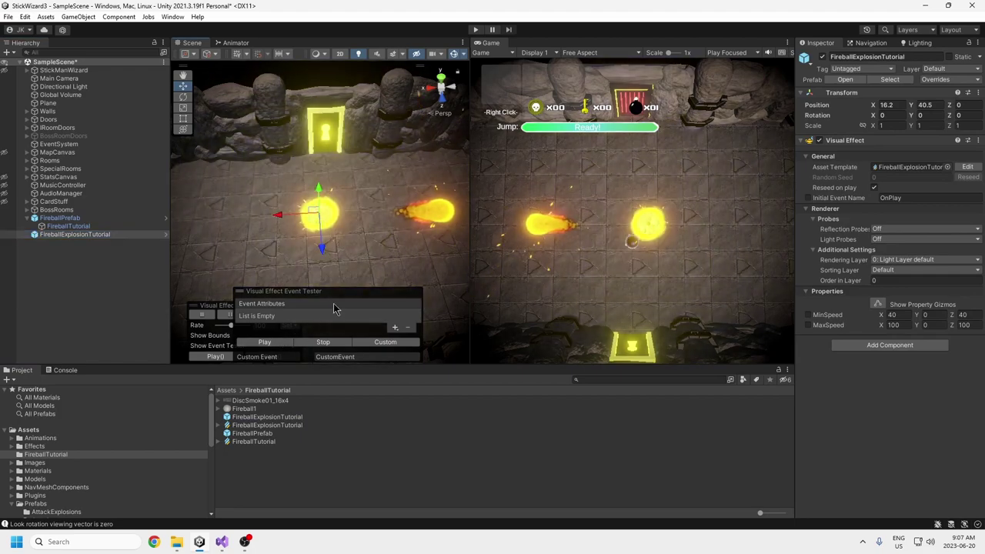
{"action": "left_click_drag", "start_coordinate": [329, 300], "coordinate": [371, 282]}
{"action": "left_click", "coordinate": [331, 323]}
{"action": "left_click_drag", "start_coordinate": [331, 323], "coordinate": [329, 333]}
{"action": "left_click", "coordinate": [306, 335]}
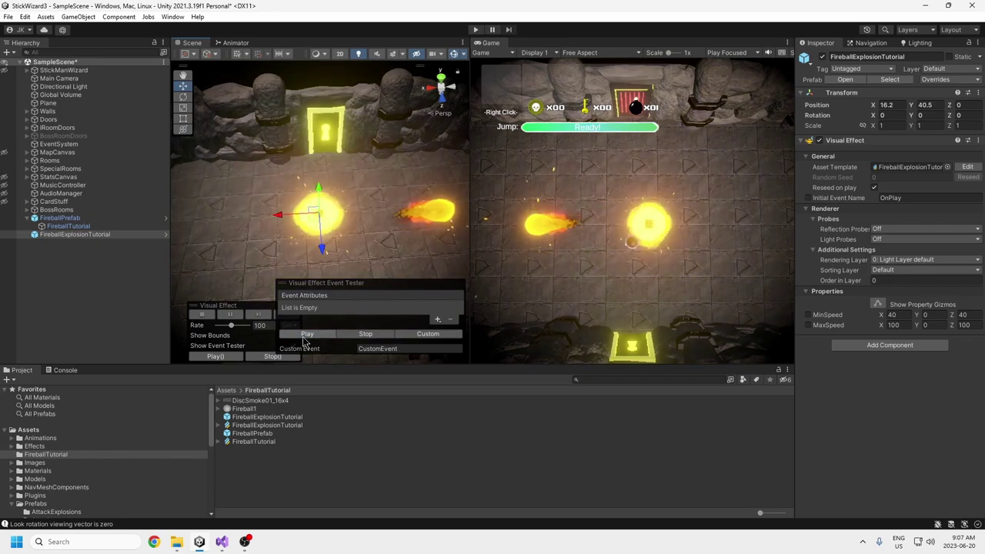
{"action": "left_click", "coordinate": [475, 30]}
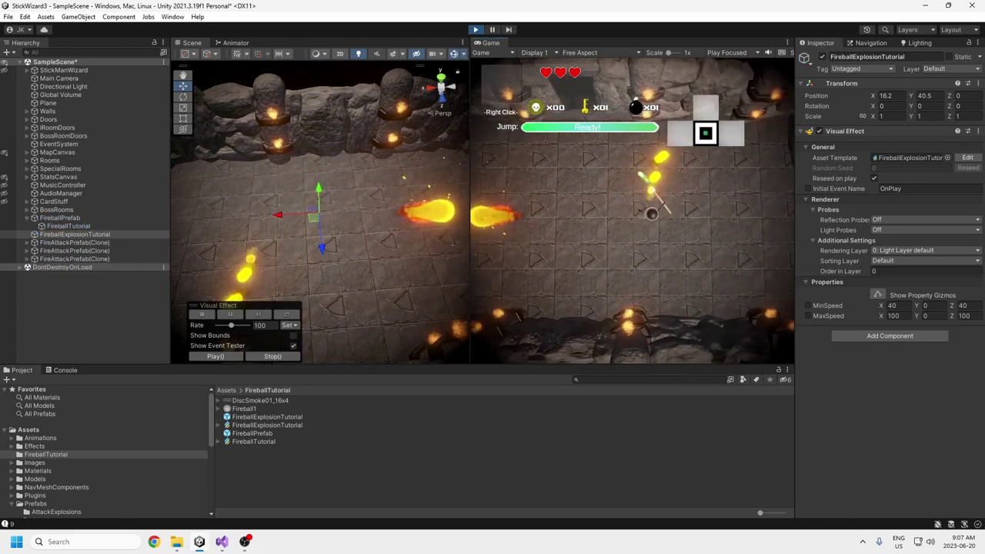
Step: Walk the player down and back up the room with S and W while casting fireballs
{"action": "key", "text": "s"}
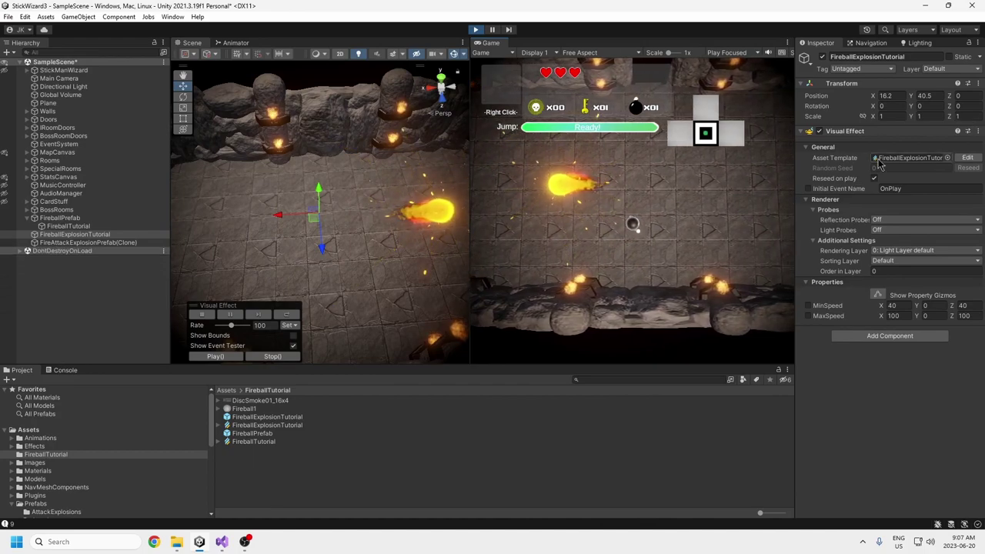
{"action": "key", "text": "w"}
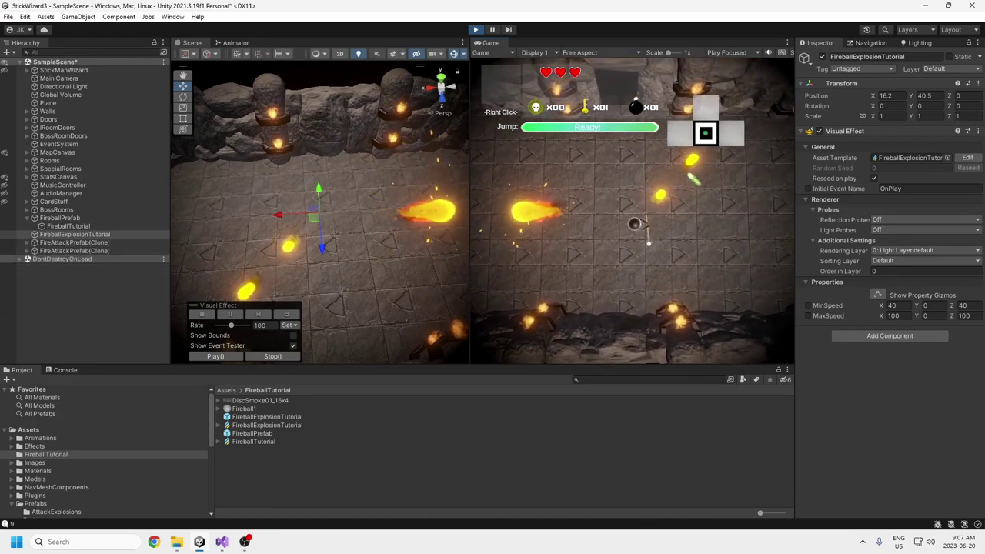